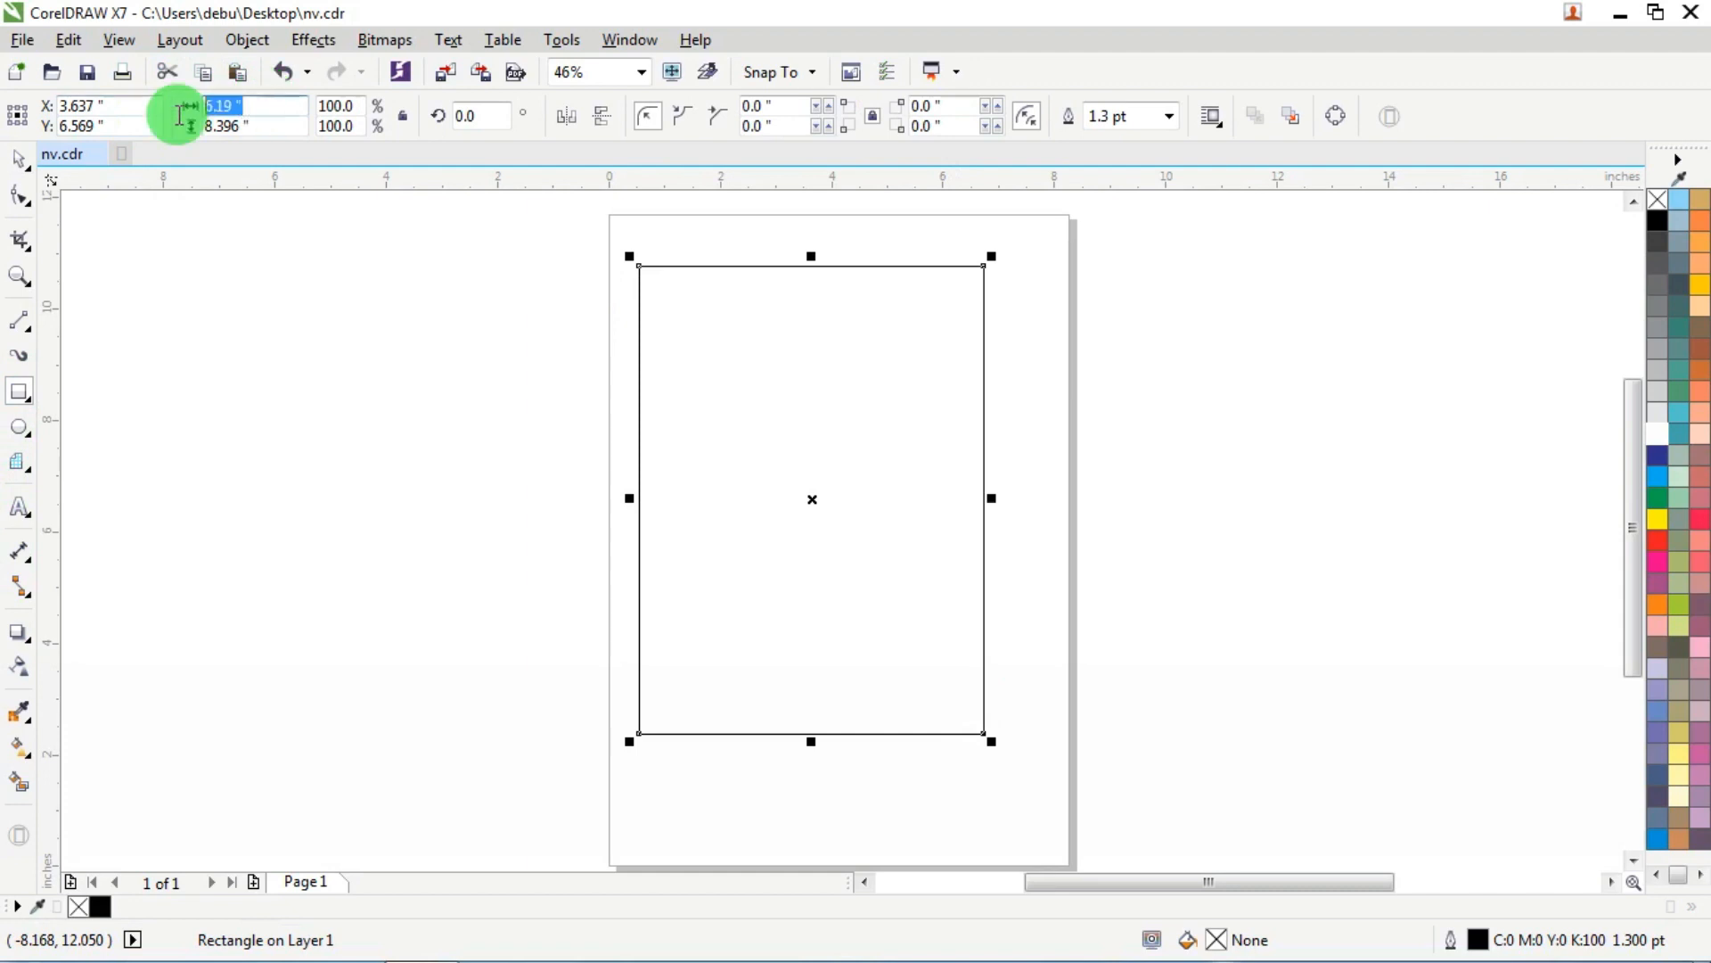
Step: Resize the rectangle to 6 in wide by 8.5 in high and centre it on the page
text(6)
key(Tab)
text(8.)
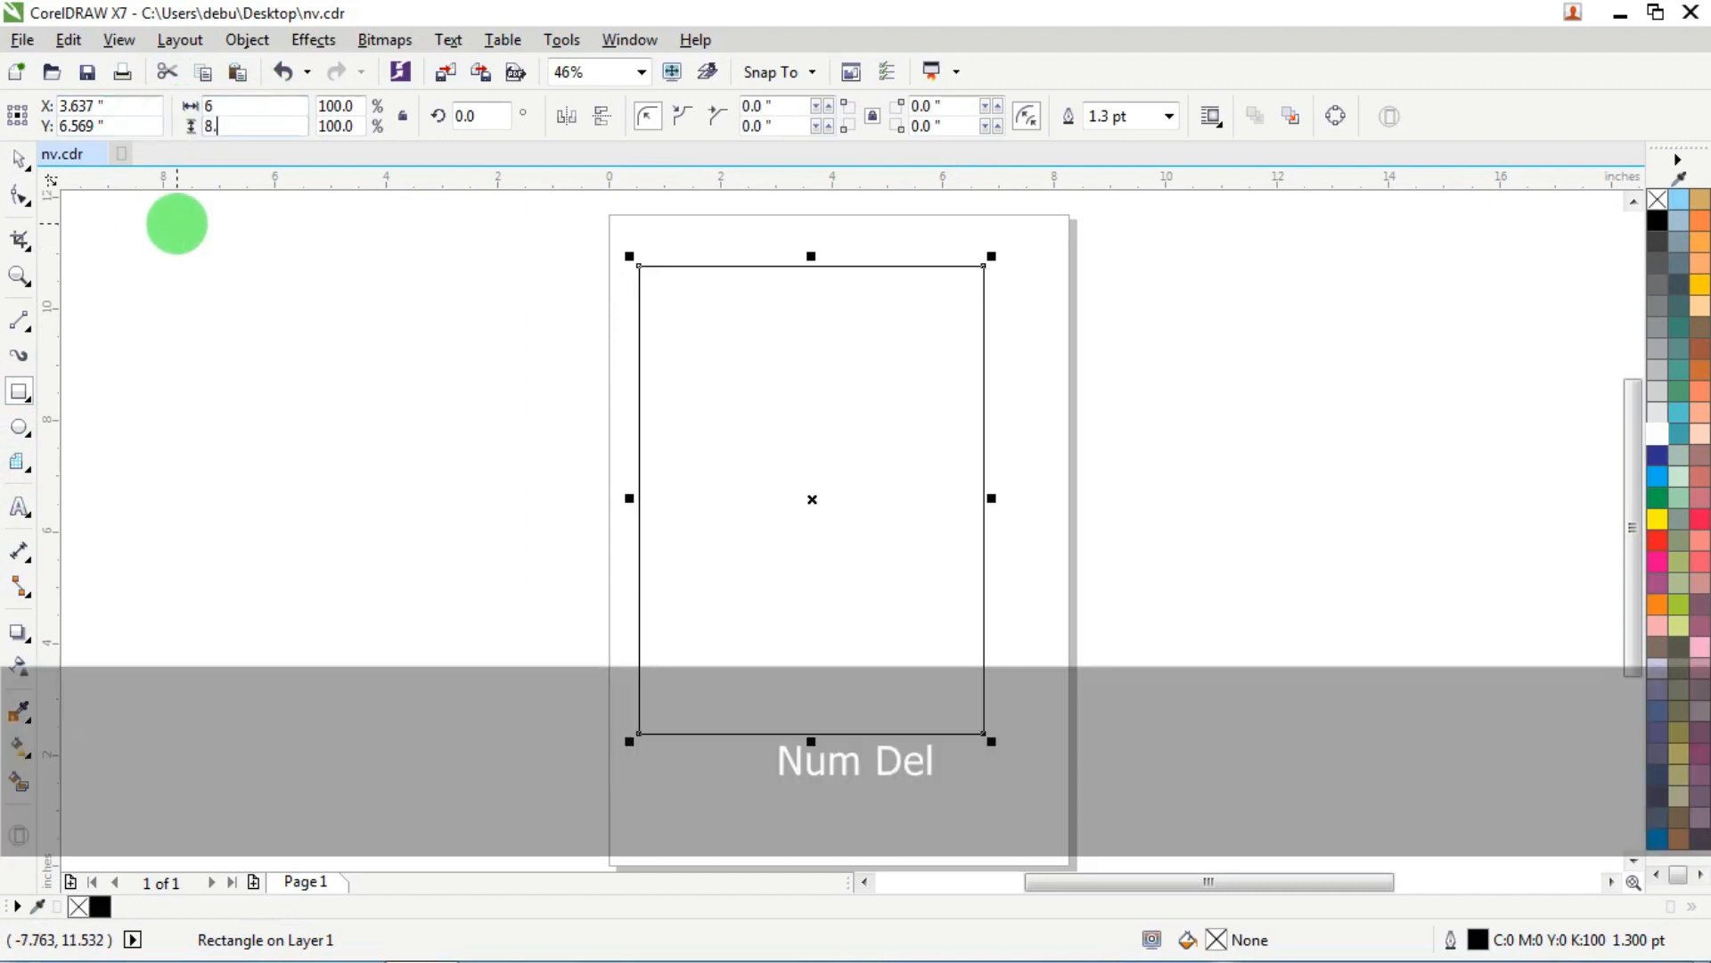
text(5)
key(Return)
key(p)
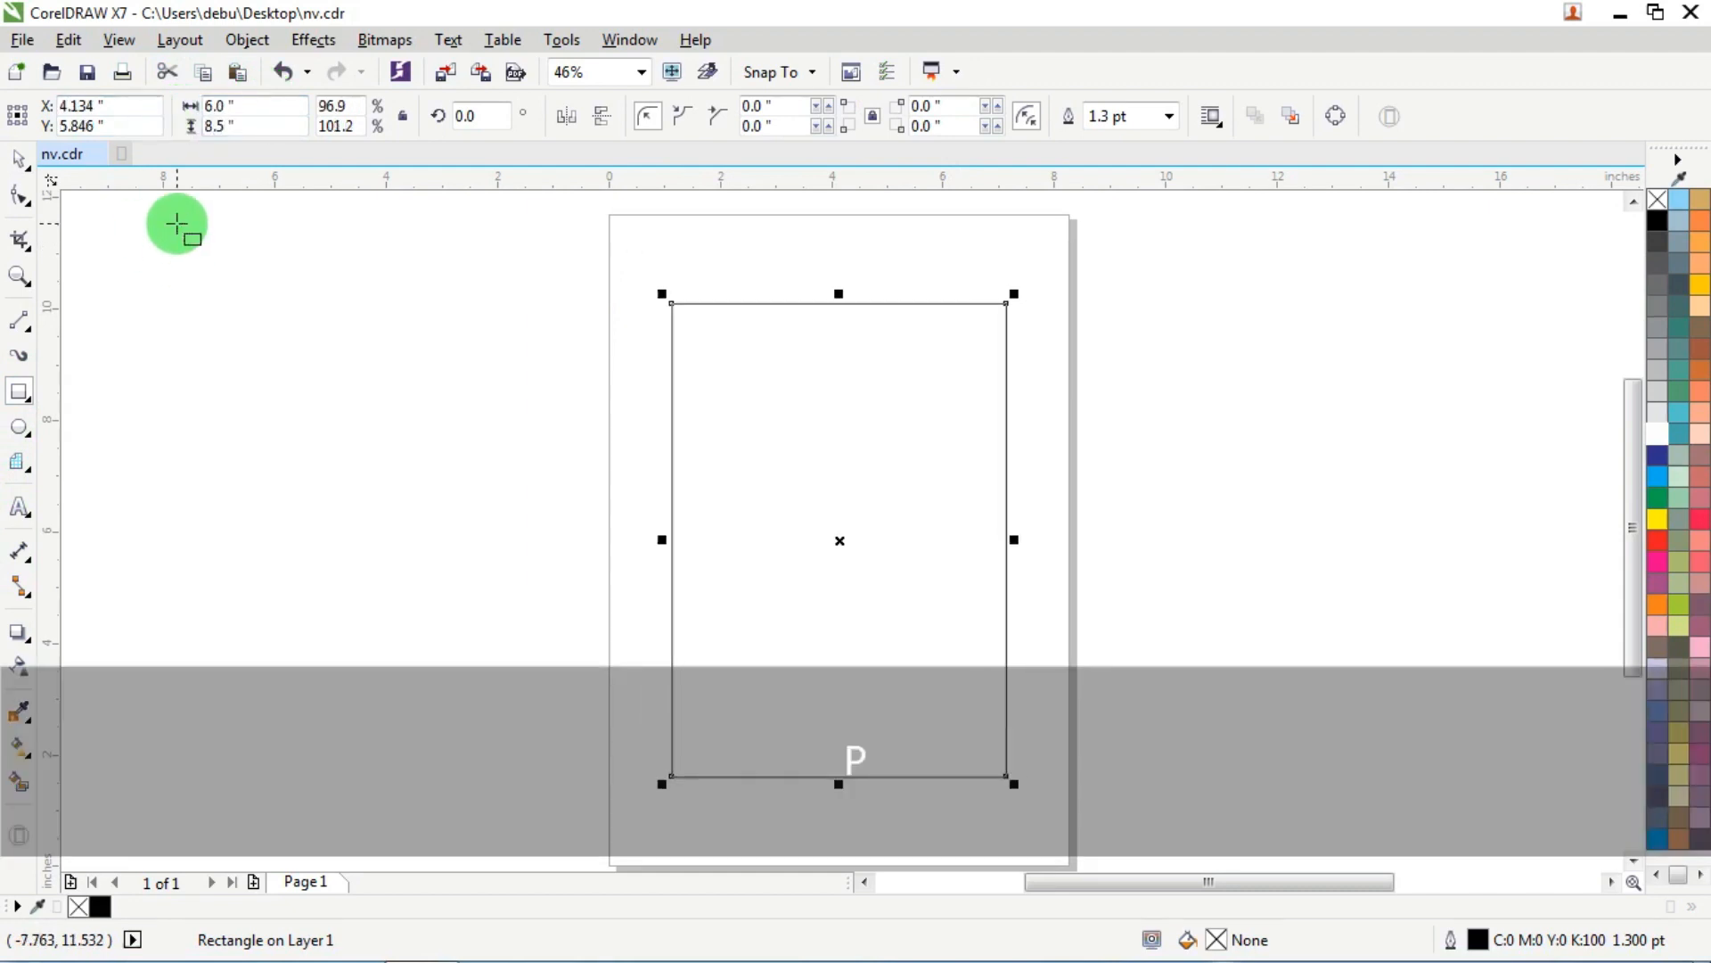
click(399, 298)
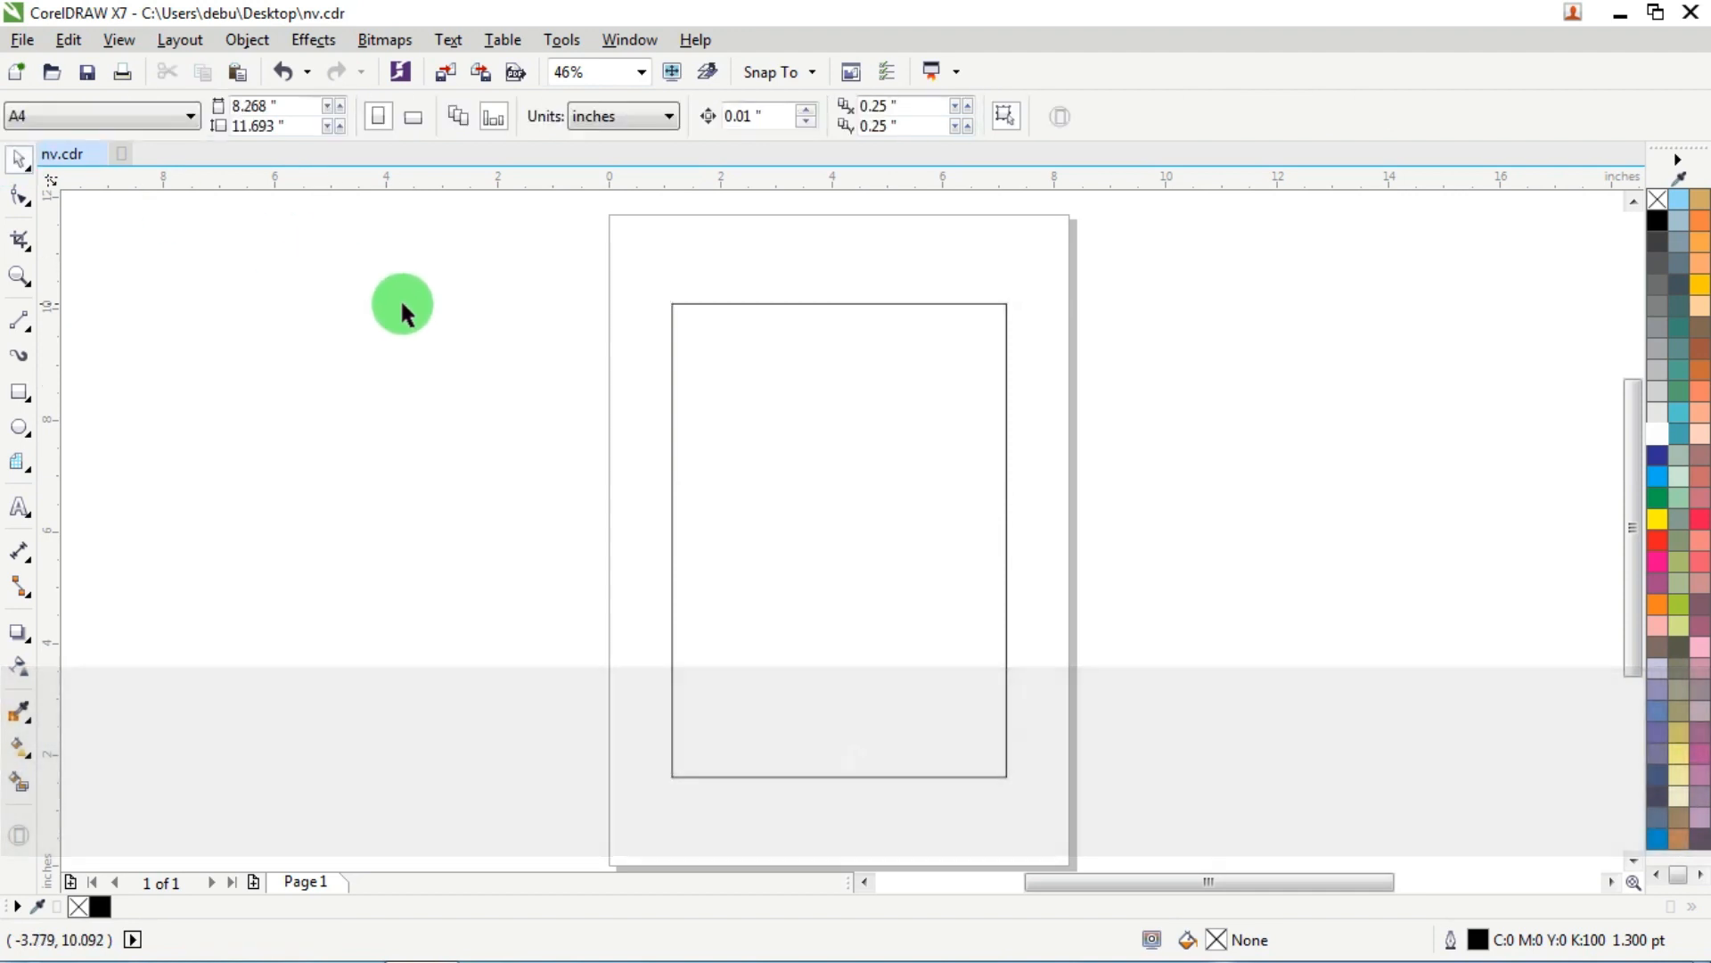
Step: Fill the rectangle with yellow (C0 M0 Y100 K0) and remove its outline
scroll(479, 298, down, 2)
click(692, 323)
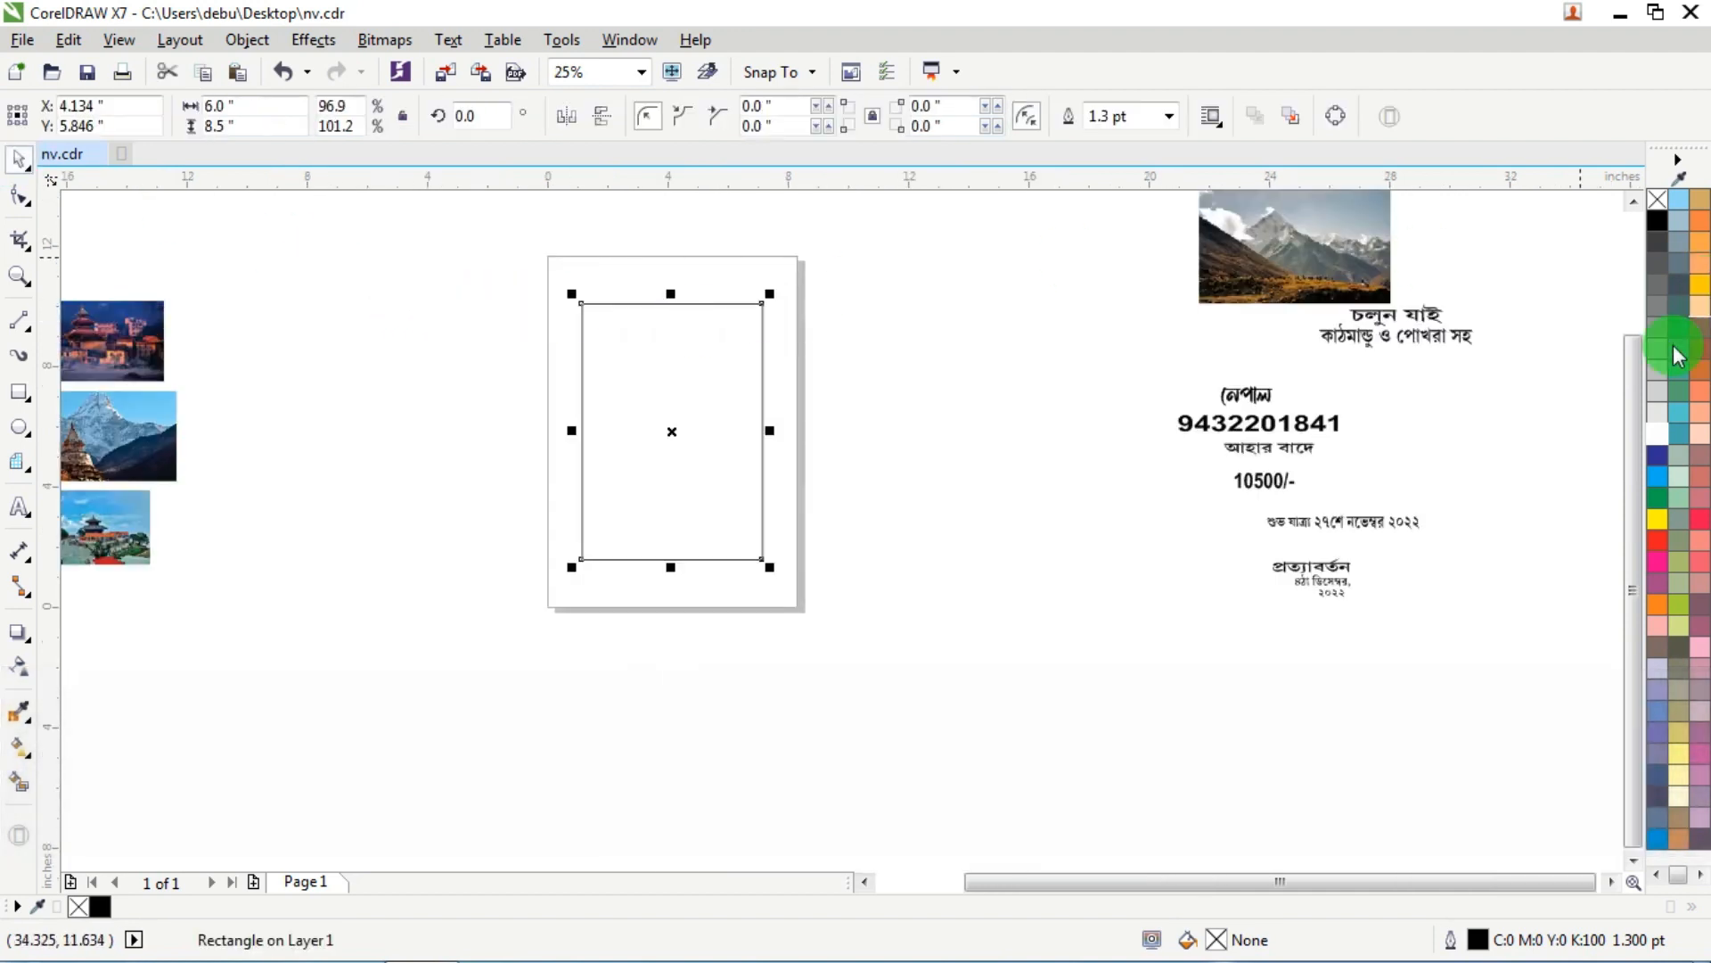
click(1658, 522)
right_click(1660, 201)
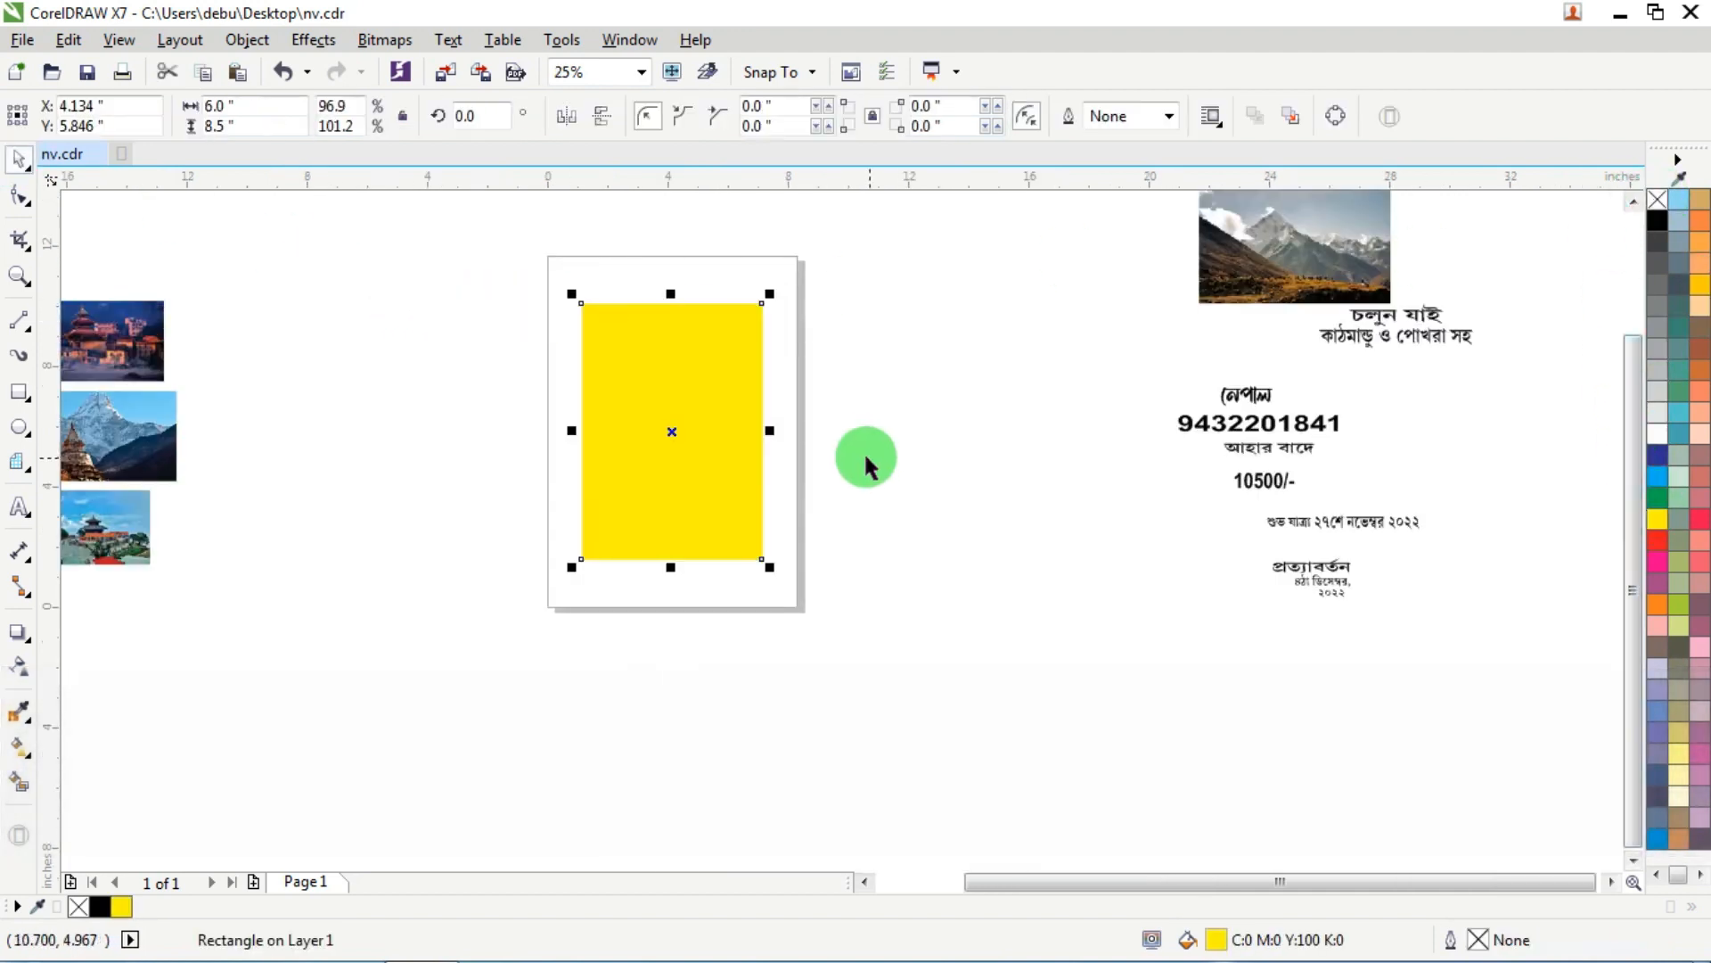
Step: Move the mountain landscape photo beside the yellow rectangle and convert it to a CMYK bitmap at 200 dpi
scroll(864, 451, down, 1)
scroll(843, 403, up, 1)
drag(1302, 285, 865, 403)
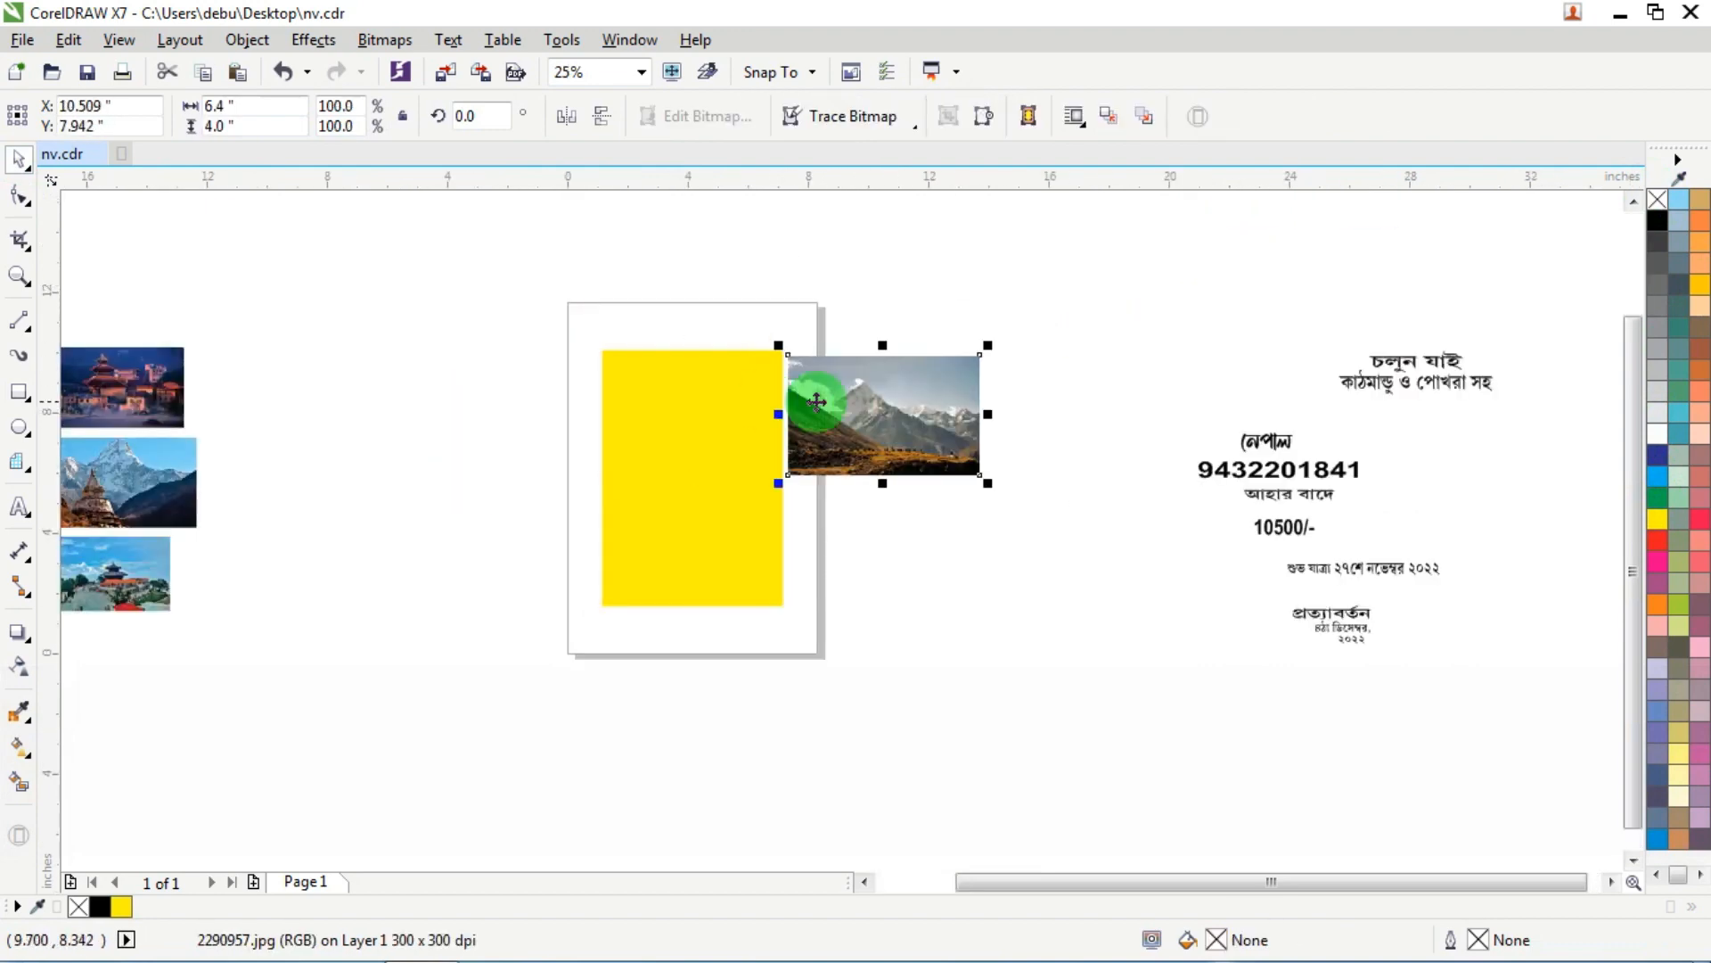
scroll(802, 383, up, 2)
click(378, 41)
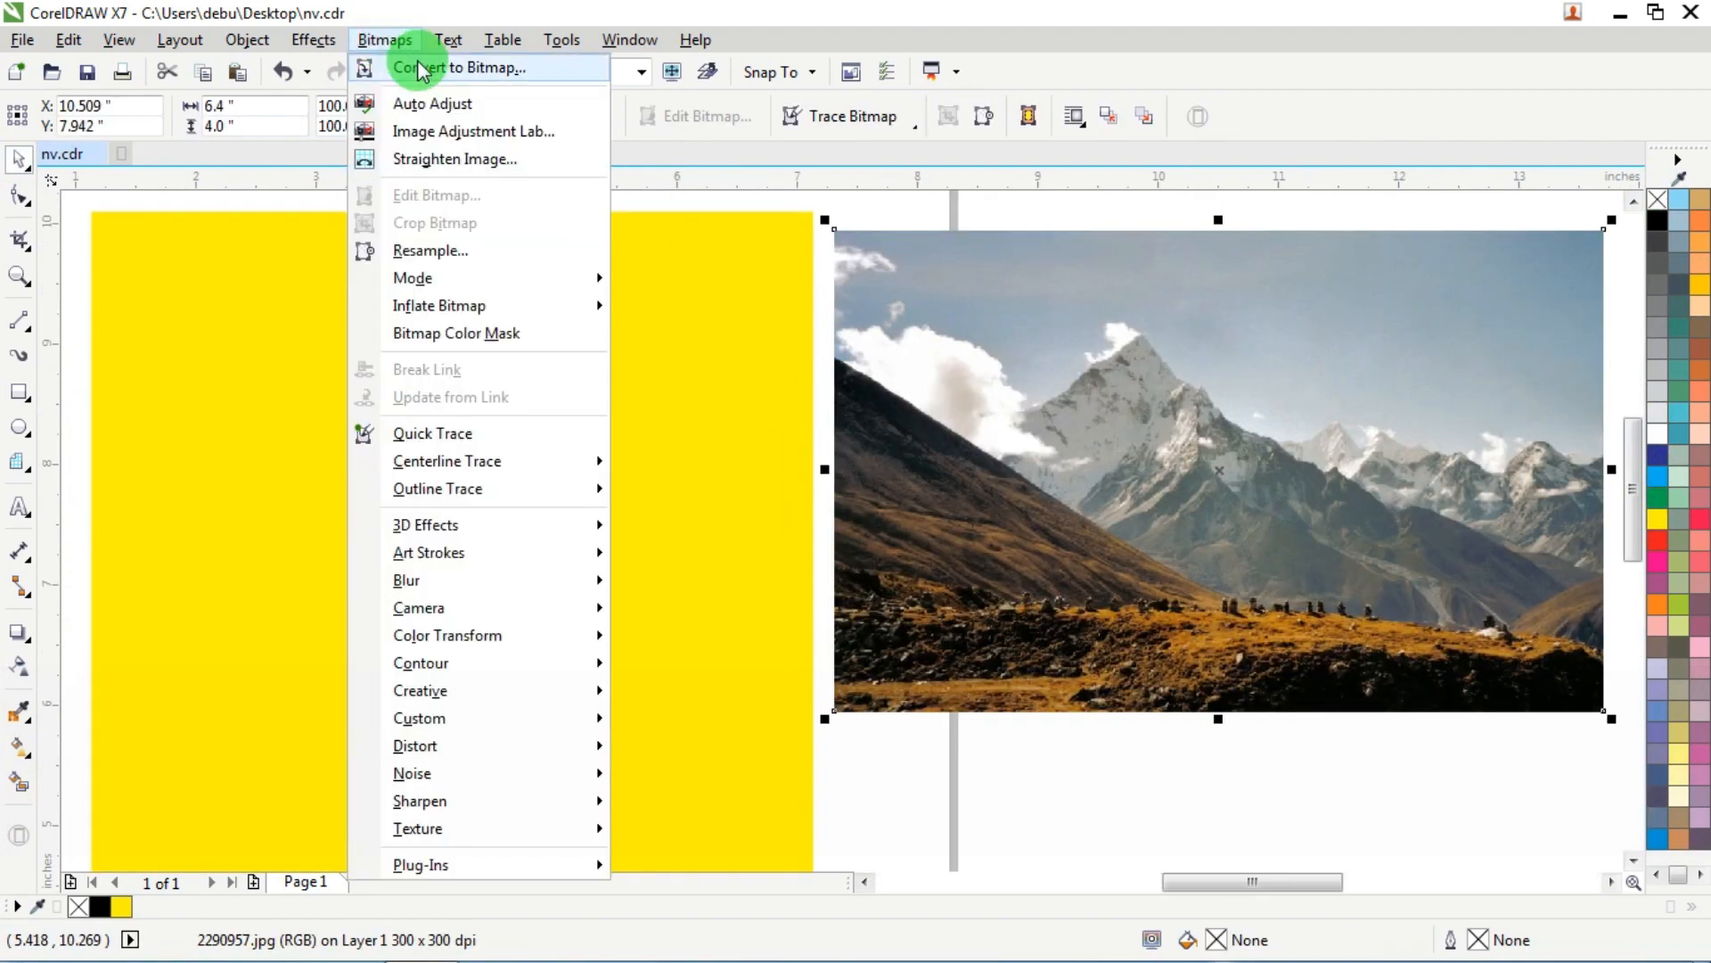
click(419, 65)
click(776, 597)
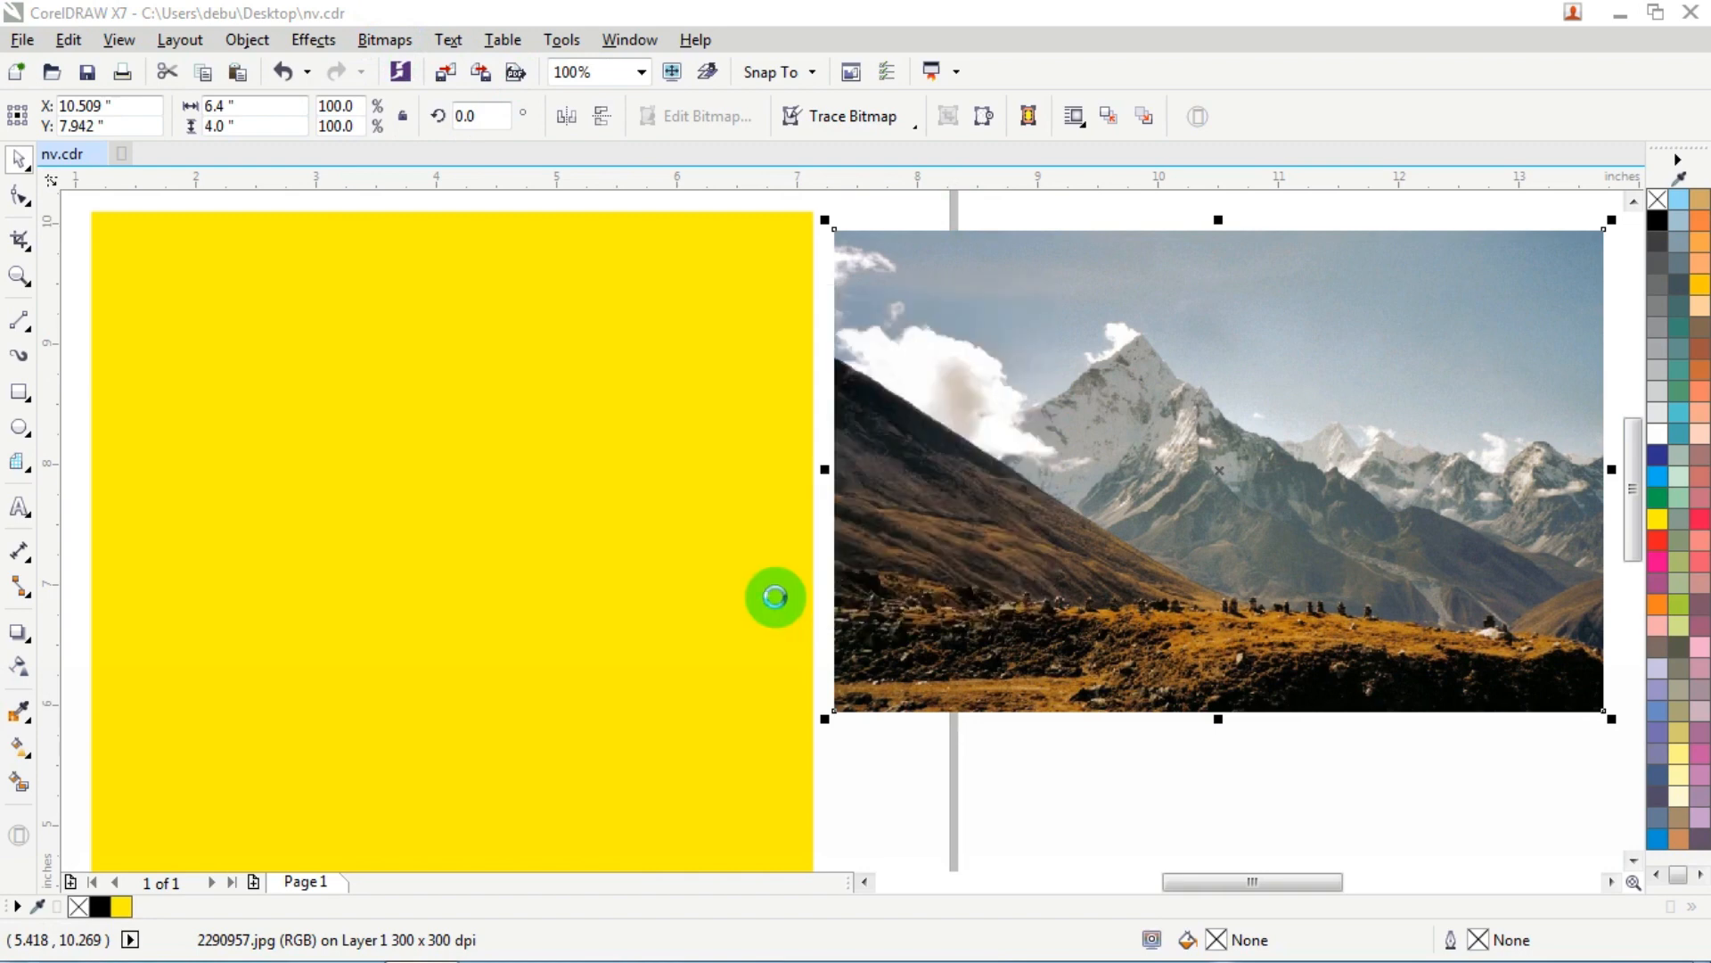
scroll(793, 585, down, 1)
drag(977, 520, 978, 520)
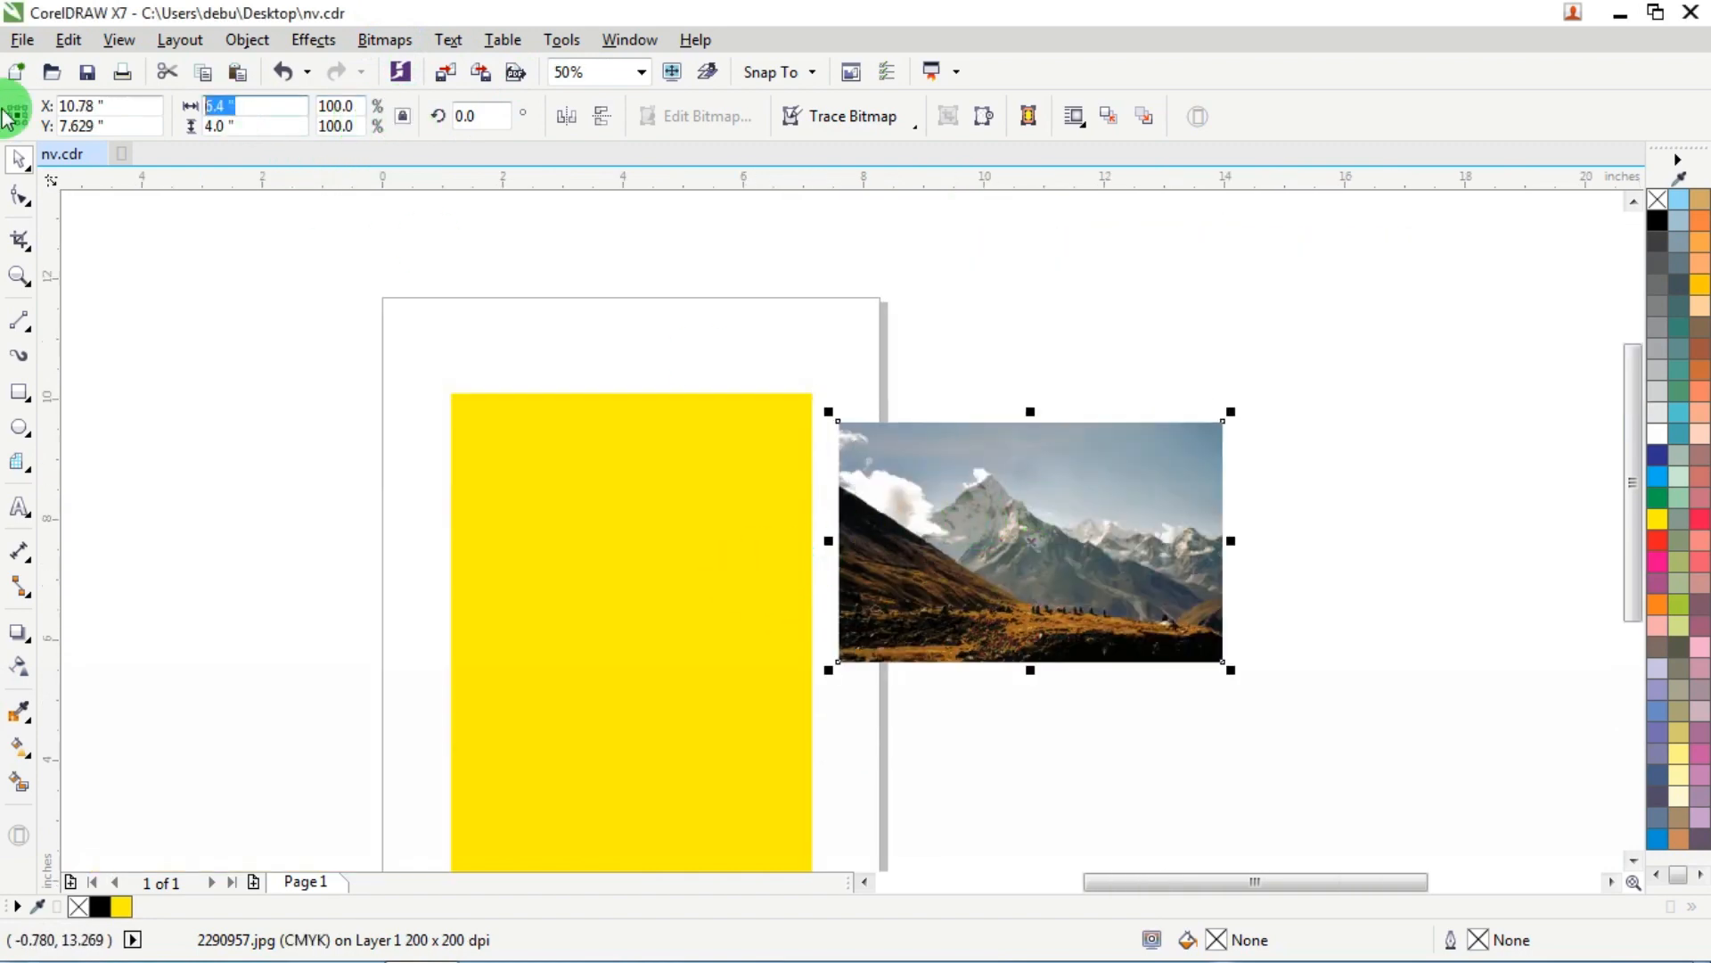
Step: Scale the mountain photo proportionally to 6 in wide and align it to the yellow rectangle's top edge and horizontal centre
text(6)
key(Return)
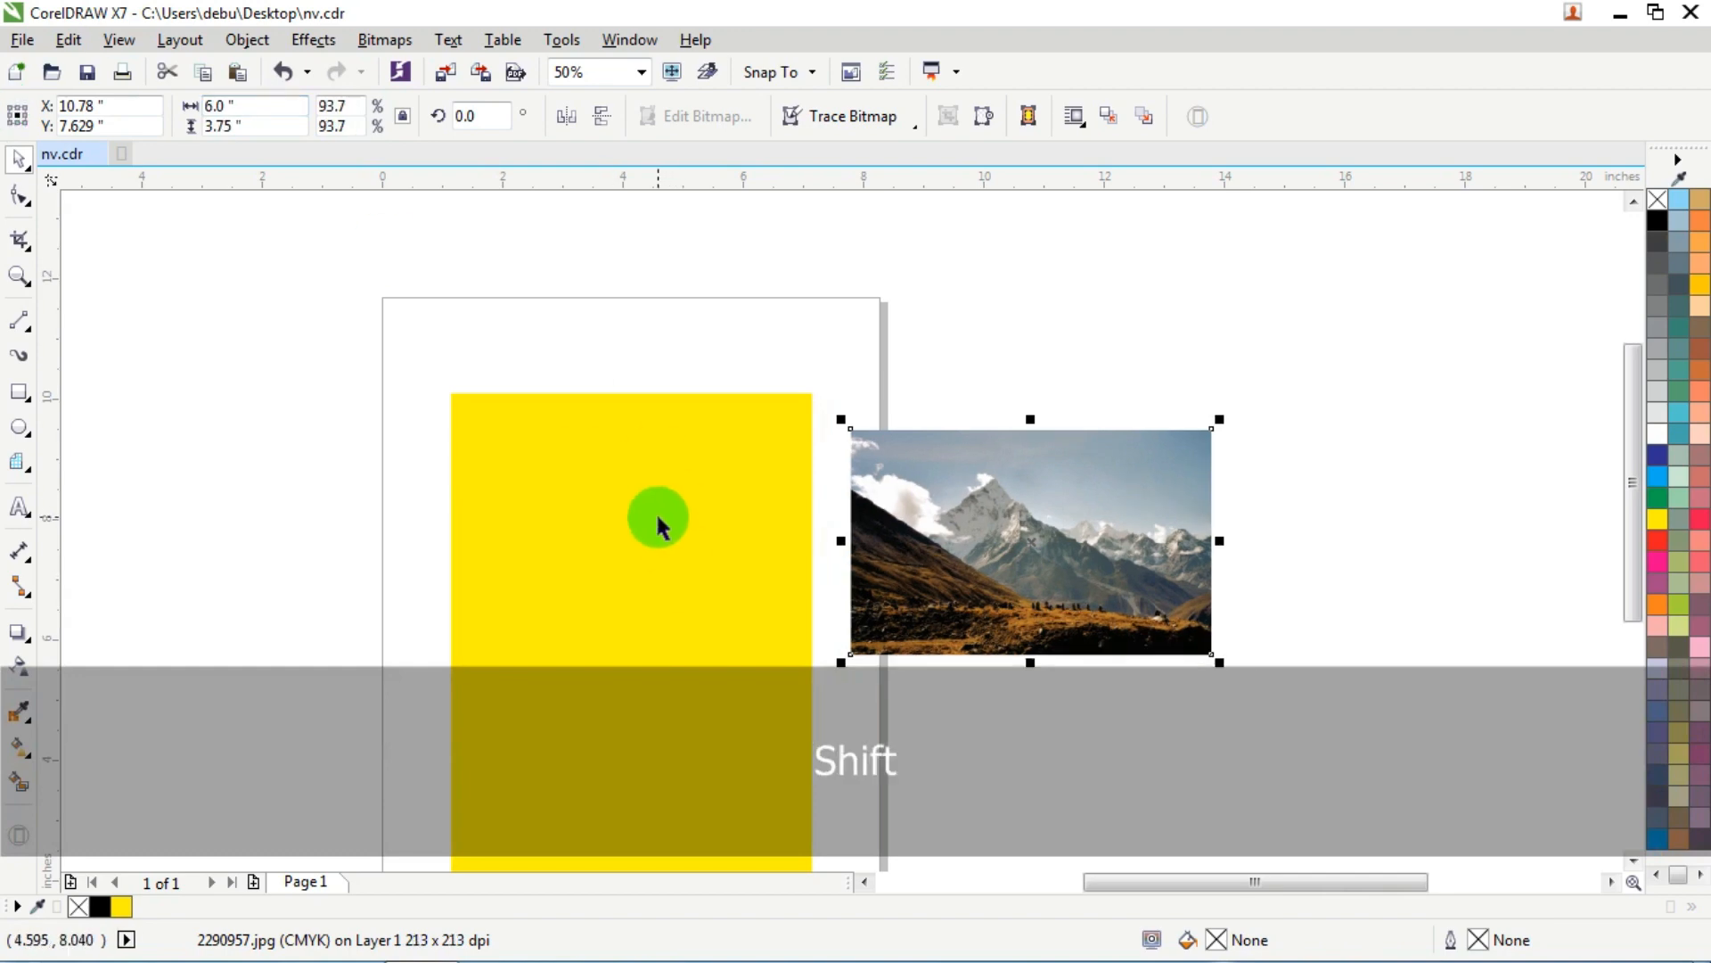
shift+click(657, 514)
key(t)
key(c)
click(984, 344)
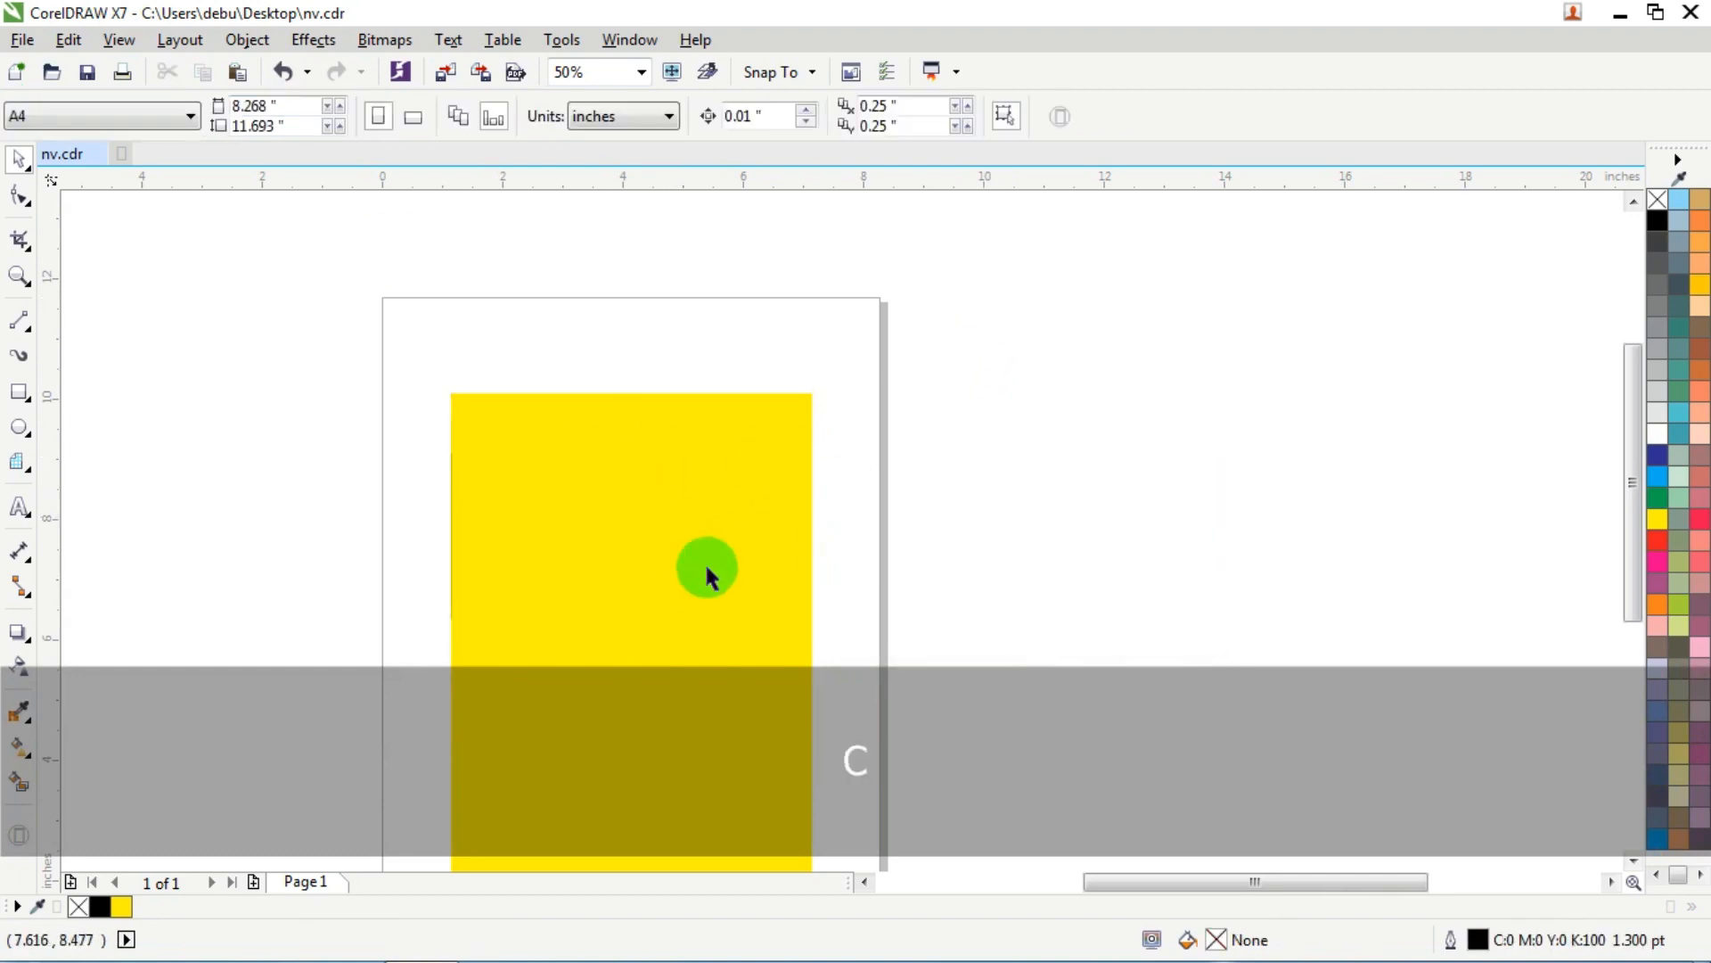
Step: Send the yellow rectangle to the back, behind the mountain photo
click(679, 577)
key(ctrl+End)
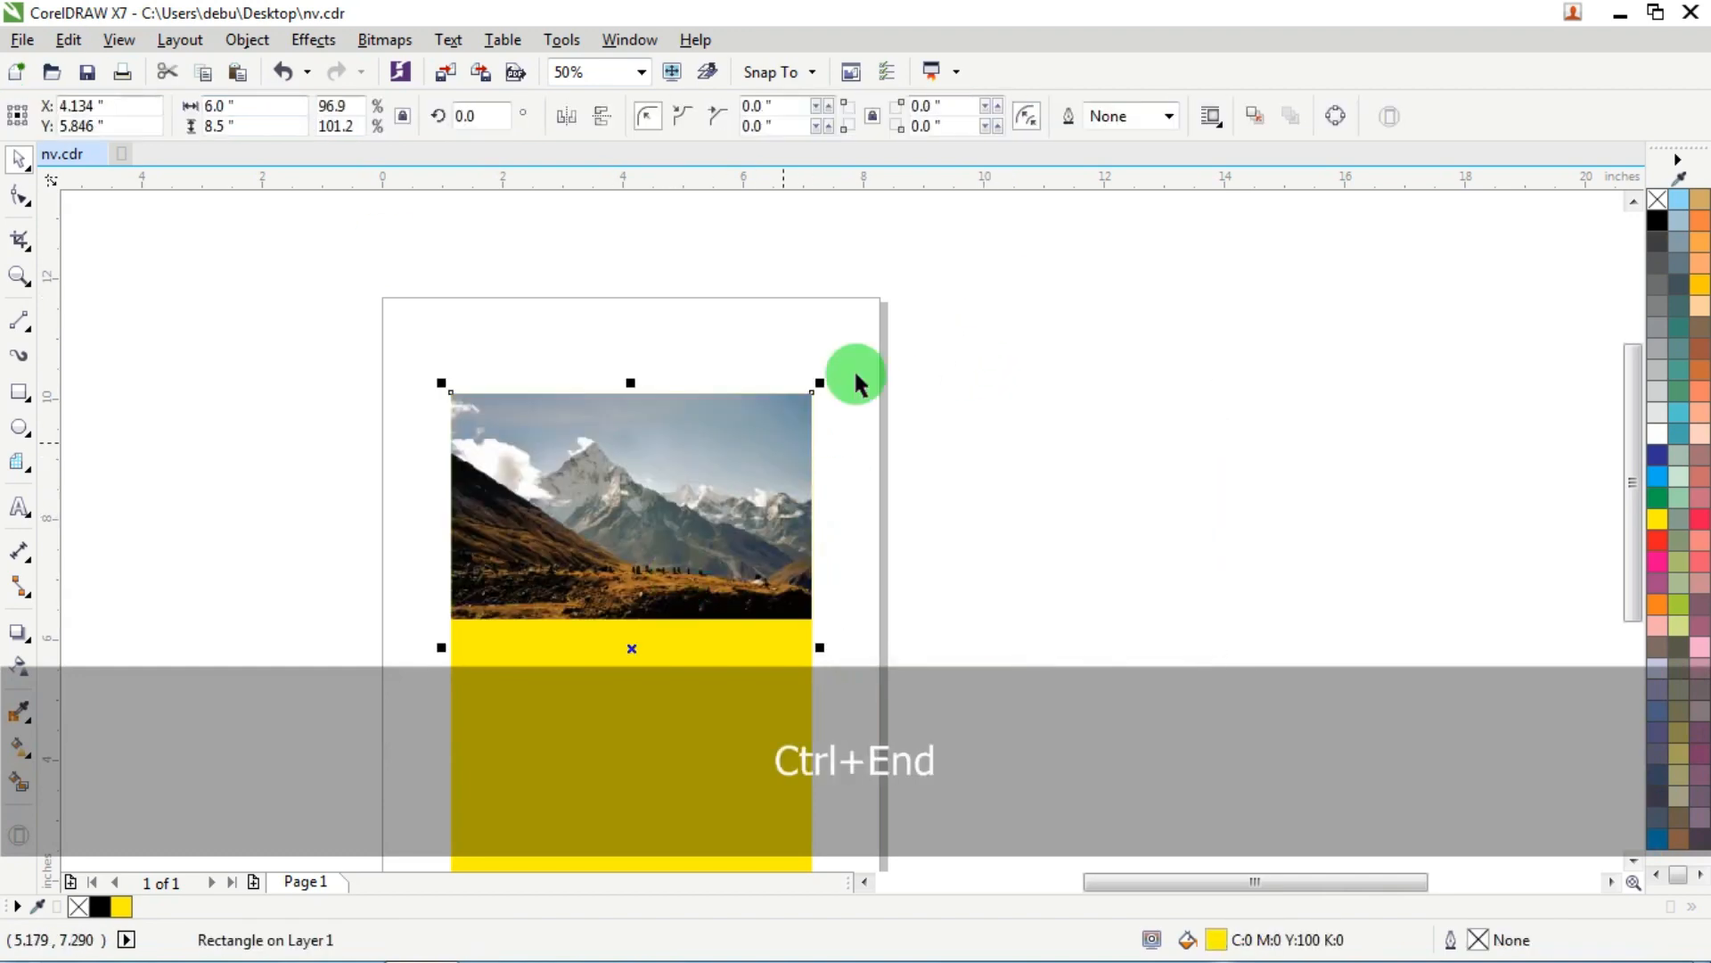
click(1067, 270)
Step: Draw a white circle about 2.17 in wide without outline over the left end of the boundary between photo and yellow area
scroll(714, 423, down, 1)
scroll(673, 494, up, 1)
scroll(558, 437, down, 1)
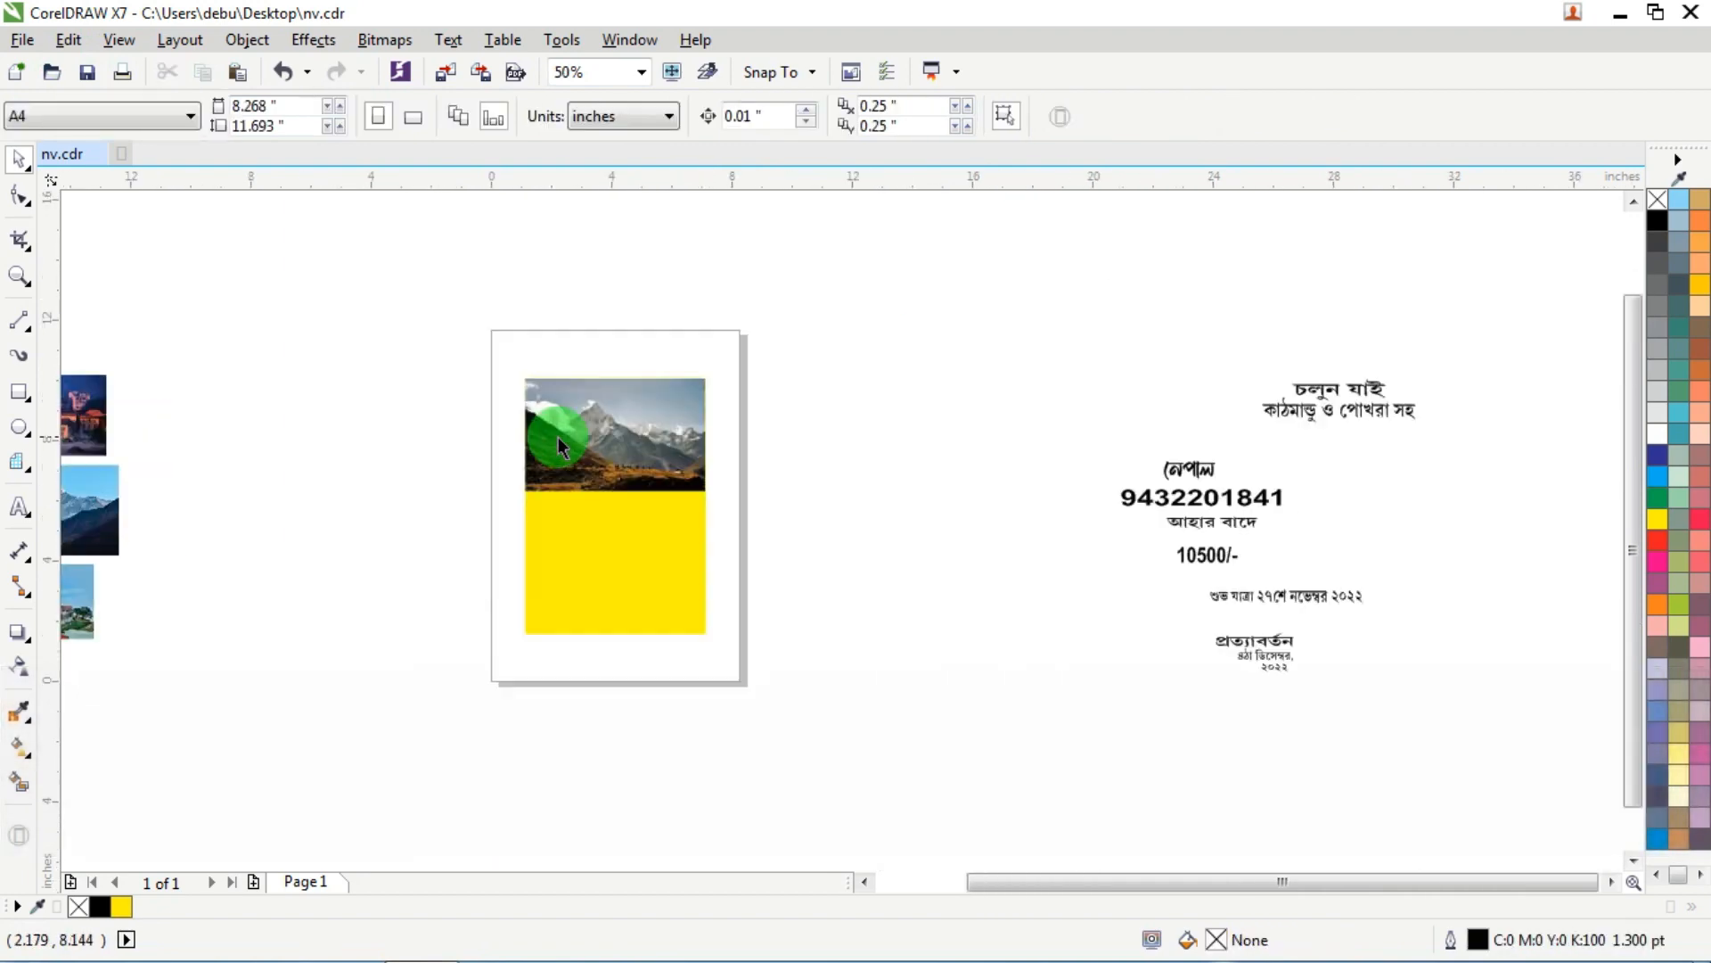
scroll(558, 436, up, 2)
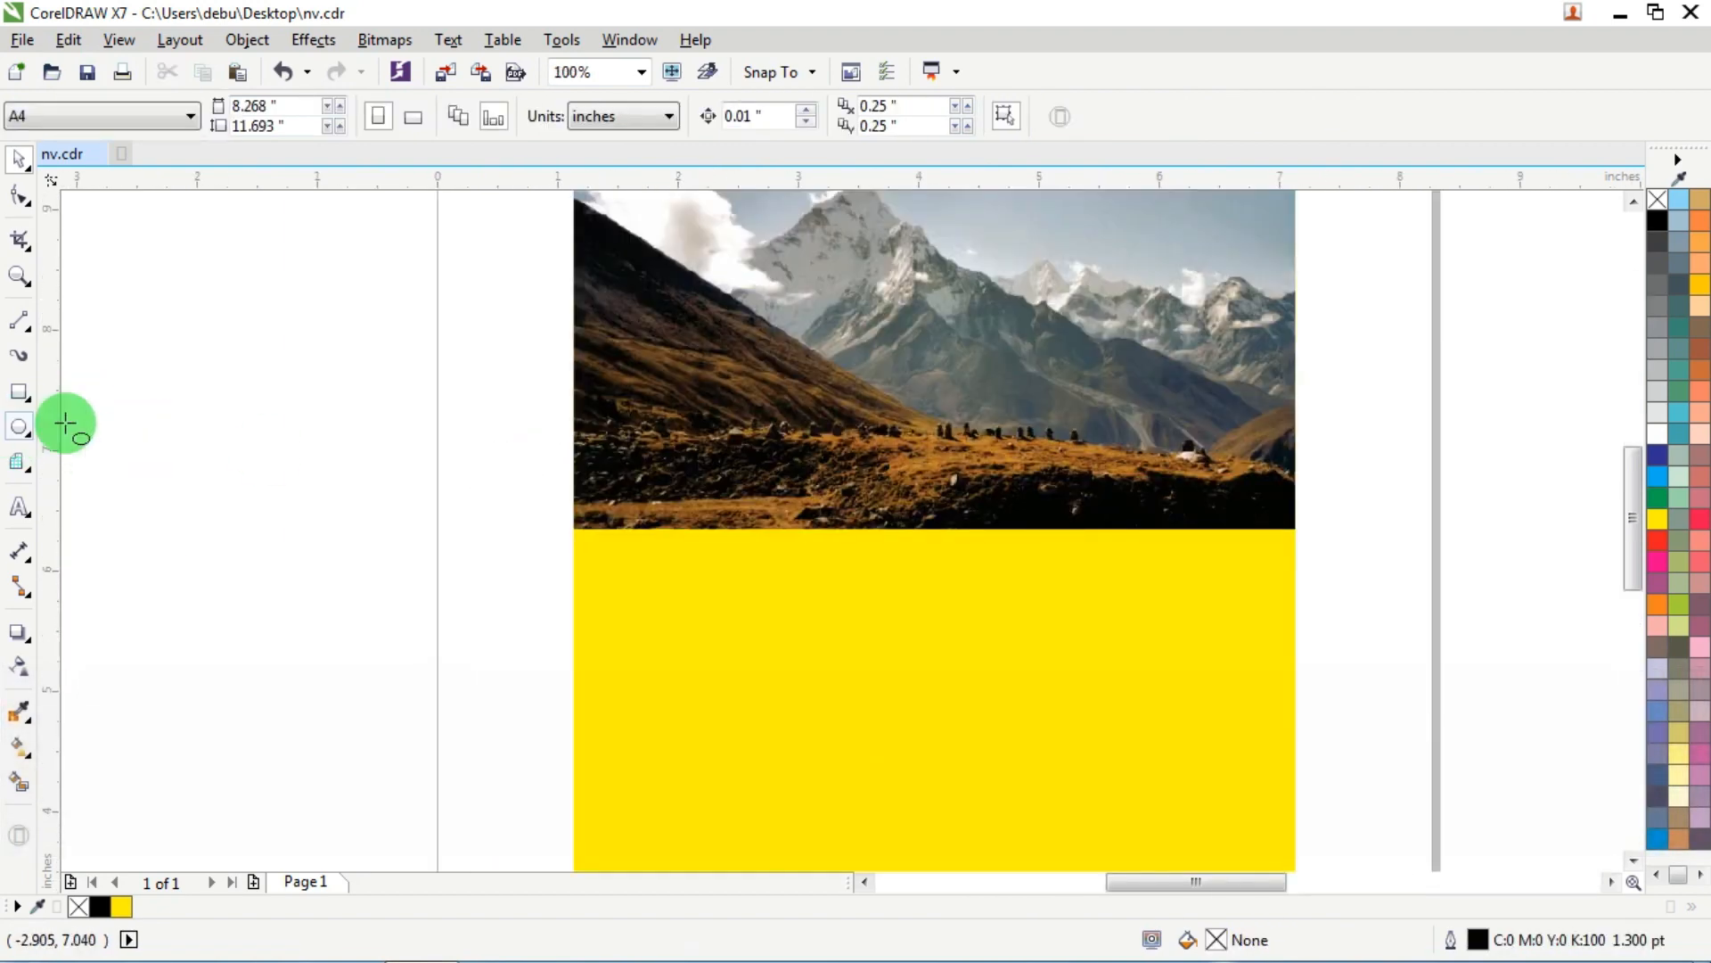
click(66, 423)
drag(292, 395, 581, 685)
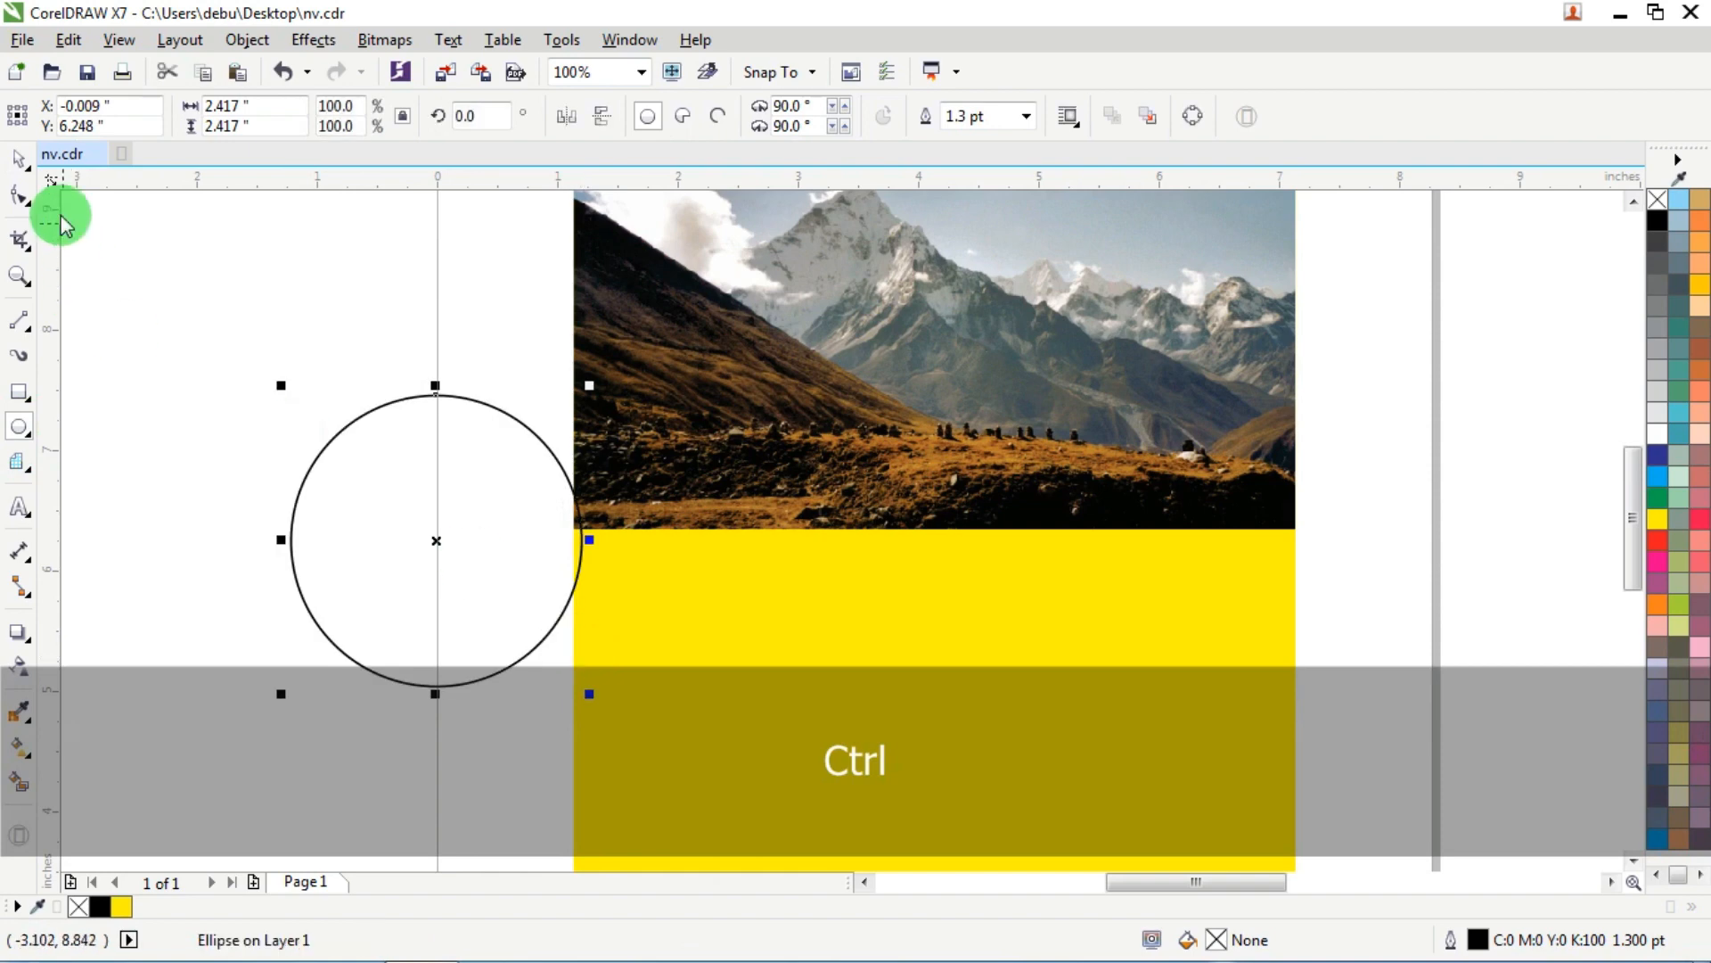
drag(502, 504, 777, 503)
drag(870, 693, 840, 663)
drag(1669, 443, 707, 464)
right_click(1658, 200)
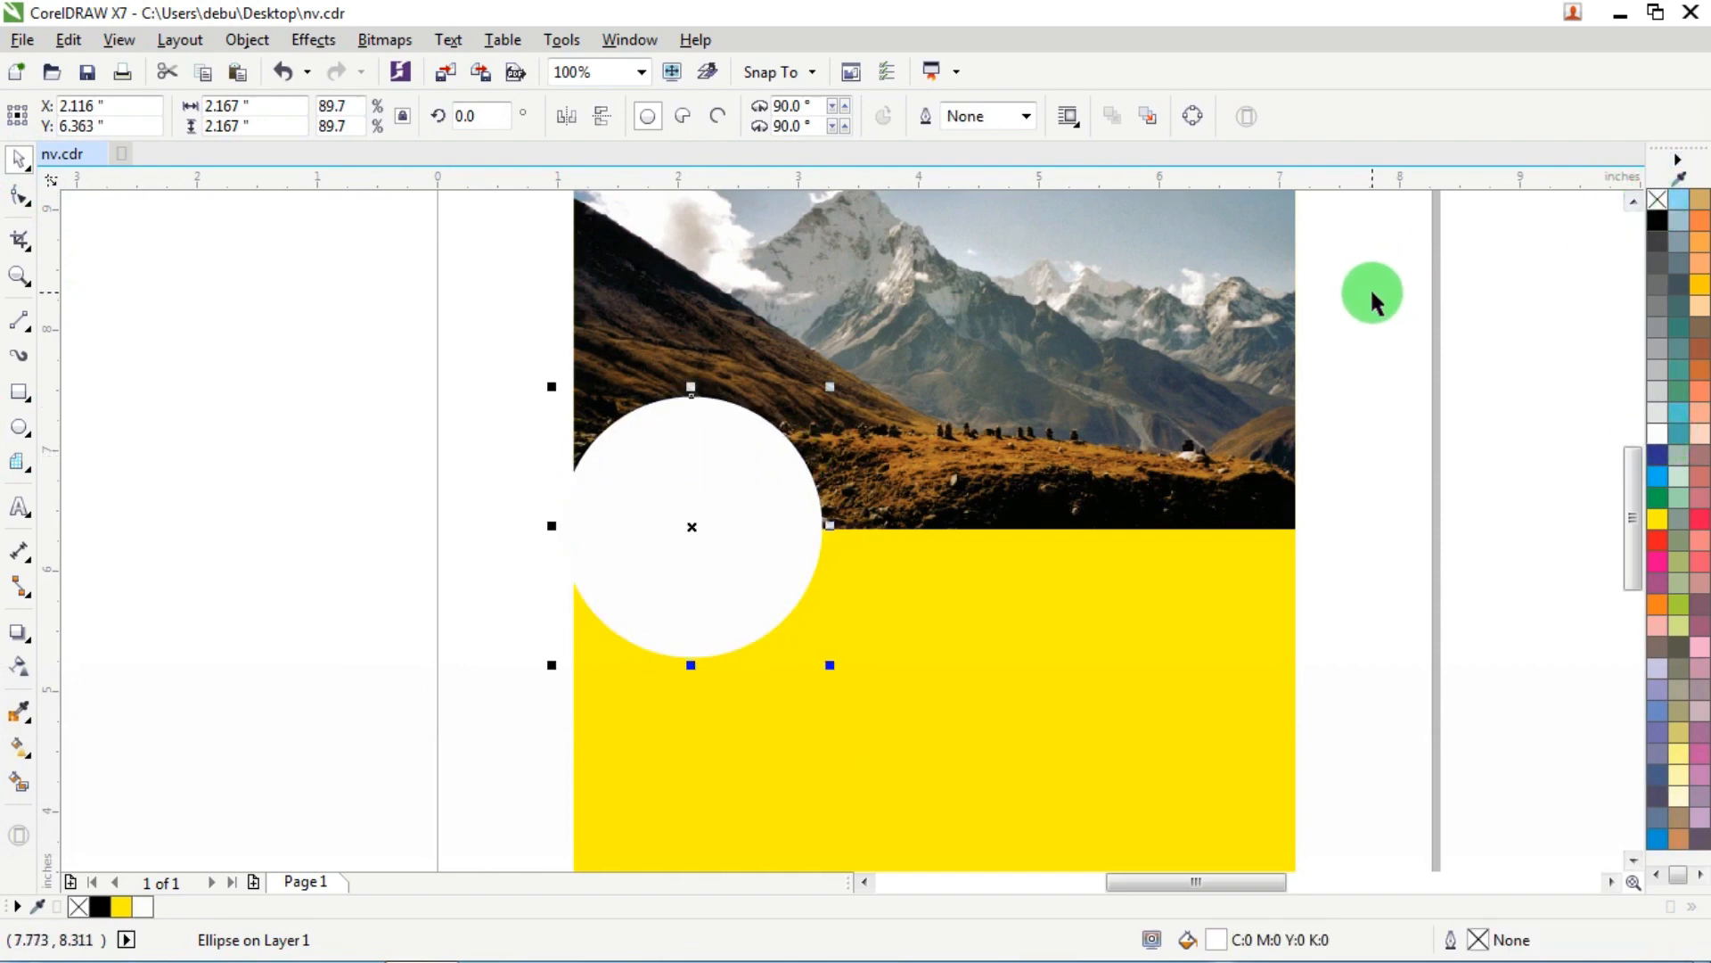
Step: Duplicate the white circle to the middle, enlarge that copy to about 2.93 in, and place another small copy at the rectangle's right edge
drag(657, 515, 913, 515)
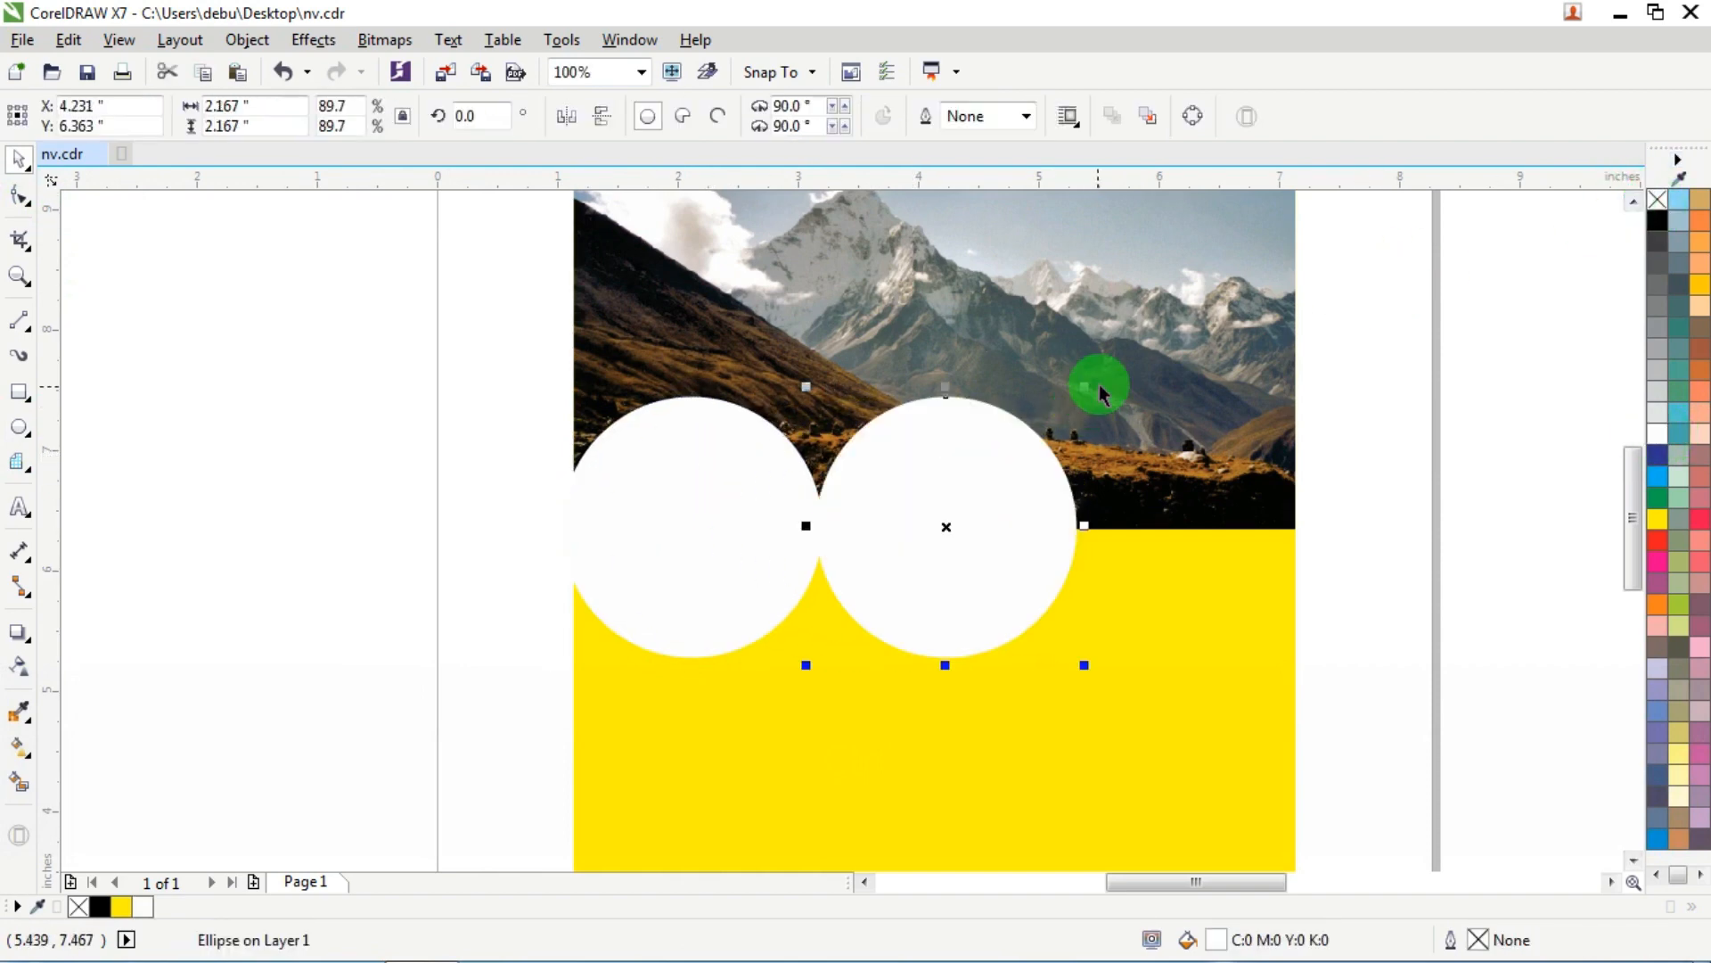
drag(1073, 392, 1163, 307)
drag(930, 455, 931, 474)
drag(676, 516, 1285, 510)
scroll(790, 447, down, 1)
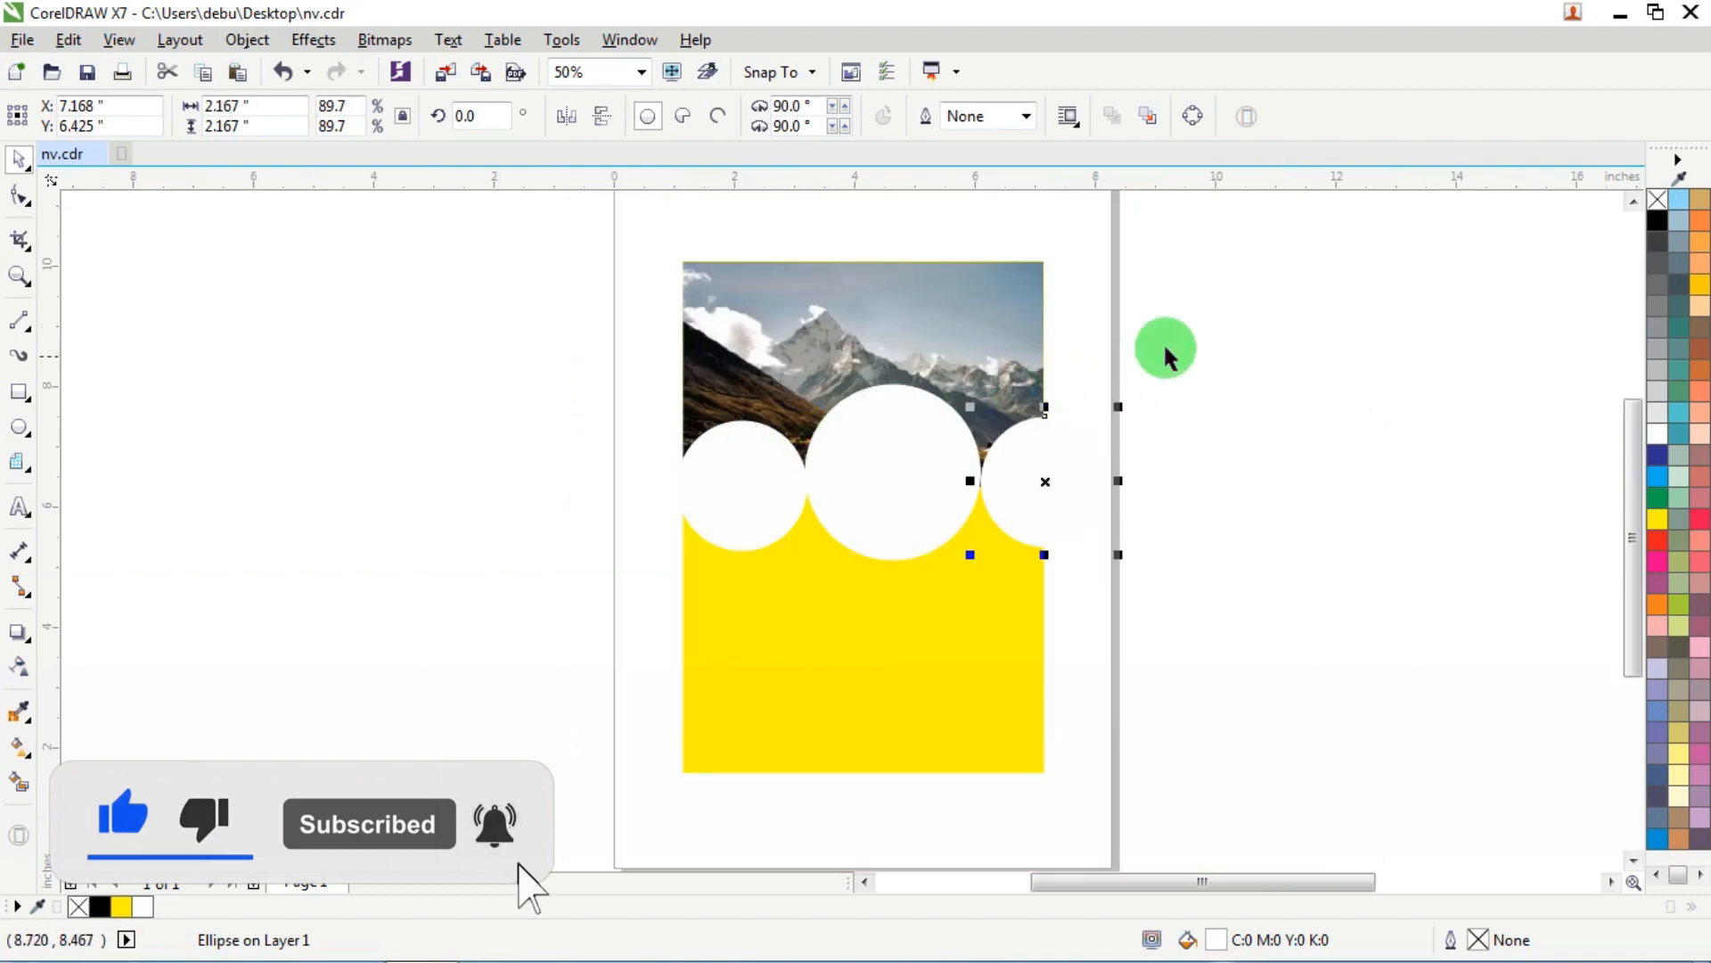
Step: Align the centres of the three circles in a horizontal row and scale them together to about 6.3 in wide
drag(804, 550, 520, 606)
key(e)
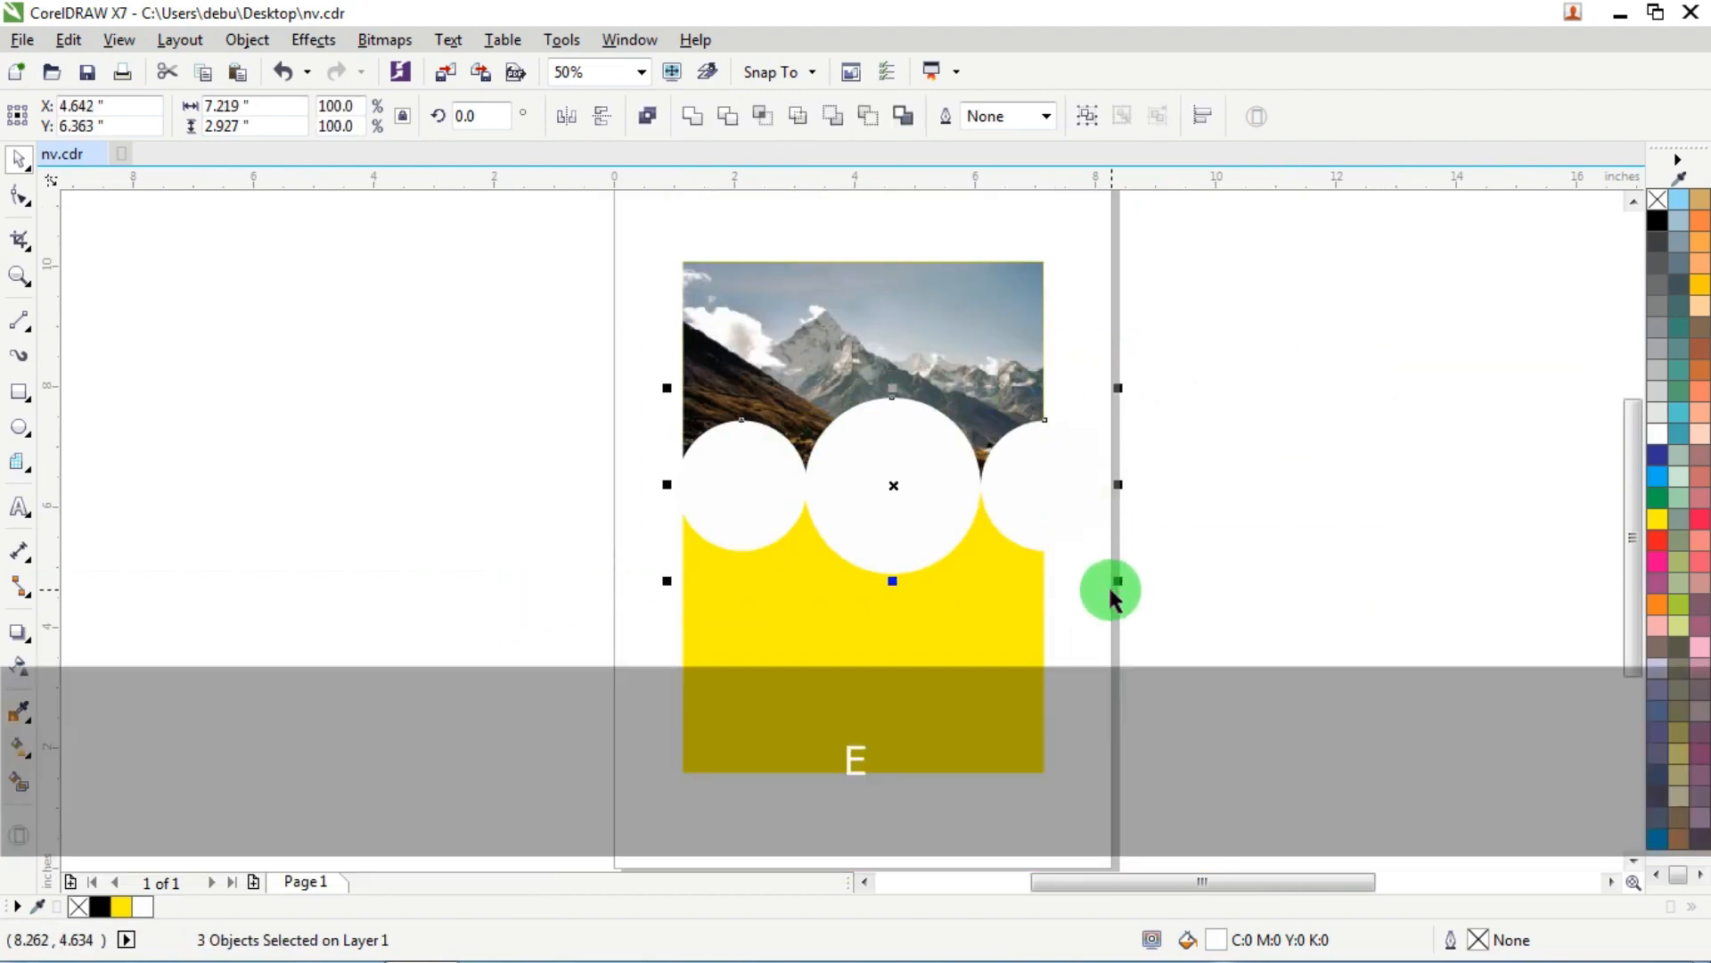
mouse_move(1125, 586)
mouse_down()
mouse_move(1138, 565)
mouse_move(1120, 554)
mouse_up()
scroll(1096, 548, up, 1)
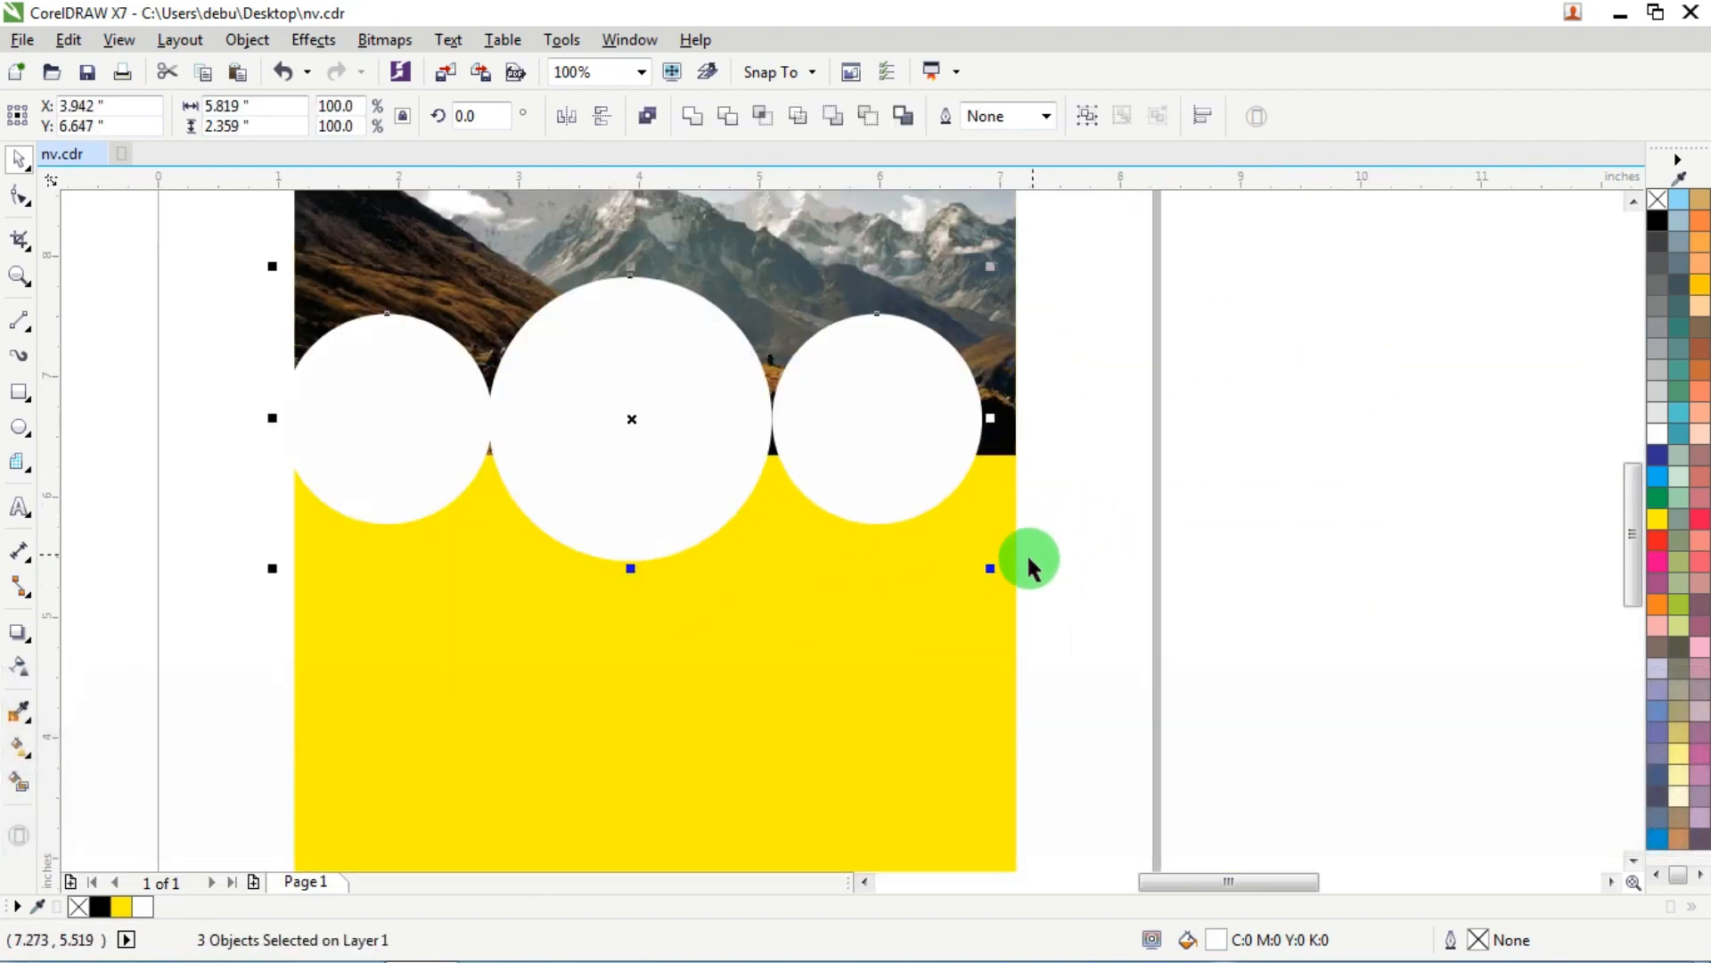
drag(993, 570, 1036, 588)
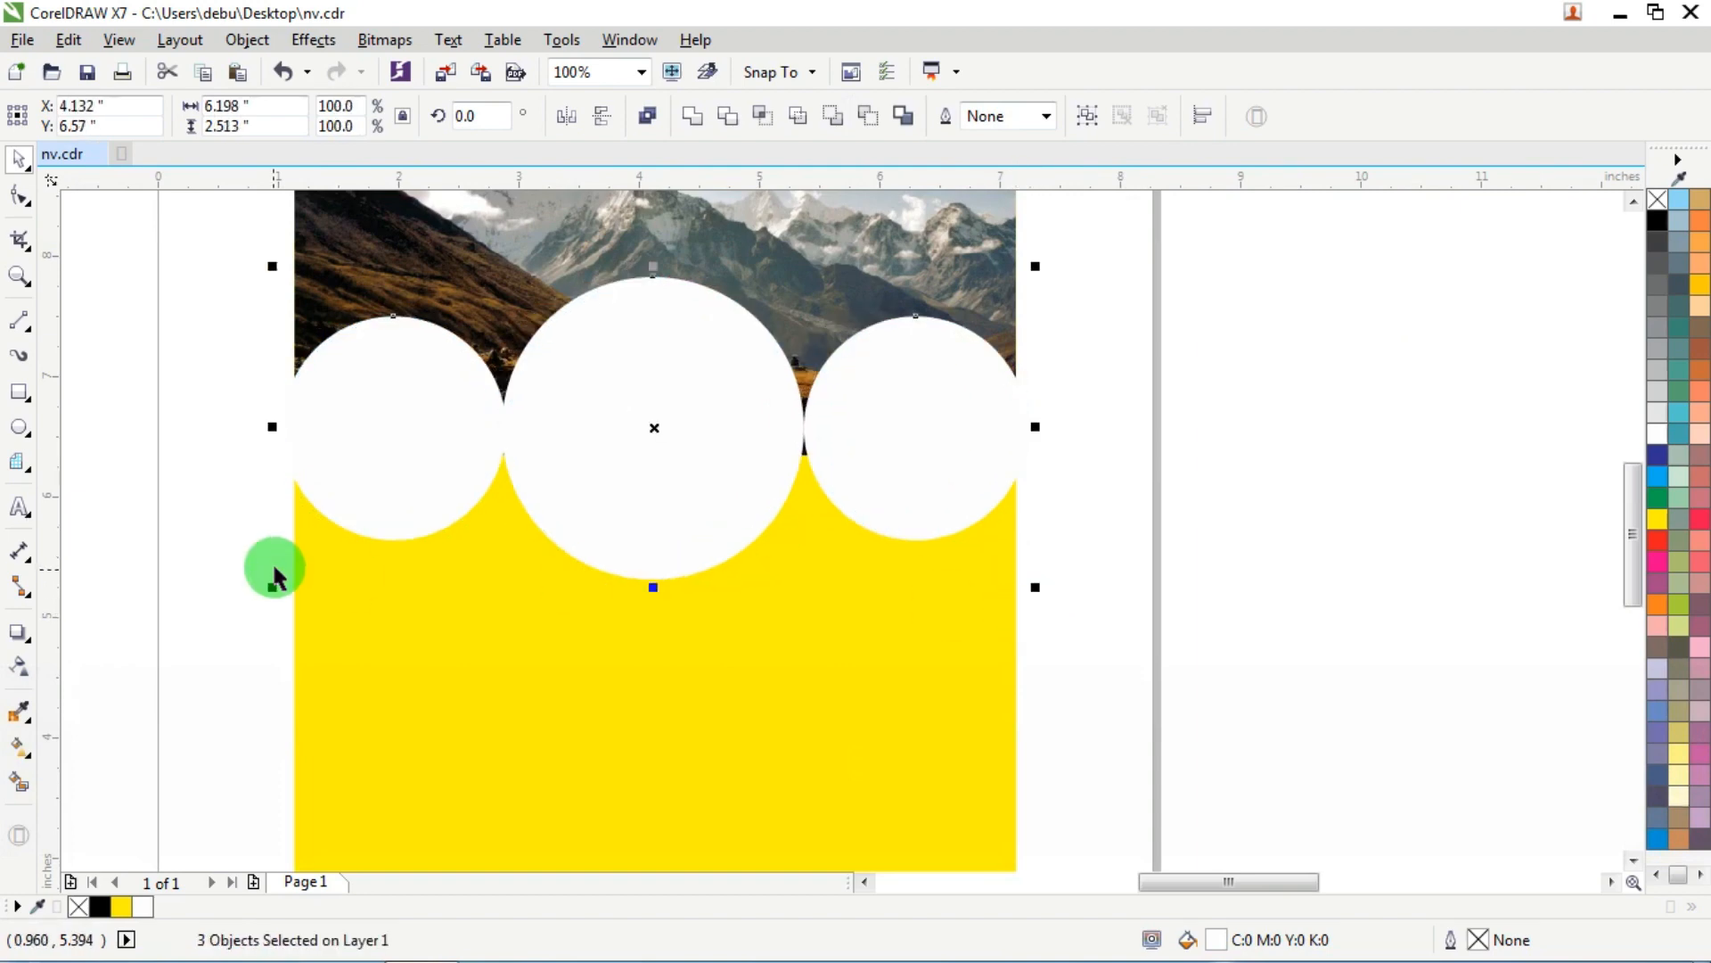
drag(270, 590, 260, 598)
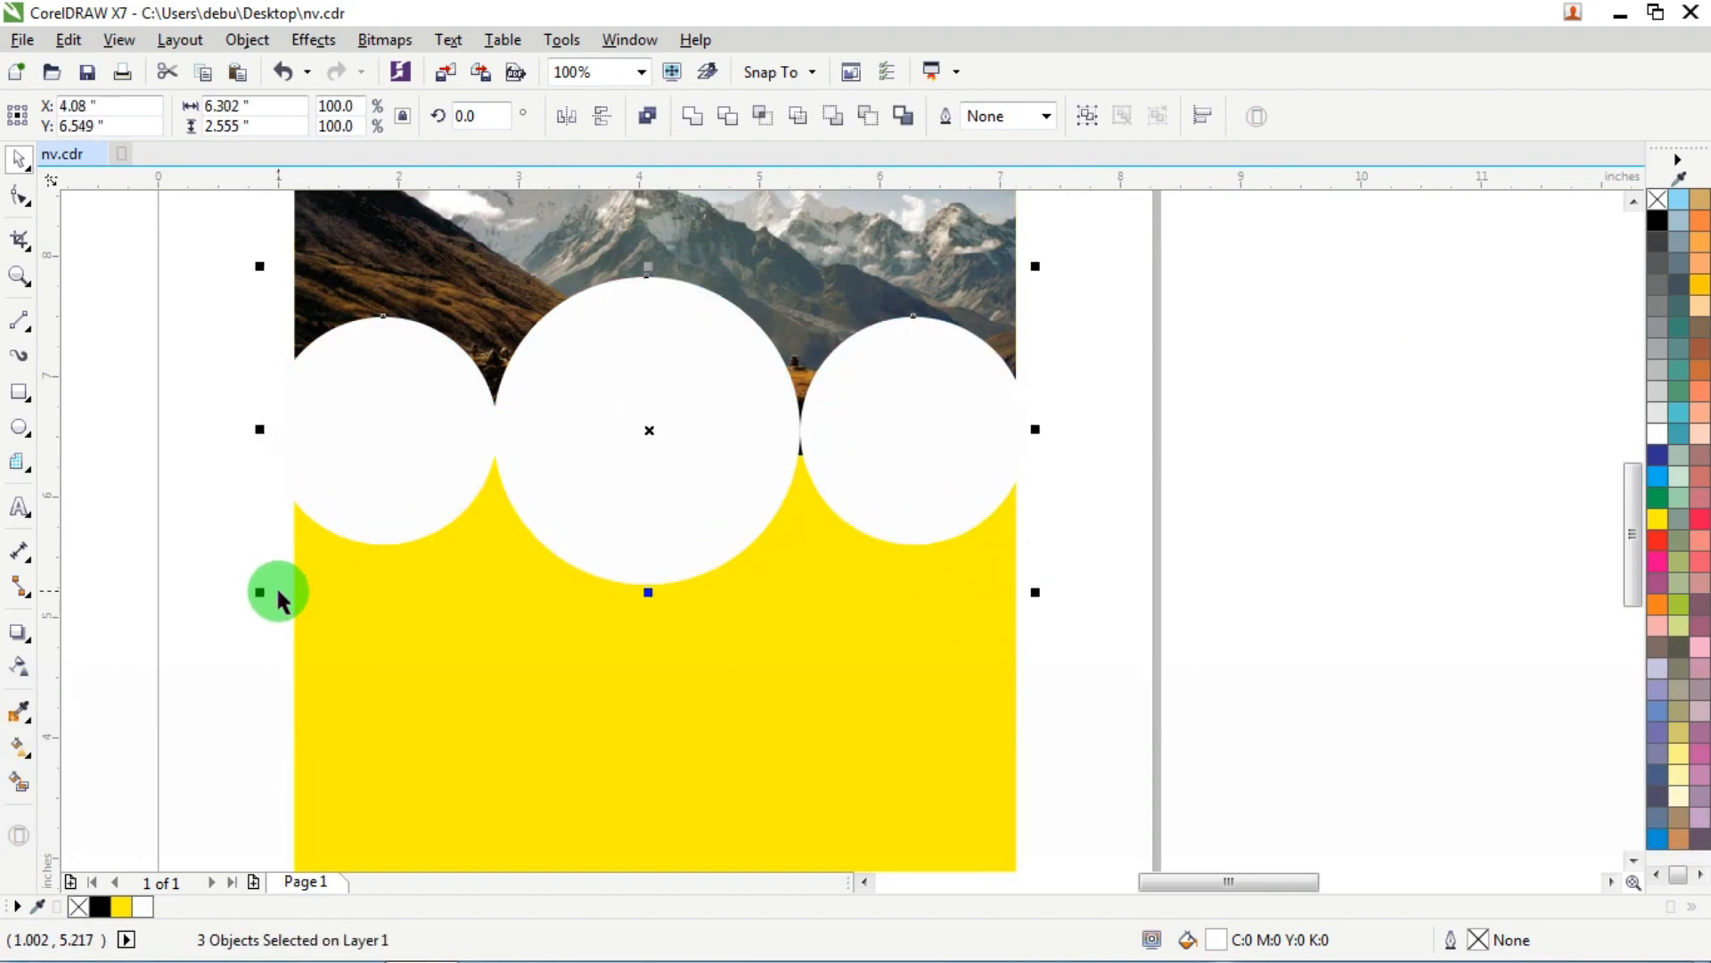
Step: Nudge the three circles down and slightly right until their common centre is at X 4.13 in, Y 6.339 in
key(Down)
key(Down)
key(Down)
key(Down)
key(Down)
key(Down)
key(Down)
key(Down)
key(Down)
key(Down)
key(Down)
key(Down)
key(Down)
key(Down)
key(Down)
key(Down)
key(Right)
key(Right)
key(Right)
key(Right)
key(Right)
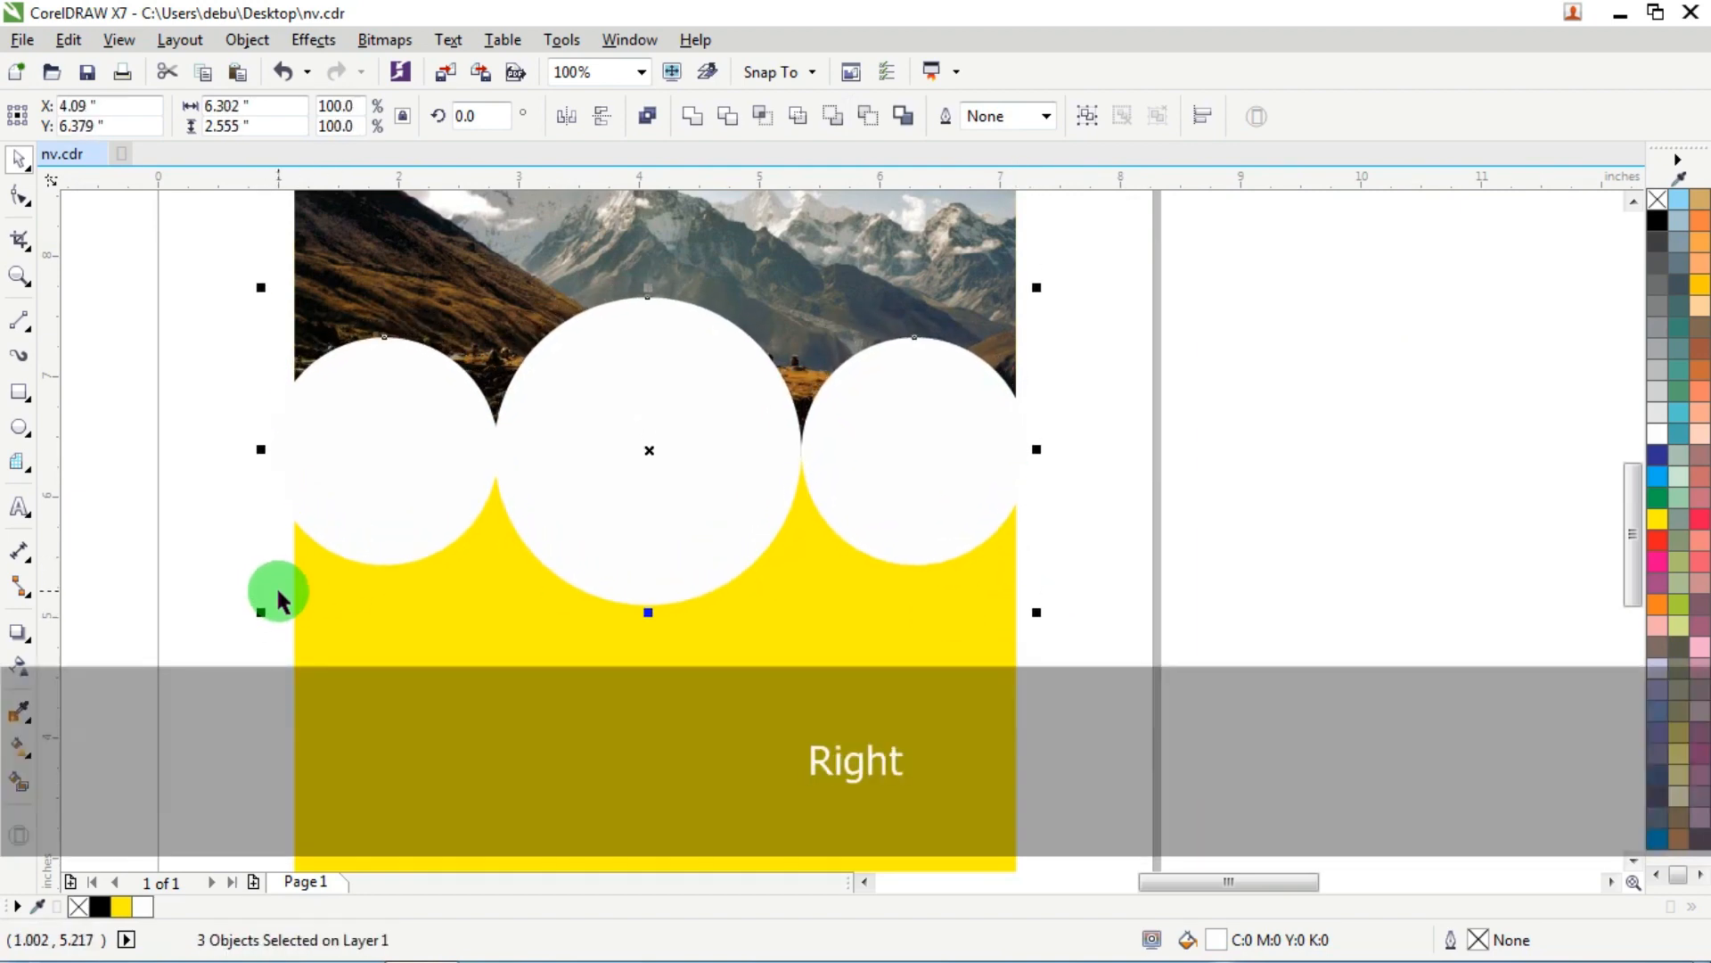
key(Down)
key(Down)
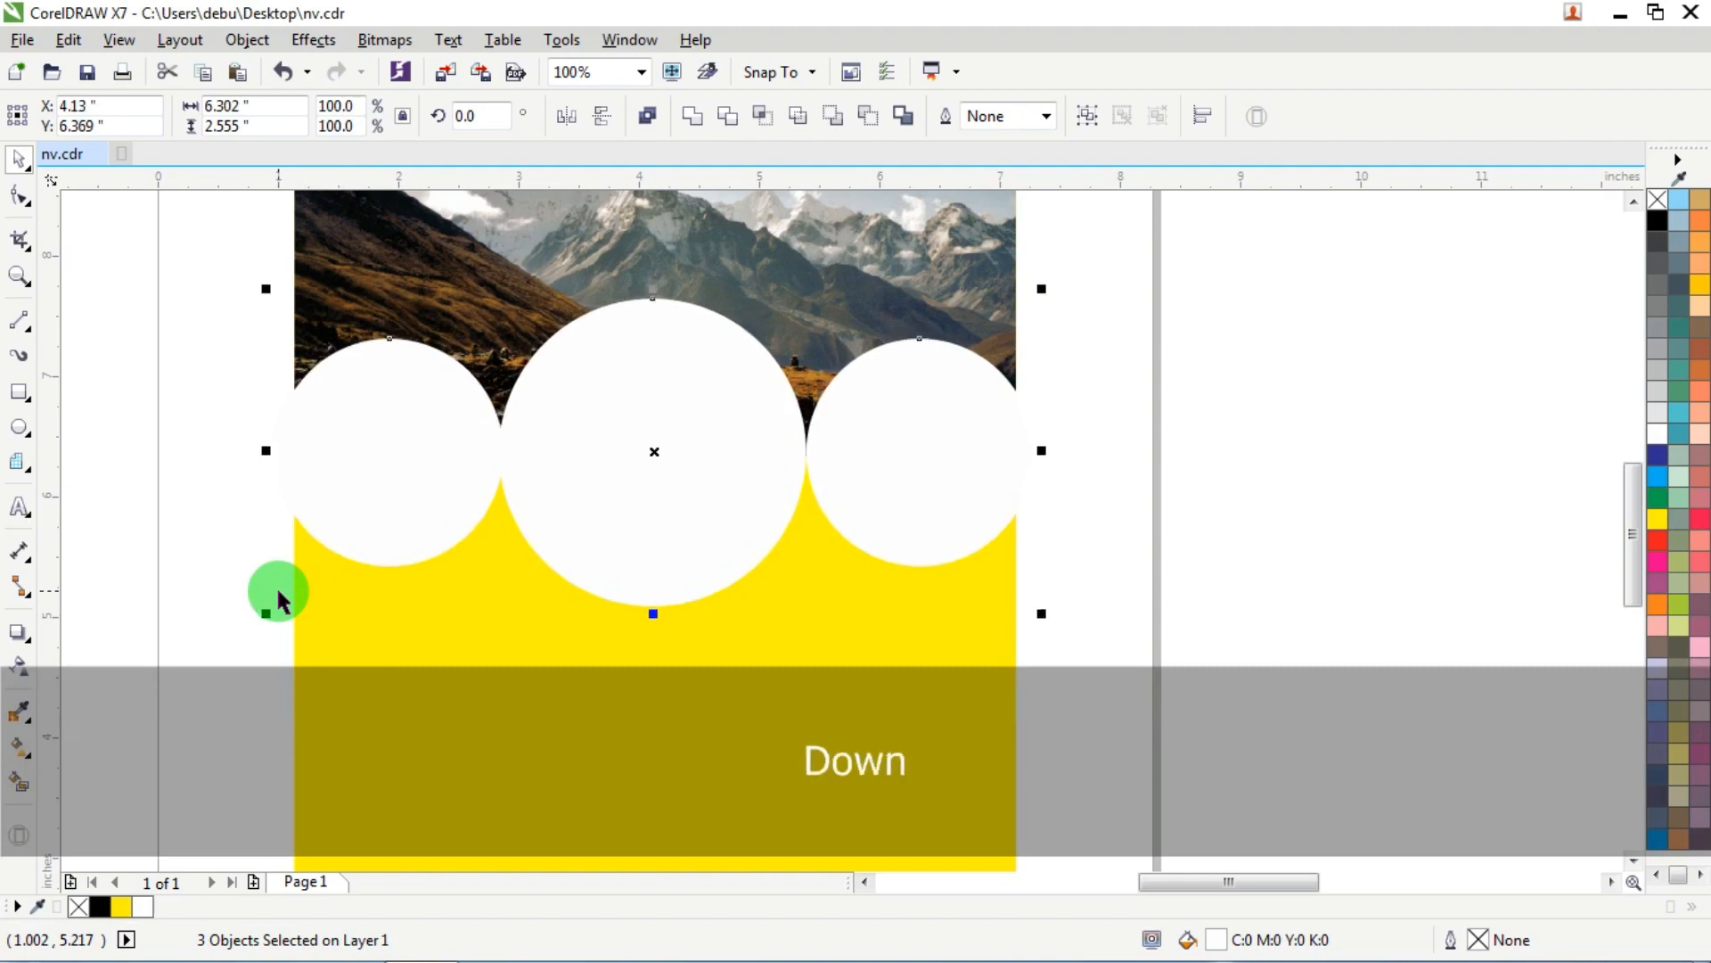
scroll(306, 413, down, 3)
scroll(343, 392, up, 3)
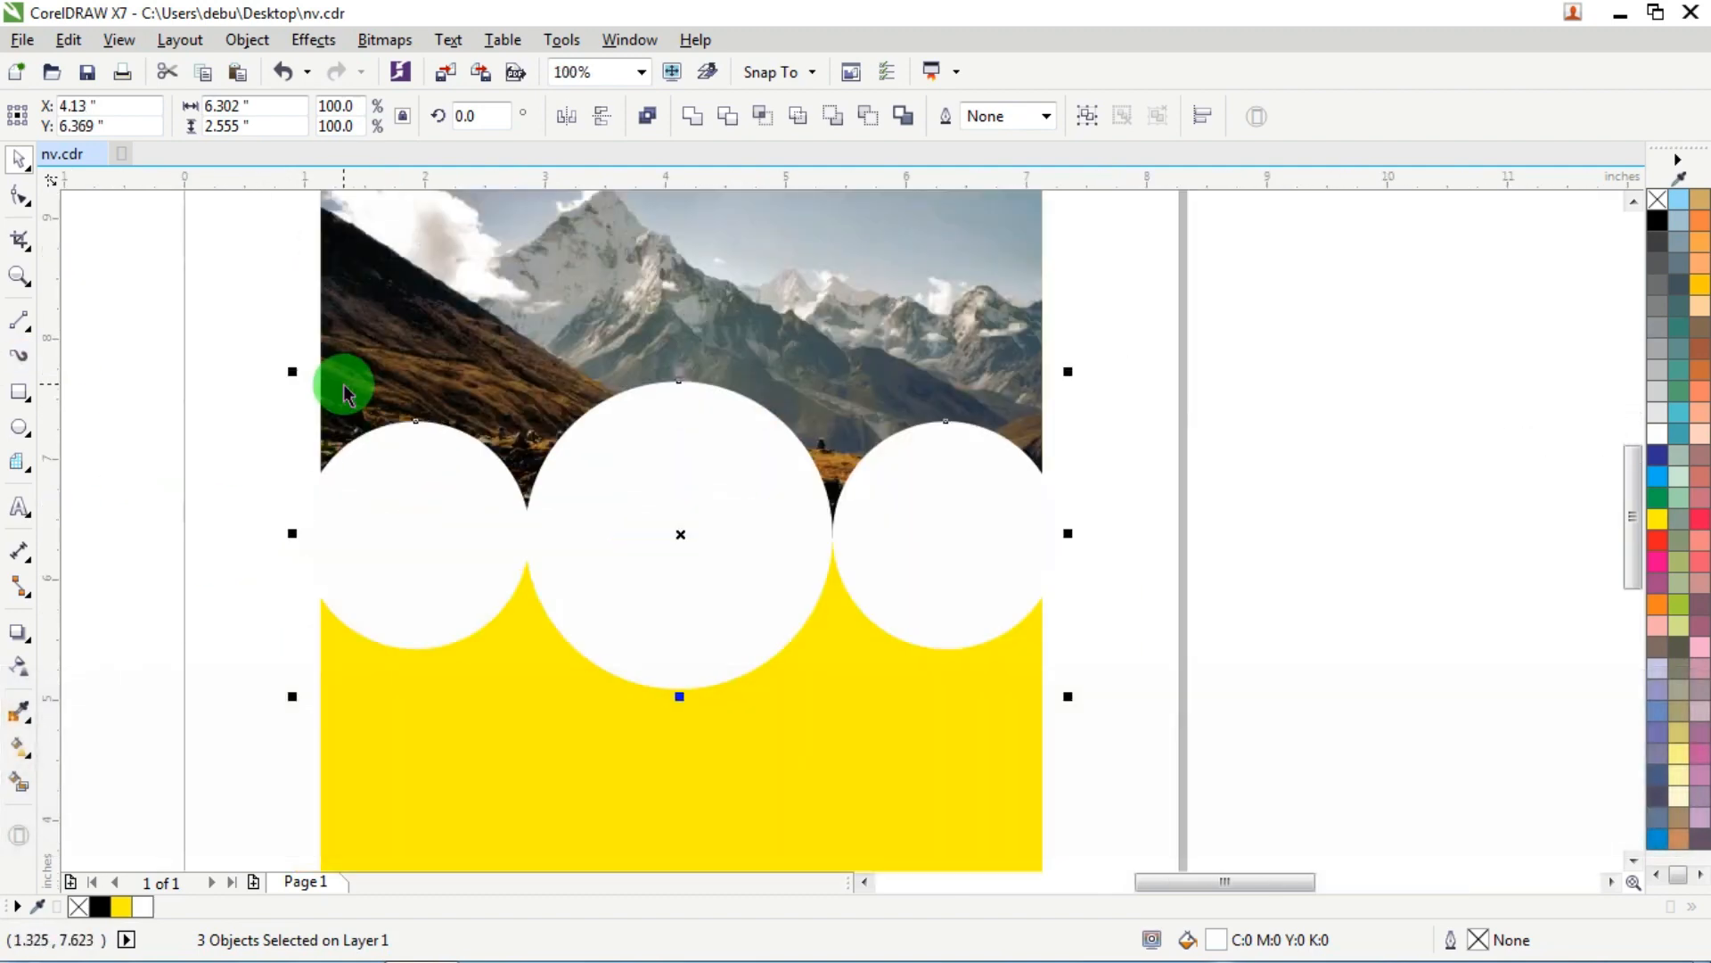
key(Down)
key(Down)
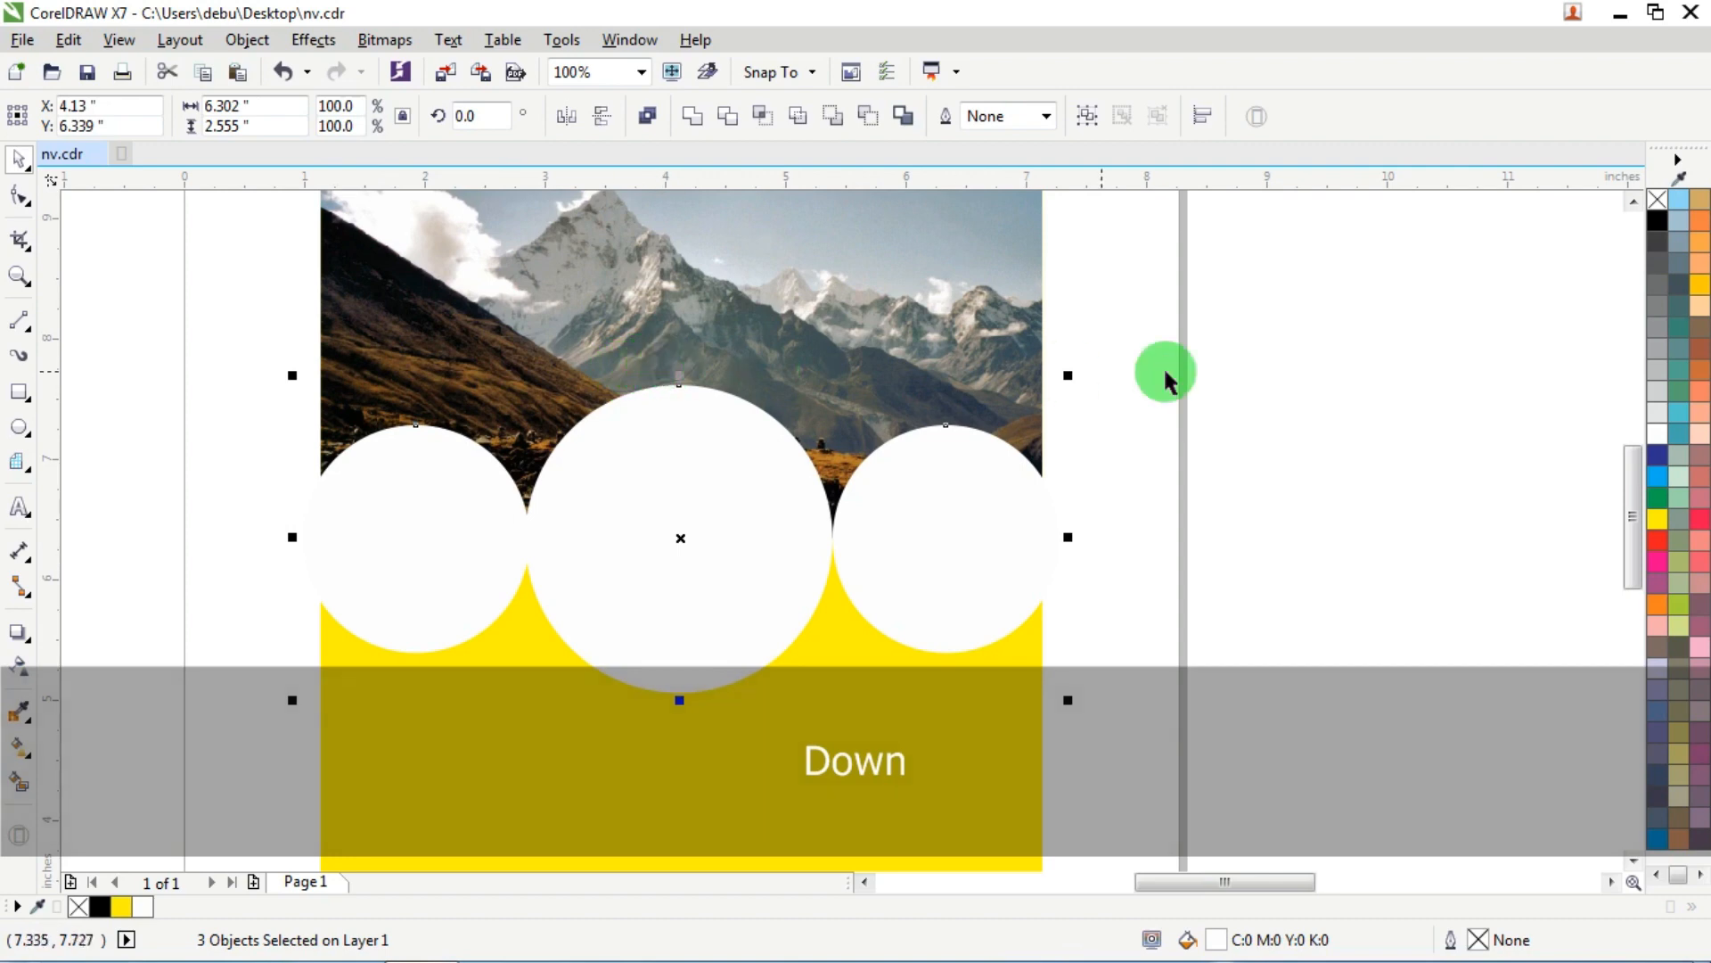
click(1166, 382)
Step: Move the night temple, snowy peak with stupa, and blue-sky temple photos closer to the page
scroll(671, 382, down, 4)
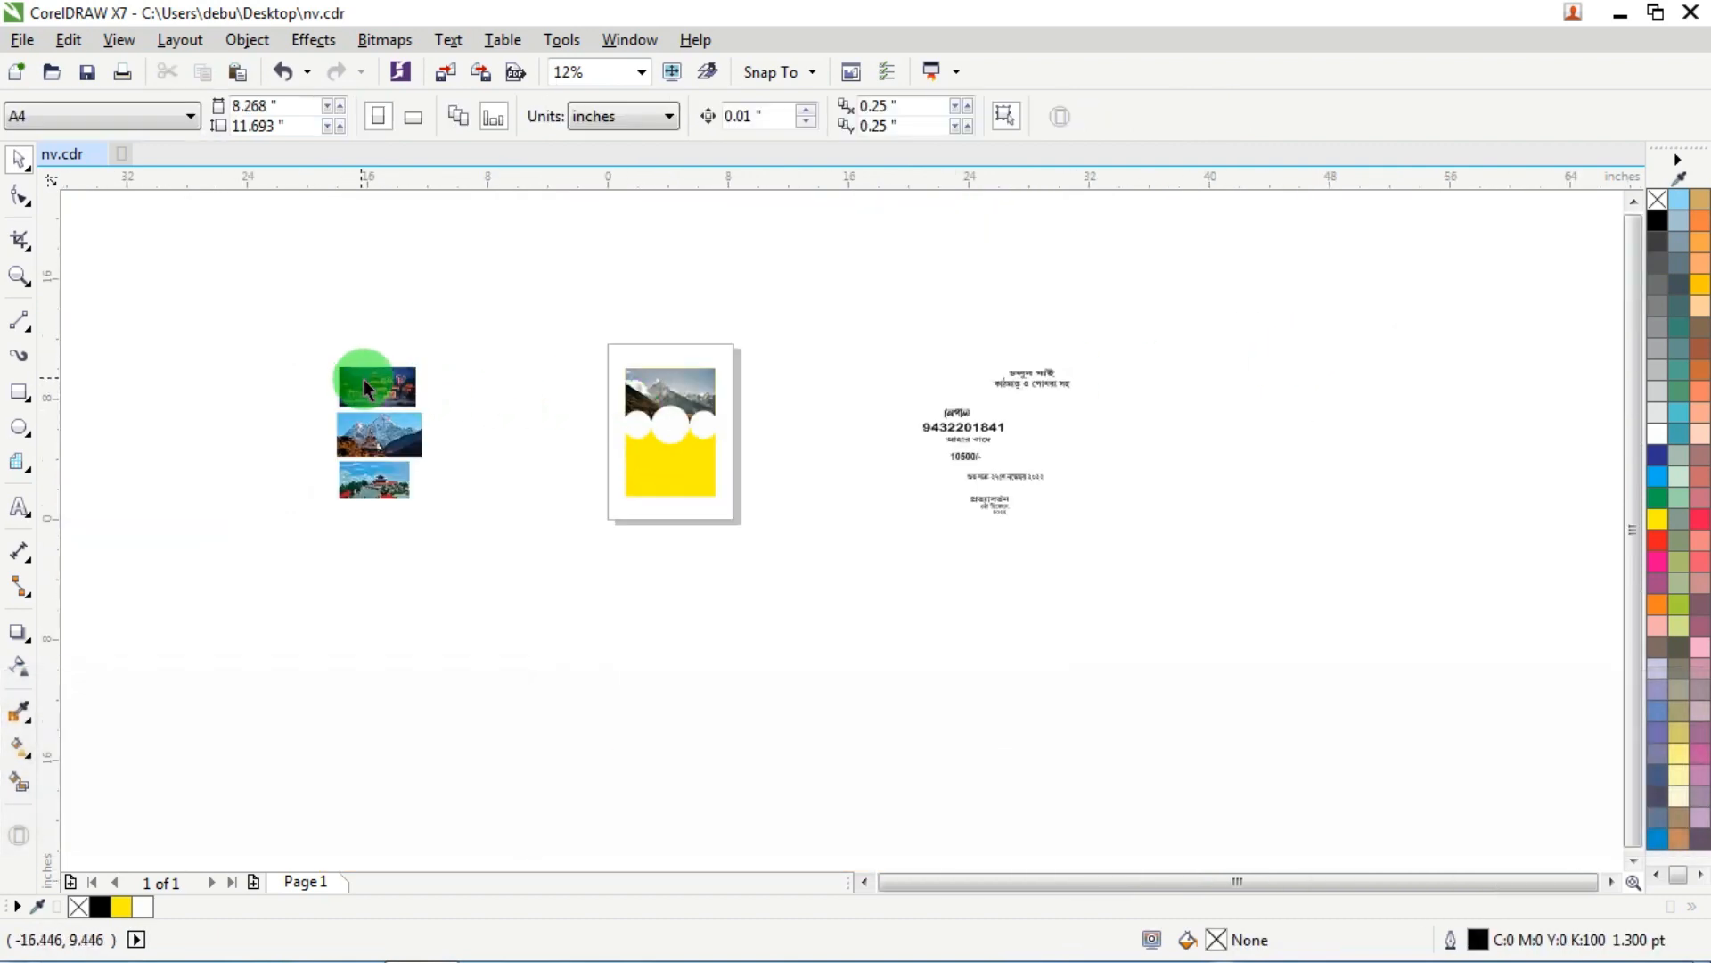
drag(364, 388, 523, 389)
drag(425, 447, 497, 451)
drag(378, 482, 613, 502)
Step: Reposition the night temple photo beside the design and convert it to a bitmap at 200 dpi
click(535, 401)
scroll(543, 377, up, 3)
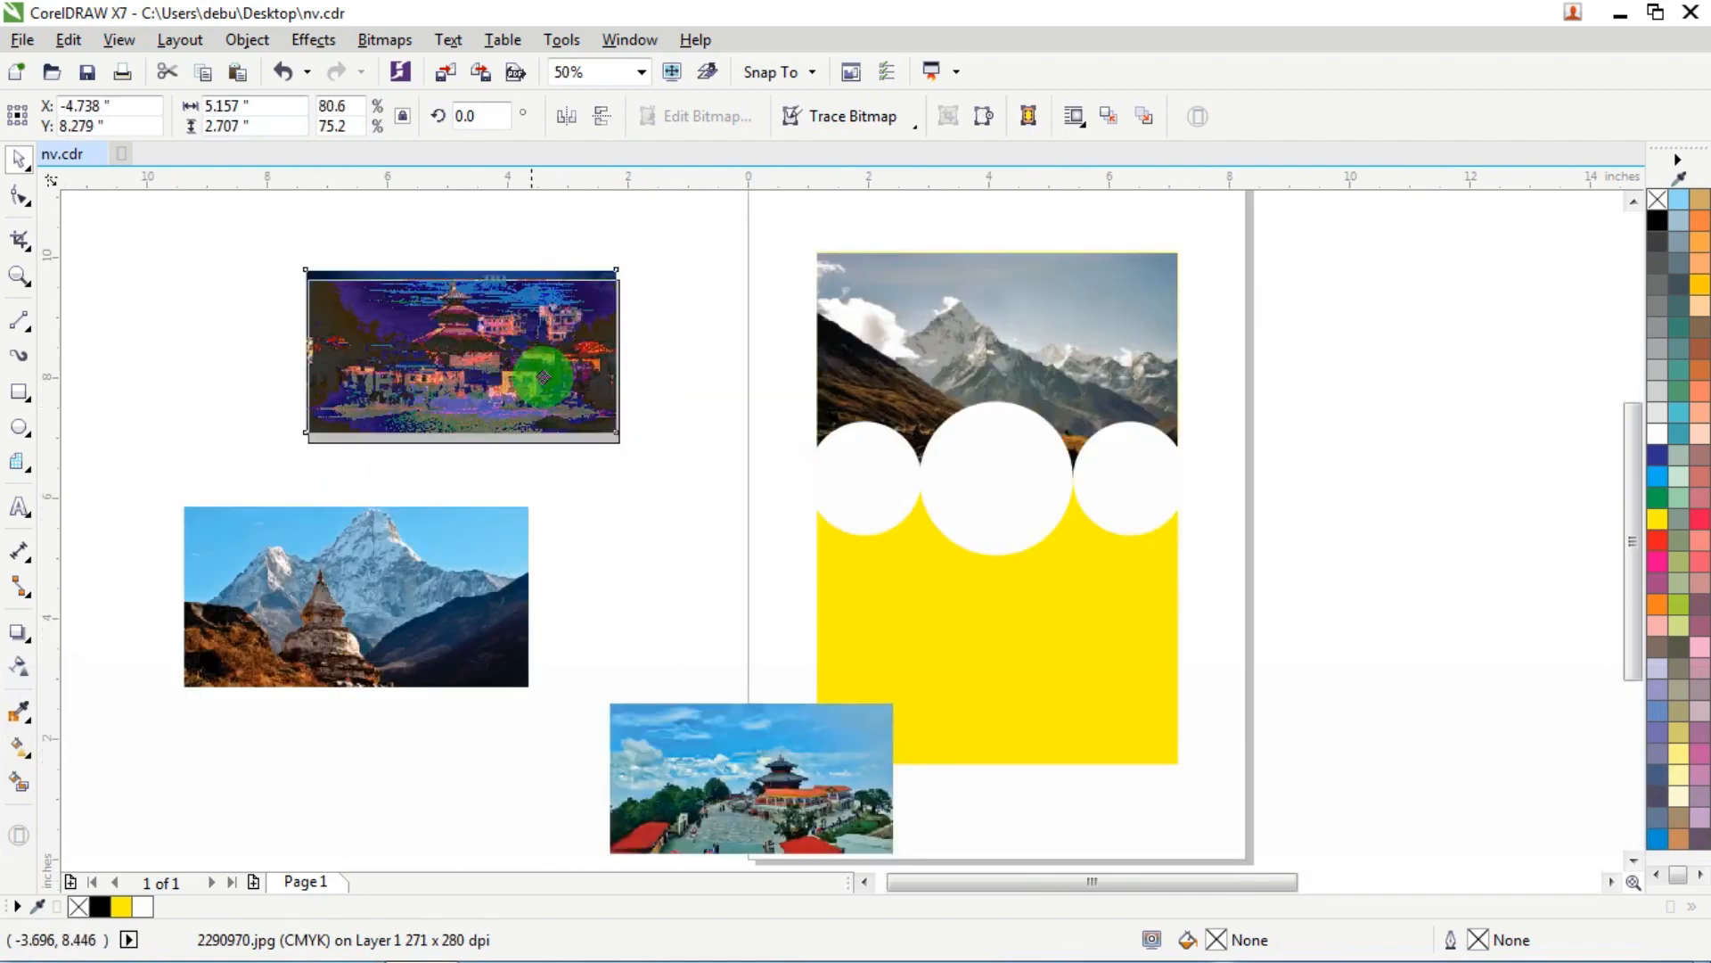
drag(543, 377, 568, 374)
click(385, 40)
click(489, 67)
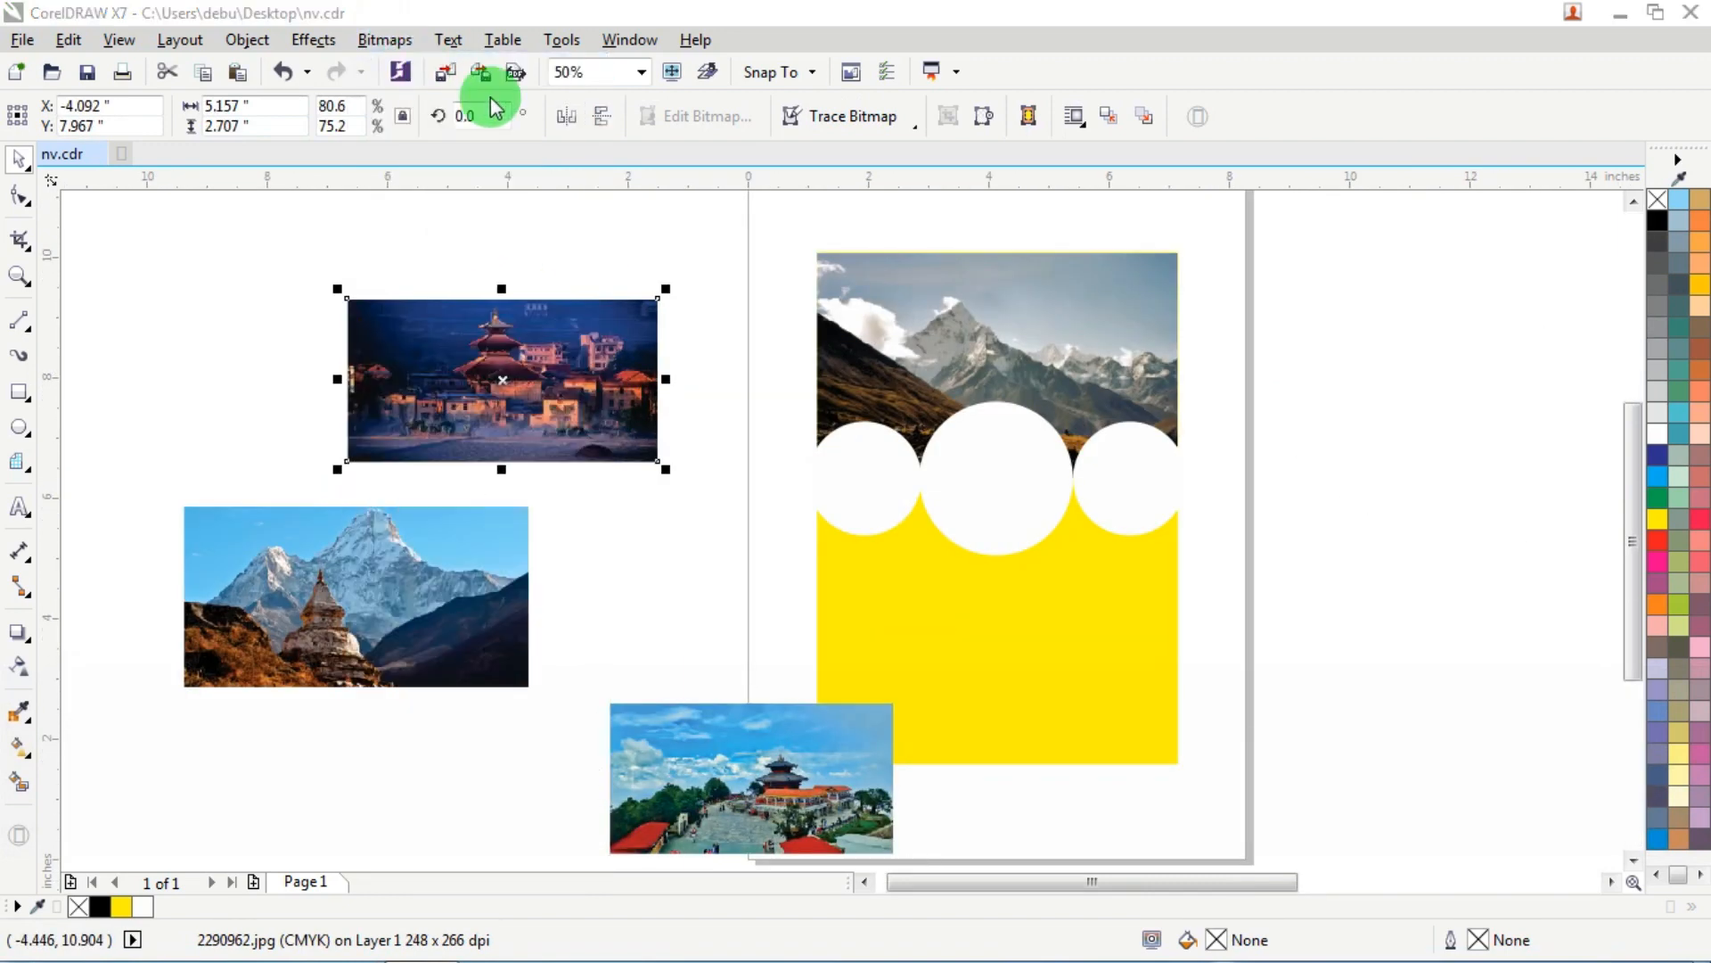
click(776, 597)
Step: PowerClip the night temple photo inside the small left circle
right_click(543, 372)
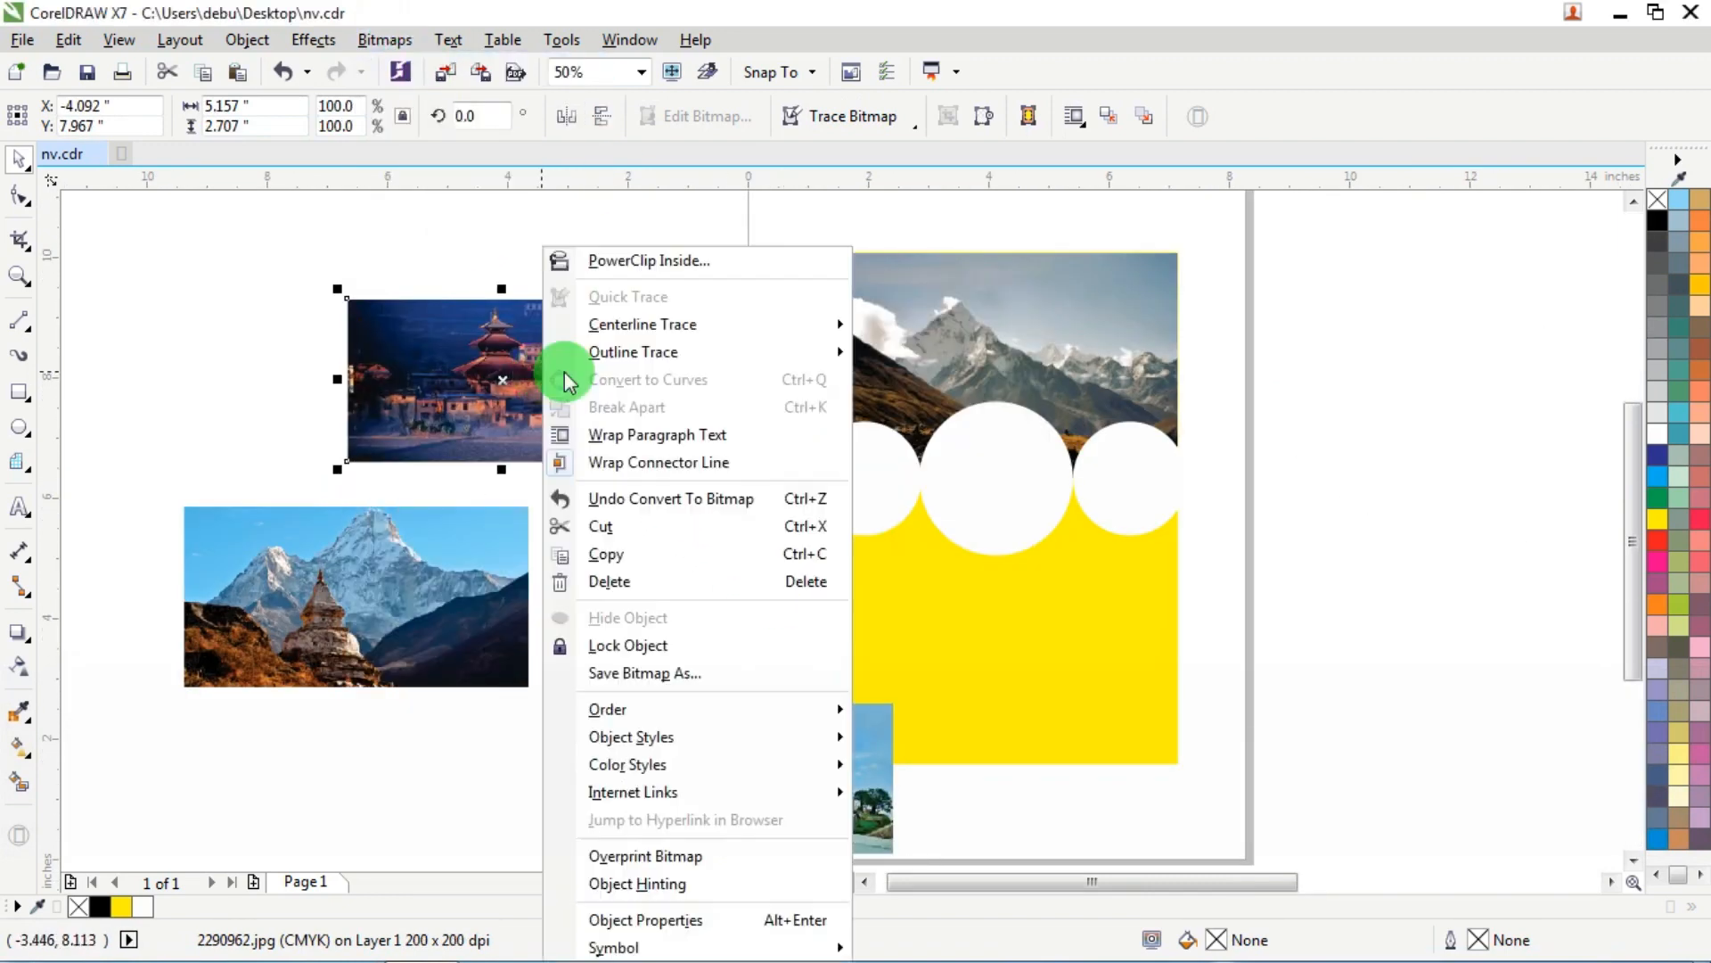
click(699, 259)
click(847, 470)
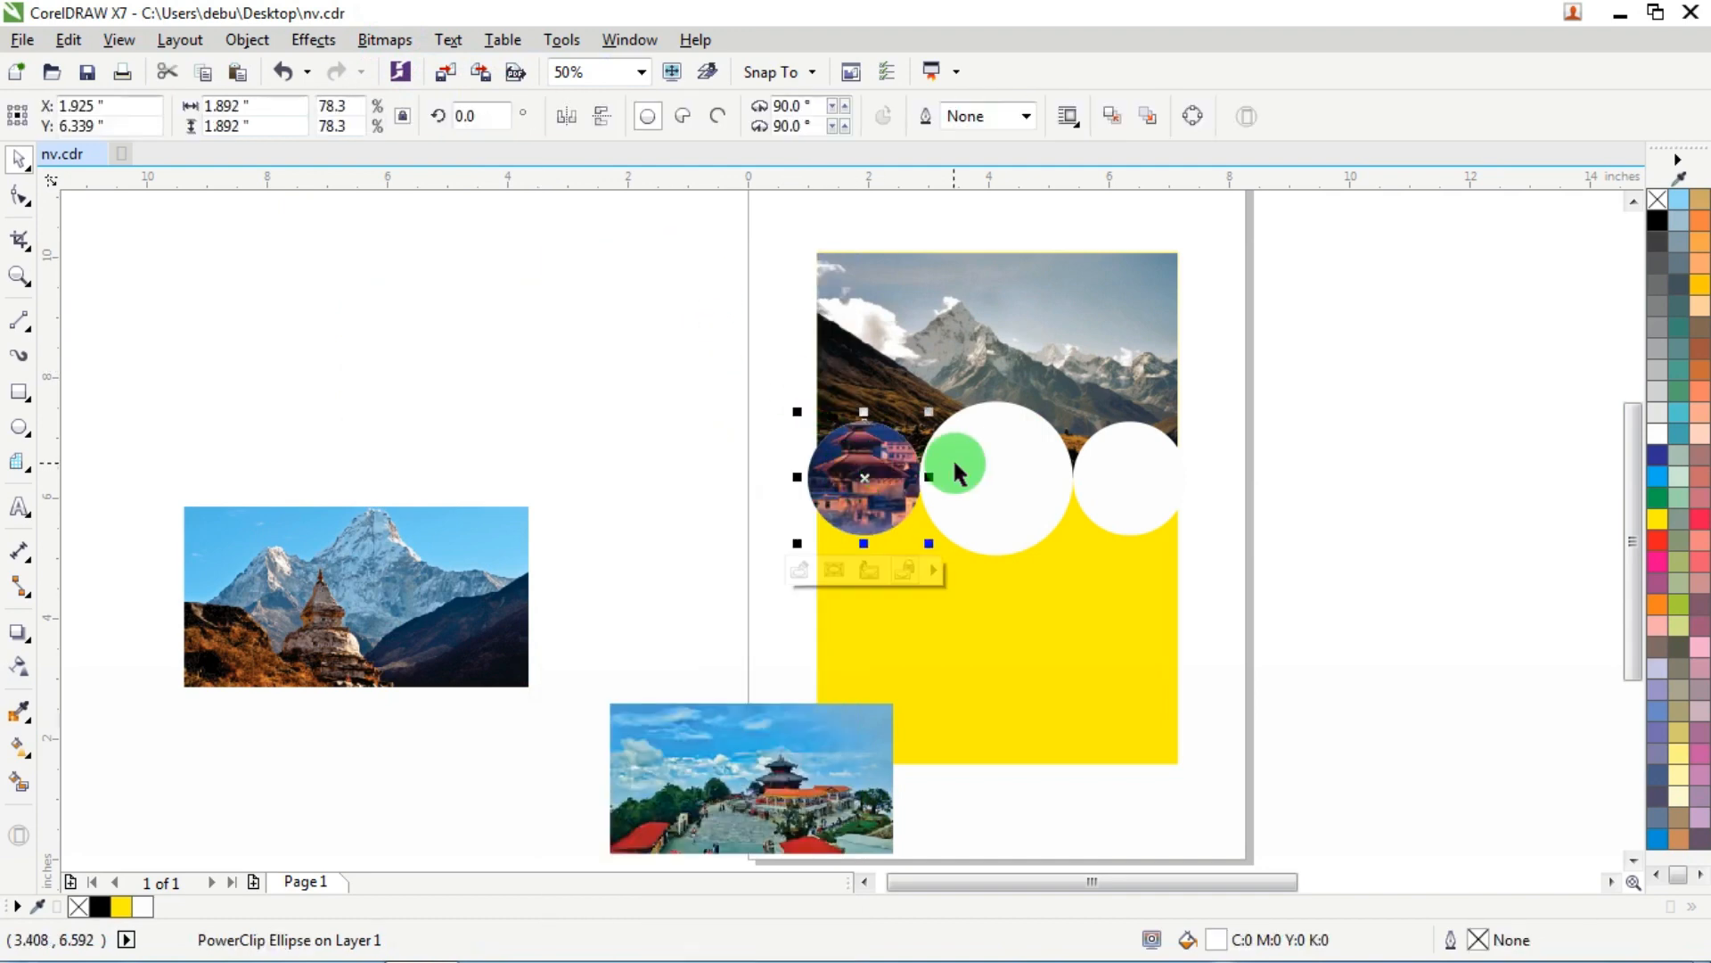
Step: Edit the left circle's PowerClip contents, scaling the photo to about 4.38 in wide and repositioning it so the temple fills the circle
scroll(799, 452, up, 2)
ctrl+click(799, 452)
drag(955, 371, 974, 417)
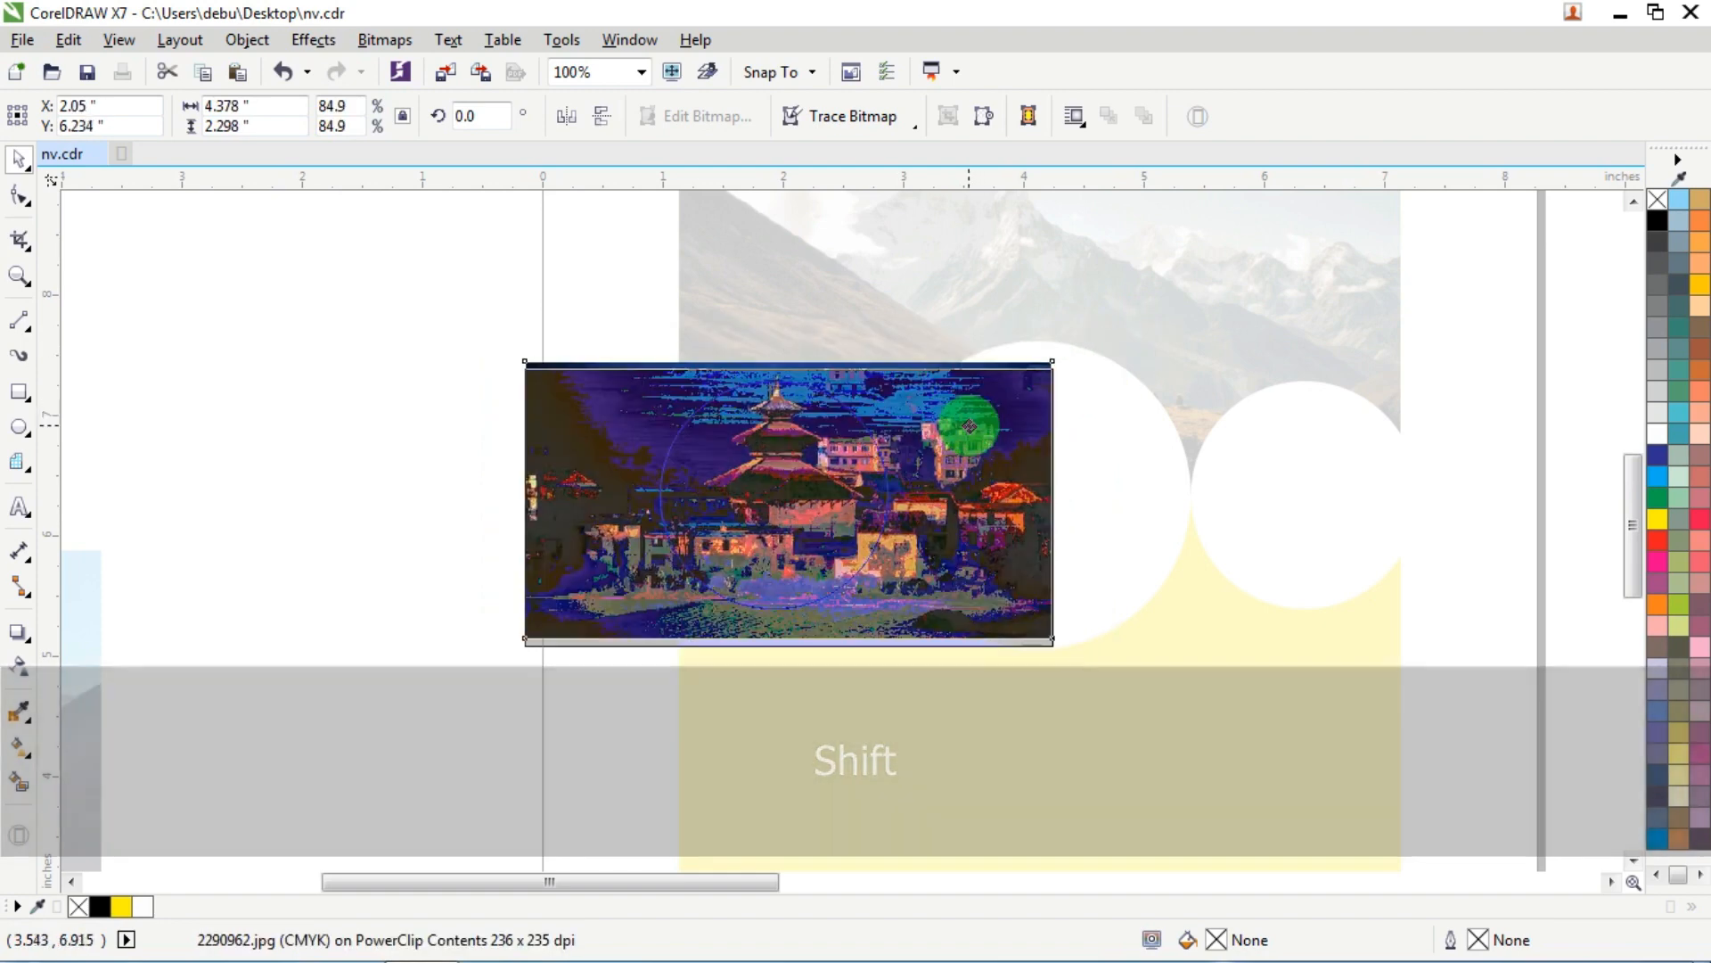
ctrl+click(310, 303)
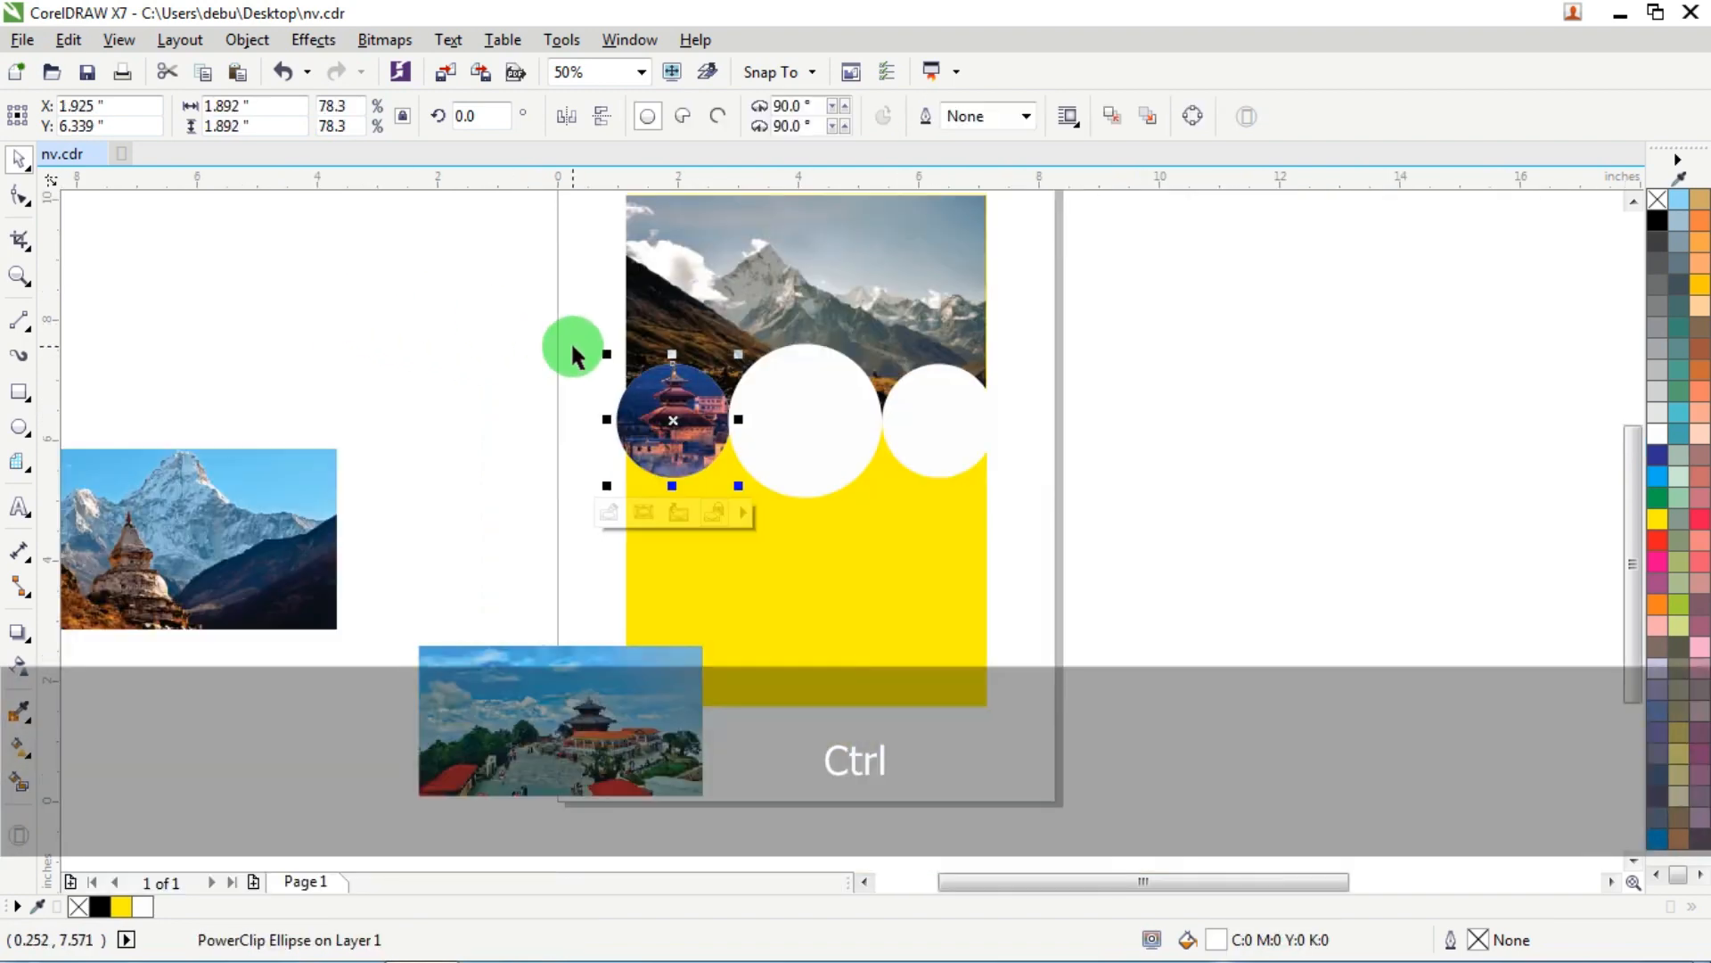
Step: Bring the snowy peak and stupa photo near the design and PowerClip it inside the large middle circle
drag(230, 526, 361, 433)
right_click(336, 405)
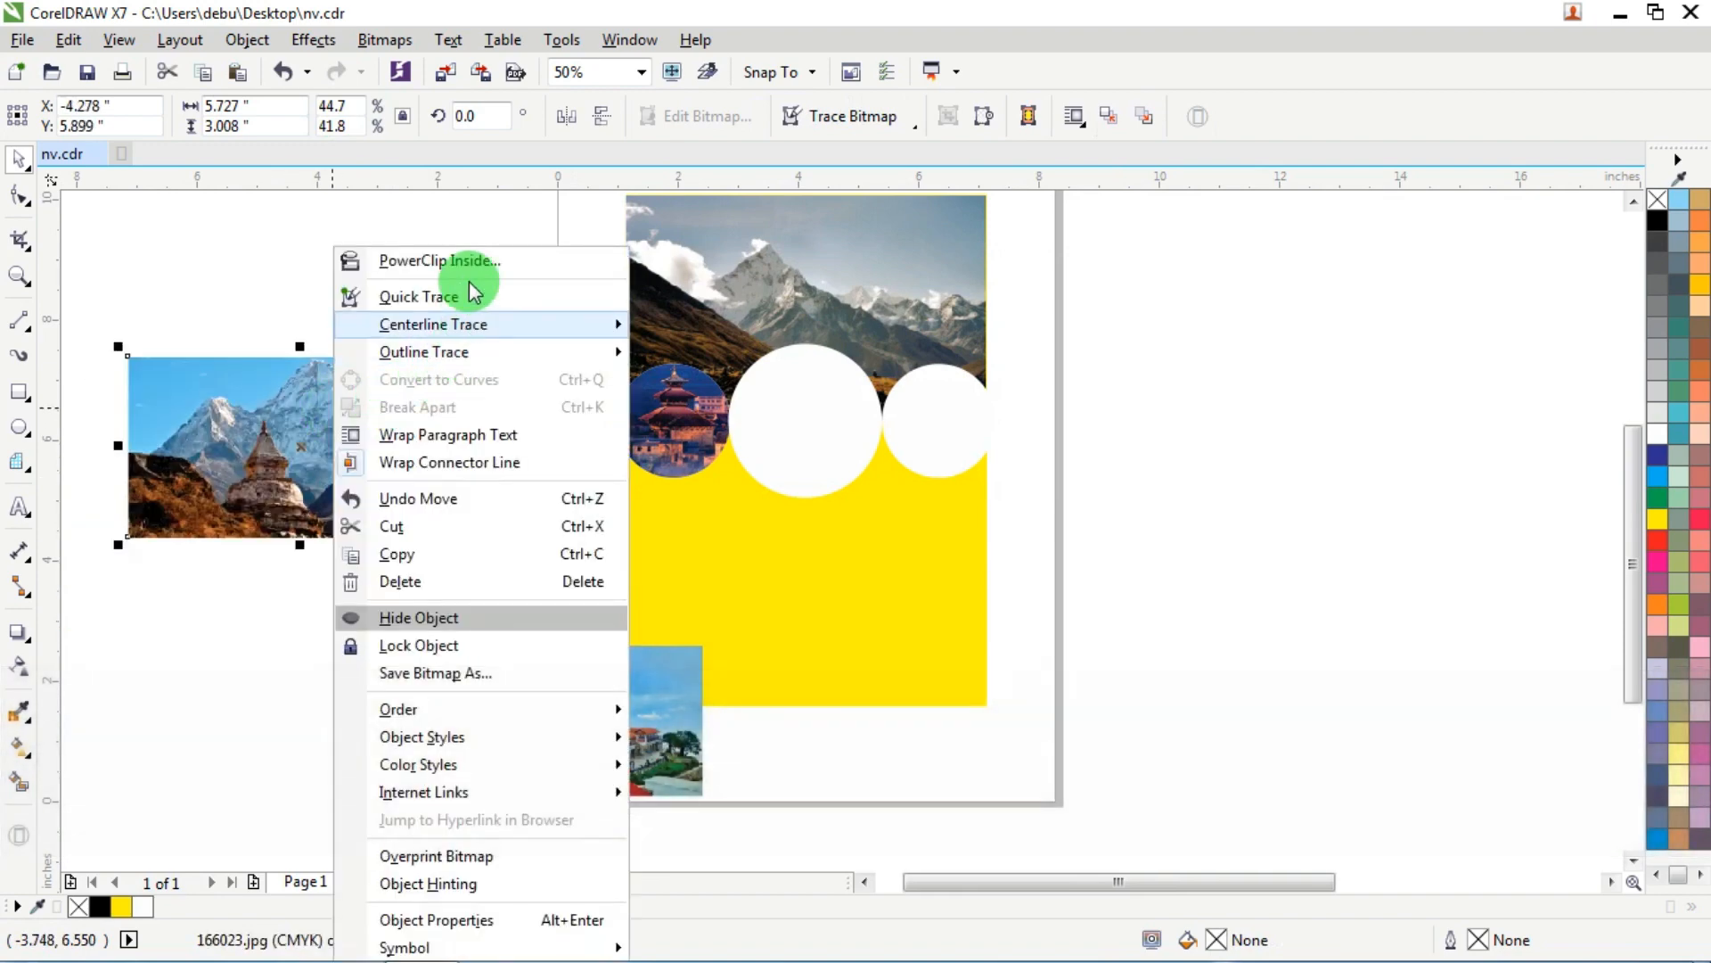
click(463, 268)
click(813, 403)
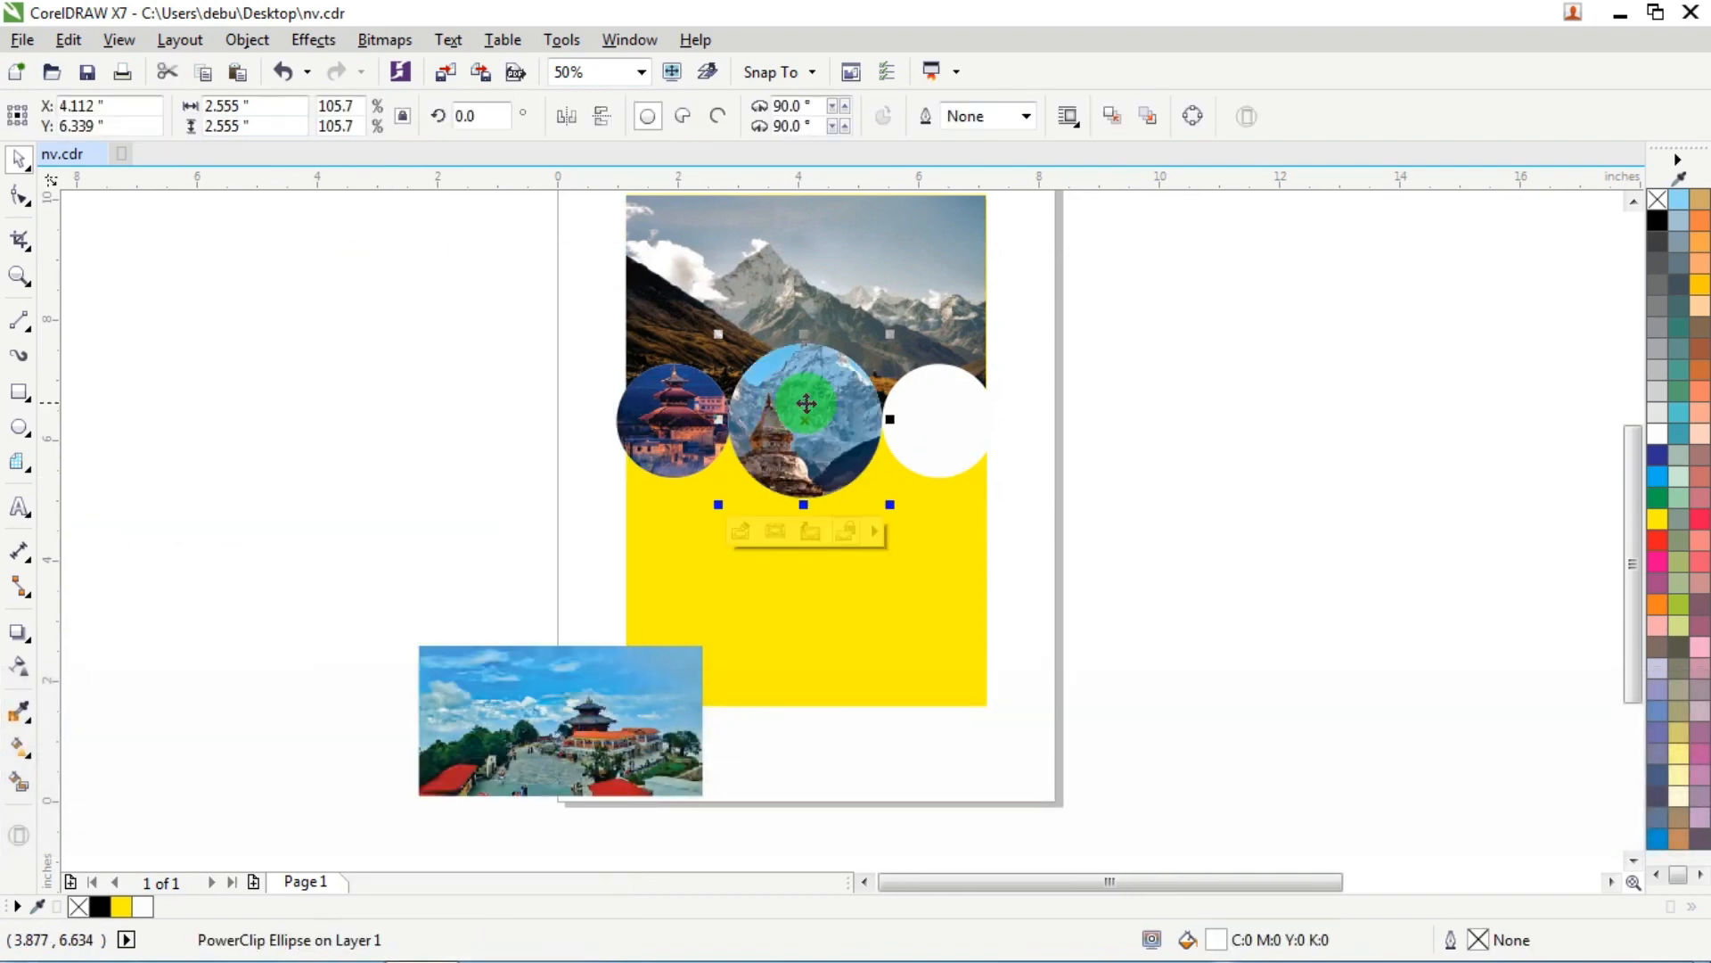
Step: Open the middle circle's PowerClip contents and convert the snowy peak photo to a CMYK bitmap at 200 dpi
ctrl+click(805, 398)
drag(954, 356, 983, 347)
key(ctrl+z)
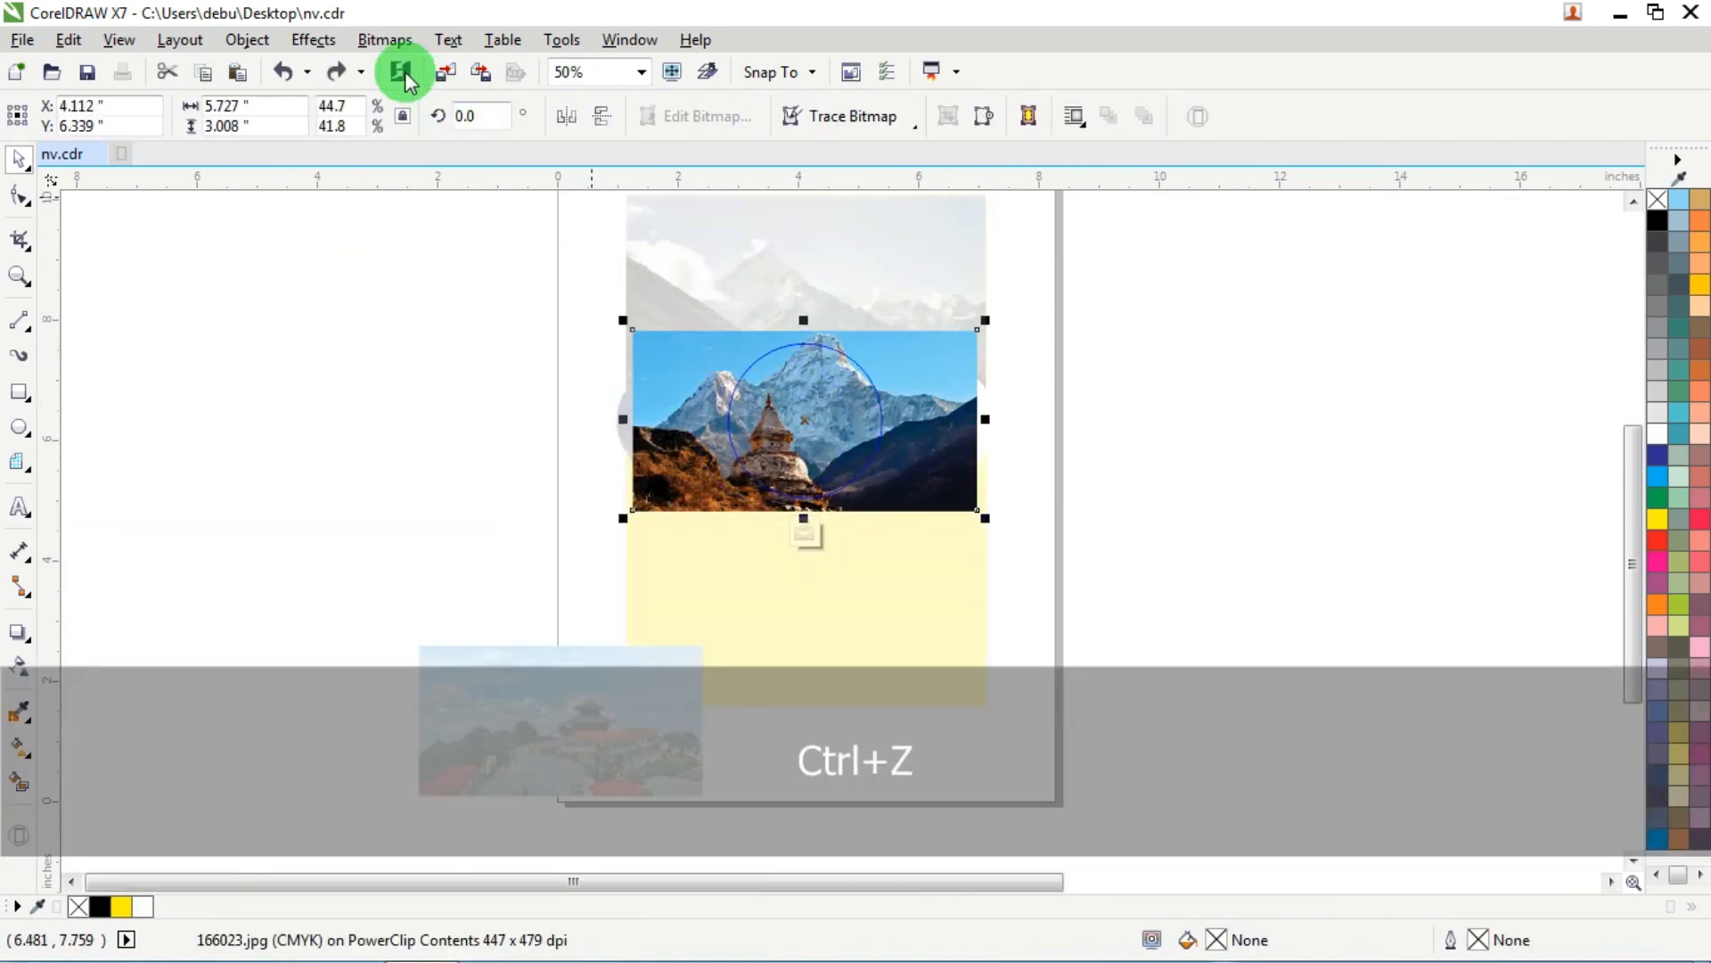
click(393, 38)
click(432, 65)
click(772, 595)
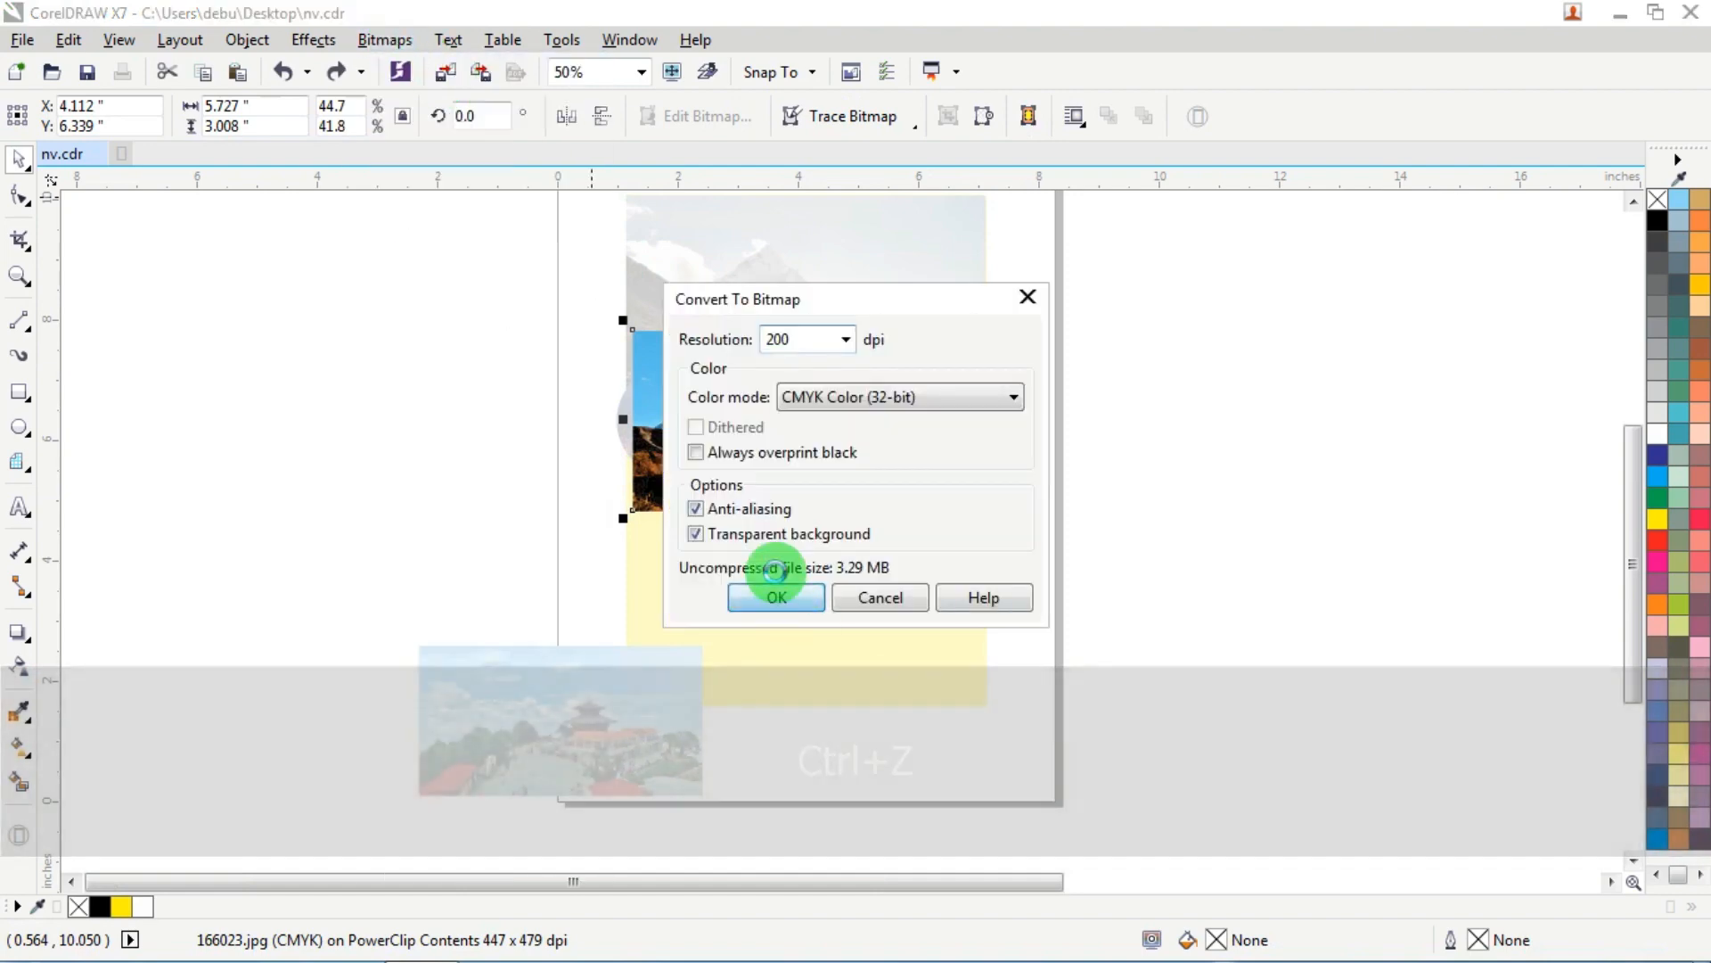
Step: Shift the snowy peak photo so the stupa and mountain fill the middle circle, and finish editing its contents
scroll(848, 382, up, 1)
drag(951, 412, 1022, 517)
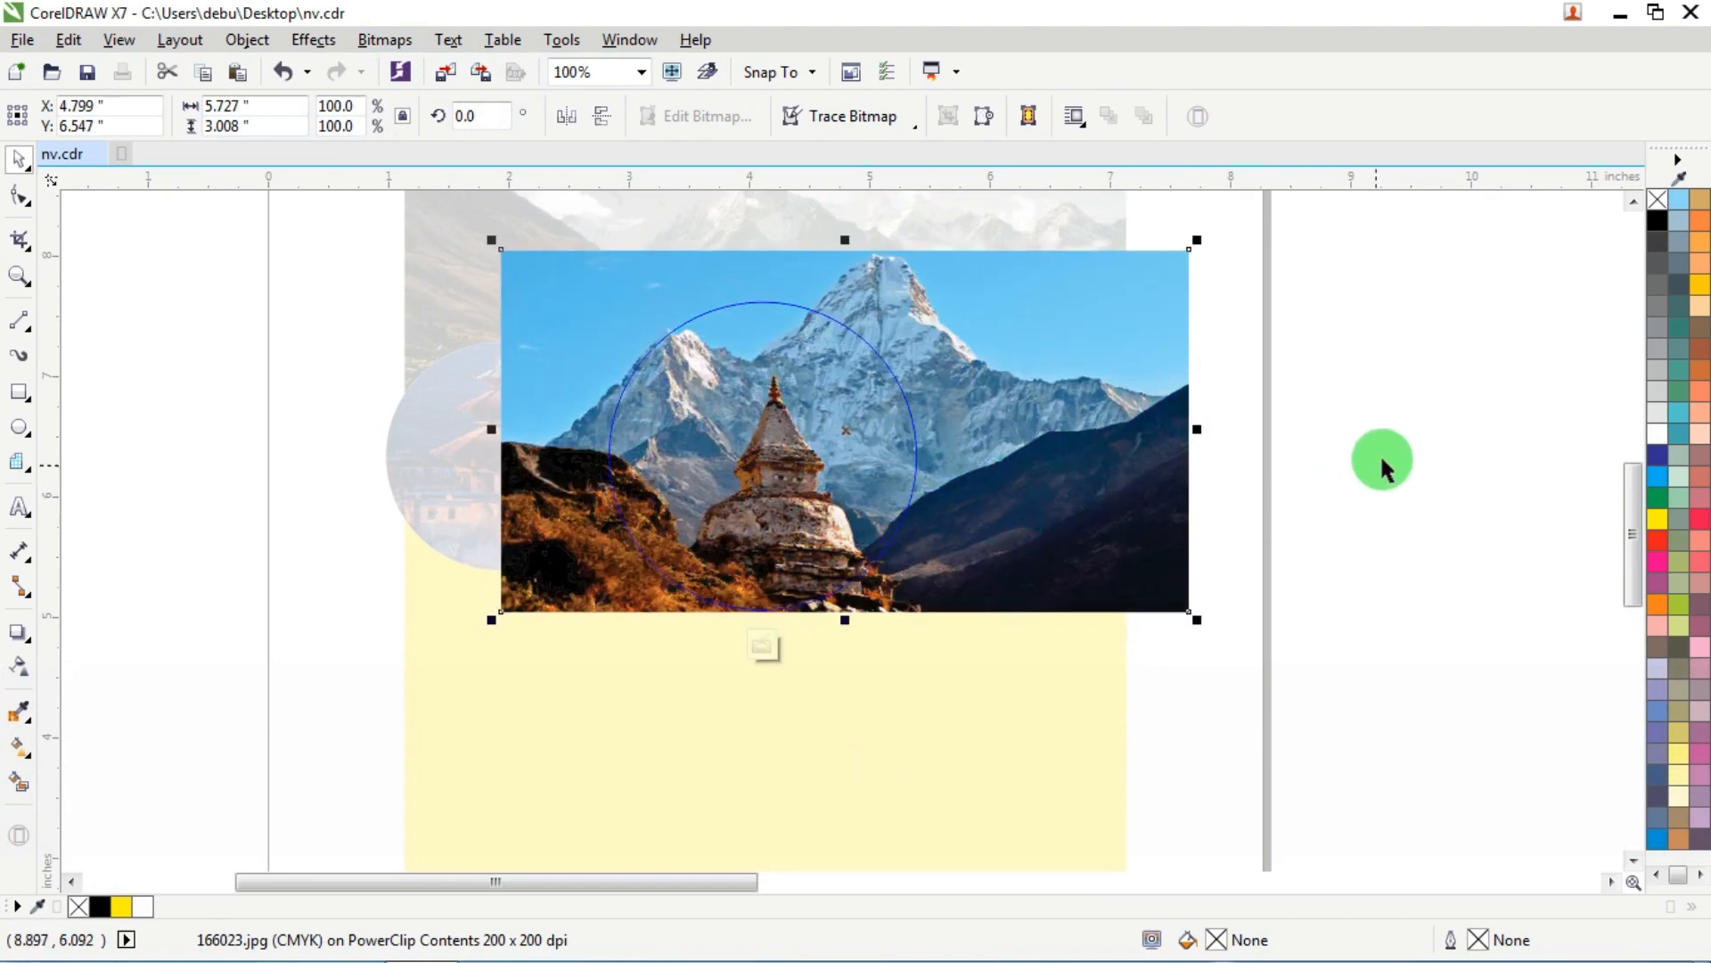
ctrl+click(1381, 464)
Step: Place the daytime temple photo to the right of the design and convert it to a bitmap at 200 dpi
scroll(775, 383, down, 4)
drag(549, 599, 852, 453)
scroll(763, 439, up, 2)
click(386, 40)
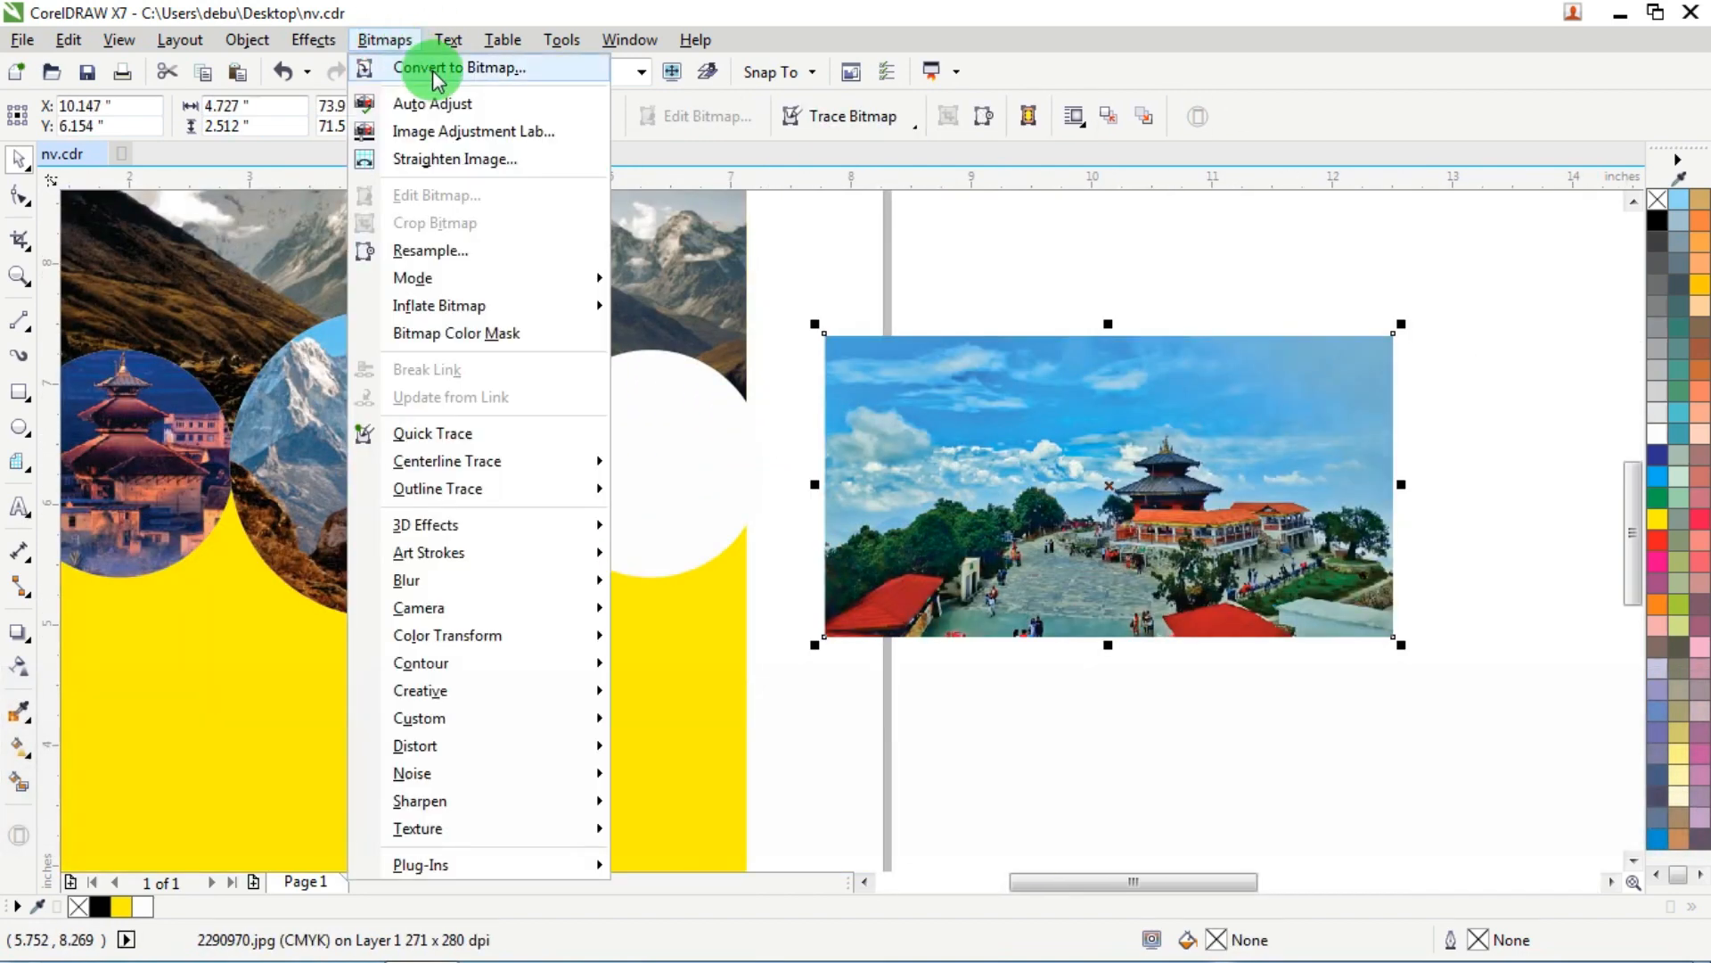
click(466, 65)
click(774, 599)
Step: PowerClip the daytime temple photo inside the small right circle and shift it so the temple sits centred in the frame
right_click(1020, 415)
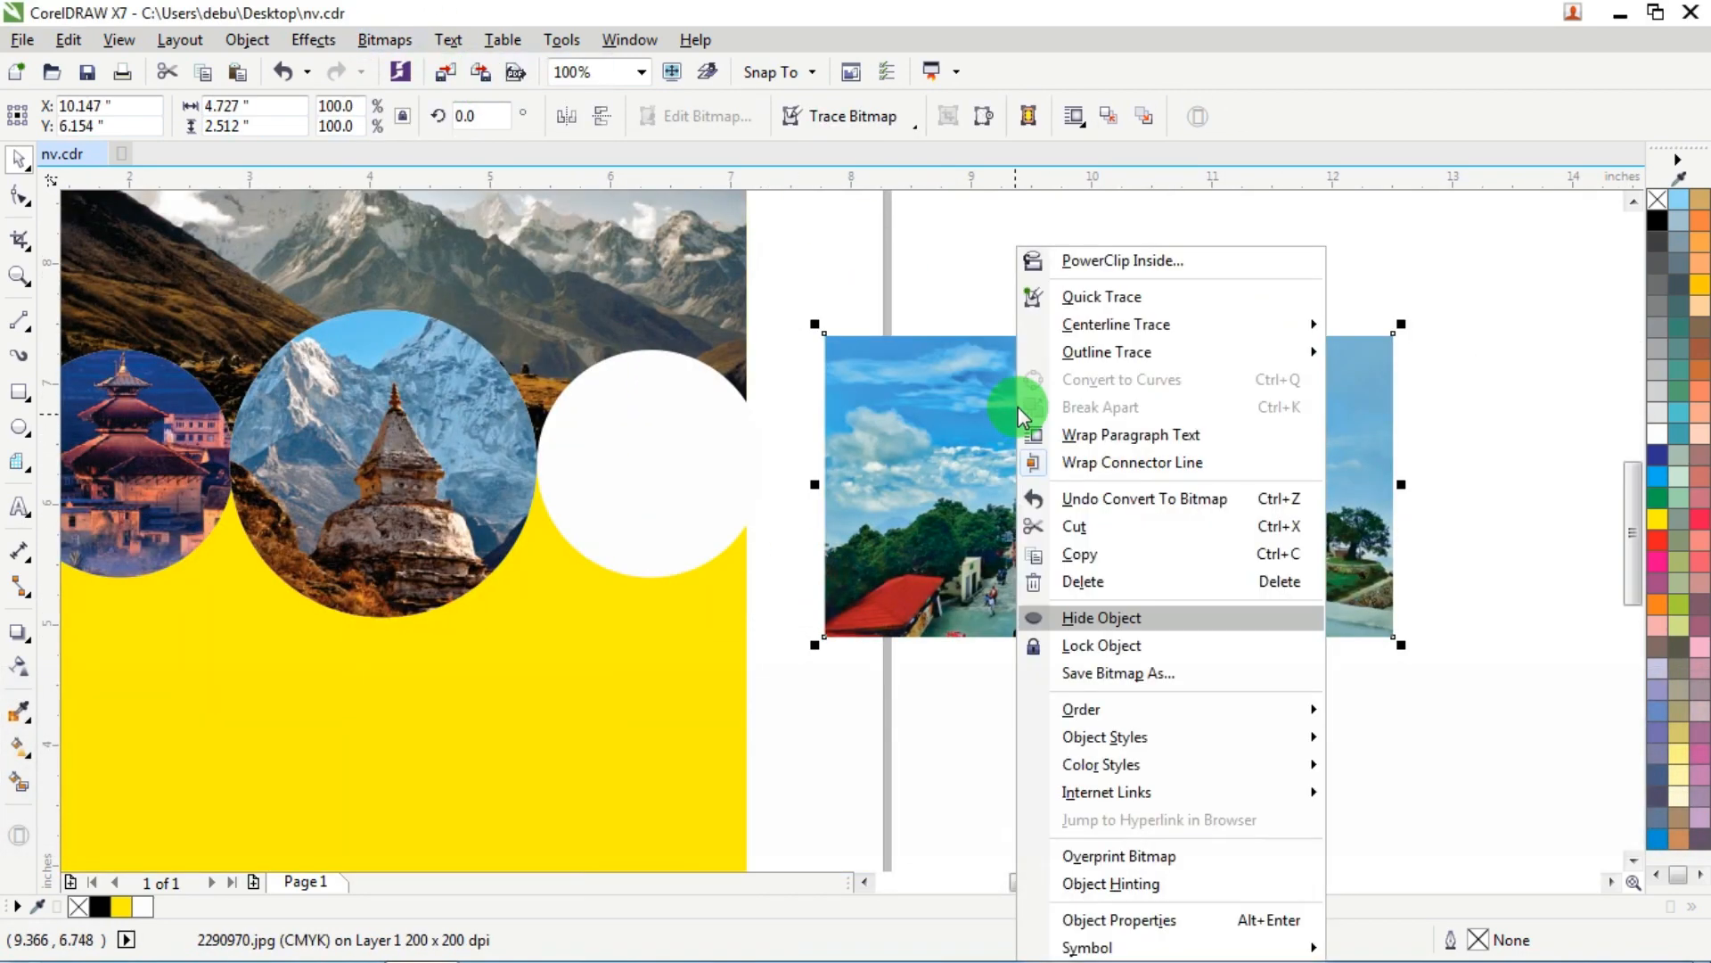
click(1122, 260)
click(600, 436)
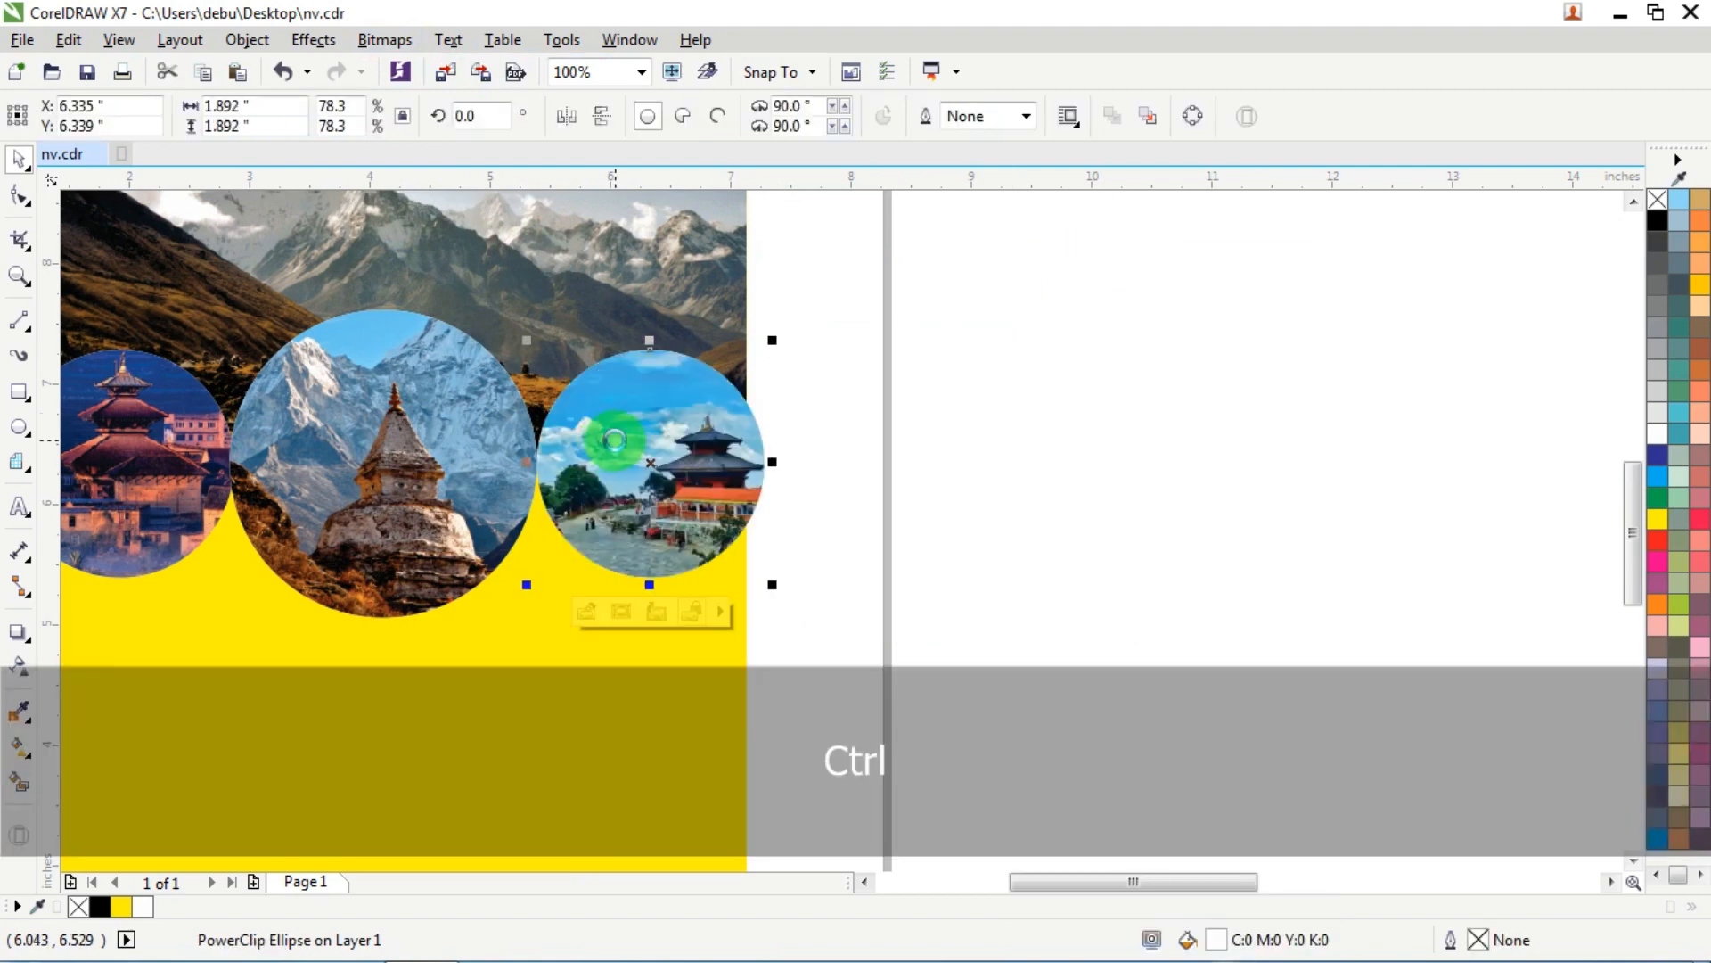
ctrl+click(600, 437)
mouse_move(841, 451)
mouse_down()
mouse_move(794, 440)
mouse_move(802, 462)
mouse_move(814, 439)
mouse_up()
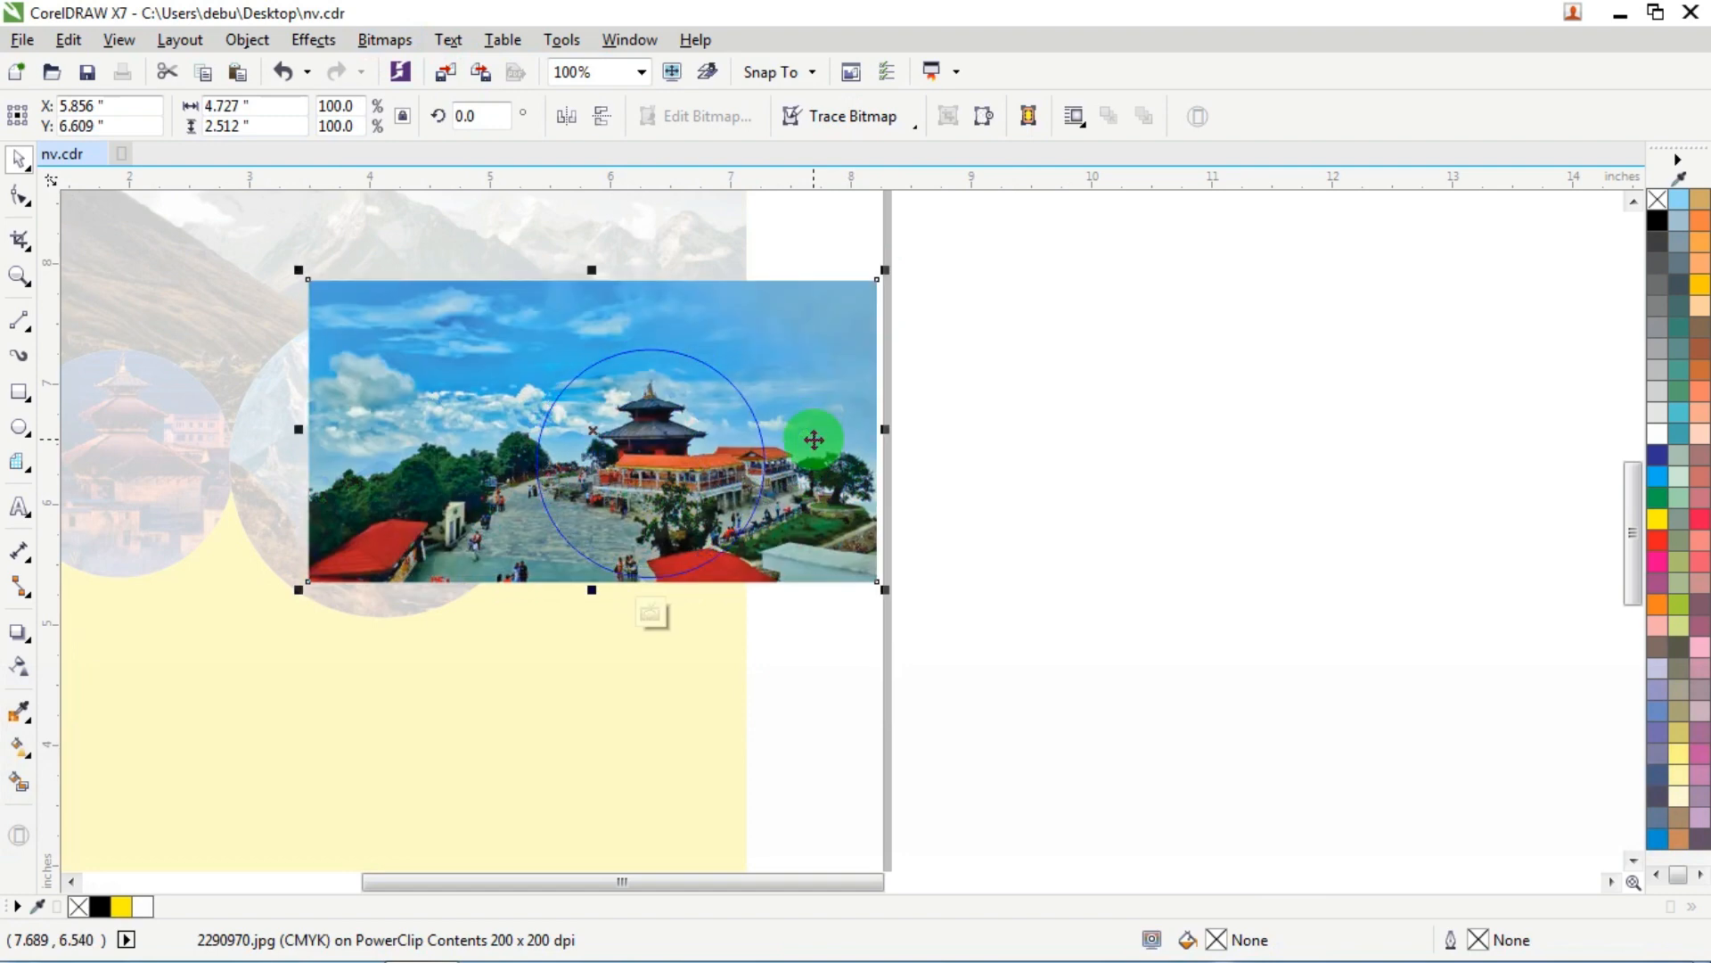
ctrl+click(1024, 449)
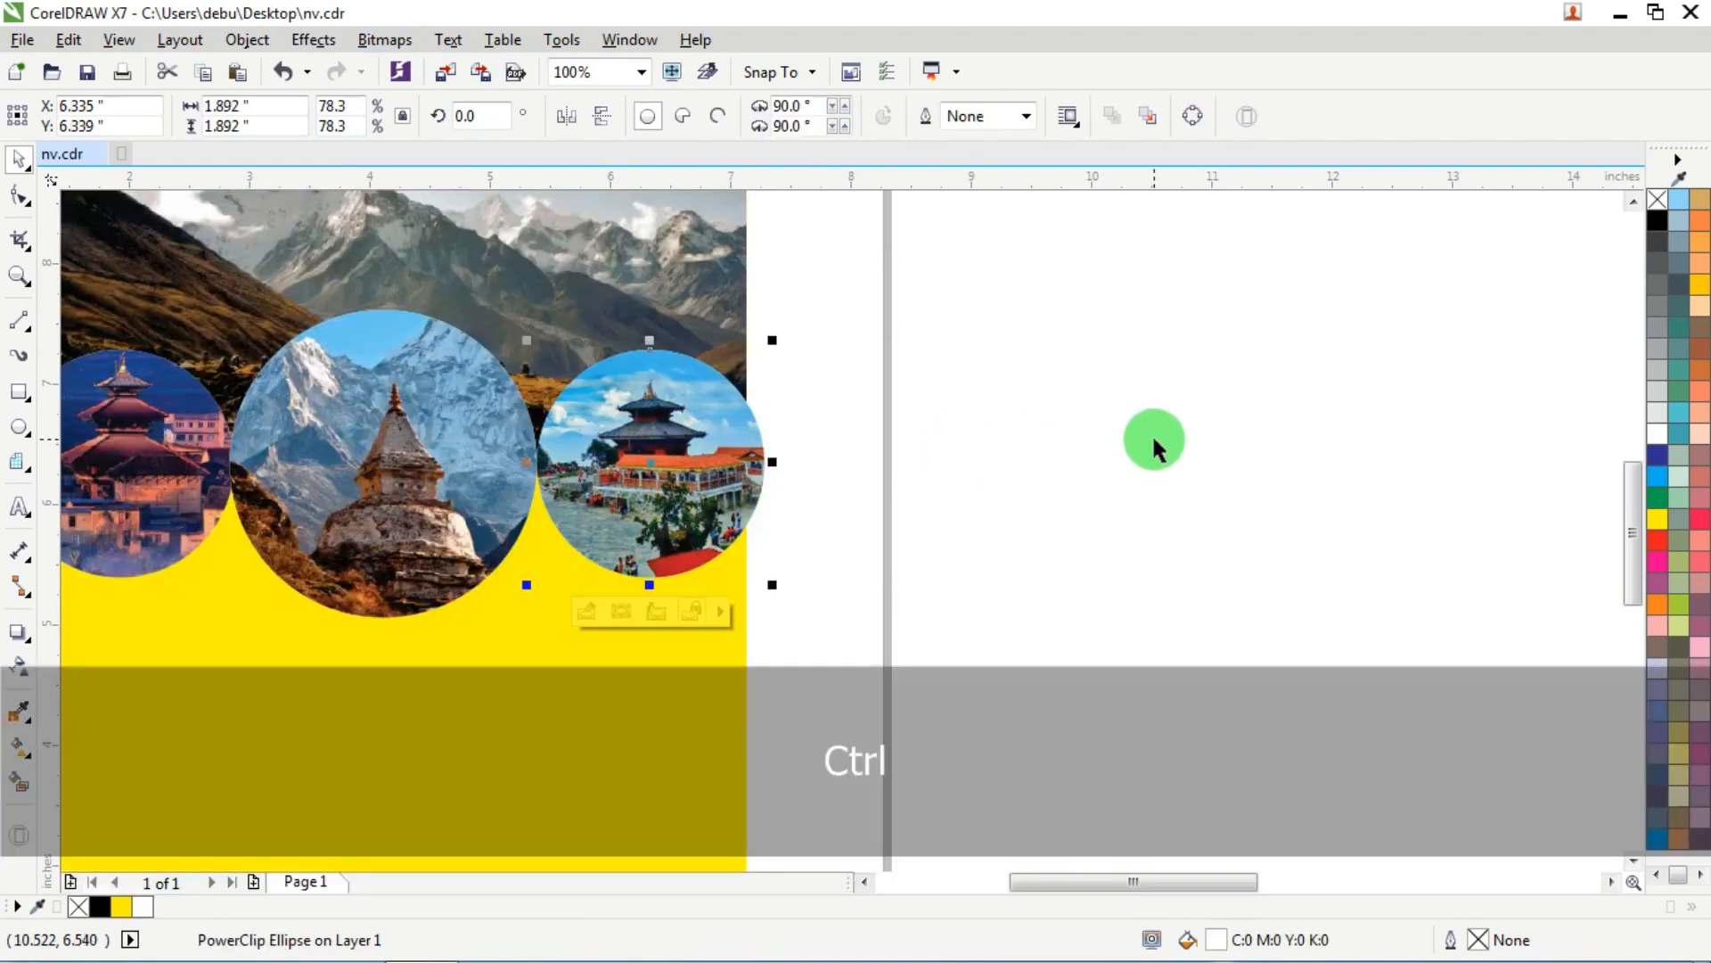
Step: Draw a circle about 1.67 in across in the empty space left of the design
scroll(798, 451, up, 2)
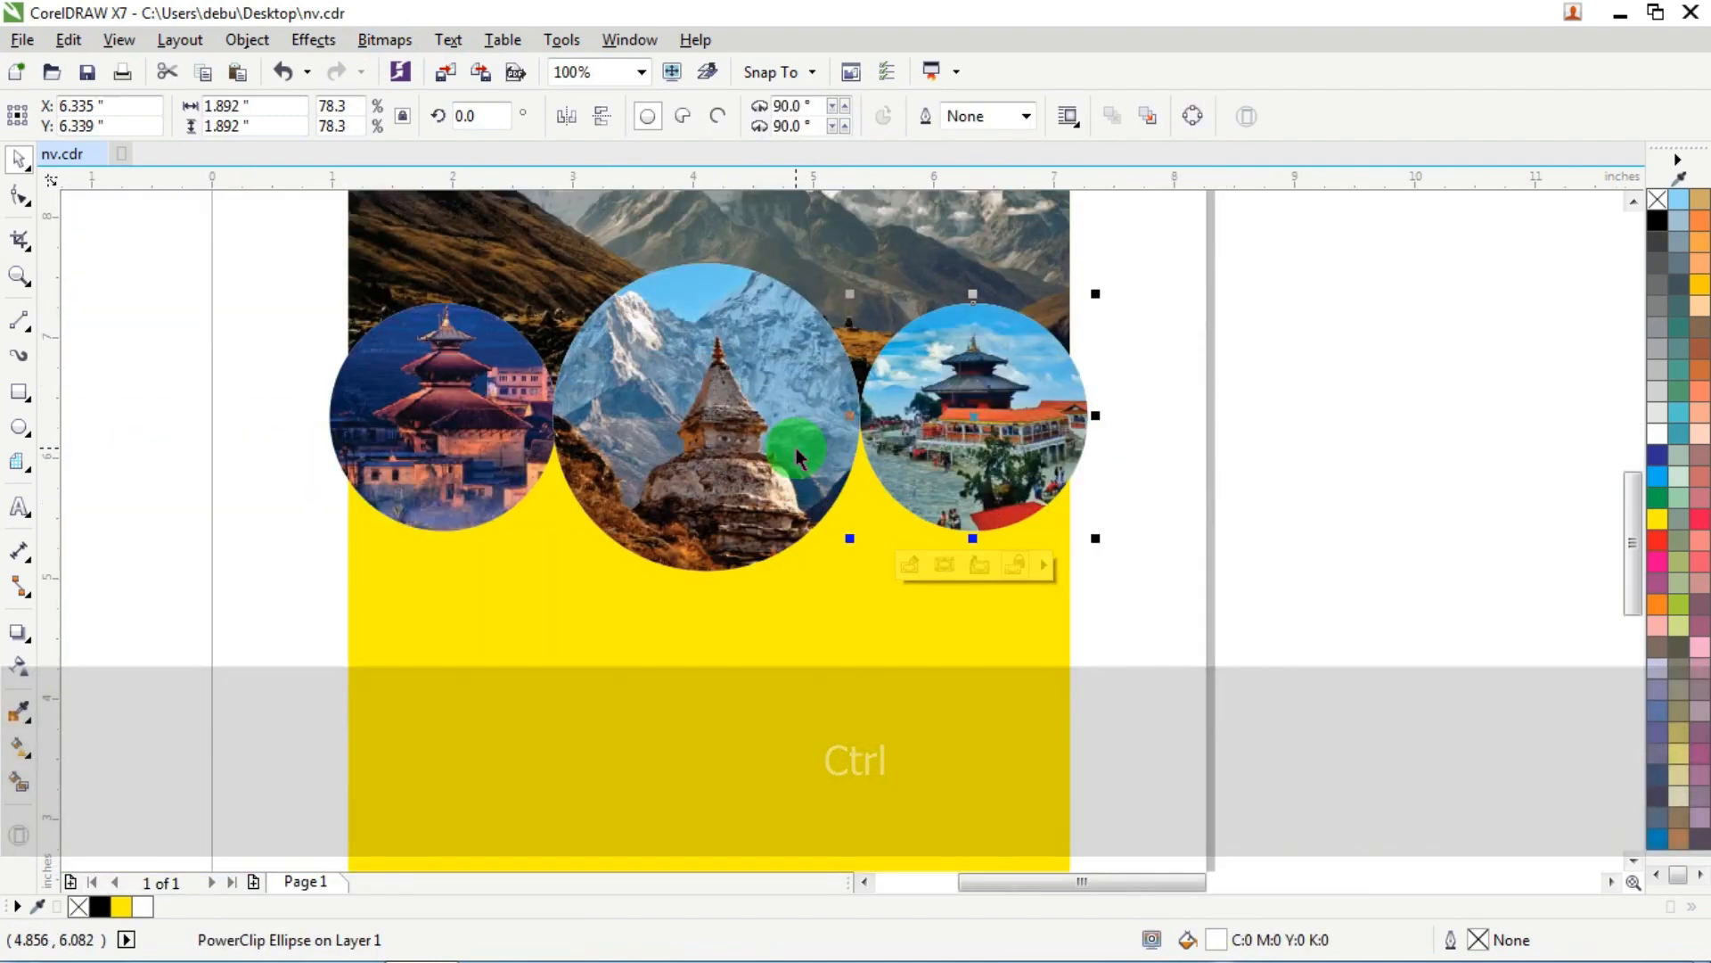
scroll(848, 438, down, 2)
click(524, 411)
scroll(678, 383, up, 1)
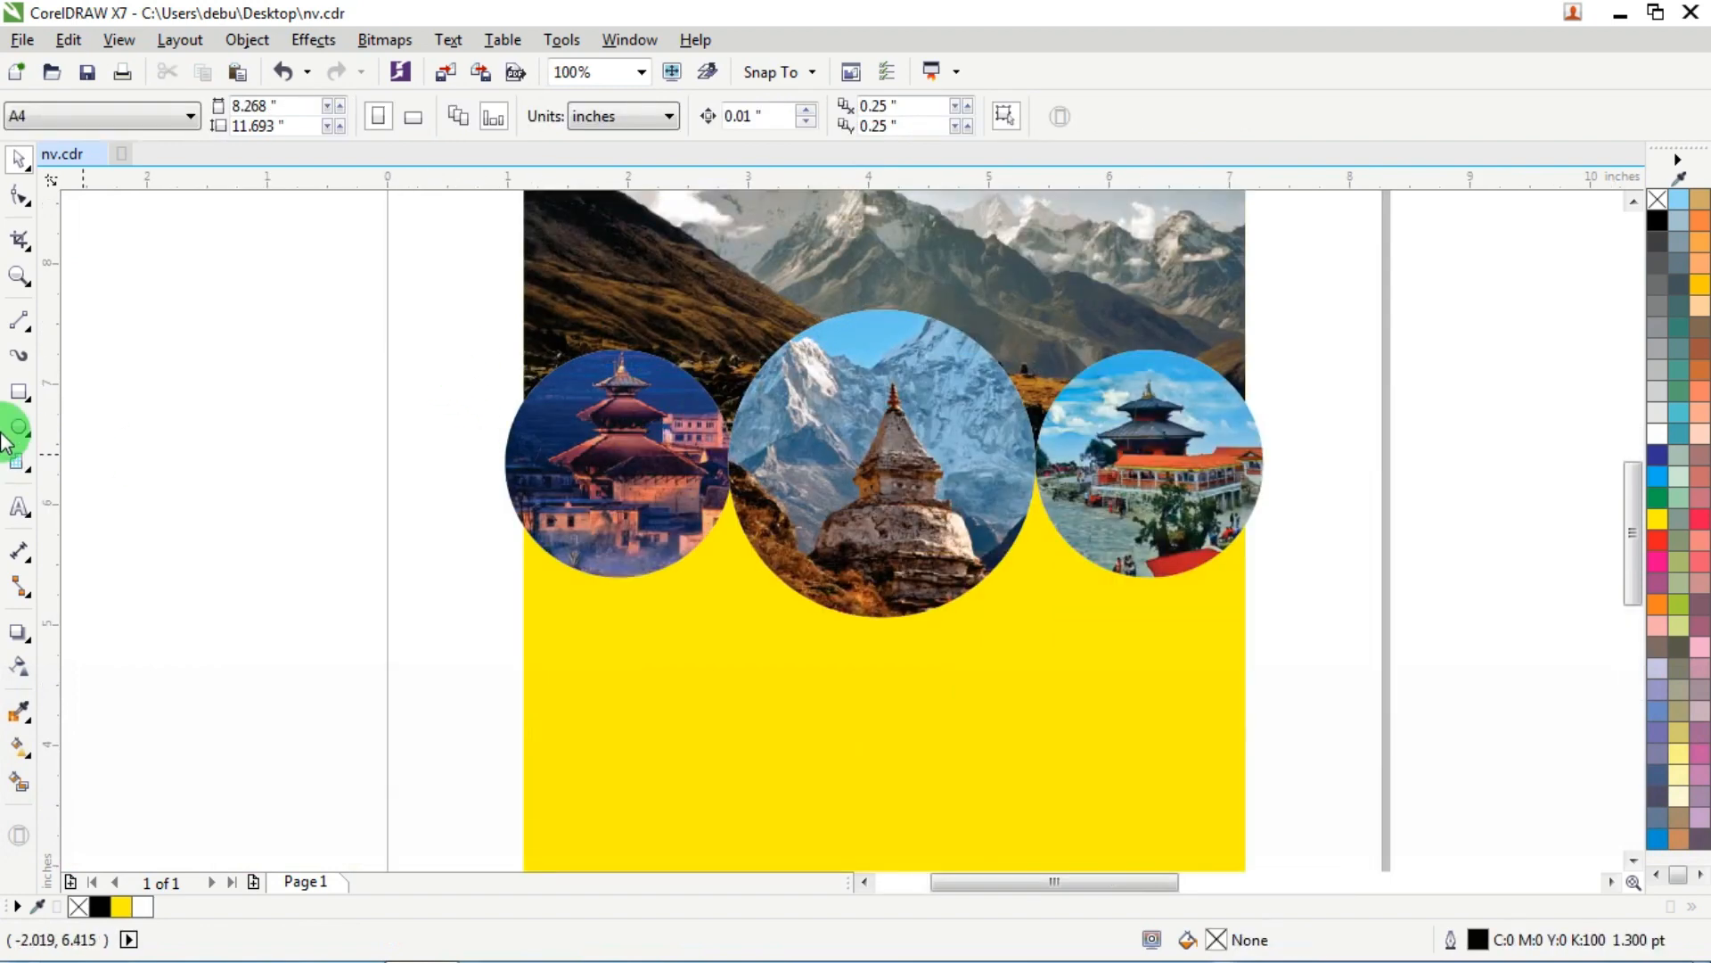
click(20, 428)
drag(178, 395, 394, 610)
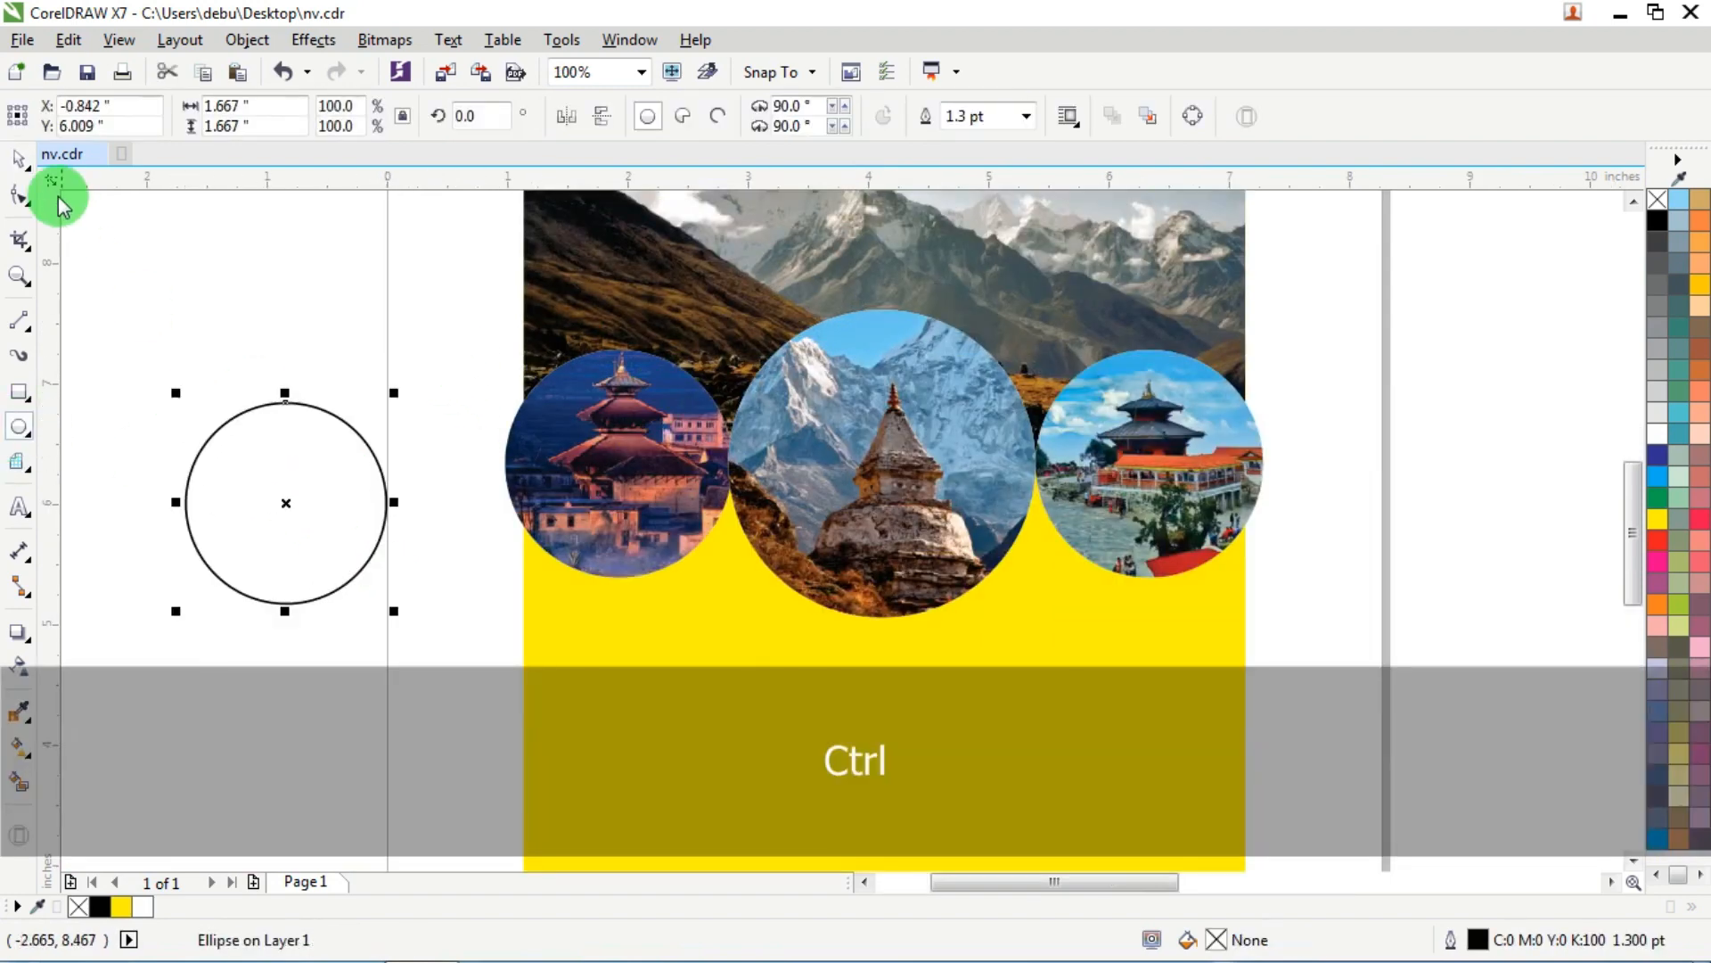
Step: Centre the new circle horizontally and vertically on the left photo circle
shift+click(611, 451)
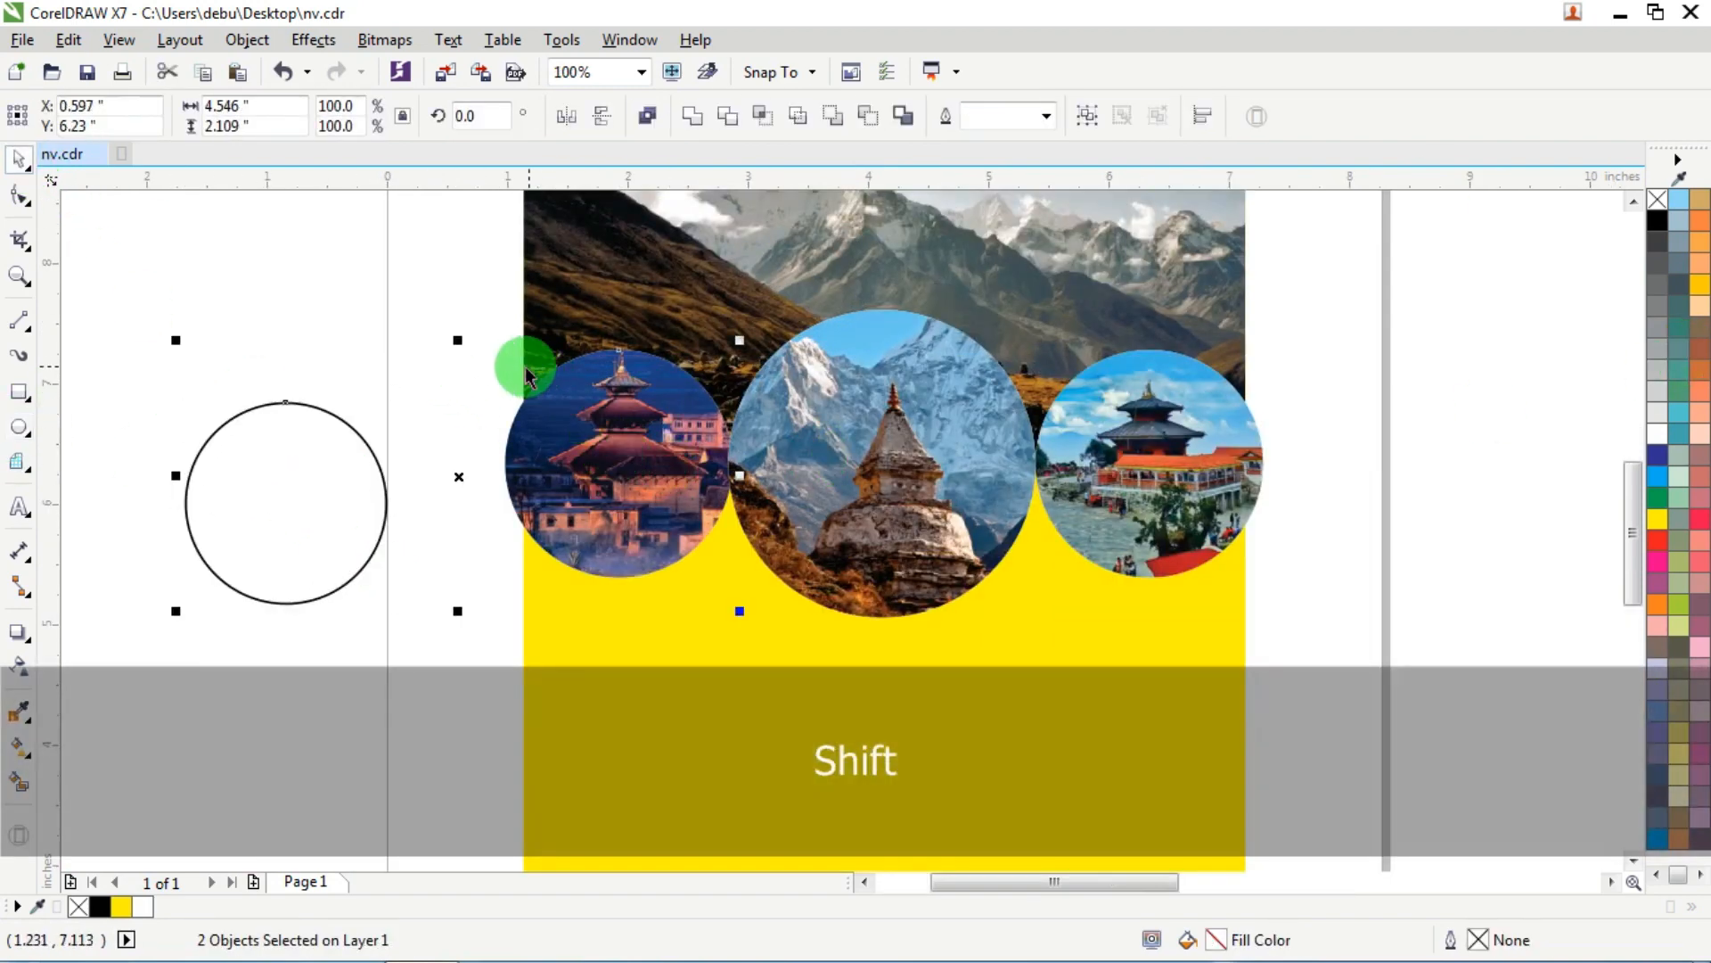
key(c)
key(e)
click(375, 355)
scroll(713, 394, up, 1)
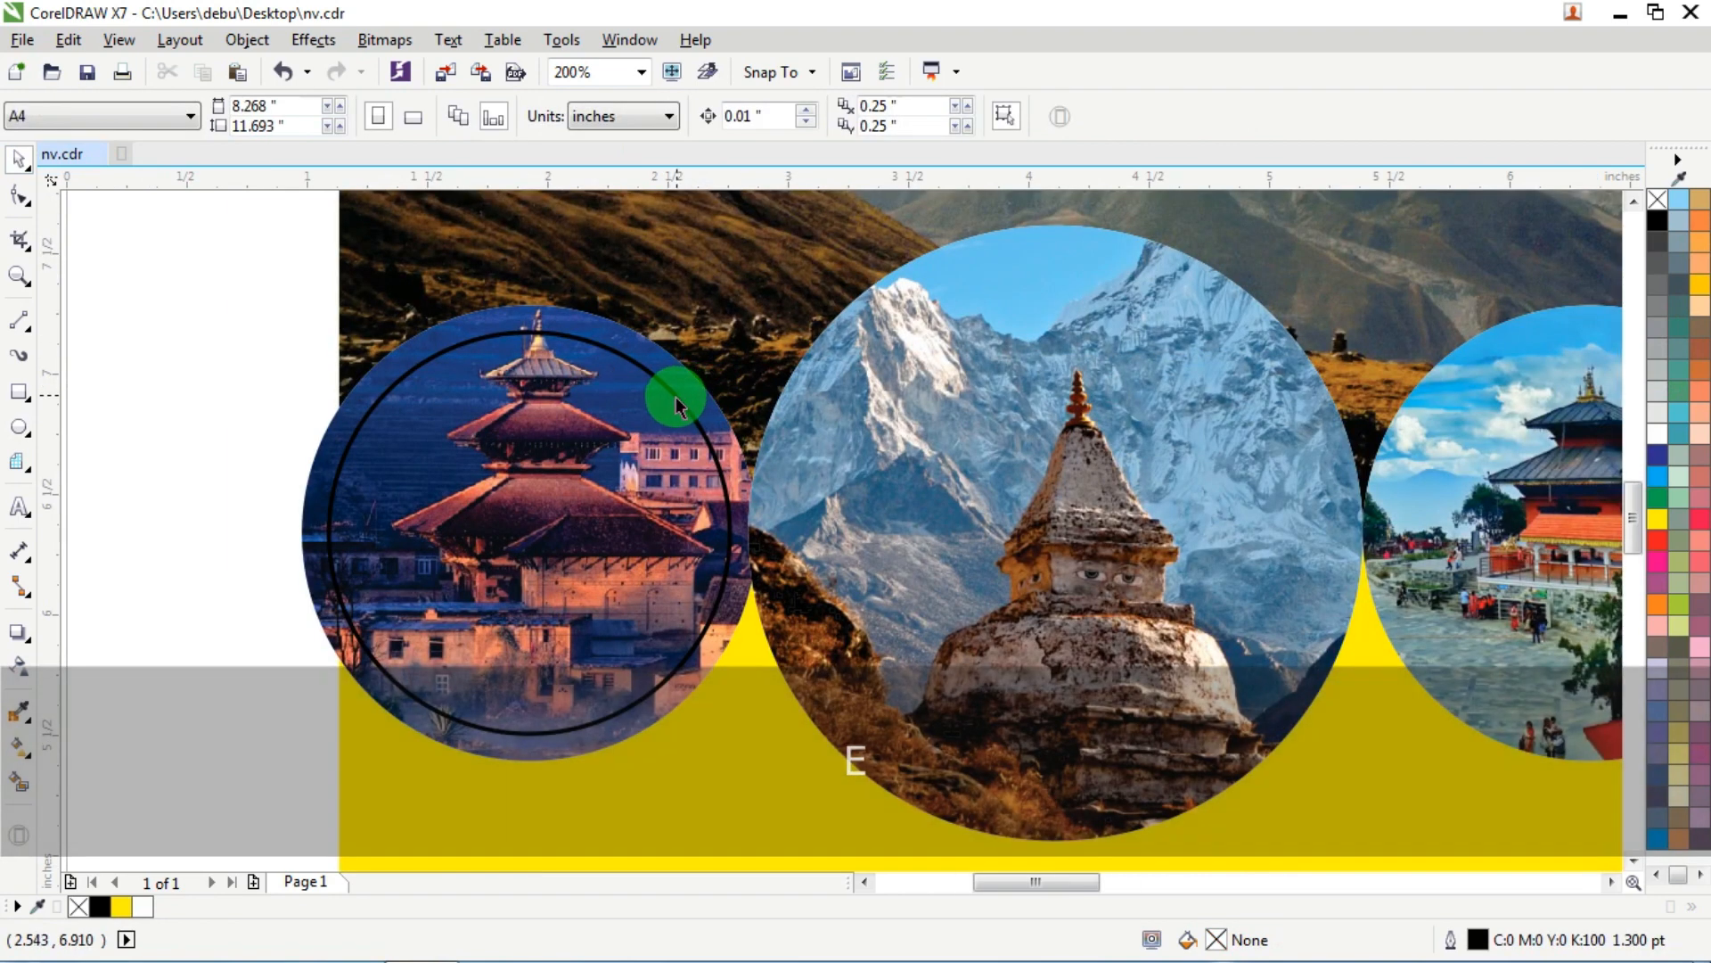
Step: Give the ring on the left photo a white dashed outline and enlarge it from its centre to about 1.705 in
click(674, 393)
right_click(1656, 434)
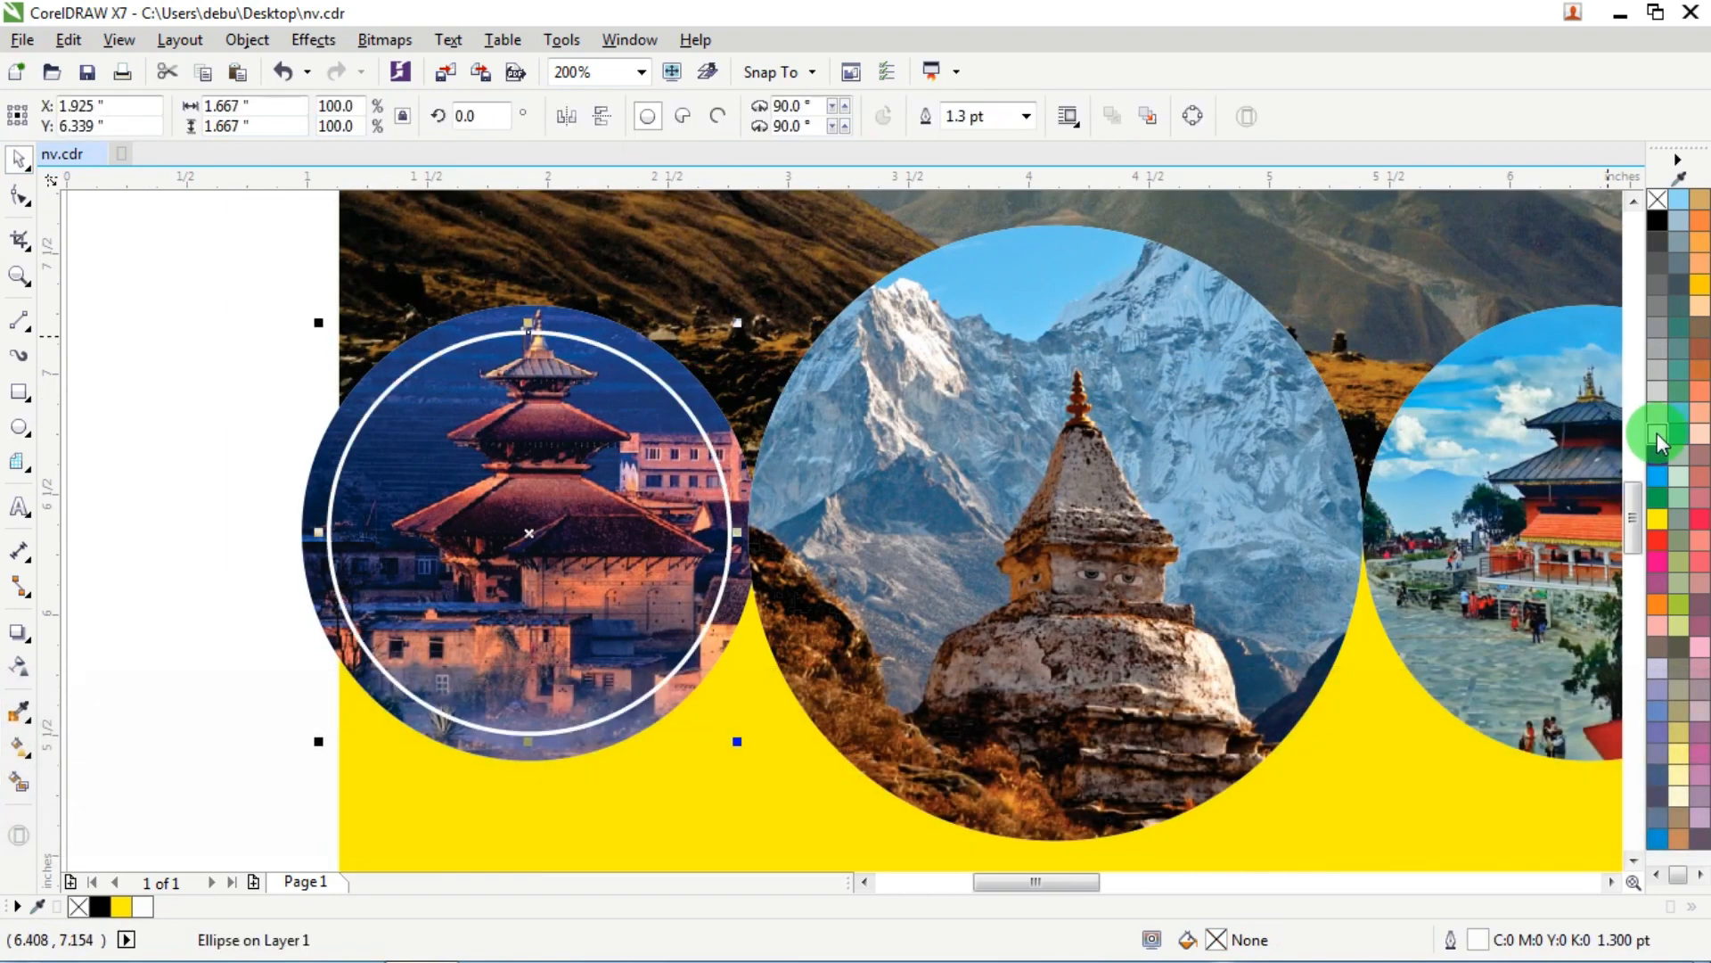
key(F12)
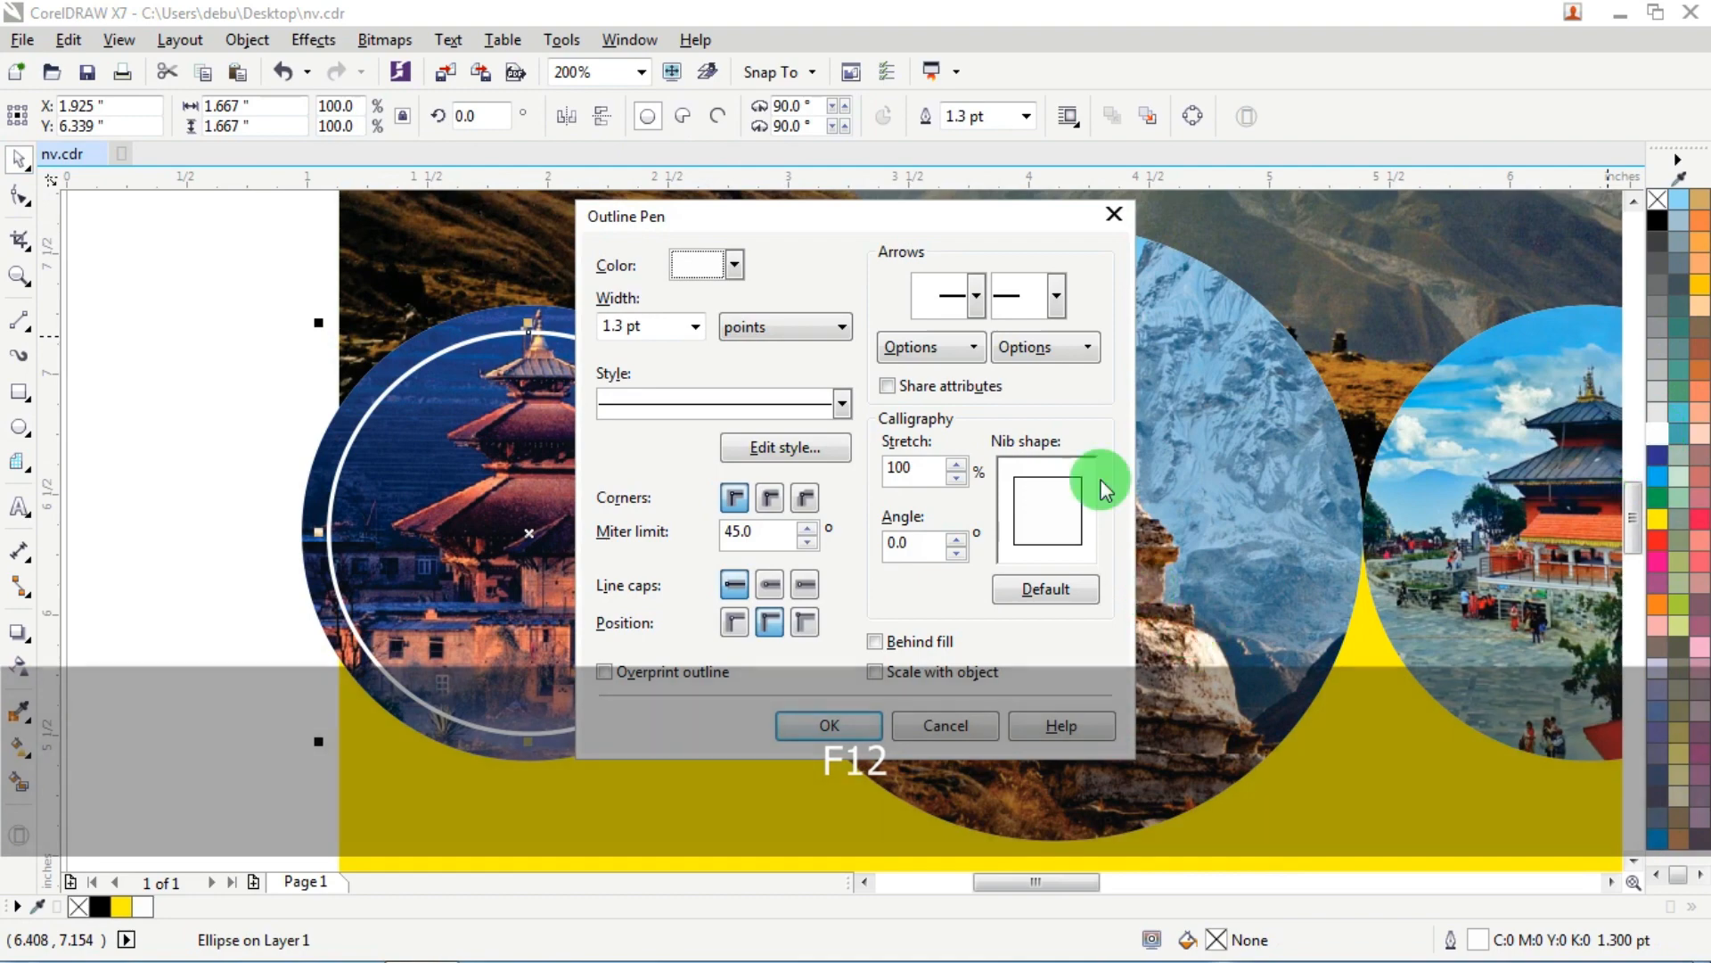
click(718, 403)
click(711, 624)
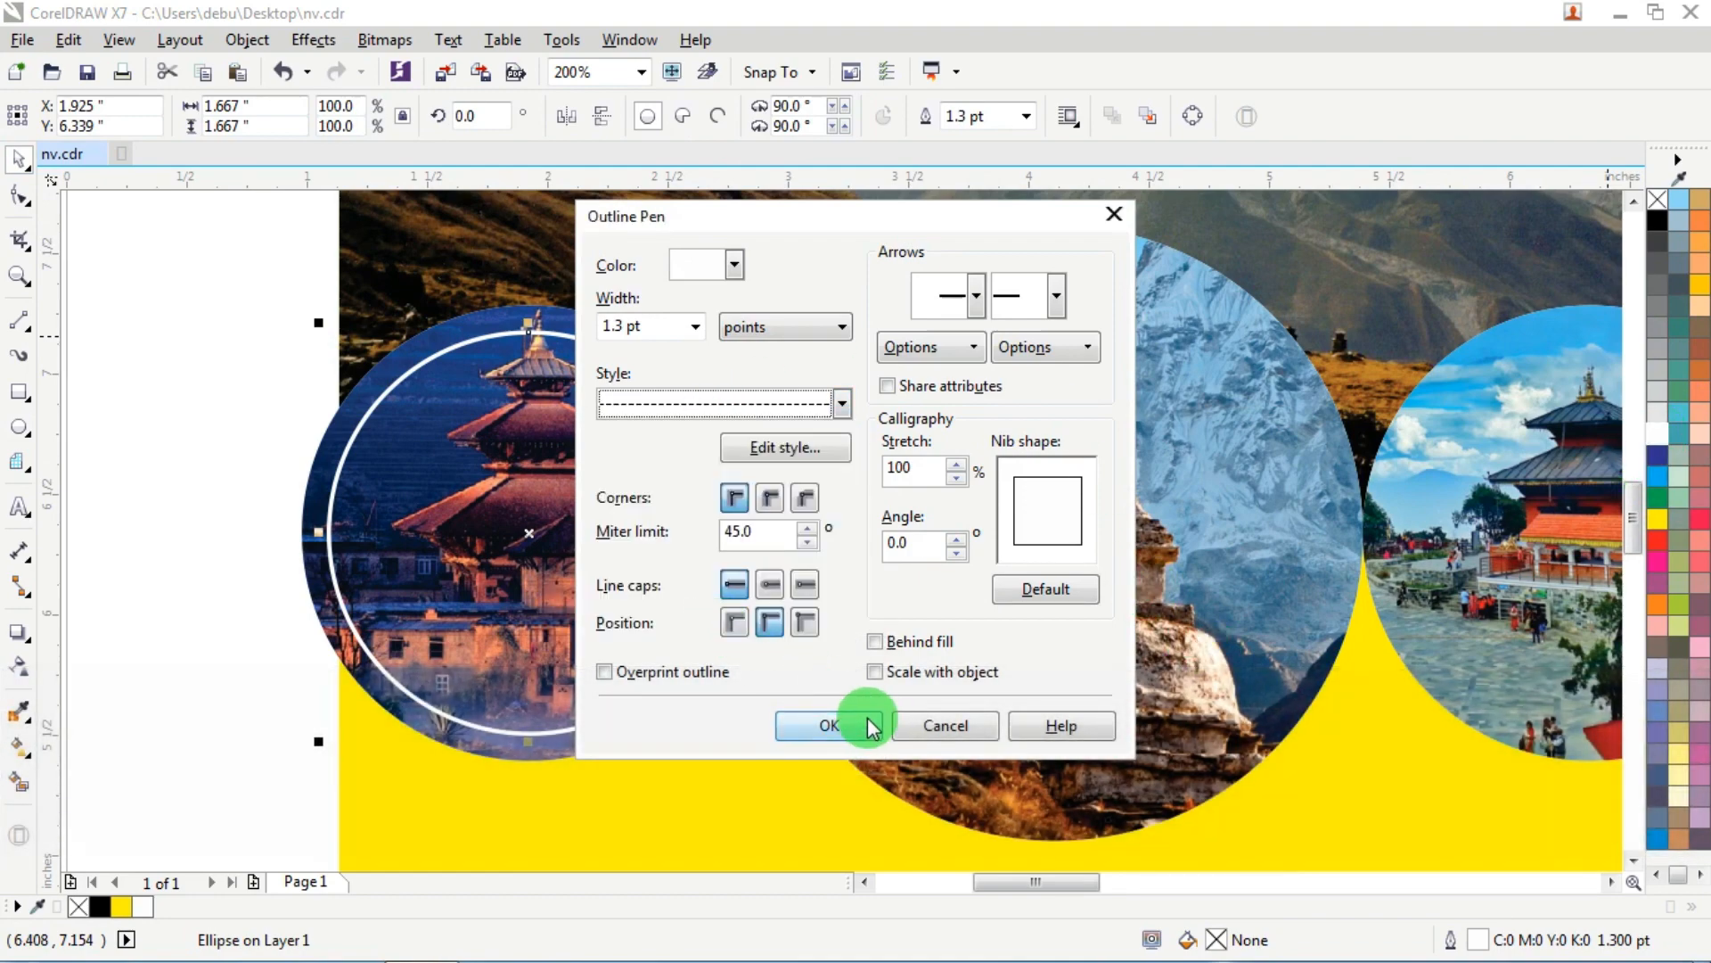
click(829, 725)
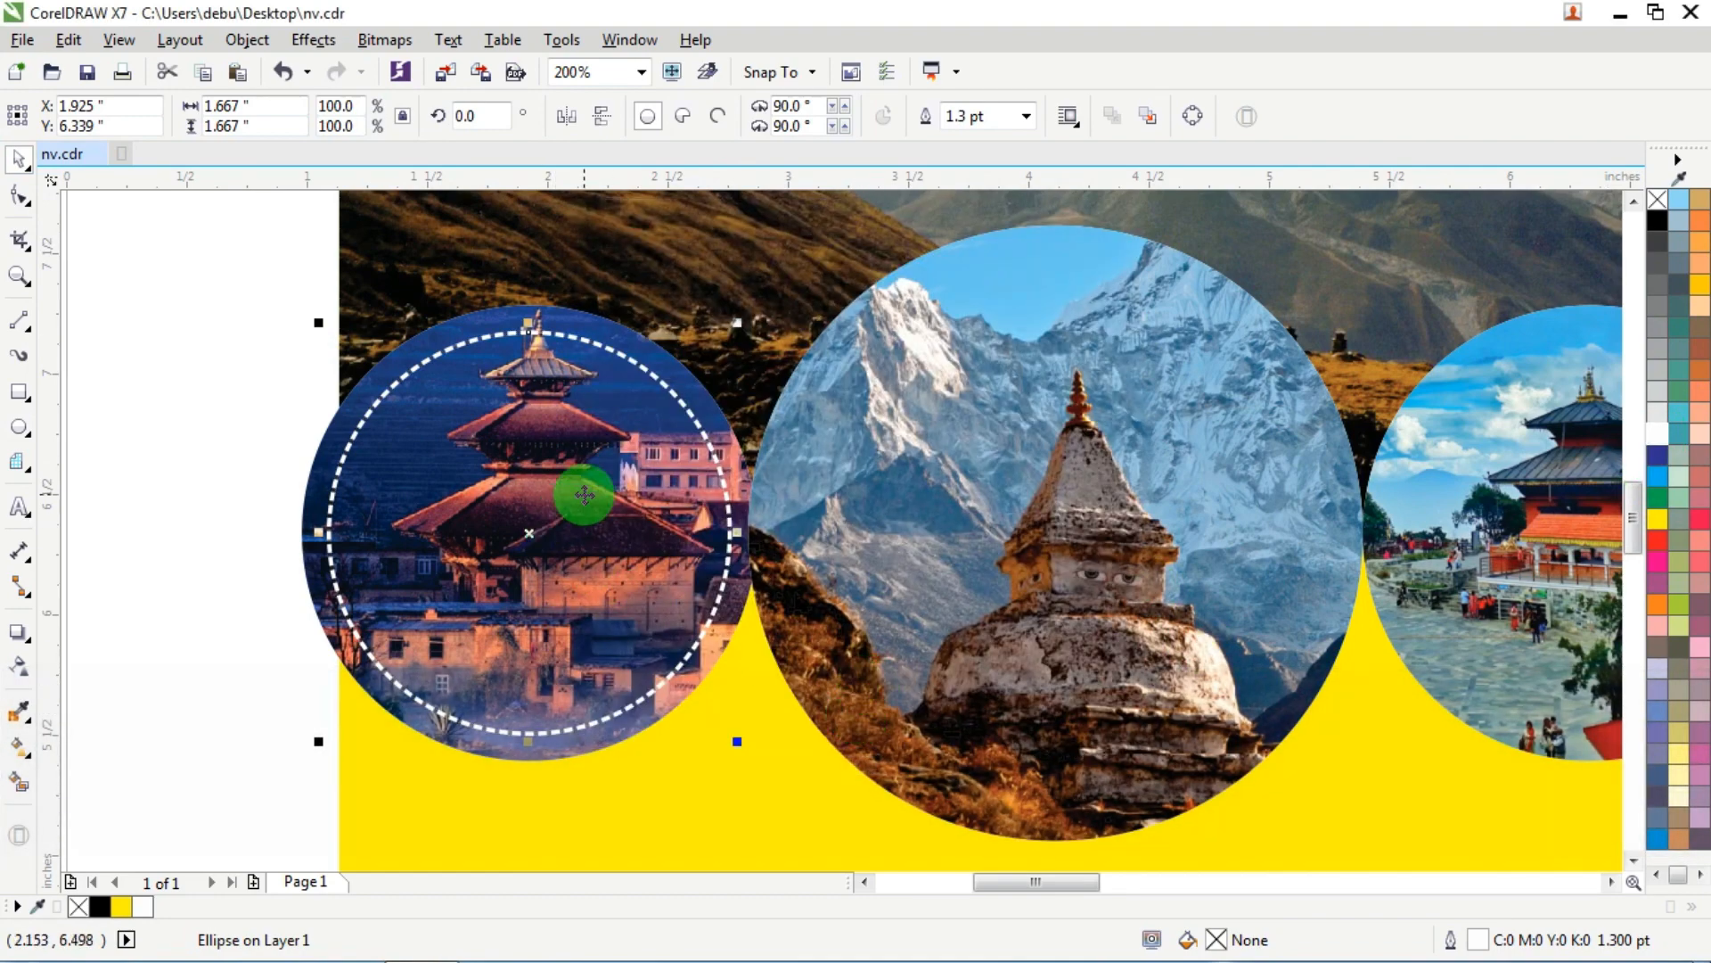
scroll(580, 489, down, 1)
scroll(606, 489, up, 1)
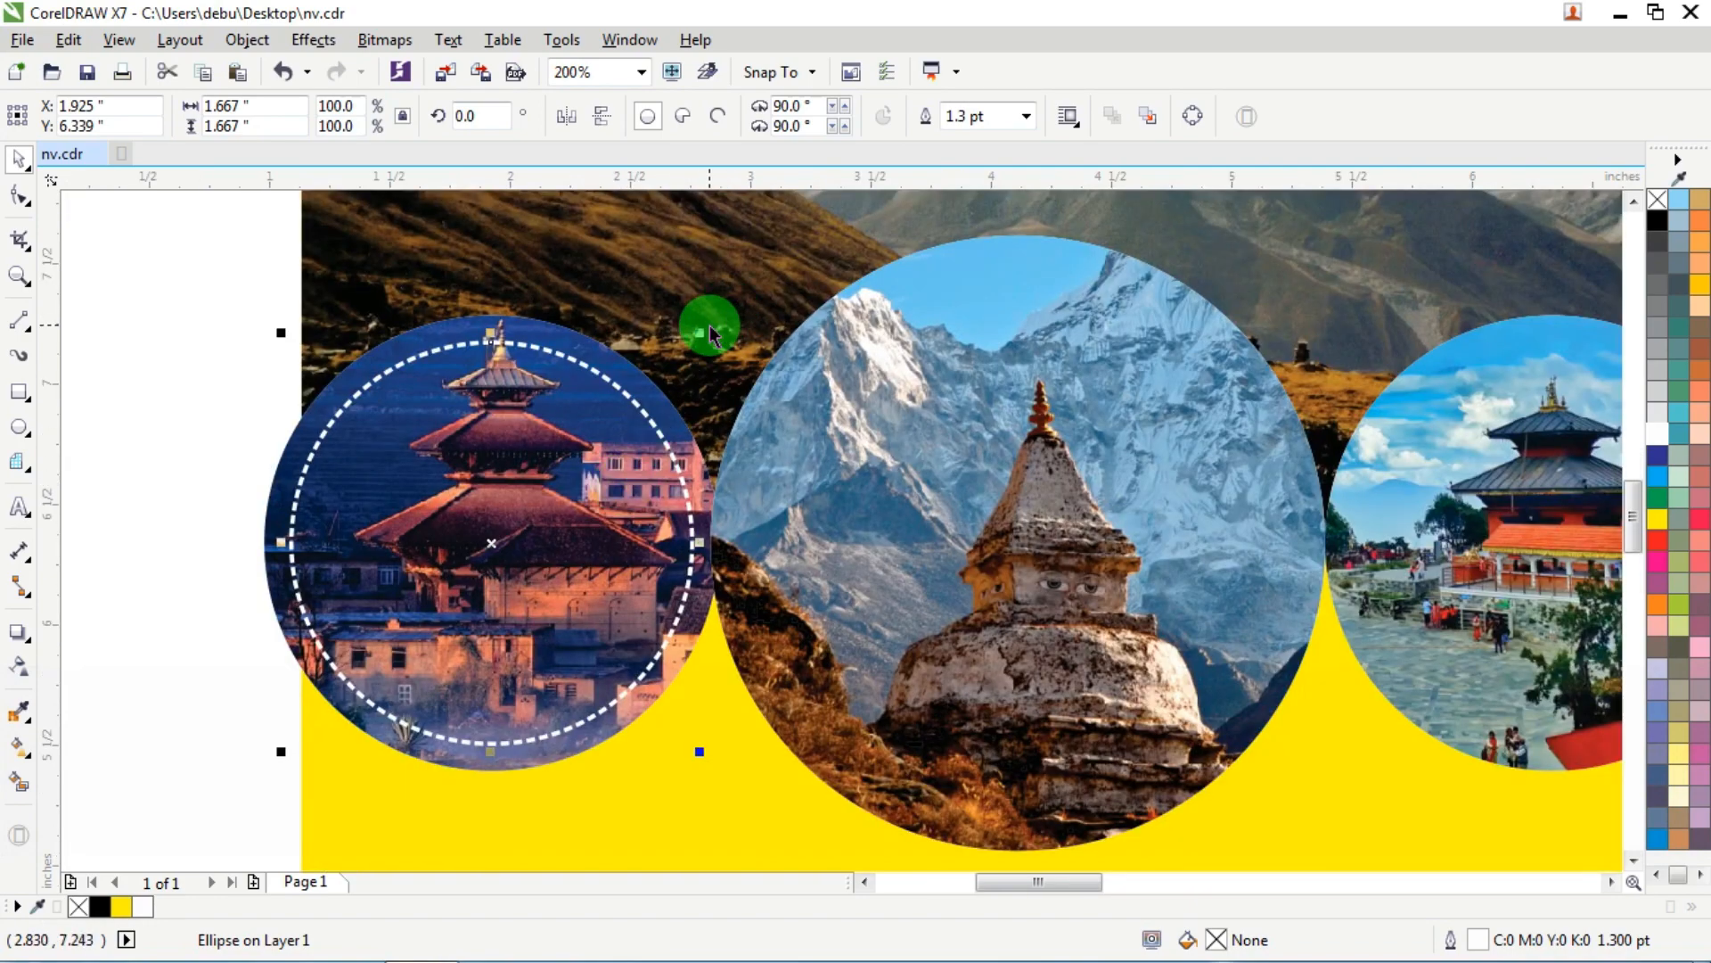
drag(710, 334, 718, 325)
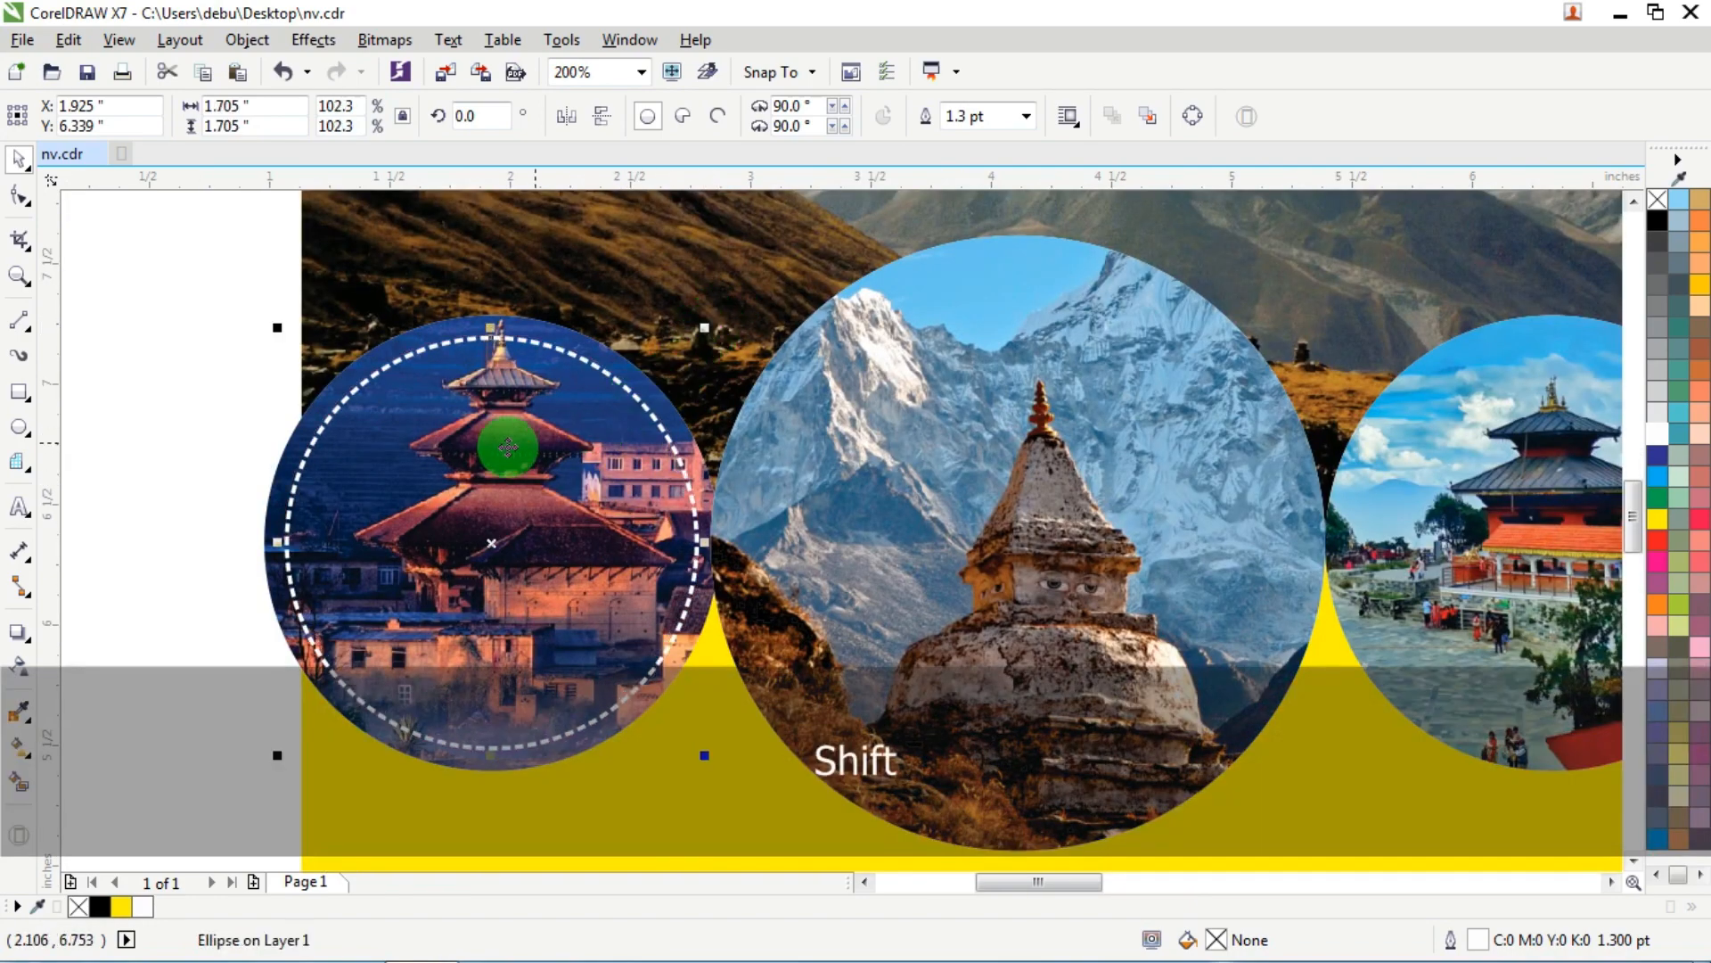
Step: Duplicate the dashed ring onto the middle photo circle and centre it there horizontally and vertically
drag(504, 450, 977, 456)
right_click(976, 455)
shift+click(1120, 270)
key(c)
key(e)
scroll(1082, 369, down, 1)
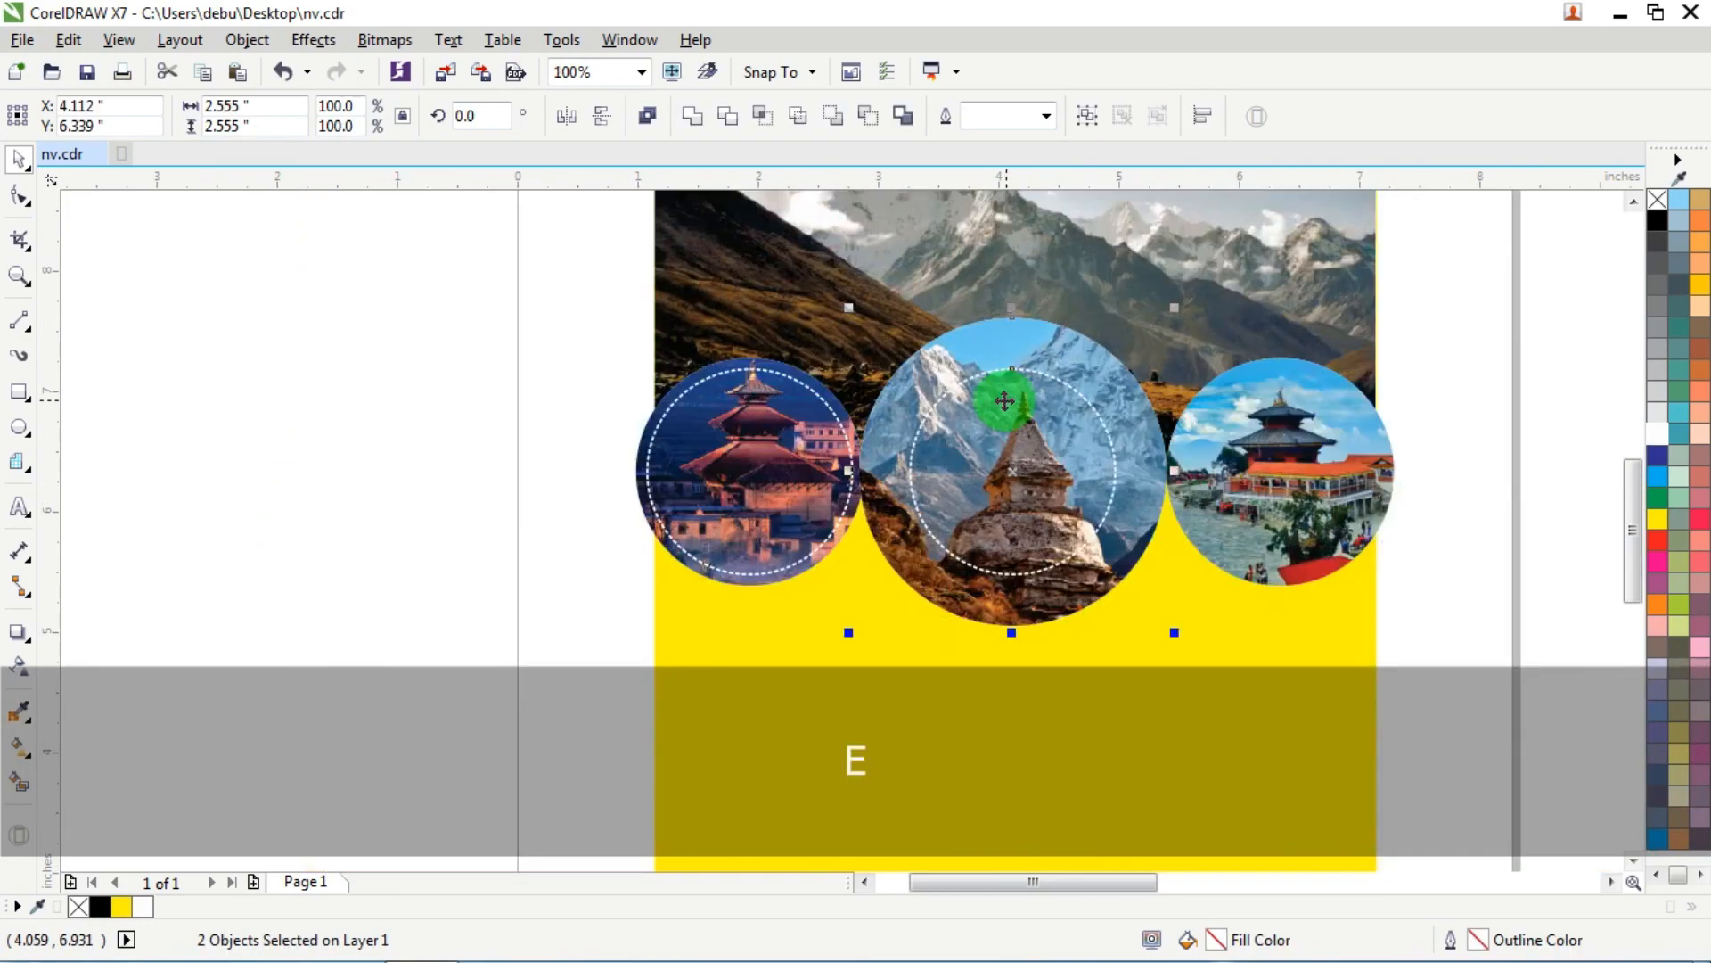
click(386, 329)
Step: Enlarge the middle dashed ring from its centre until it runs just inside the edge of the large photo circle
scroll(1089, 407, up, 1)
click(1089, 403)
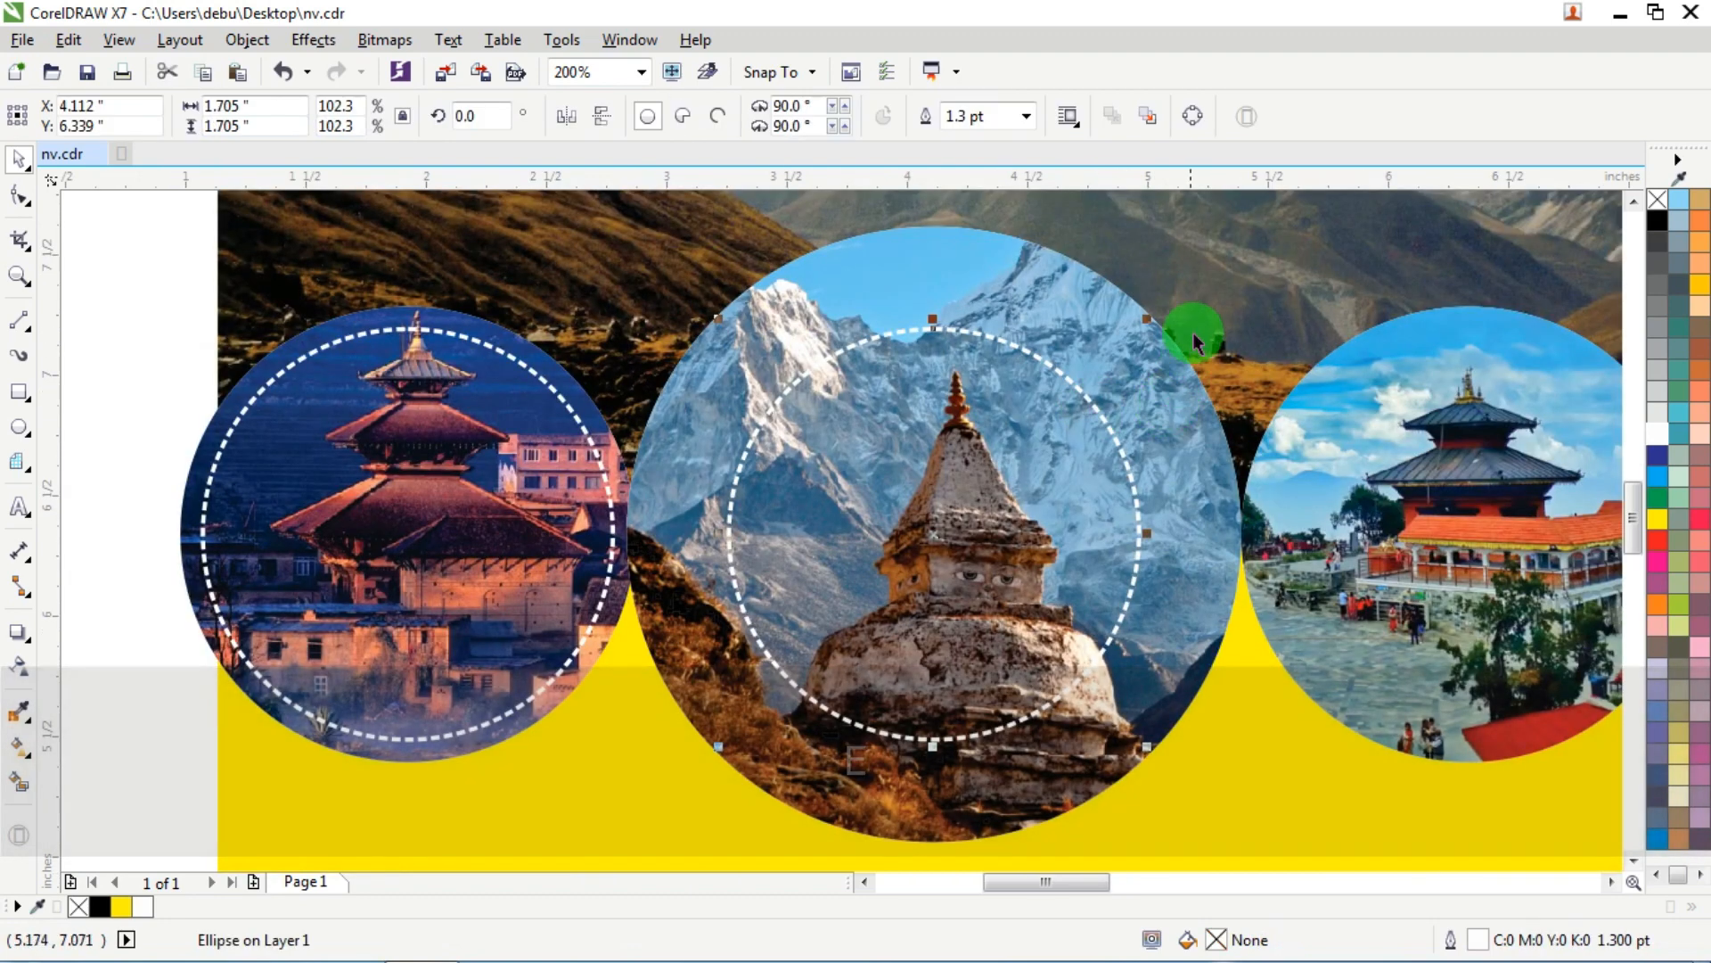
drag(1153, 325, 1332, 246)
scroll(666, 406, down, 1)
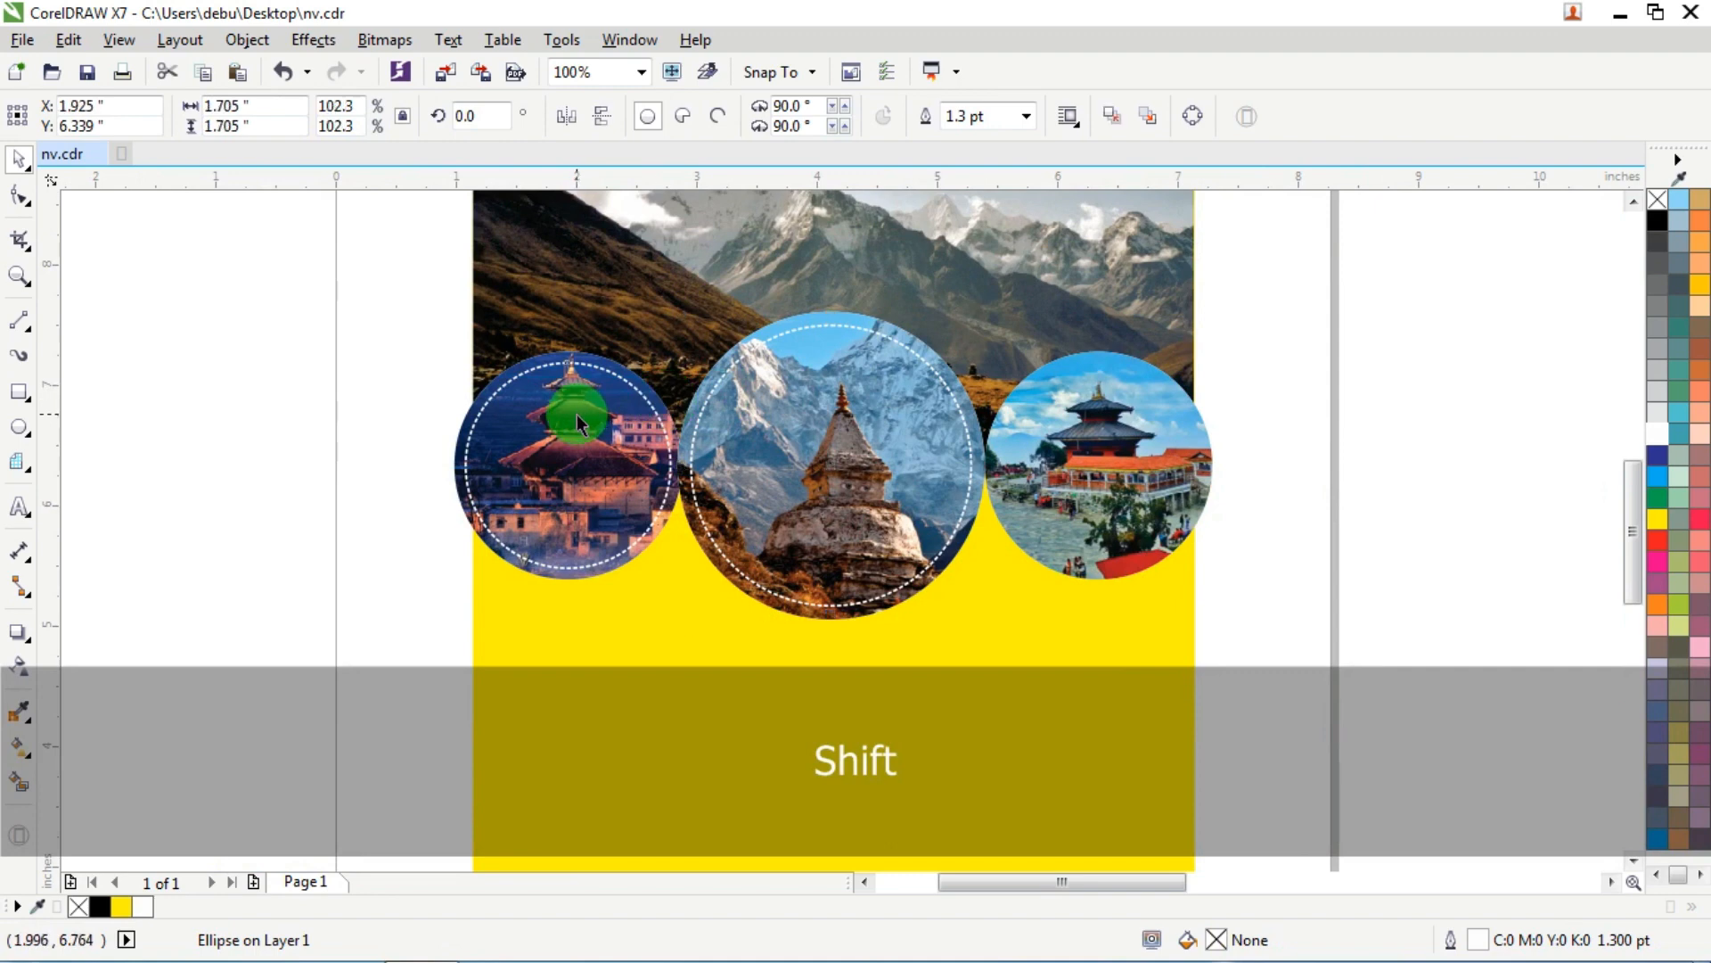
Step: Duplicate the left dashed ring onto the right photo circle and centre it there horizontally and vertically
drag(578, 417, 959, 442)
right_click(958, 442)
shift+click(1150, 414)
key(c)
key(e)
click(1375, 324)
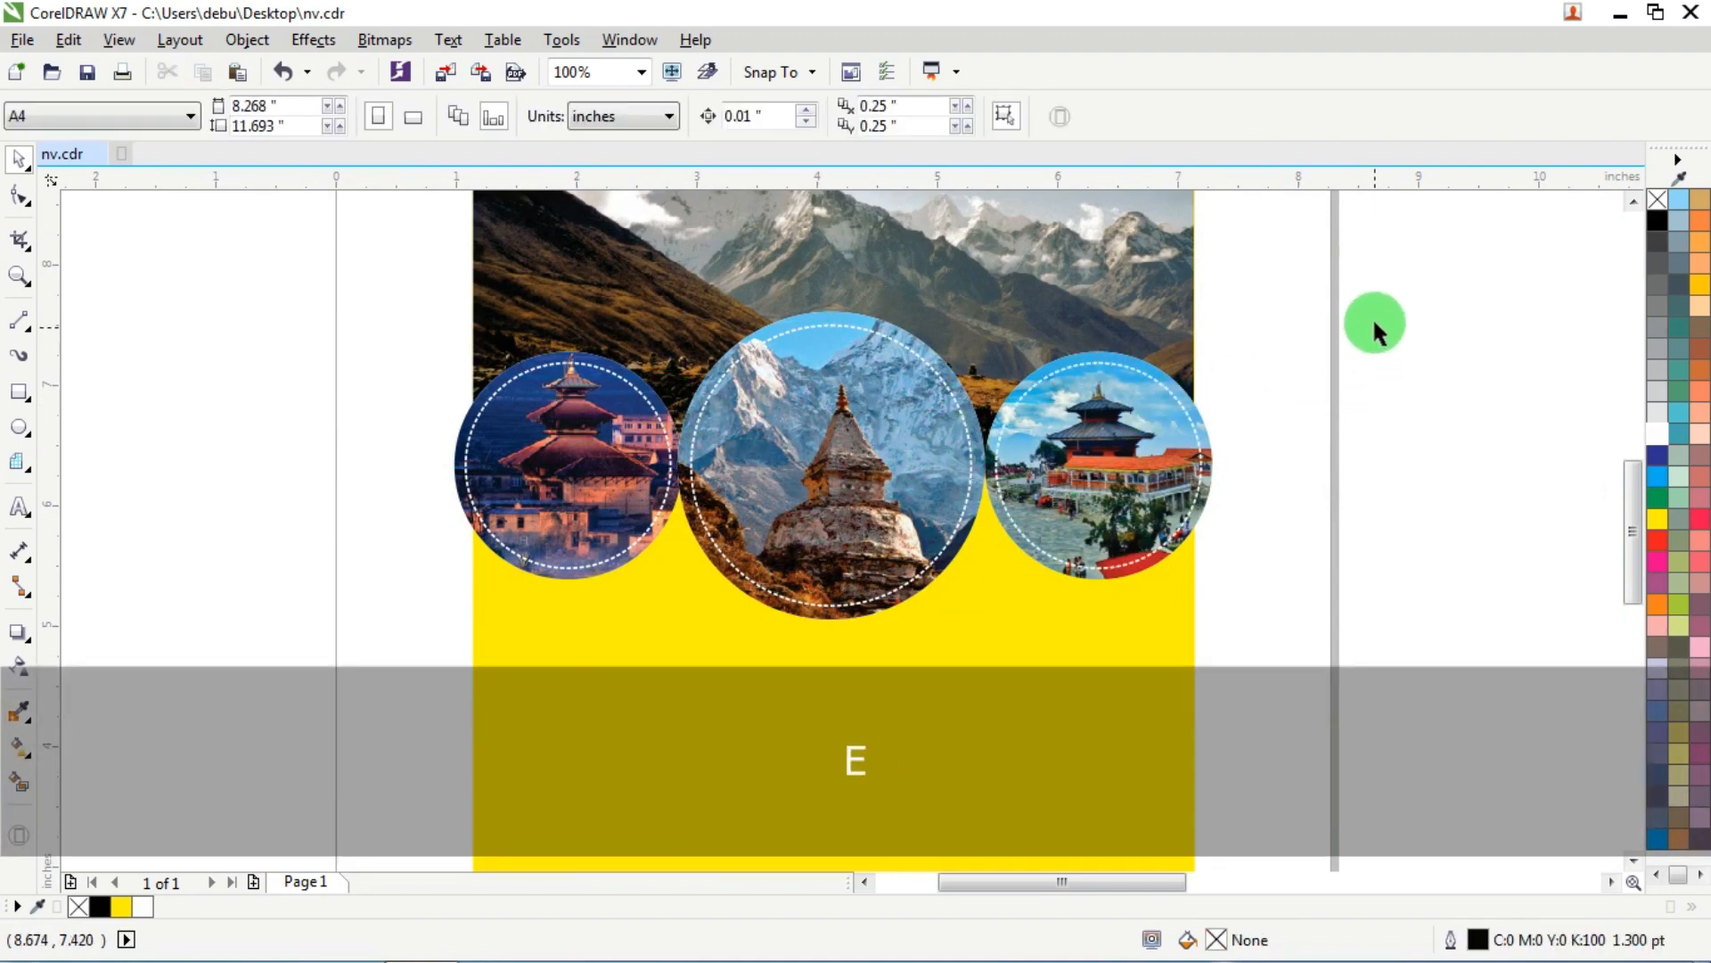
Step: Group the three photo circles with their dashed rings
drag(1431, 250, 321, 664)
right_click(805, 443)
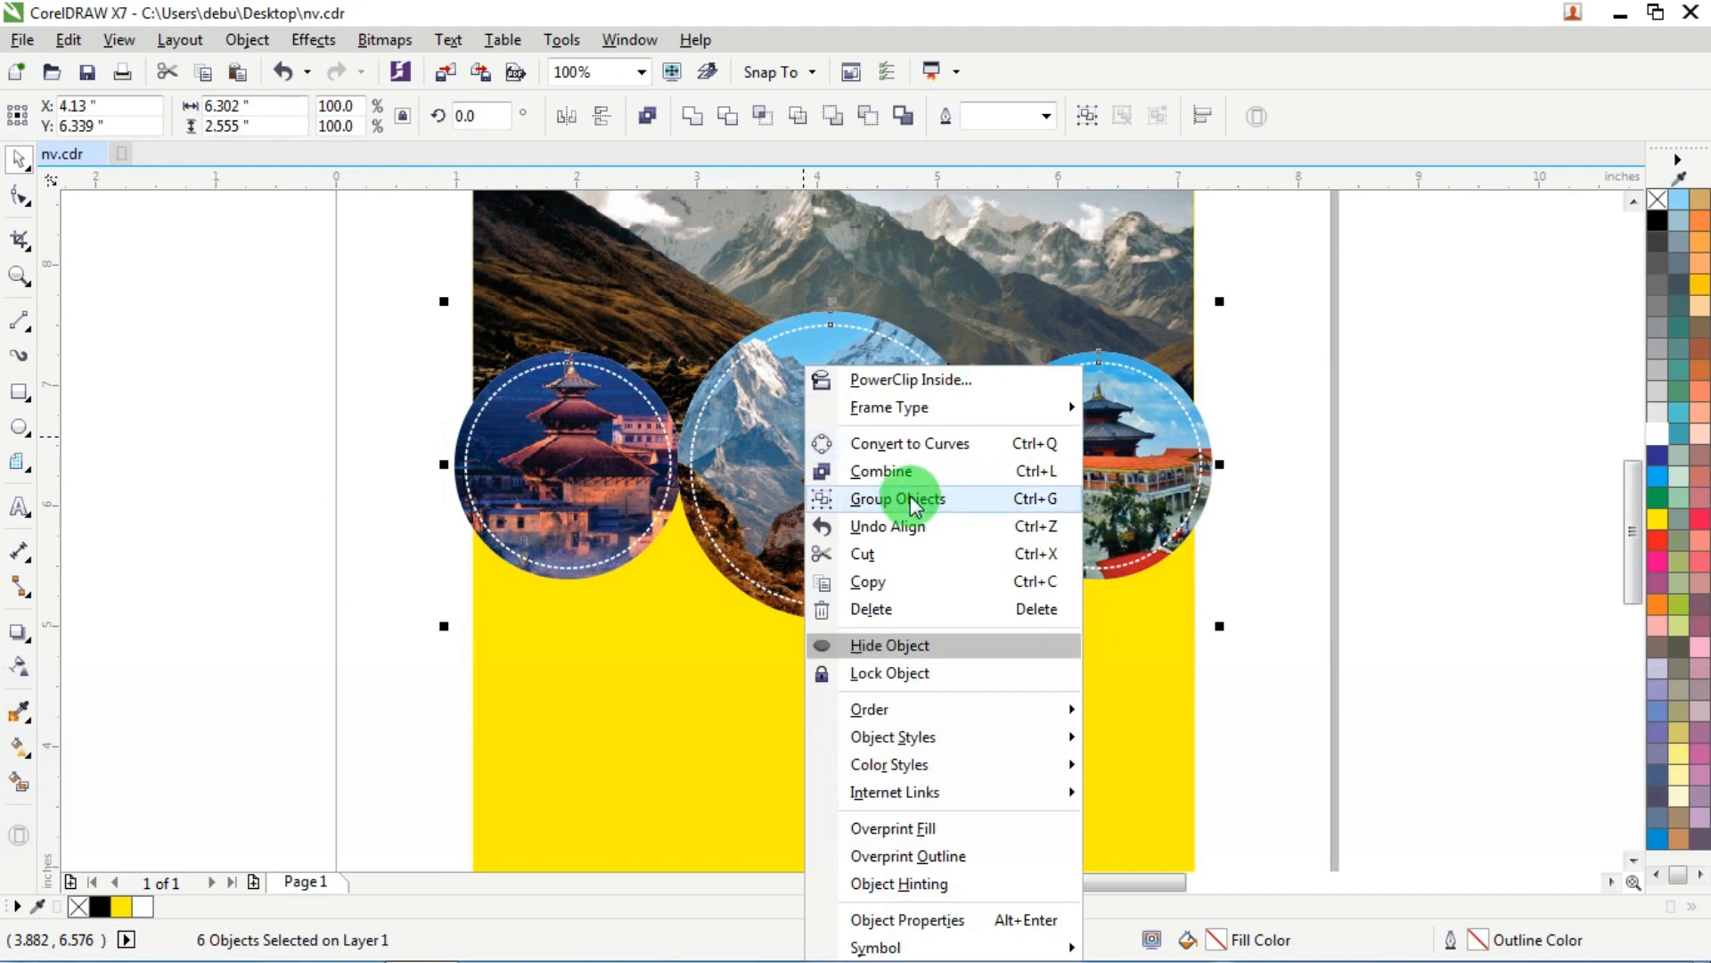
click(900, 498)
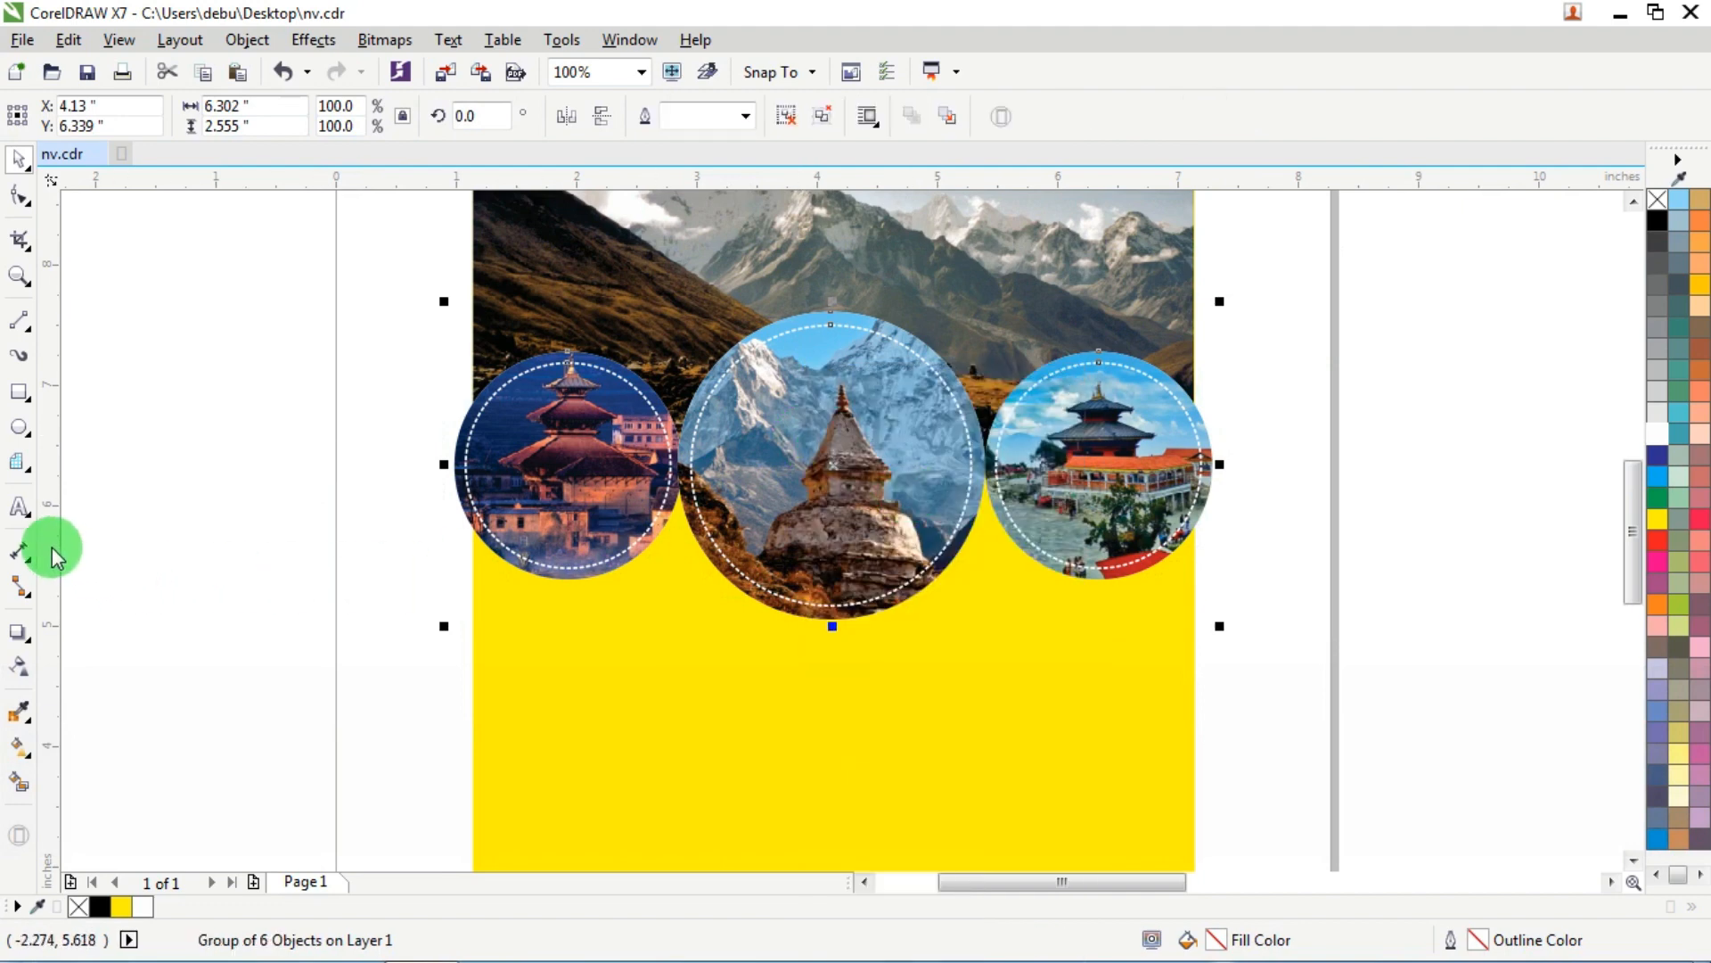
Step: Add a black Multiply drop shadow to the circle group with opacity 56 and feathering 7
click(18, 634)
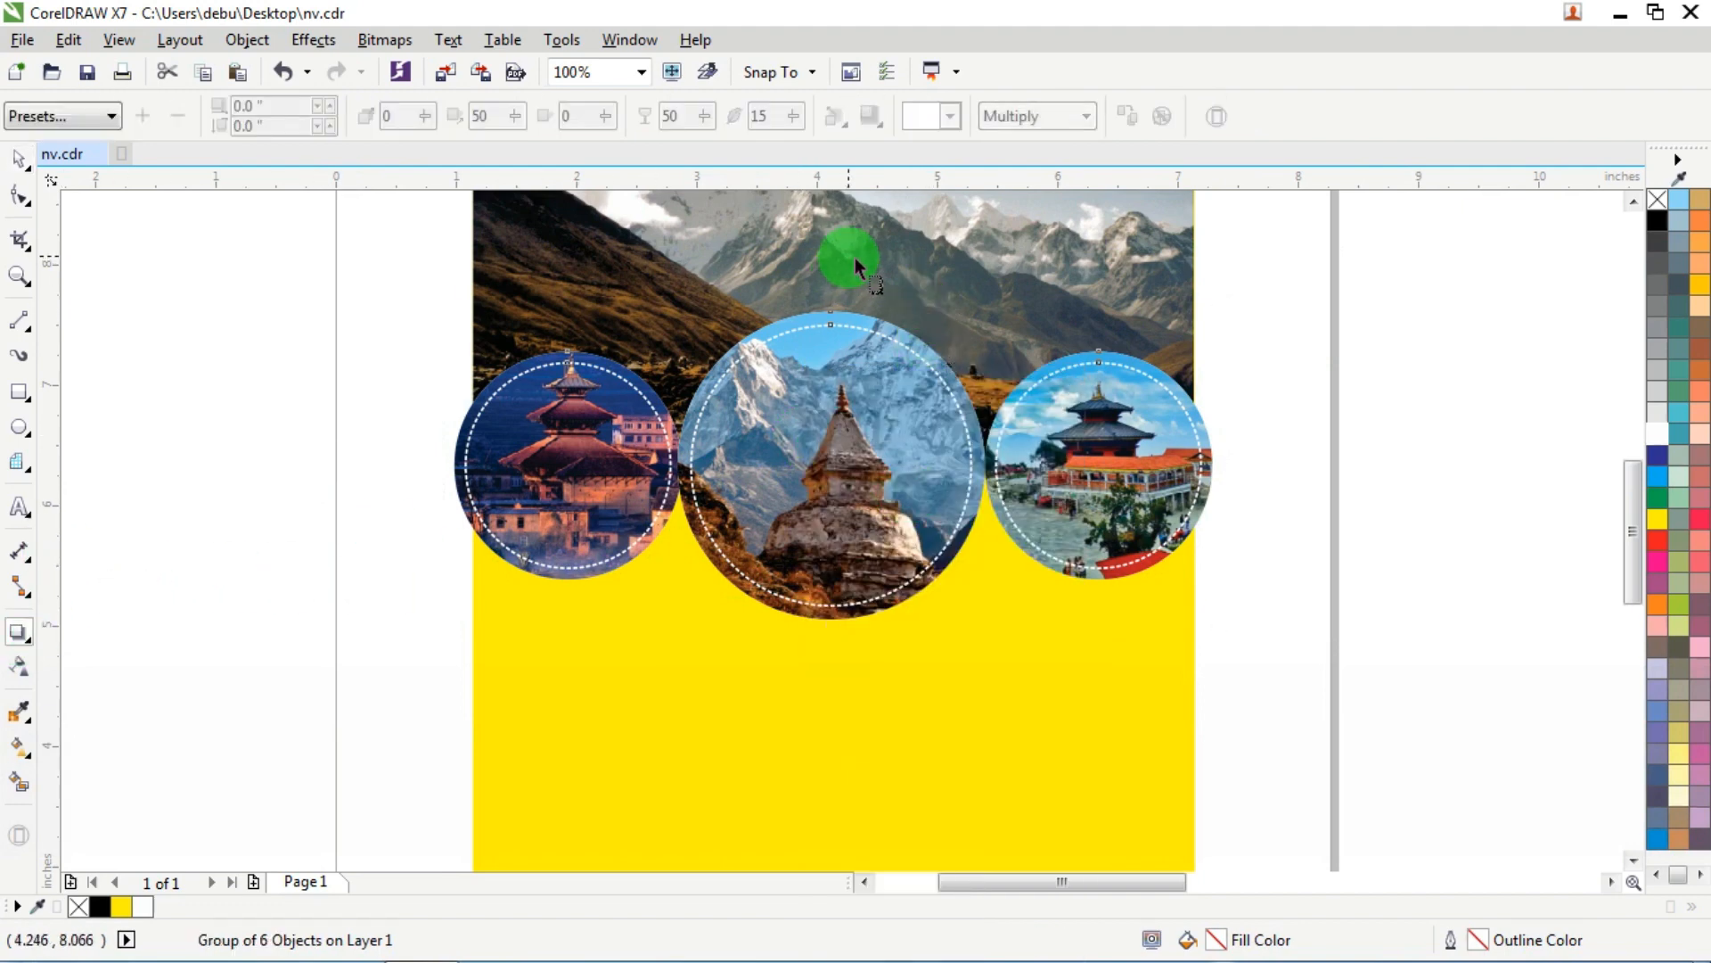
drag(854, 538, 832, 627)
scroll(833, 624, up, 1)
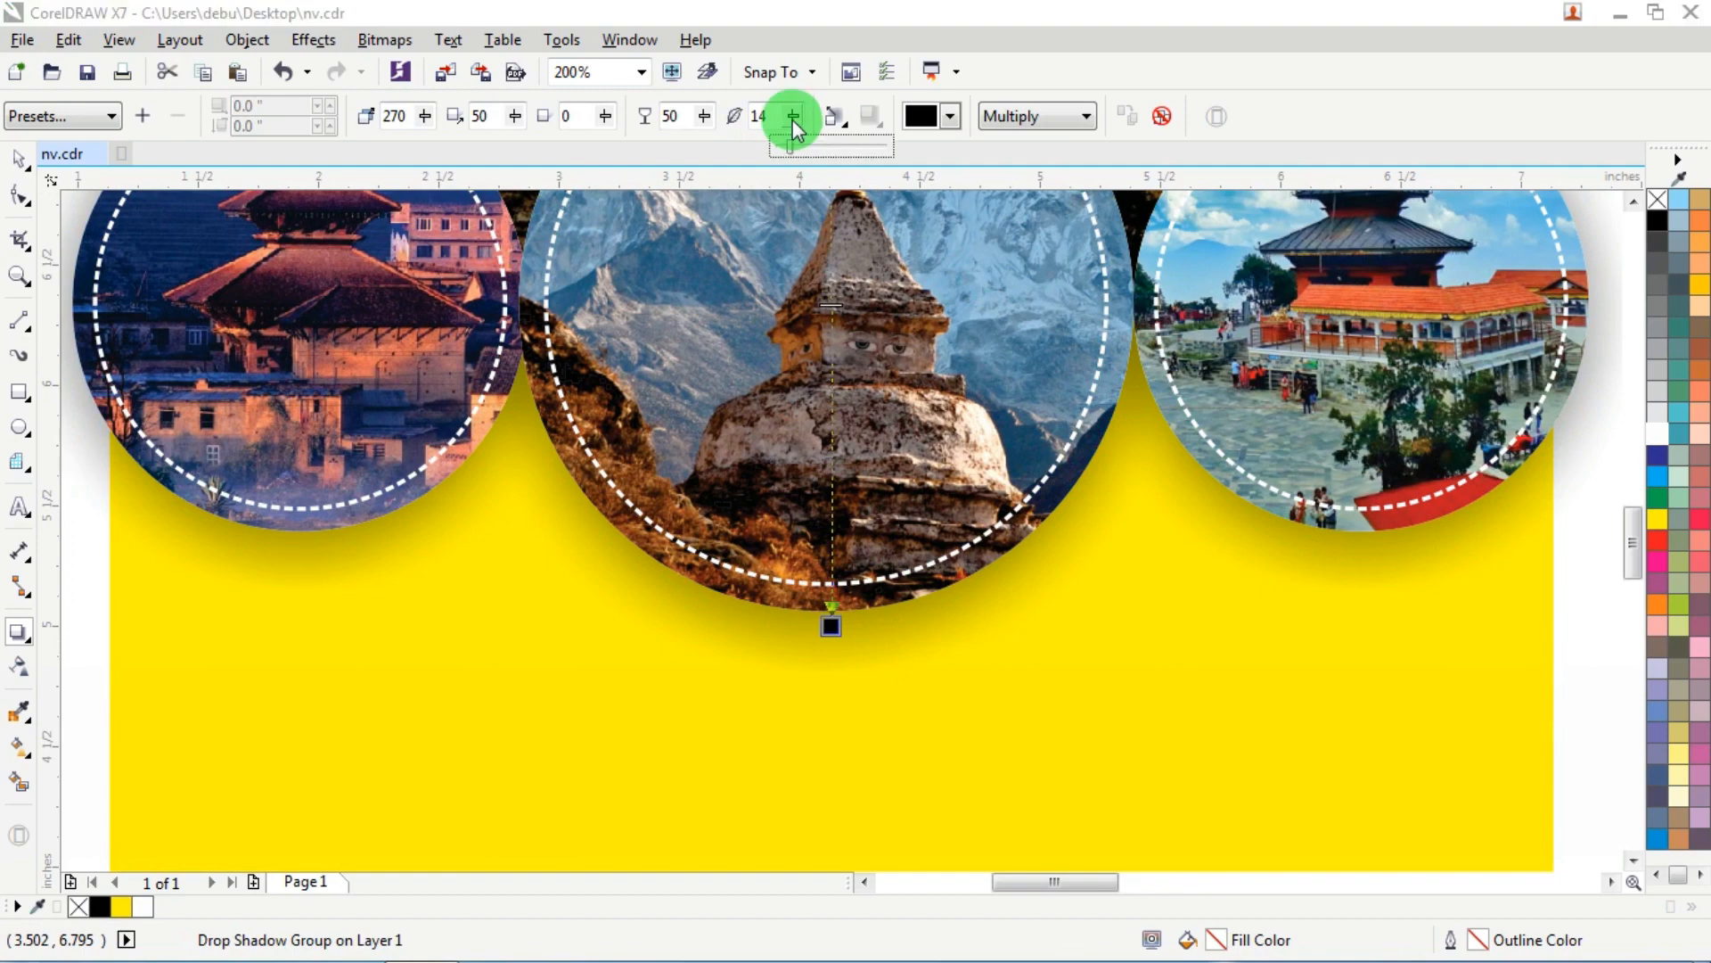
click(705, 119)
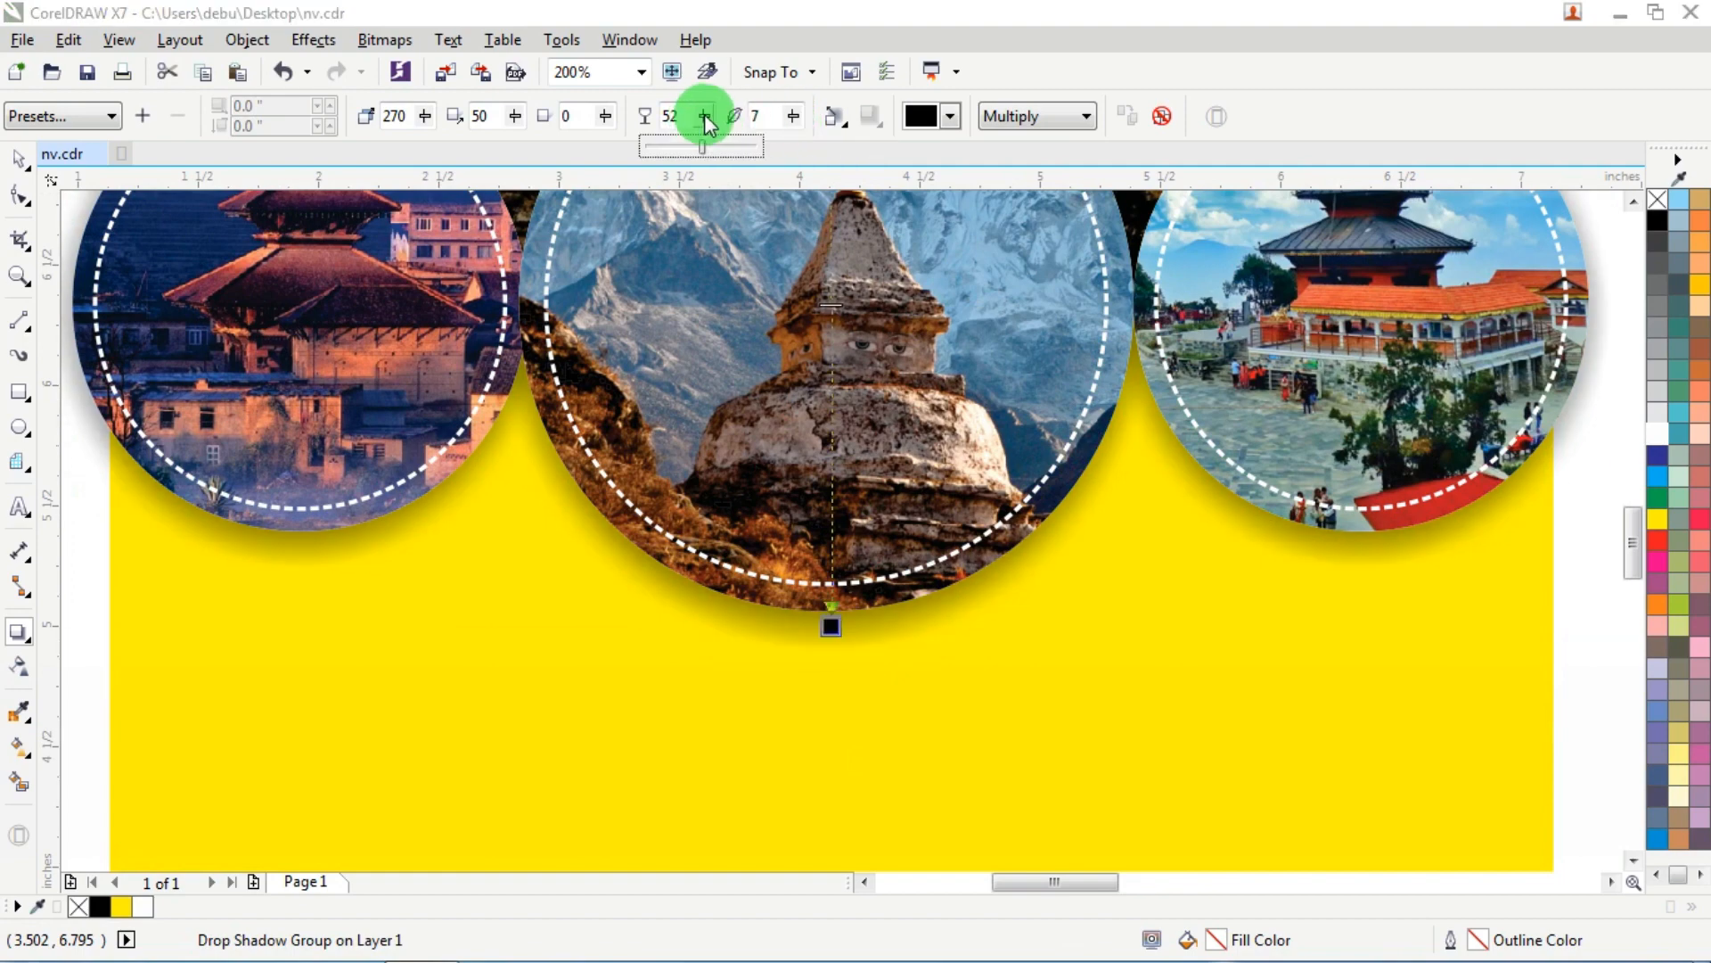
click(18, 160)
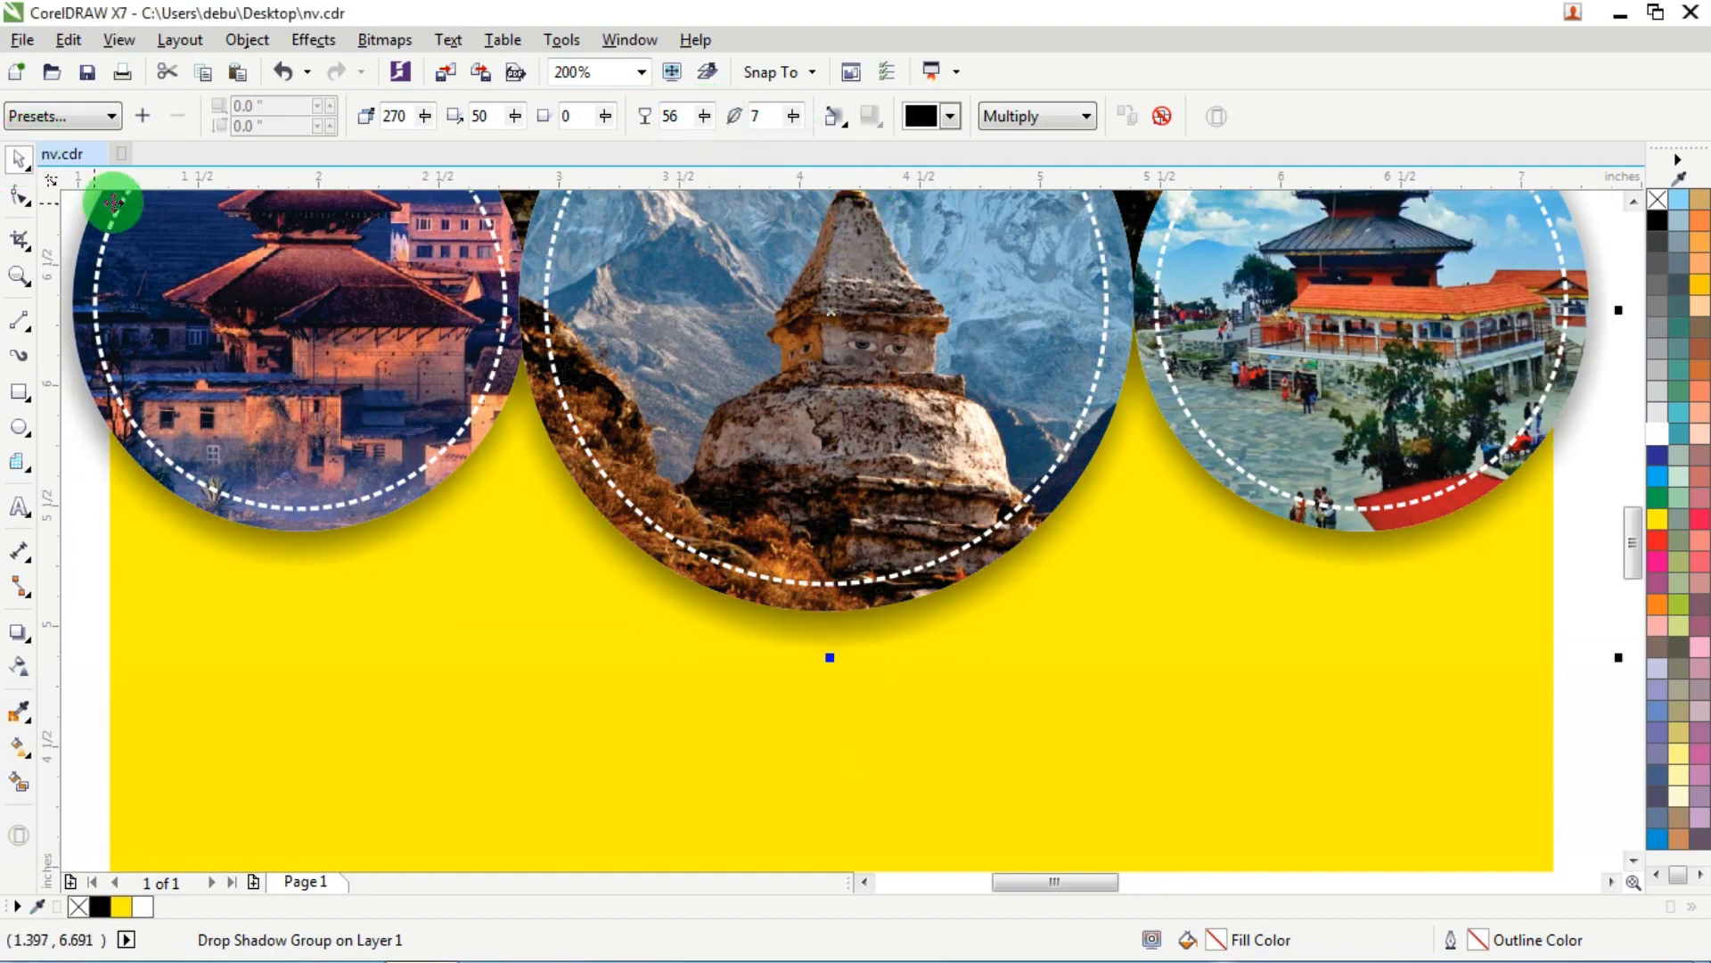
scroll(782, 407, down, 3)
scroll(831, 332, up, 1)
click(1019, 271)
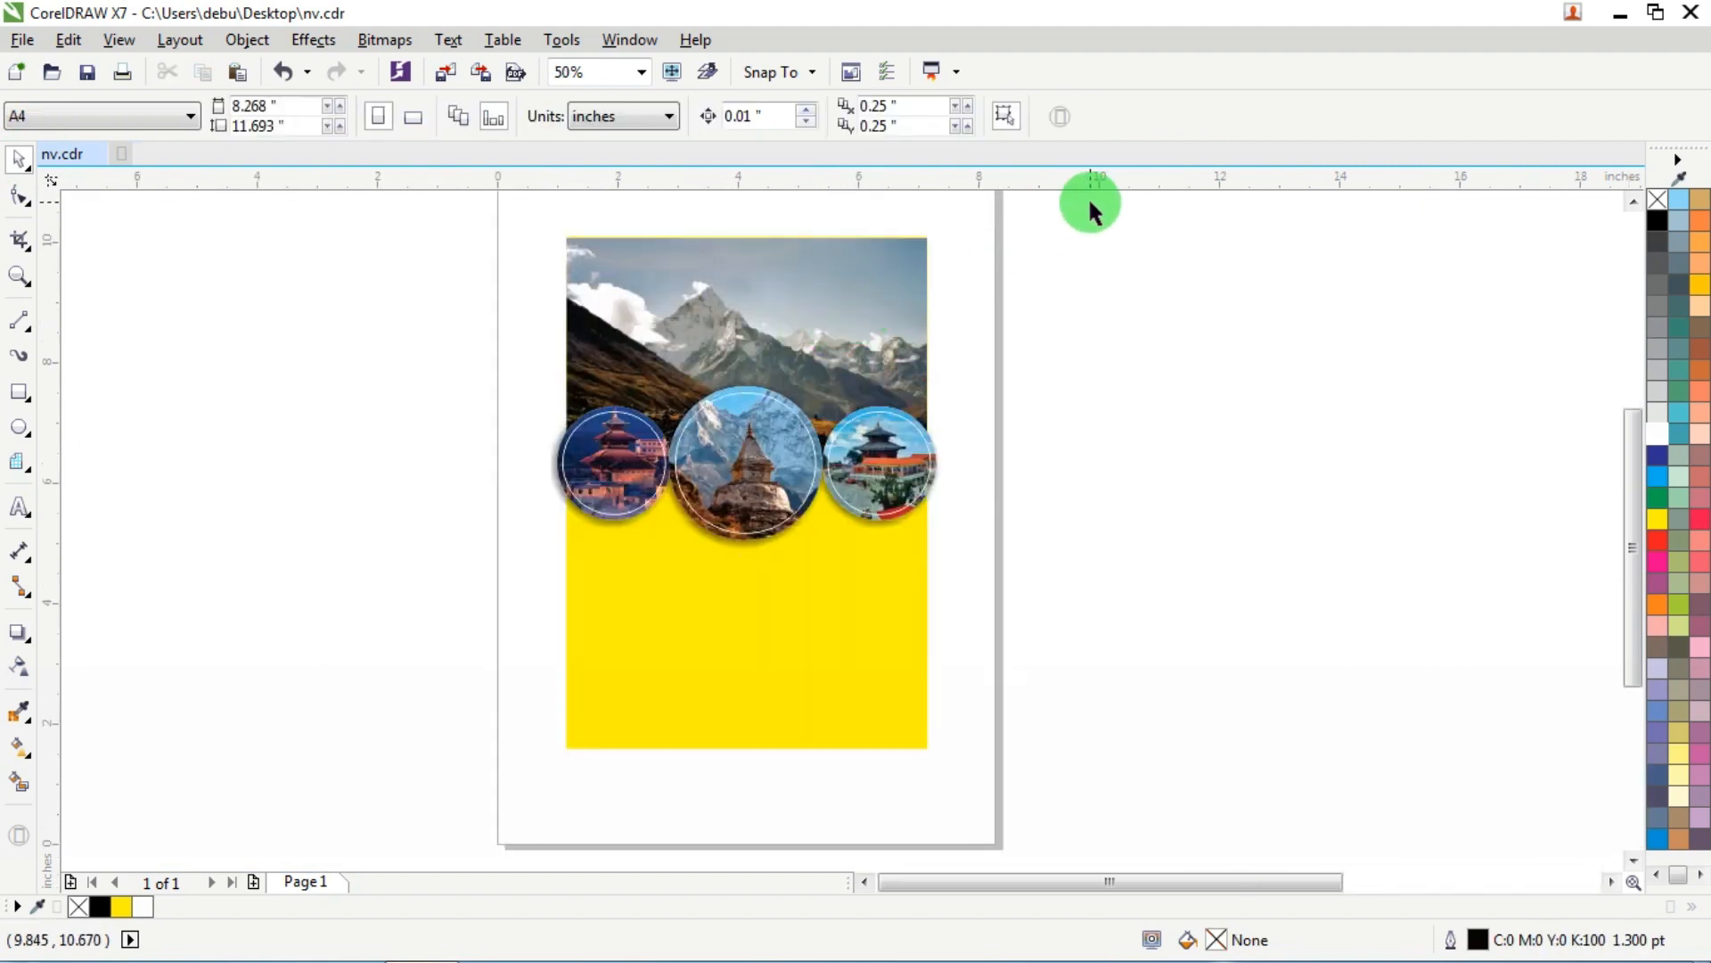
Step: Nudge the shadowed circle group slightly upward on the poster
drag(388, 590, 393, 619)
click(1146, 310)
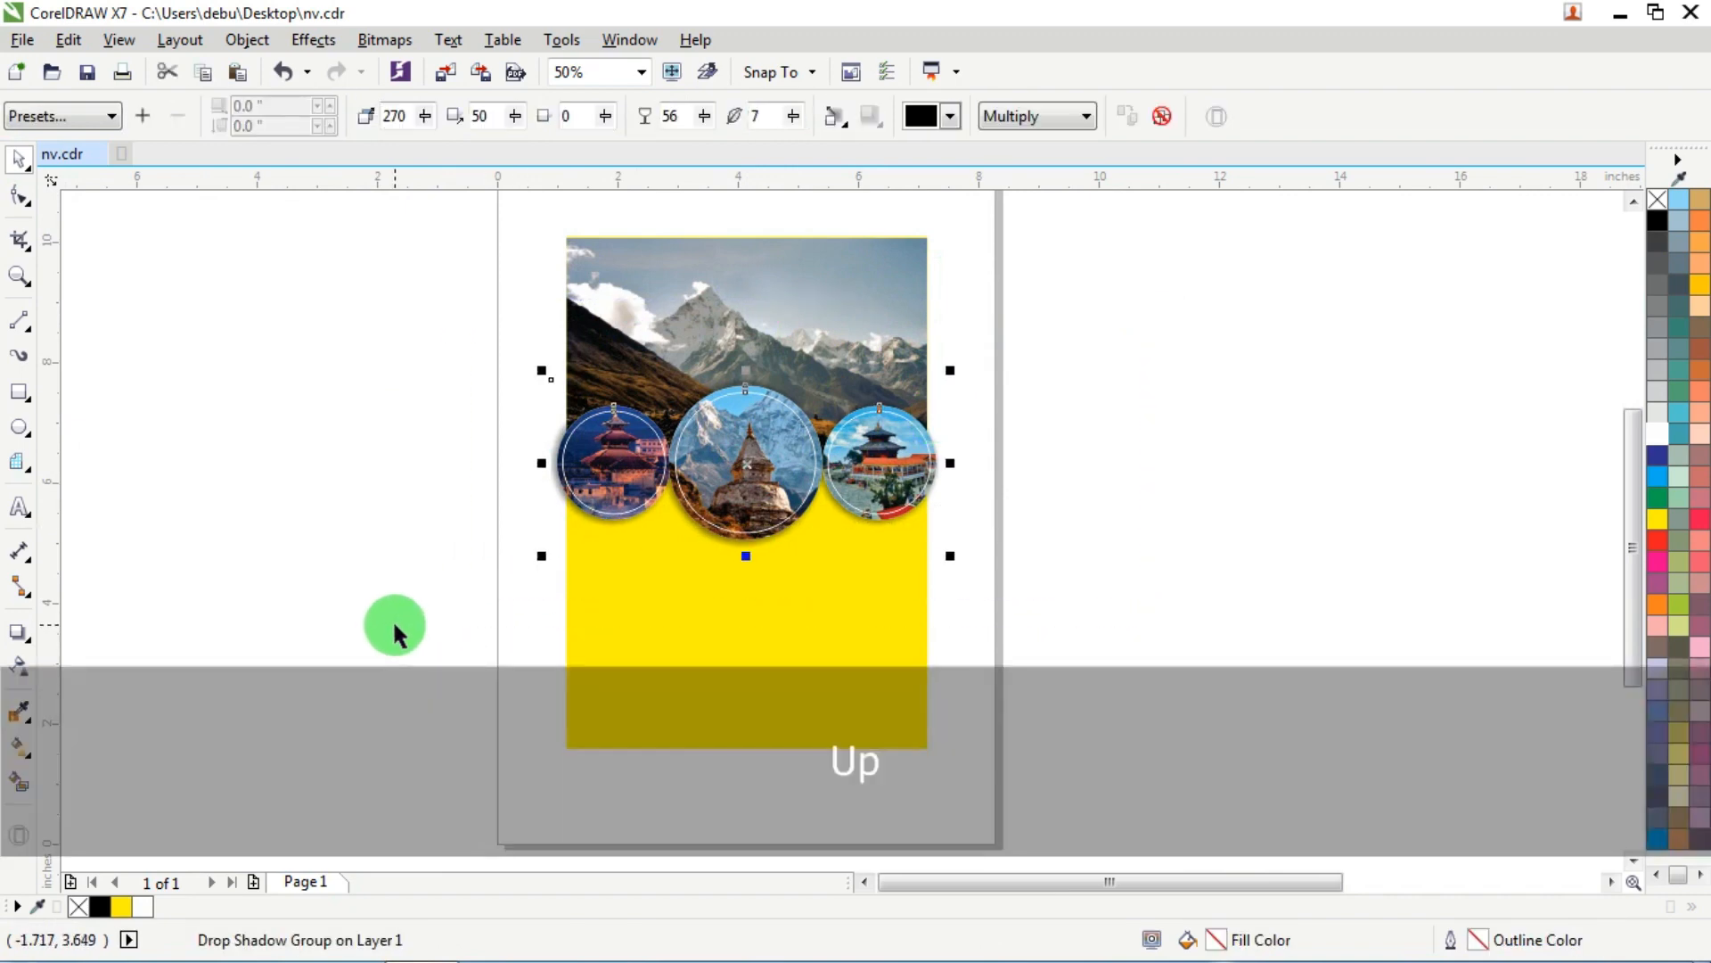
click(1017, 236)
Step: PowerClip the mountain header and the shadowed circle group inside the yellow poster rectangle
scroll(904, 429, up, 2)
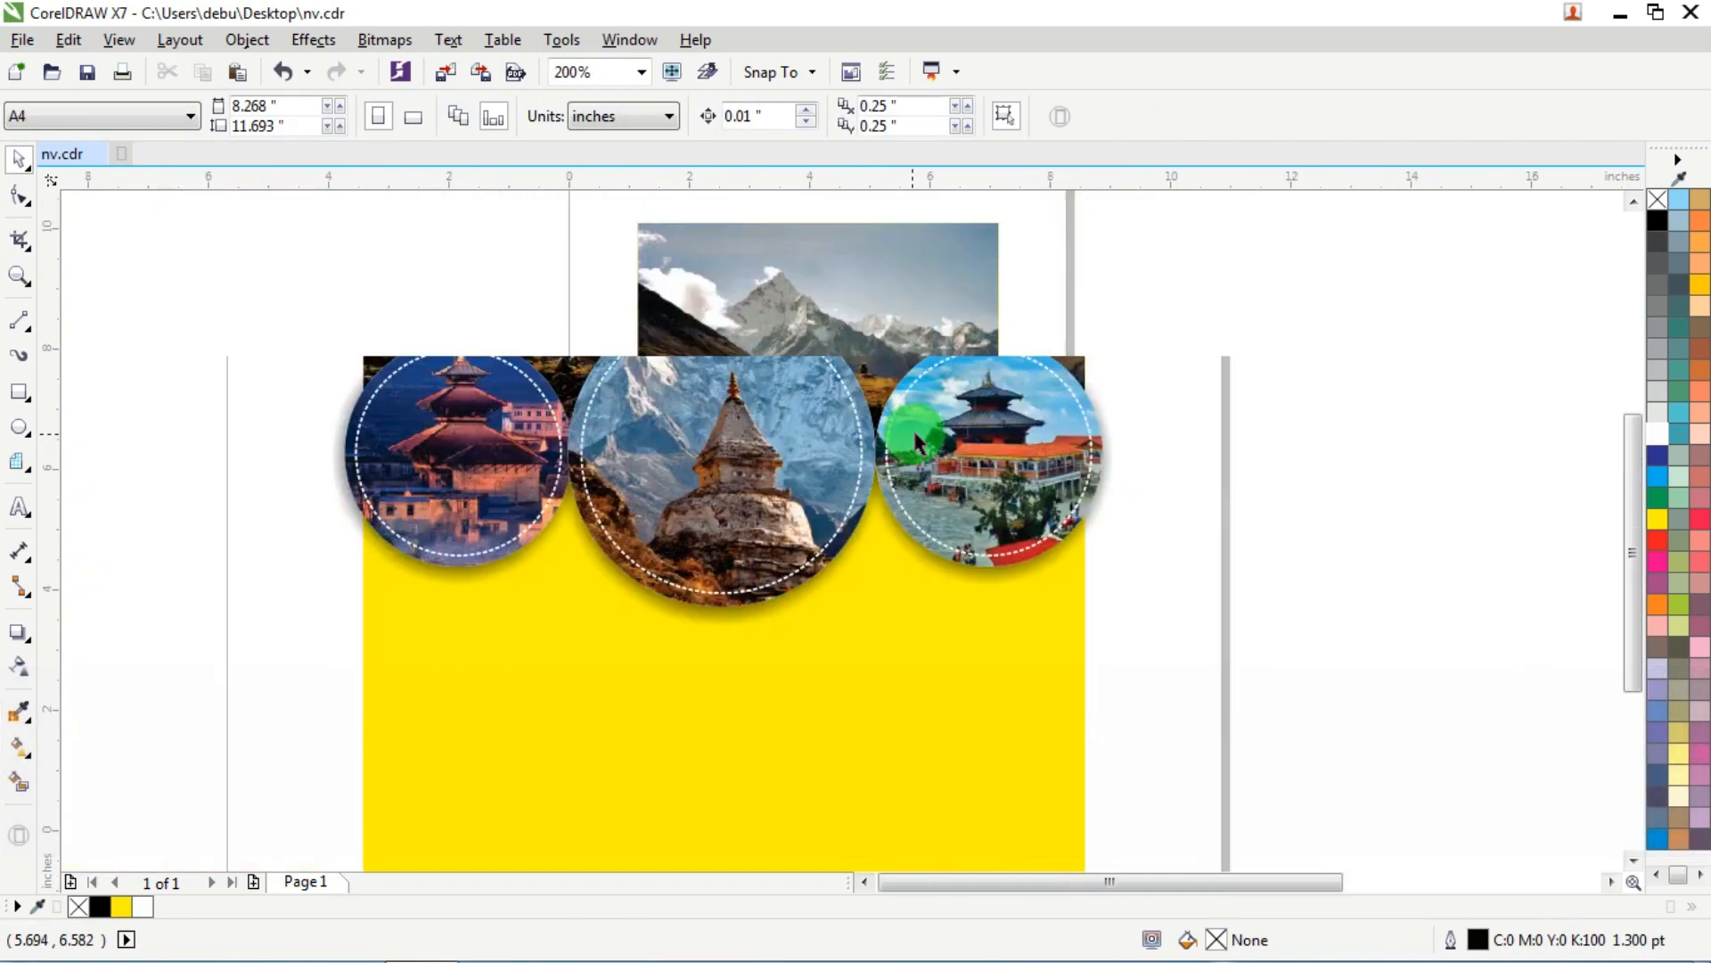
scroll(915, 434, down, 2)
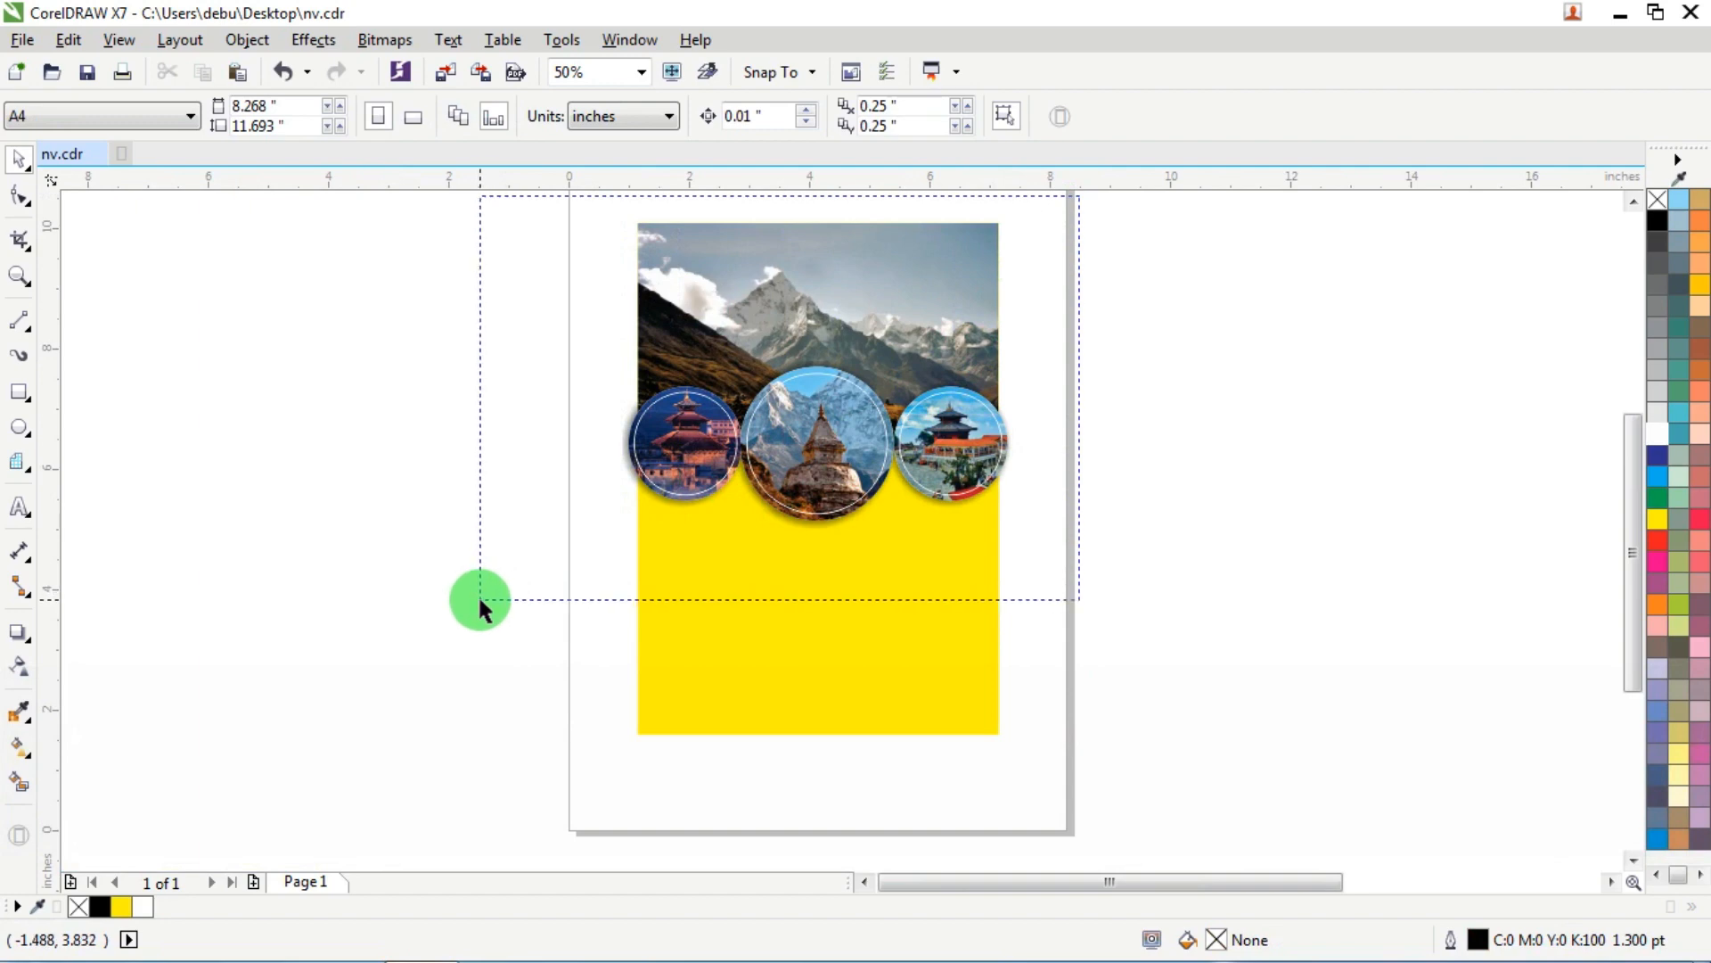
drag(479, 599, 481, 599)
right_click(865, 294)
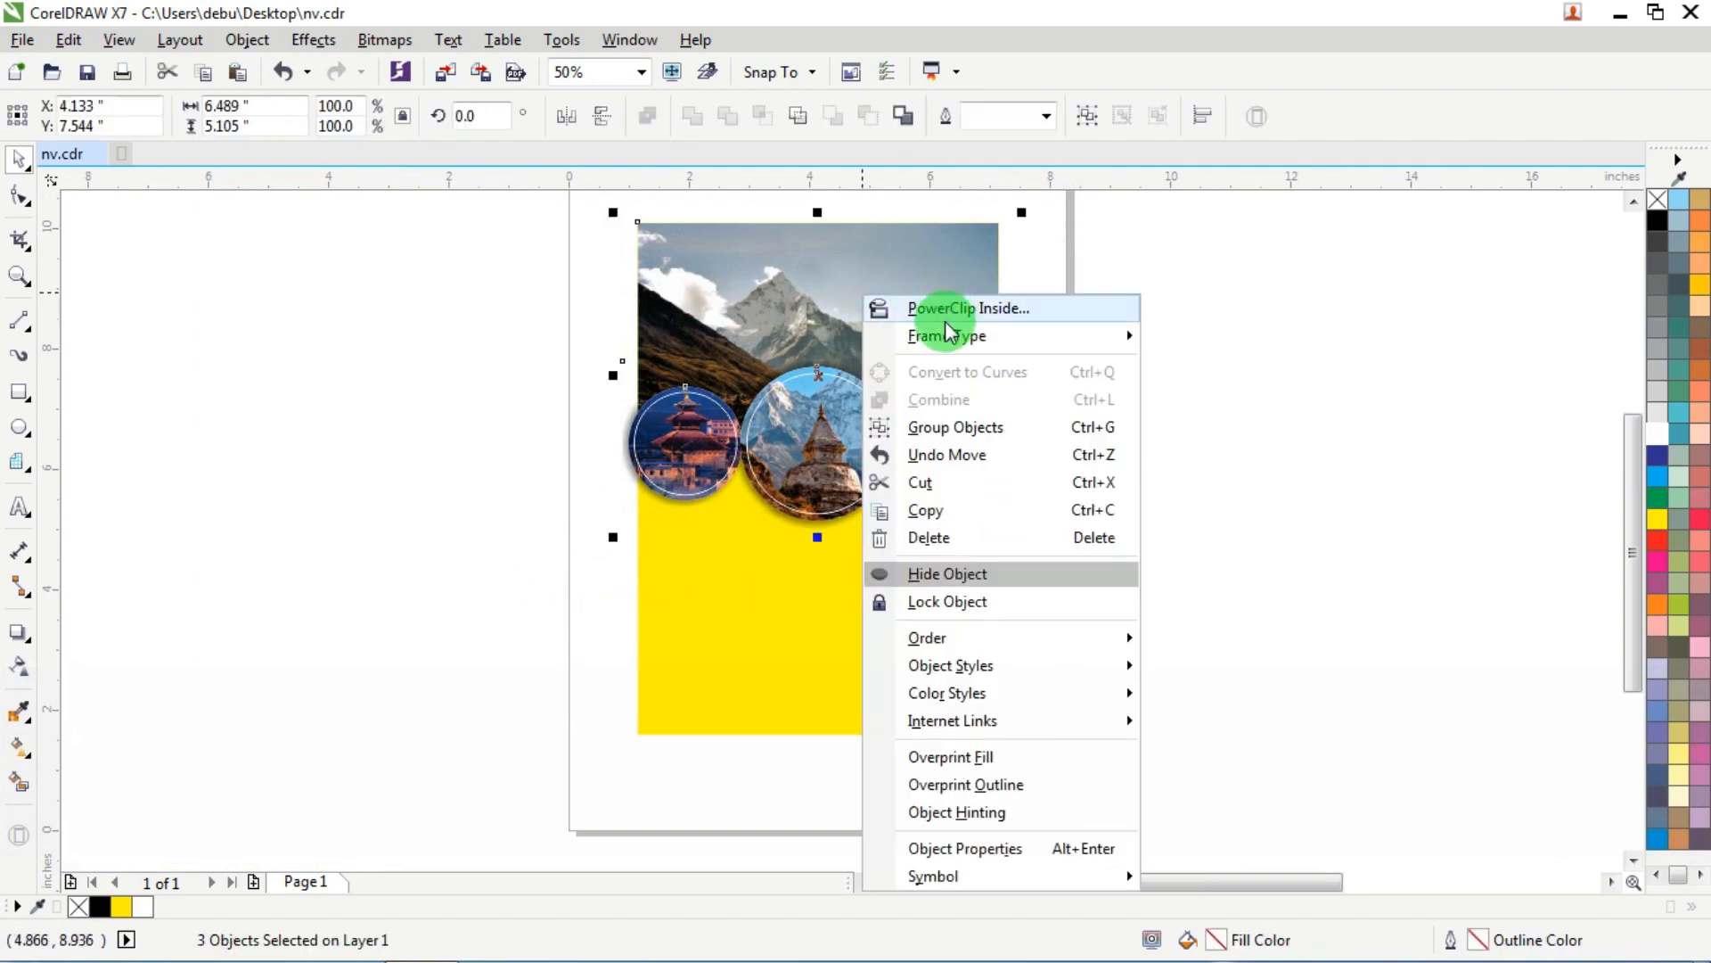
click(943, 312)
click(805, 621)
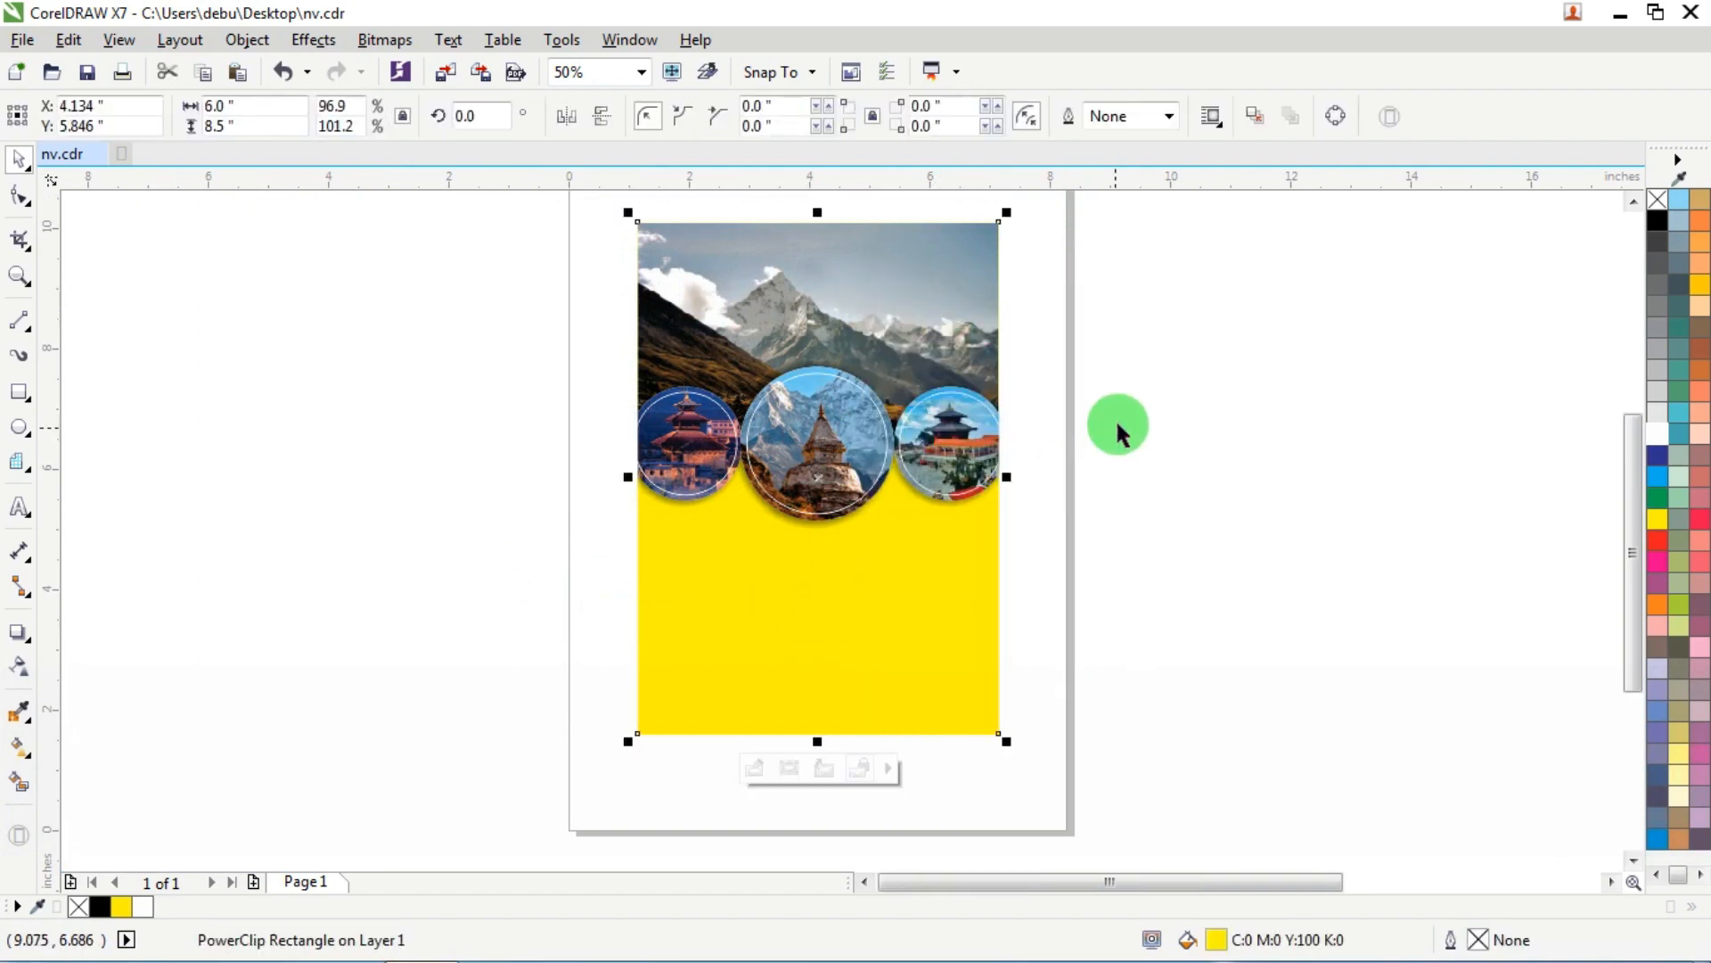
Step: Move the two-line heading "চলুন যাই / কাঠমান্ডু ও পোখরা সহ" onto the sky area of the mountain header
click(1120, 427)
scroll(1119, 384, down, 2)
drag(1026, 342, 578, 510)
scroll(789, 349, up, 2)
scroll(549, 511, down, 1)
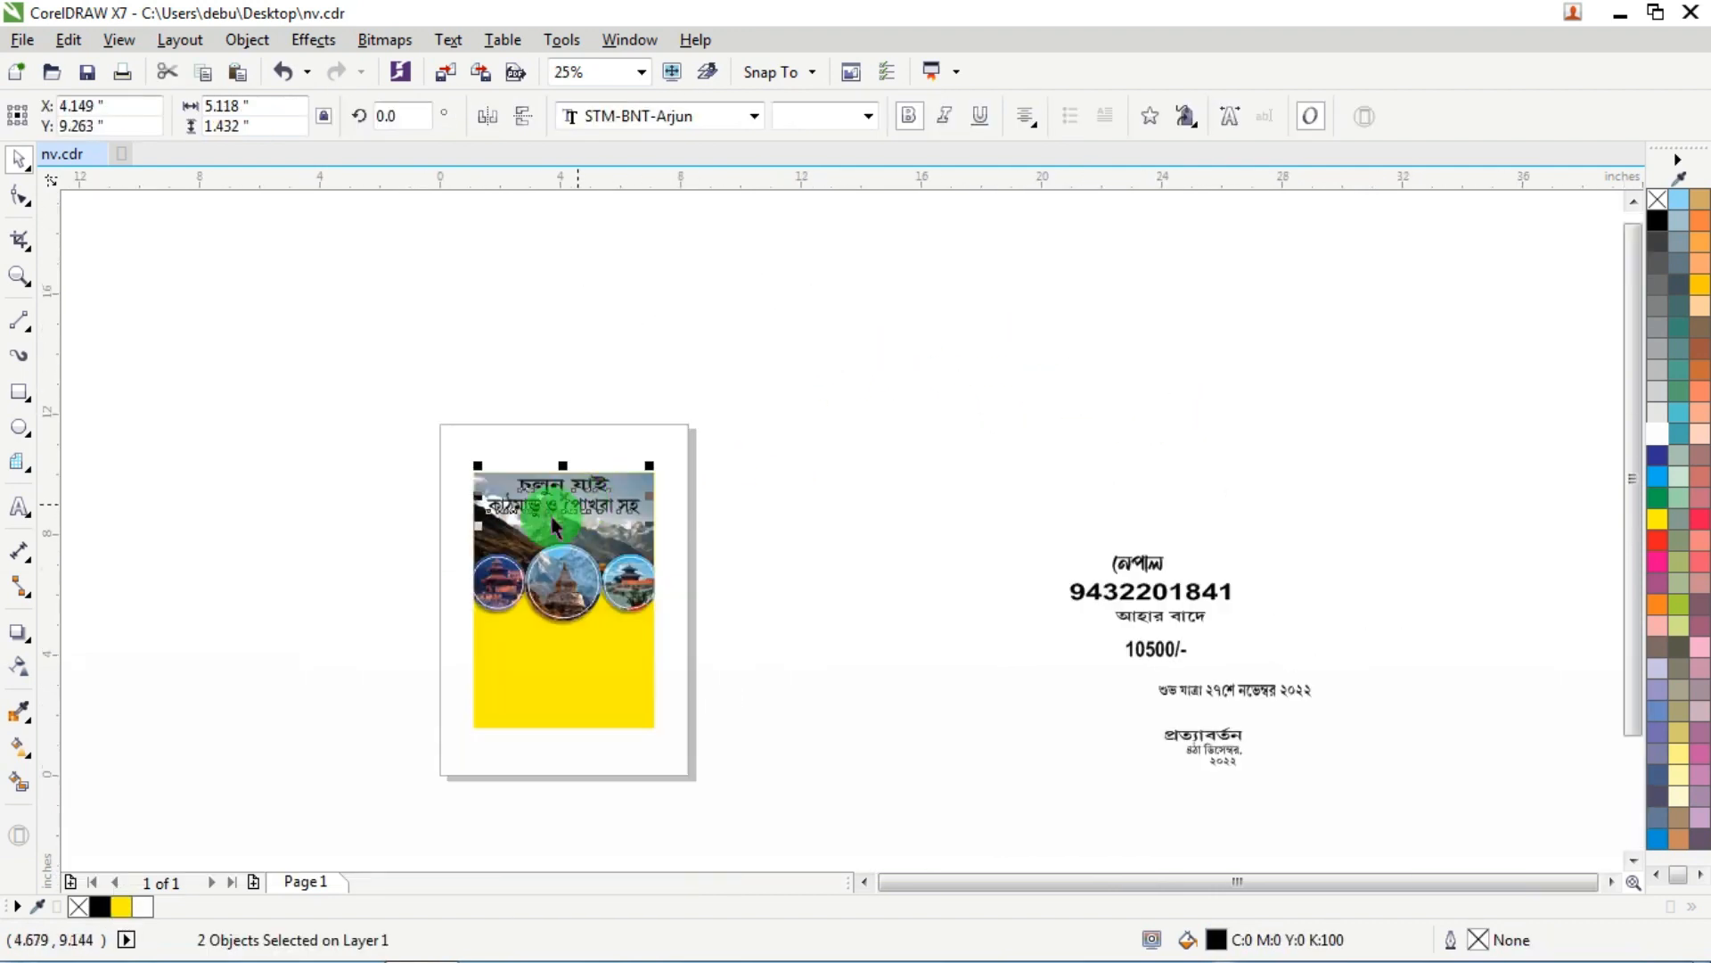
scroll(549, 511, up, 2)
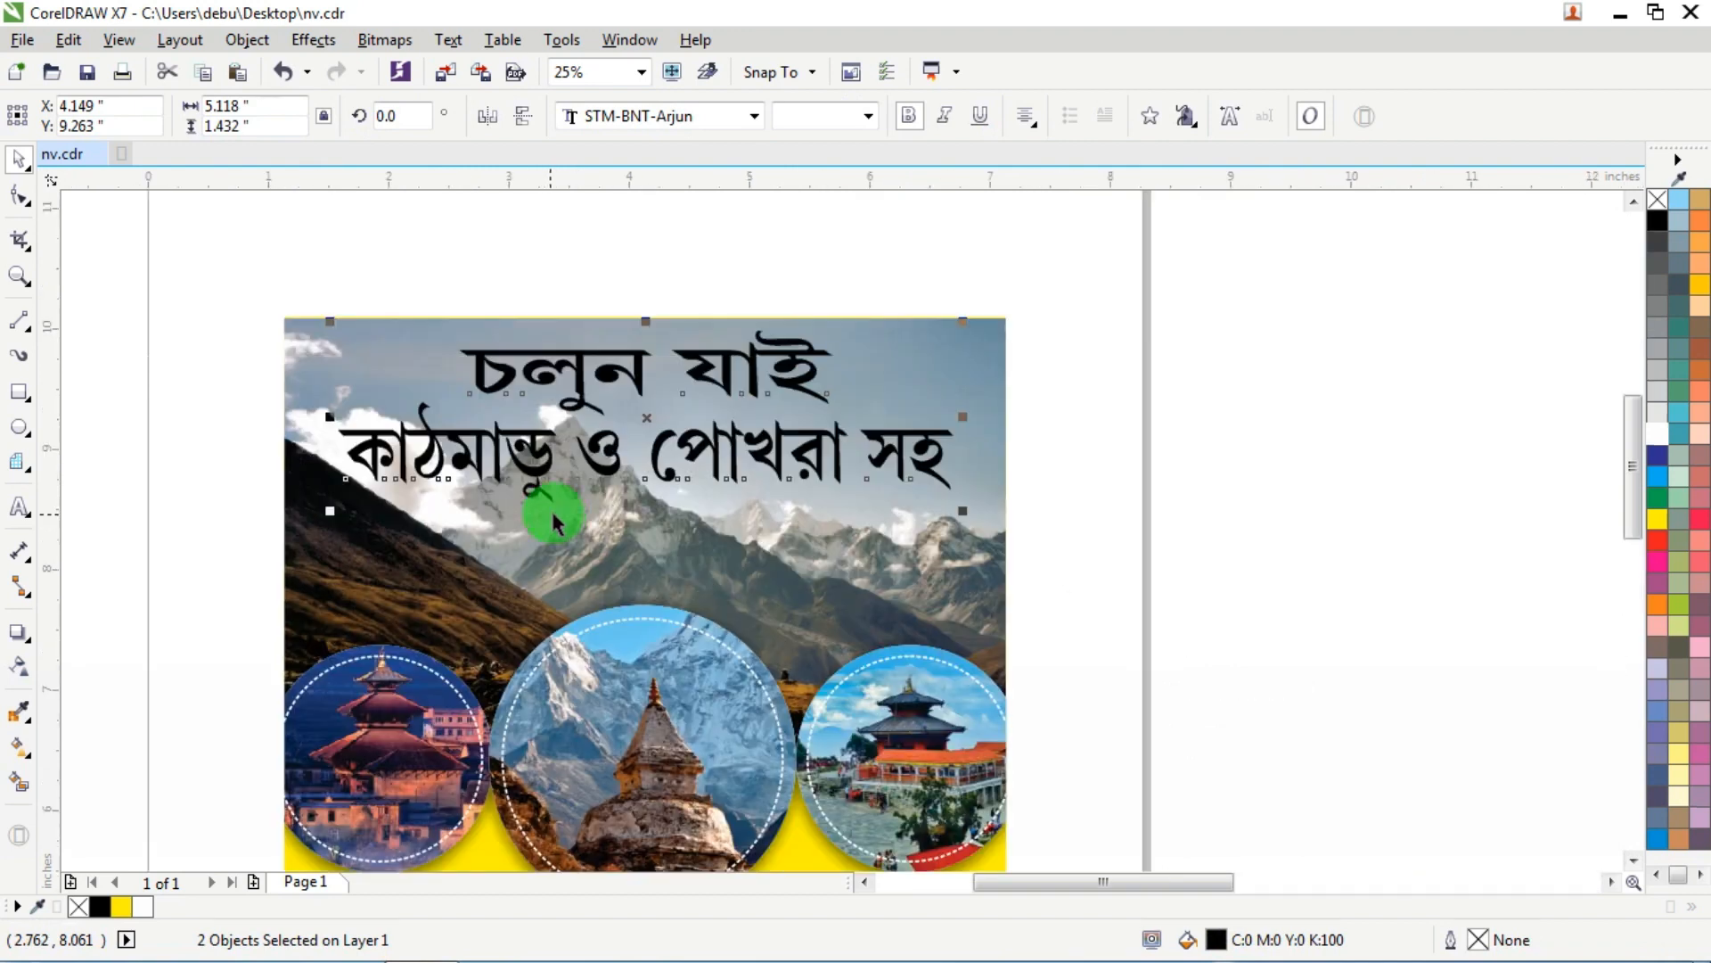
Step: Fill both heading lines with blue (C100 M100 Y0 K0) and copy them to the clipboard
click(1659, 457)
right_click(804, 363)
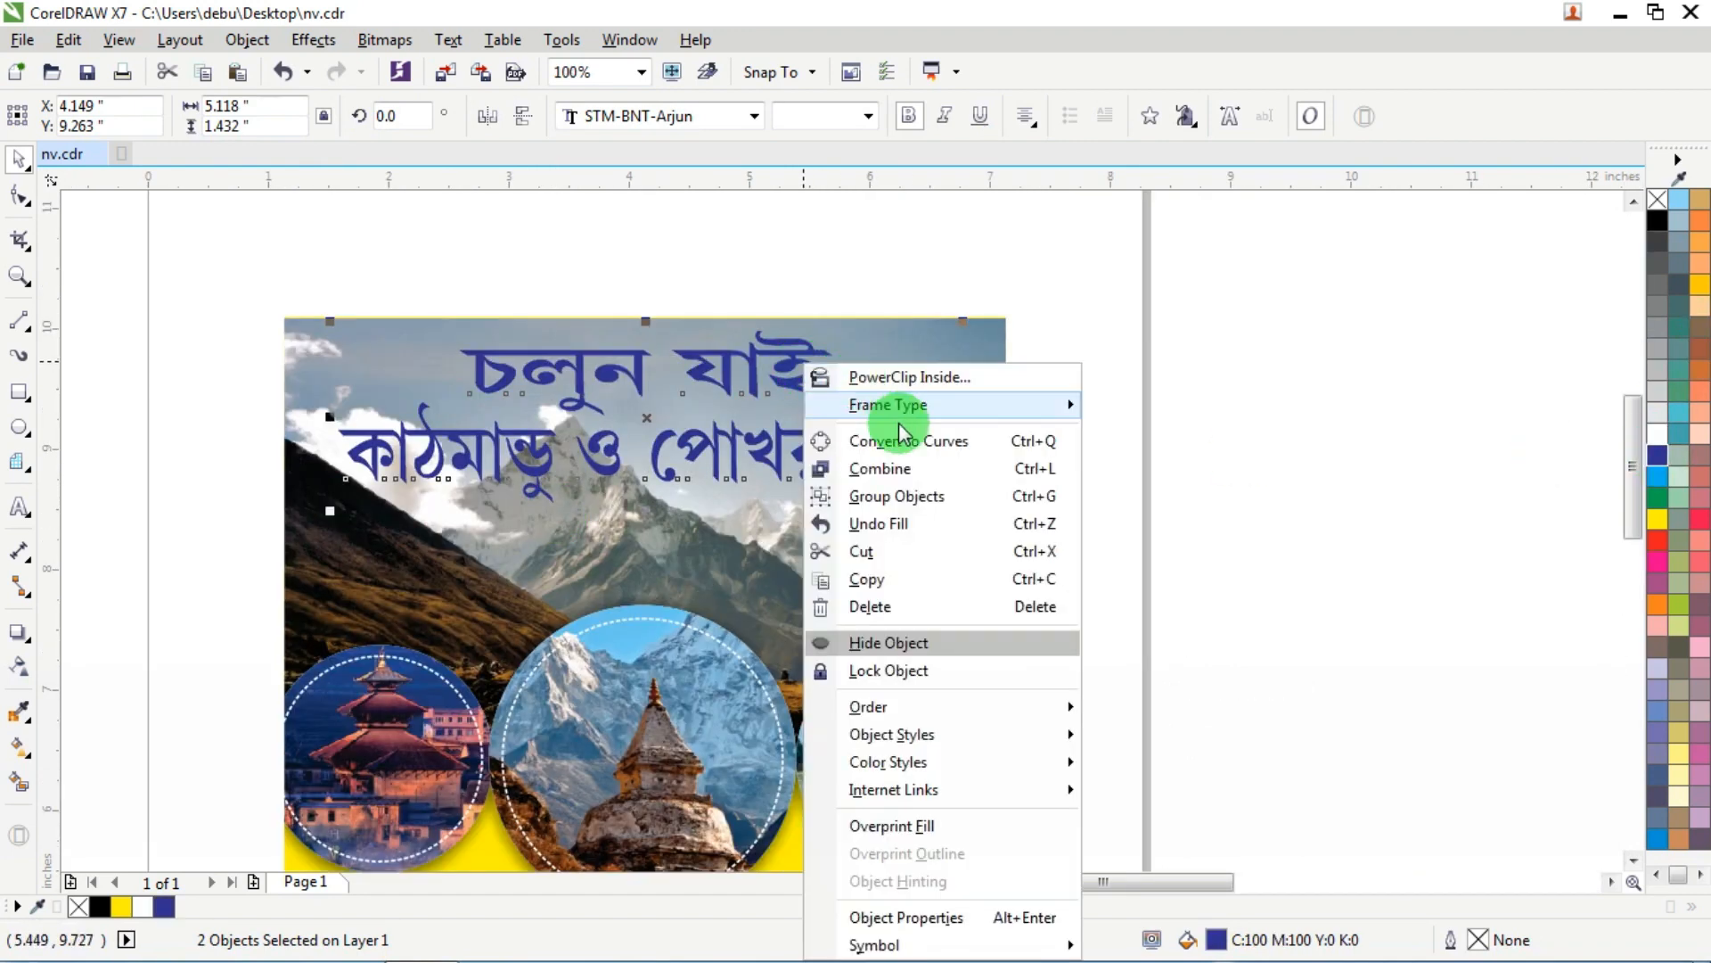
click(874, 576)
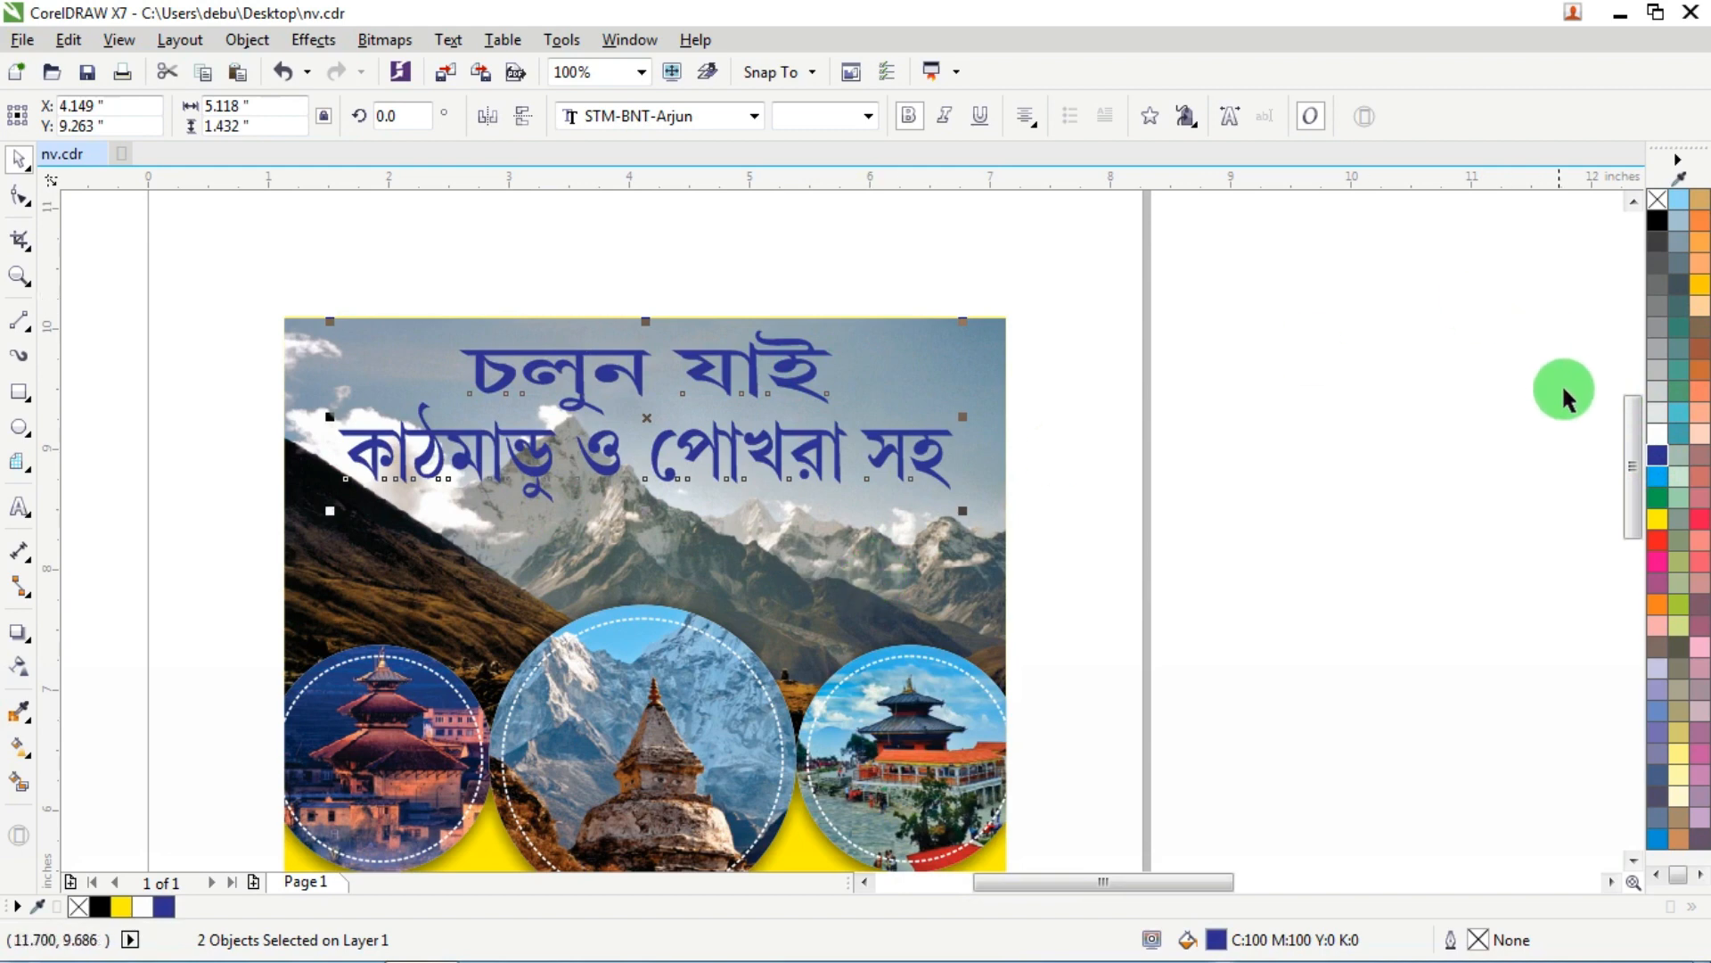
Step: Give the two heading lines on the poster a white fill and a 7 pt white outline
click(1655, 431)
right_click(1656, 431)
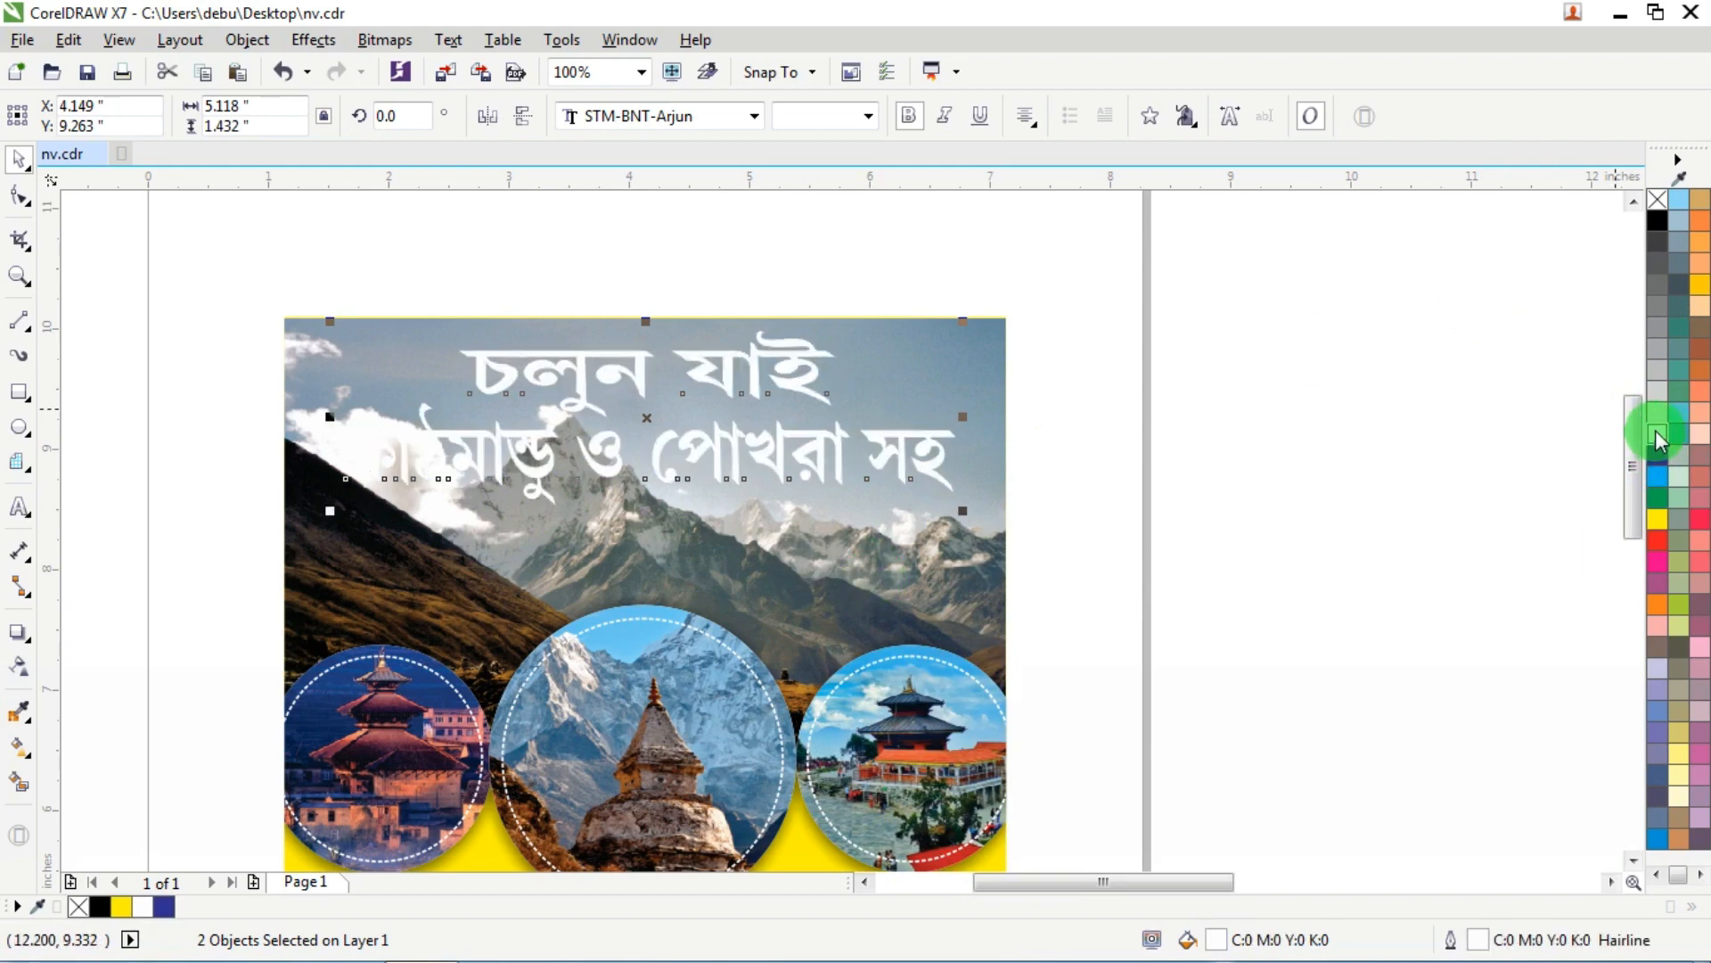
key(F12)
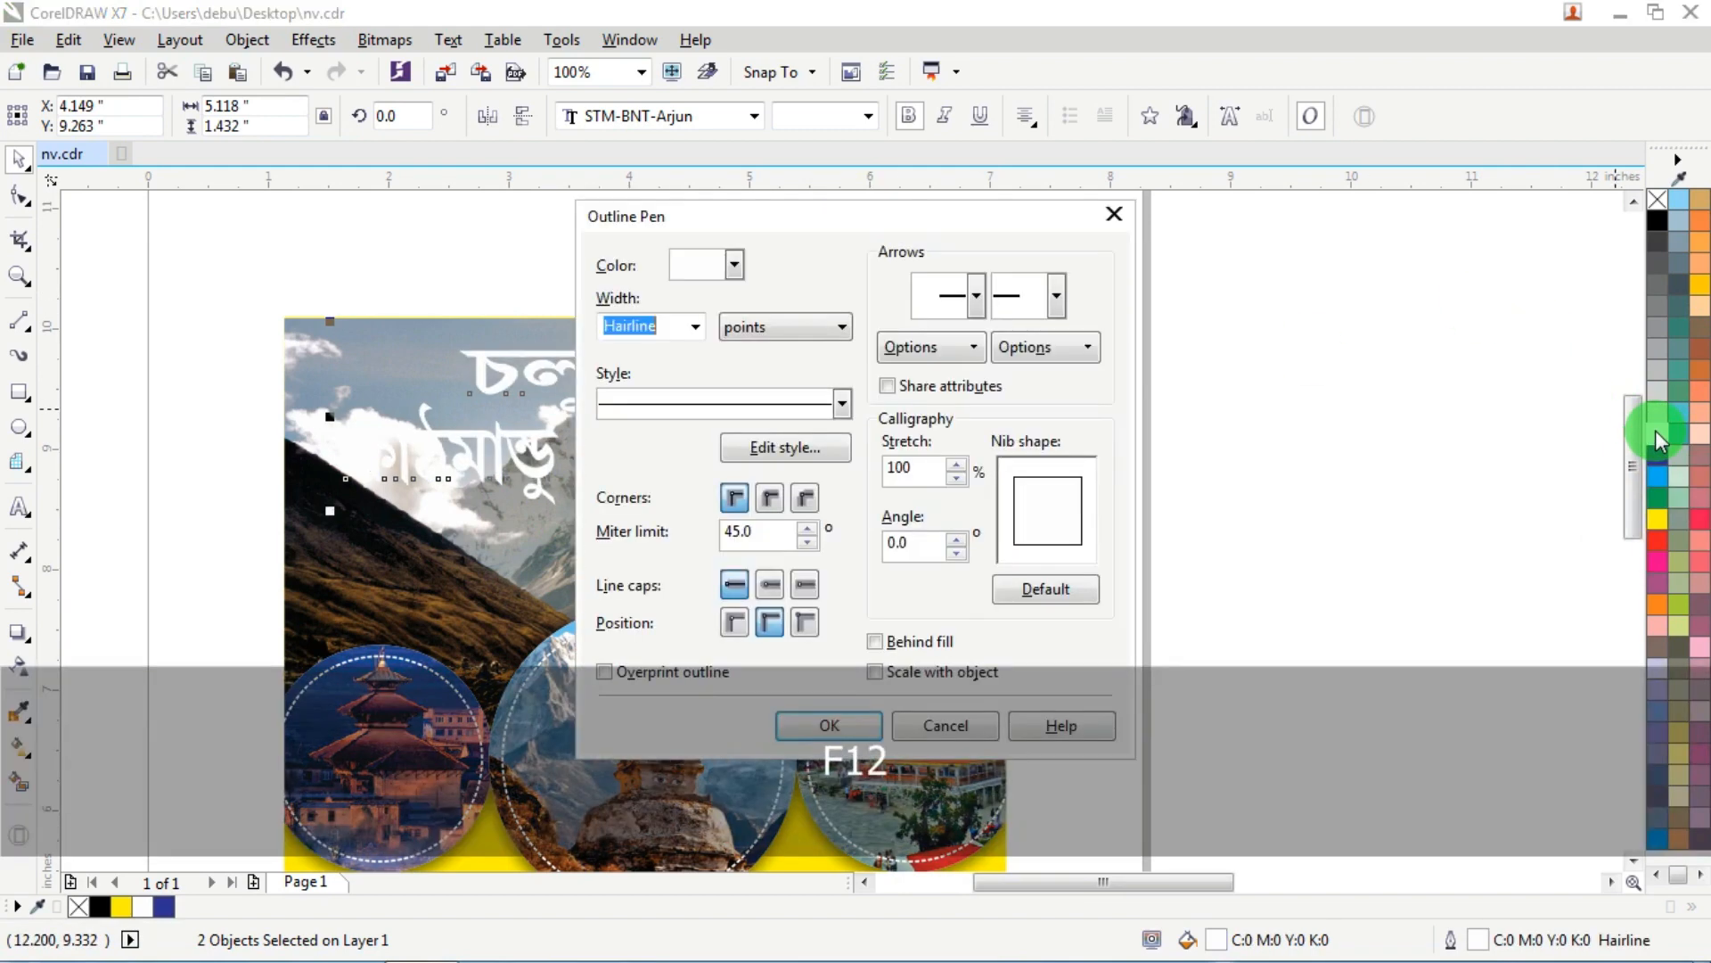
text(7)
key(Return)
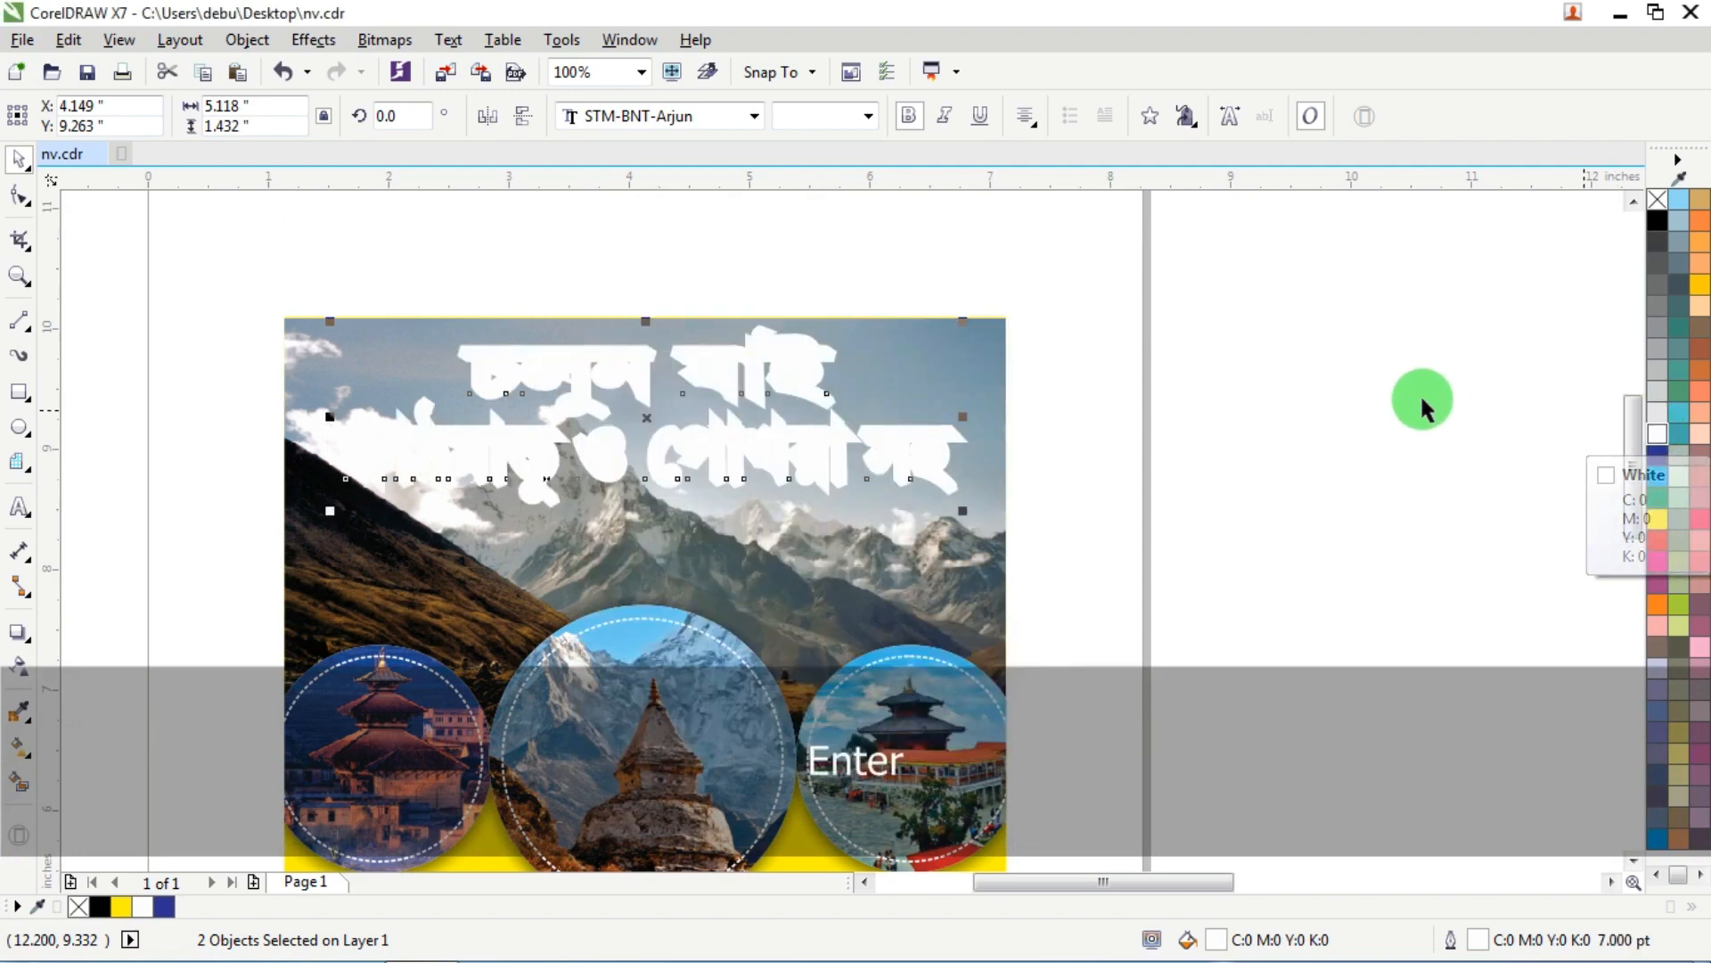
Step: Paste the blue heading copy over the white-outlined text and group all four heading objects
click(1422, 401)
right_click(1112, 318)
click(1175, 475)
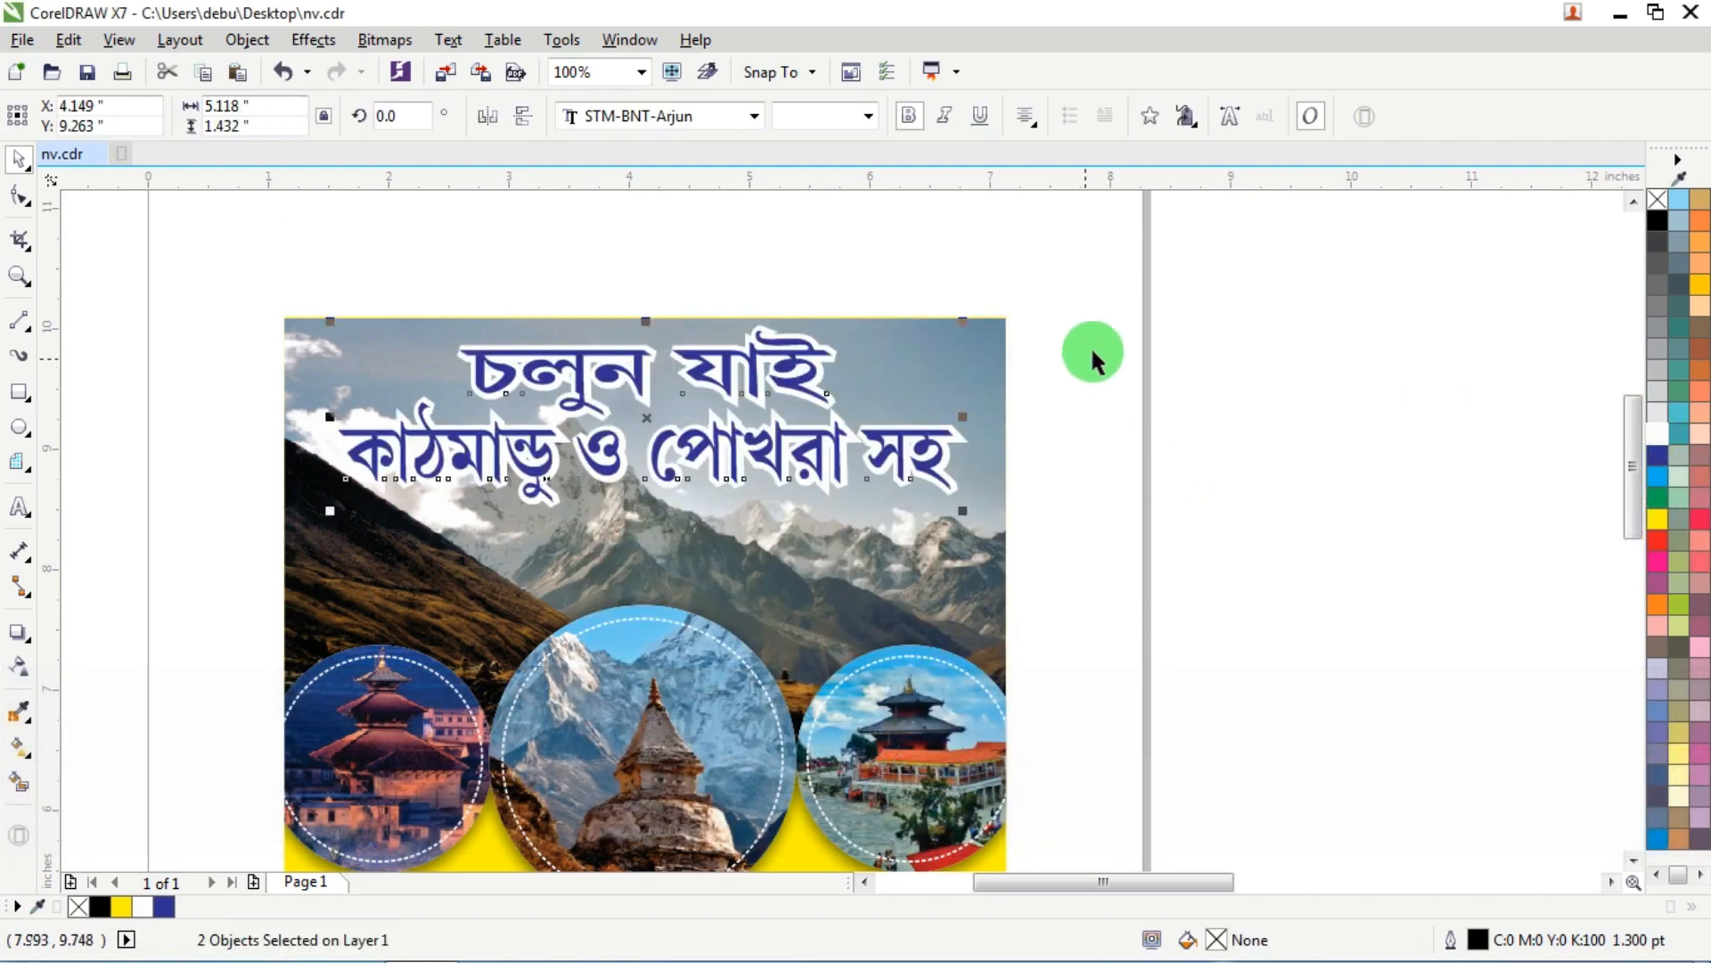
click(1229, 267)
drag(241, 584, 242, 583)
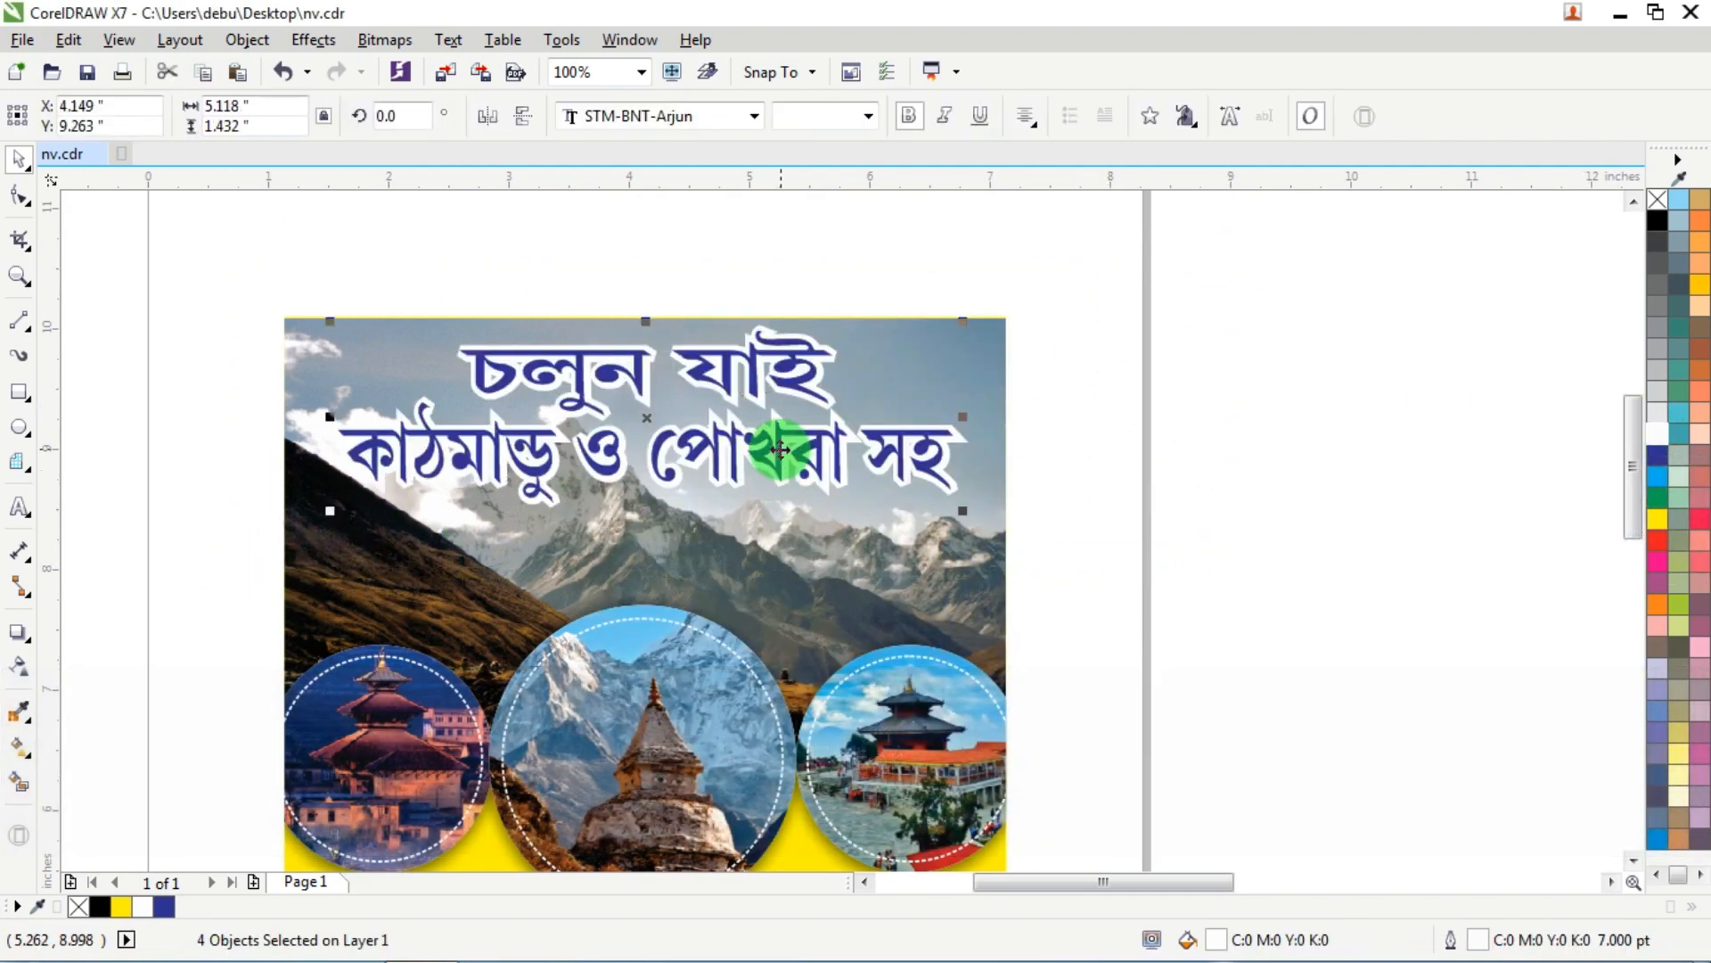
right_click(780, 450)
click(853, 501)
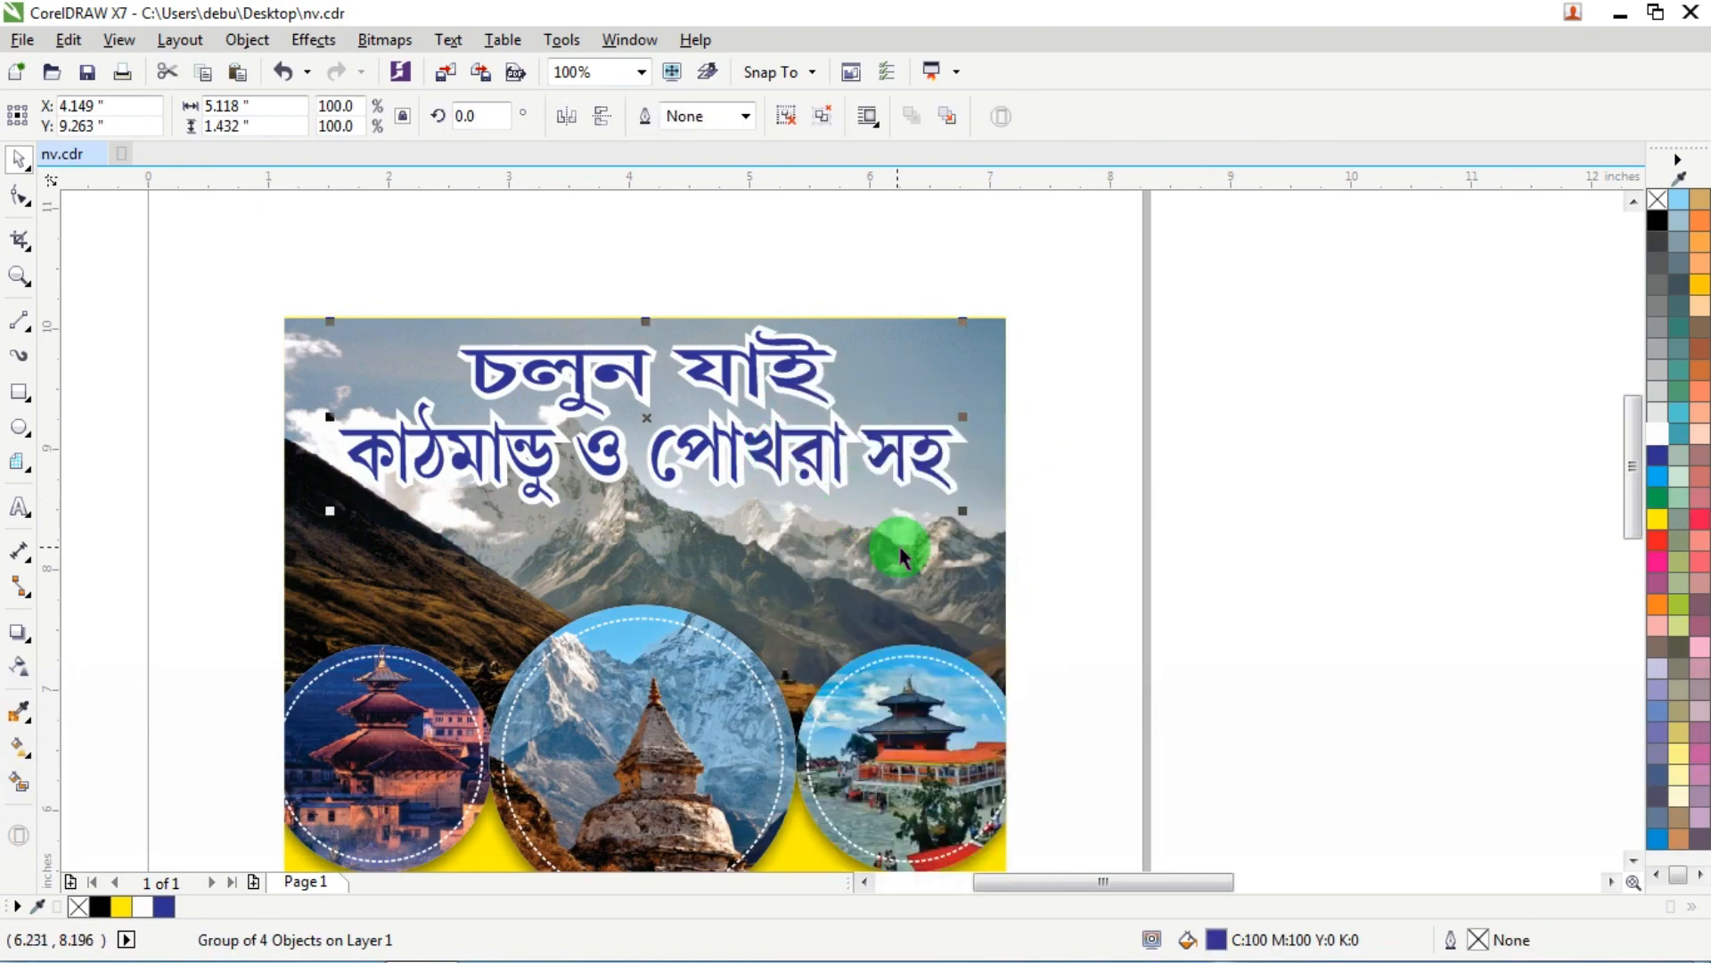
Step: Centre the heading group horizontally on the poster and nudge it slightly down
shift+click(901, 546)
key(c)
drag(1221, 260, 142, 547)
scroll(574, 452, down, 2)
scroll(1148, 453, down, 2)
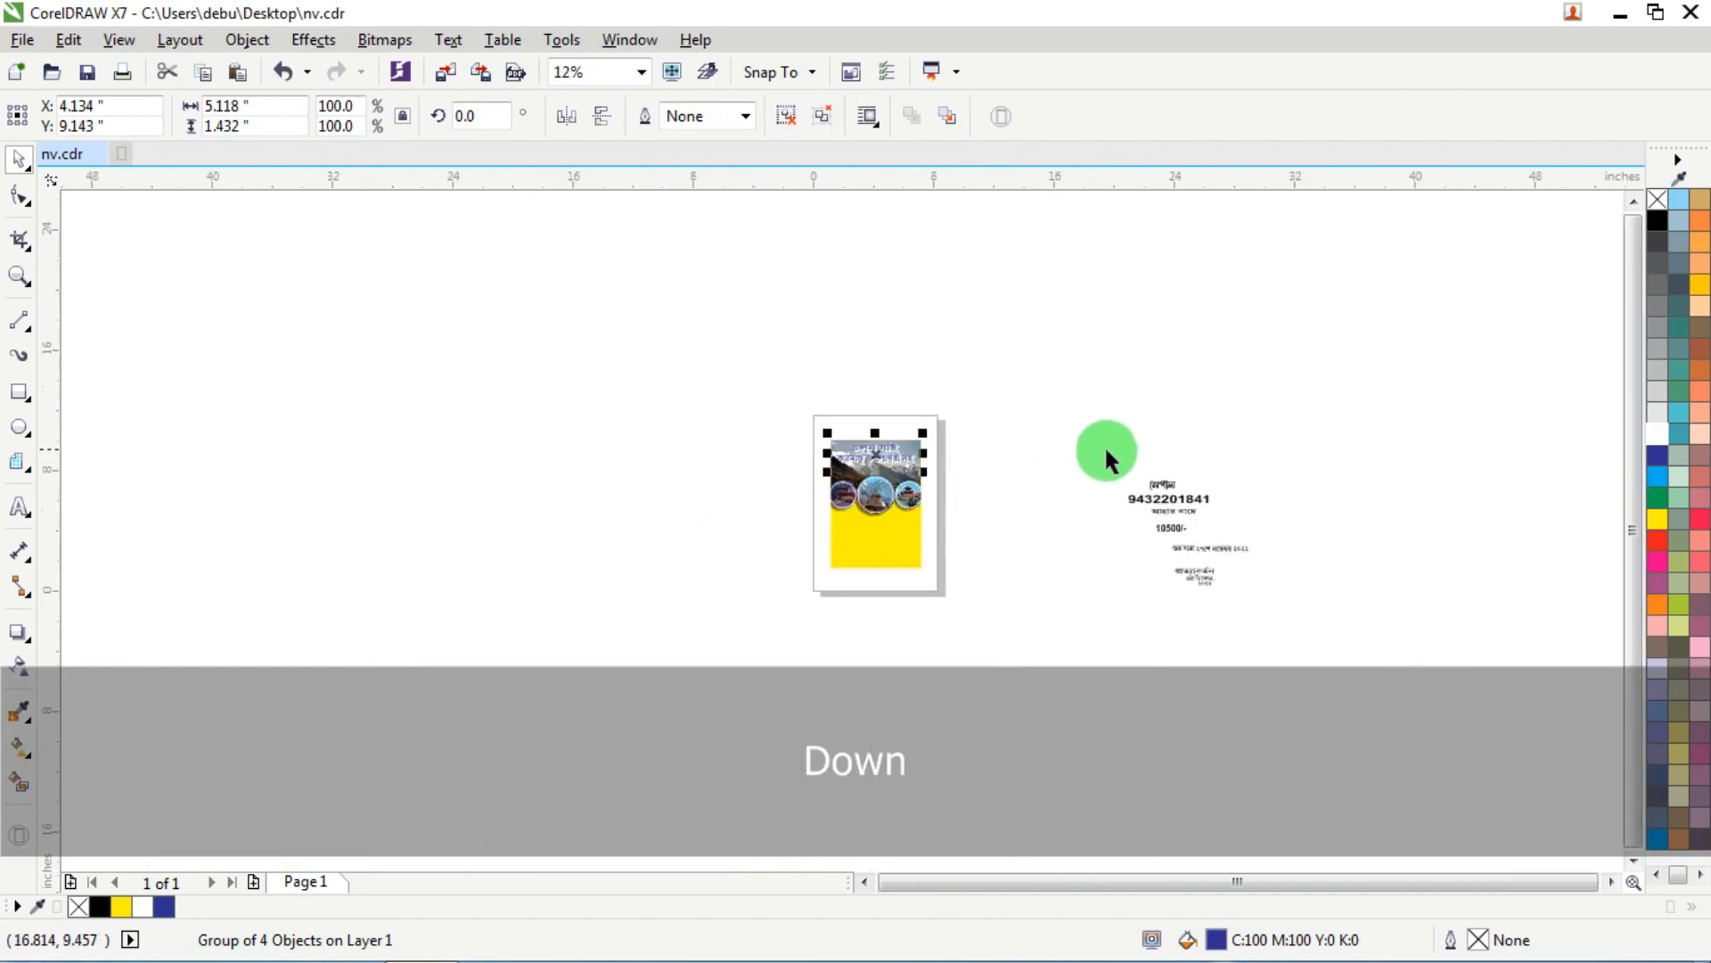
Step: Move the "নেপাল" title below the heading on the poster and enlarge it to about 5.0 in wide
scroll(1161, 489, up, 2)
drag(1178, 465, 721, 395)
scroll(720, 395, down, 2)
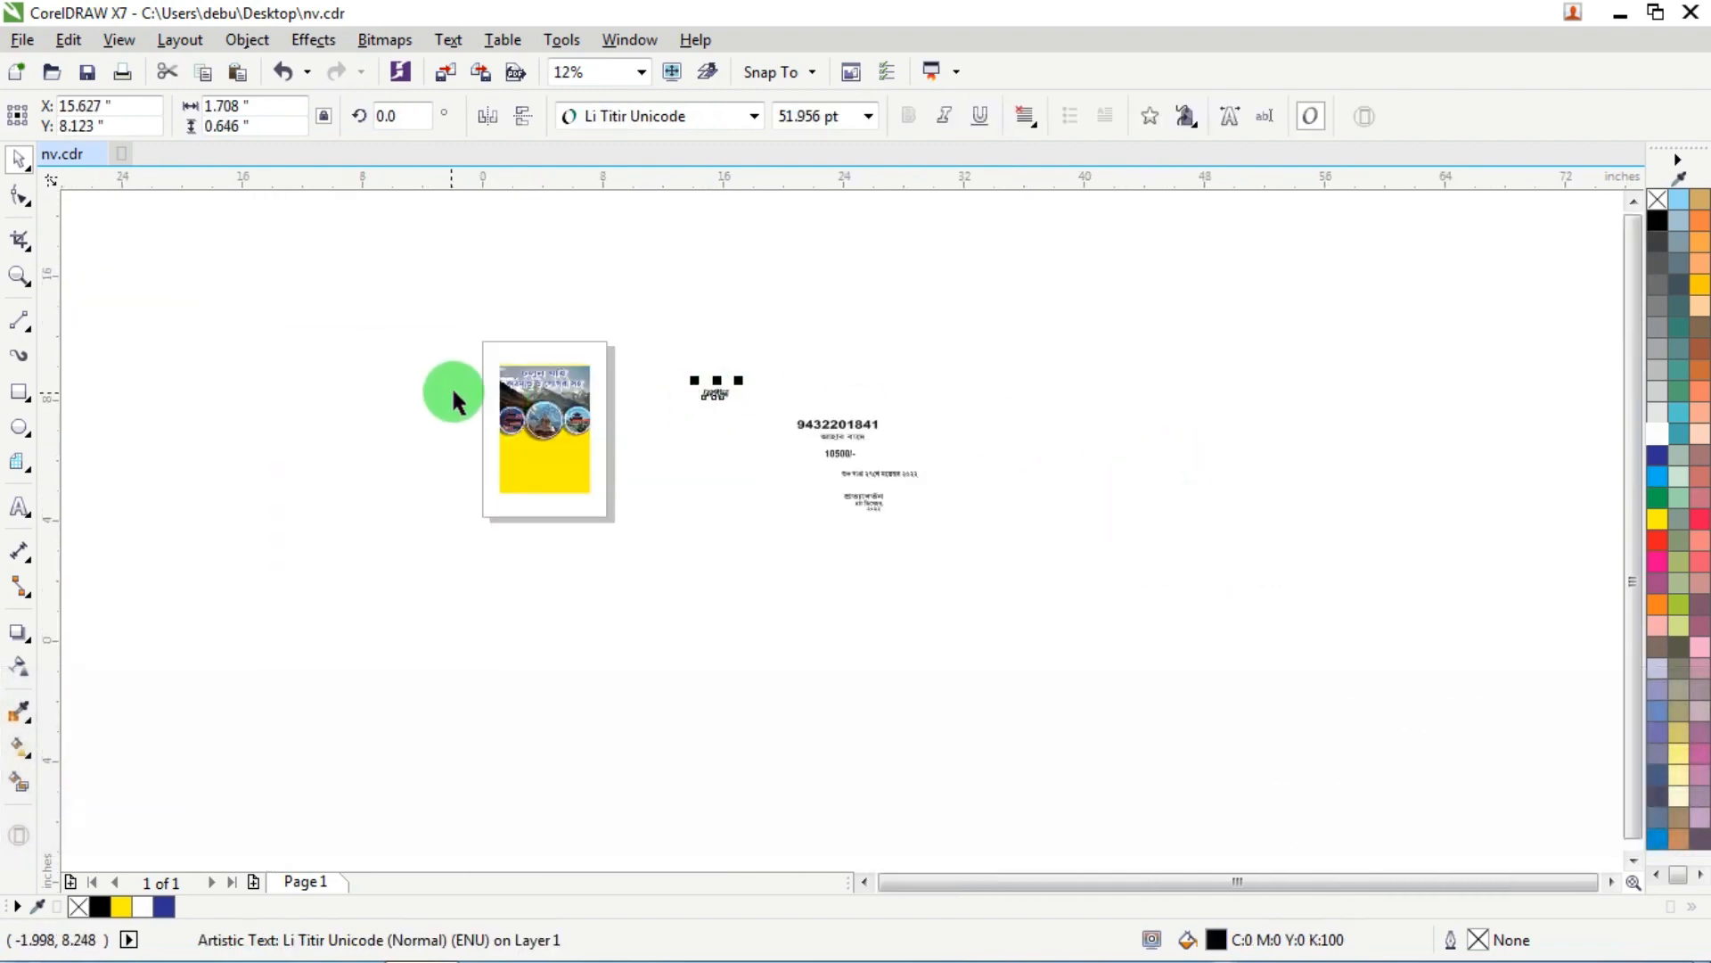
scroll(451, 394, up, 3)
scroll(1248, 392, down, 1)
scroll(1034, 377, down, 1)
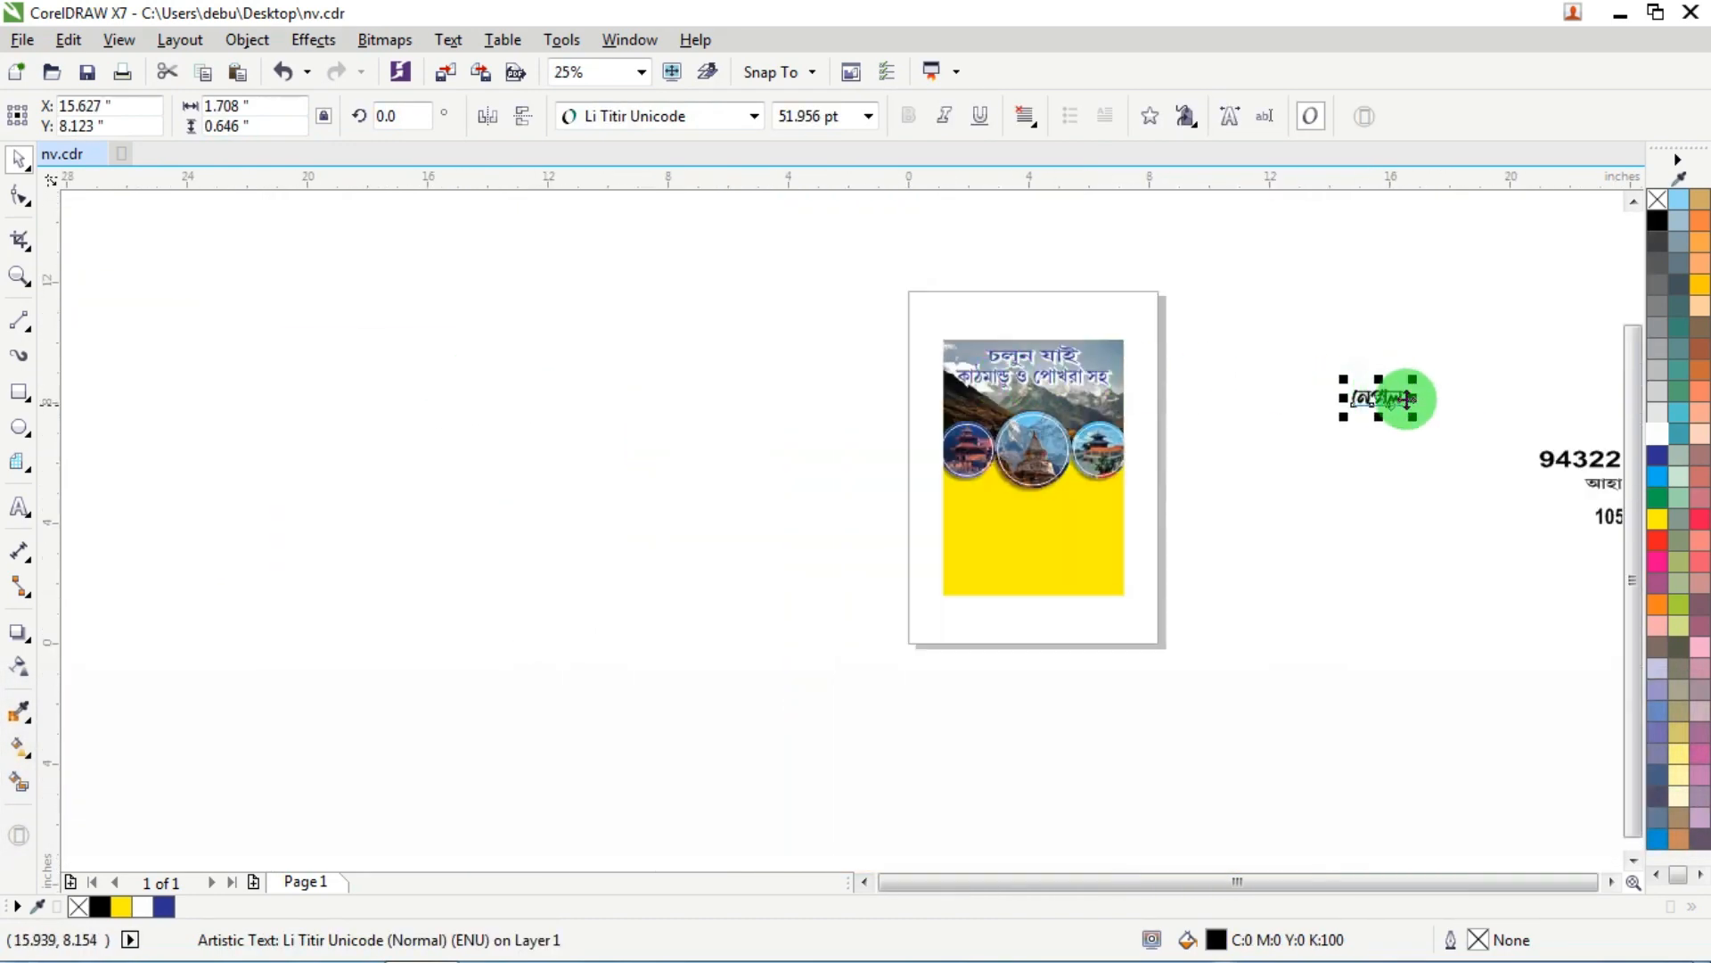
drag(1407, 399, 962, 410)
scroll(1081, 415, up, 2)
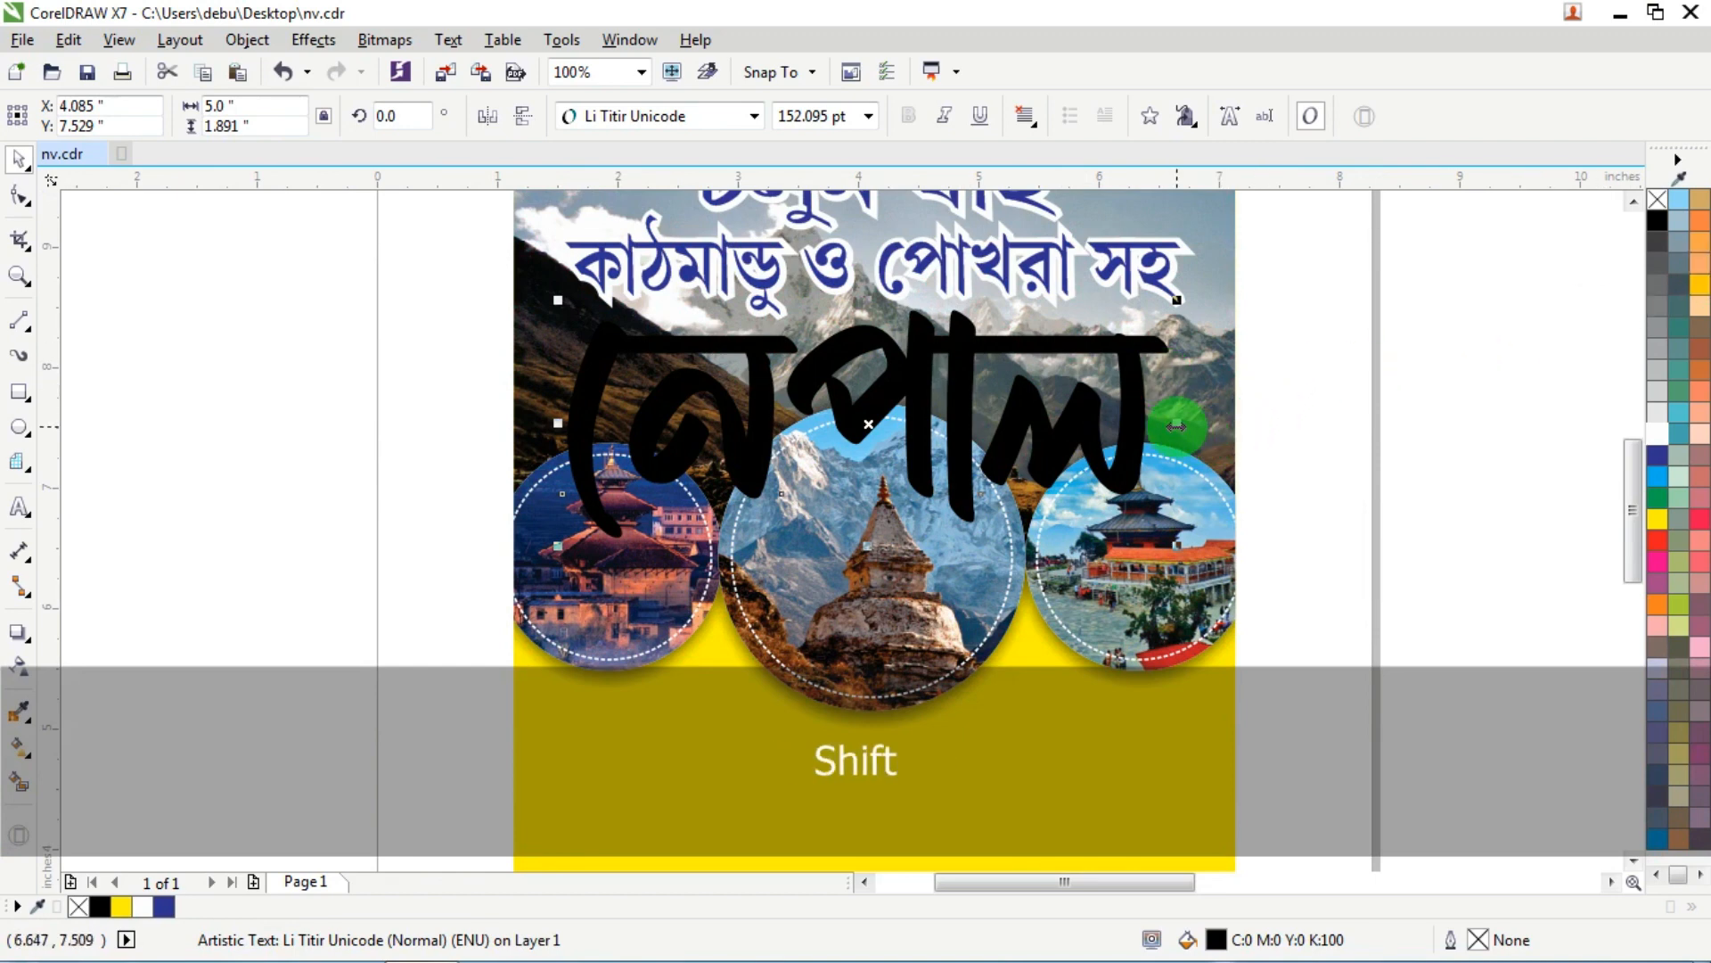
Step: Resize the "নেপাল" title to about 5.67 in wide and 1.73 in high, and fill it red (M100 Y100)
drag(1177, 426, 1215, 430)
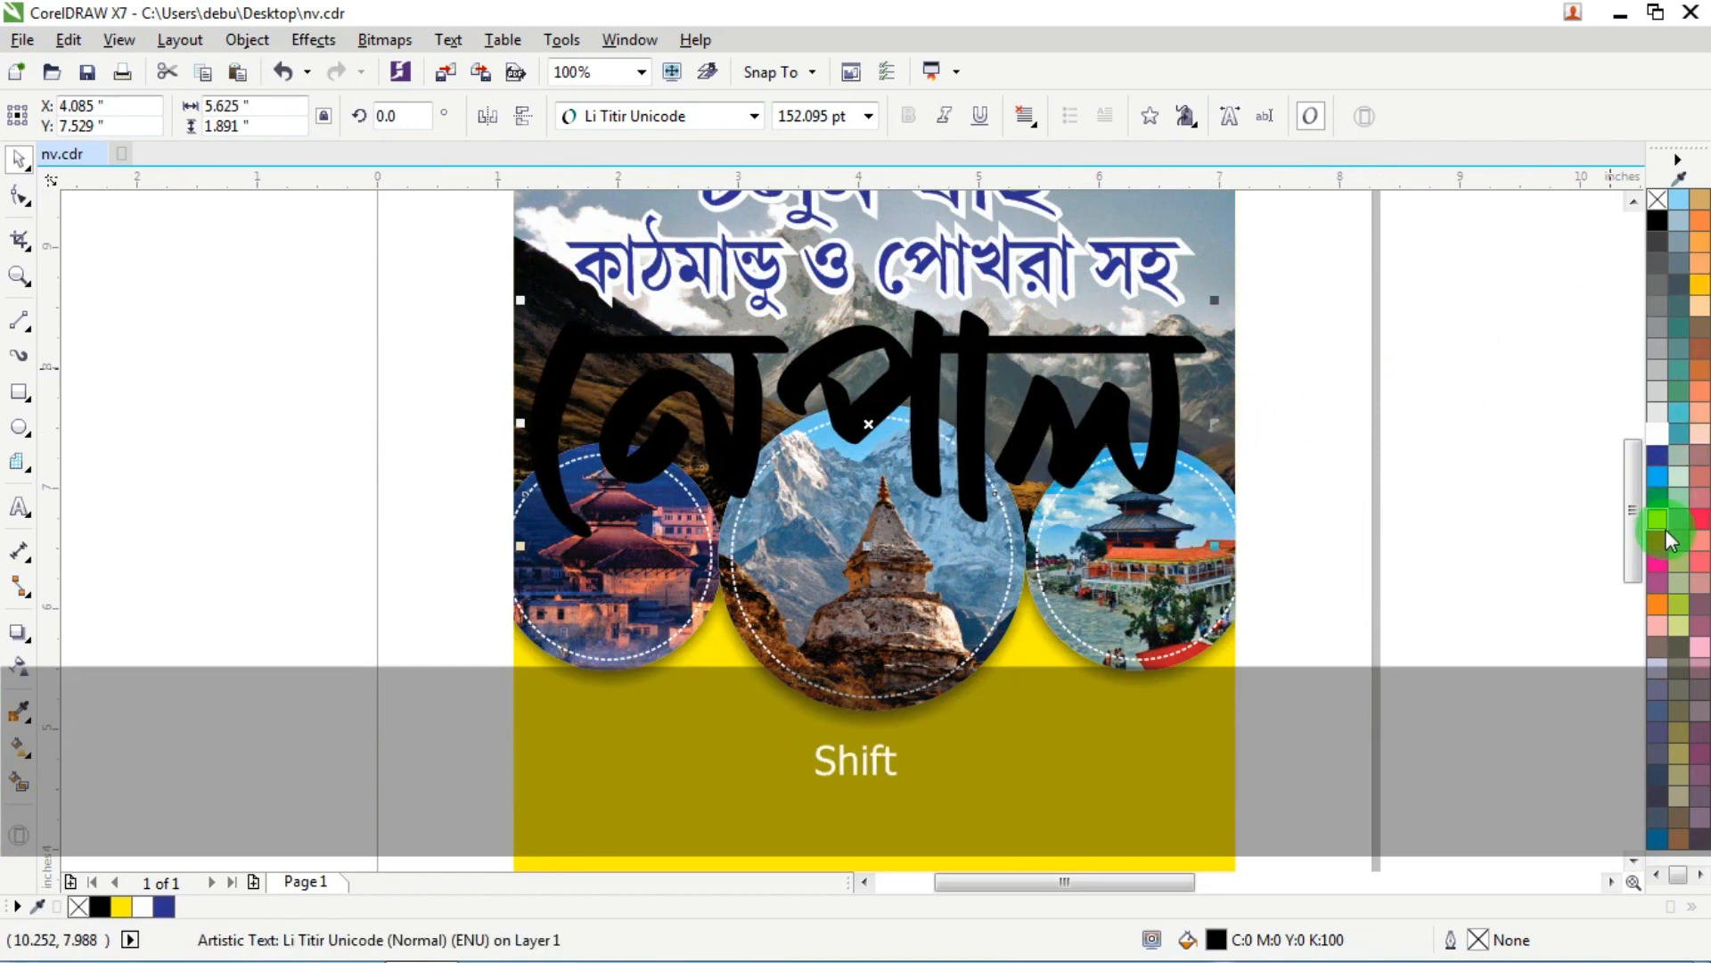
click(1638, 540)
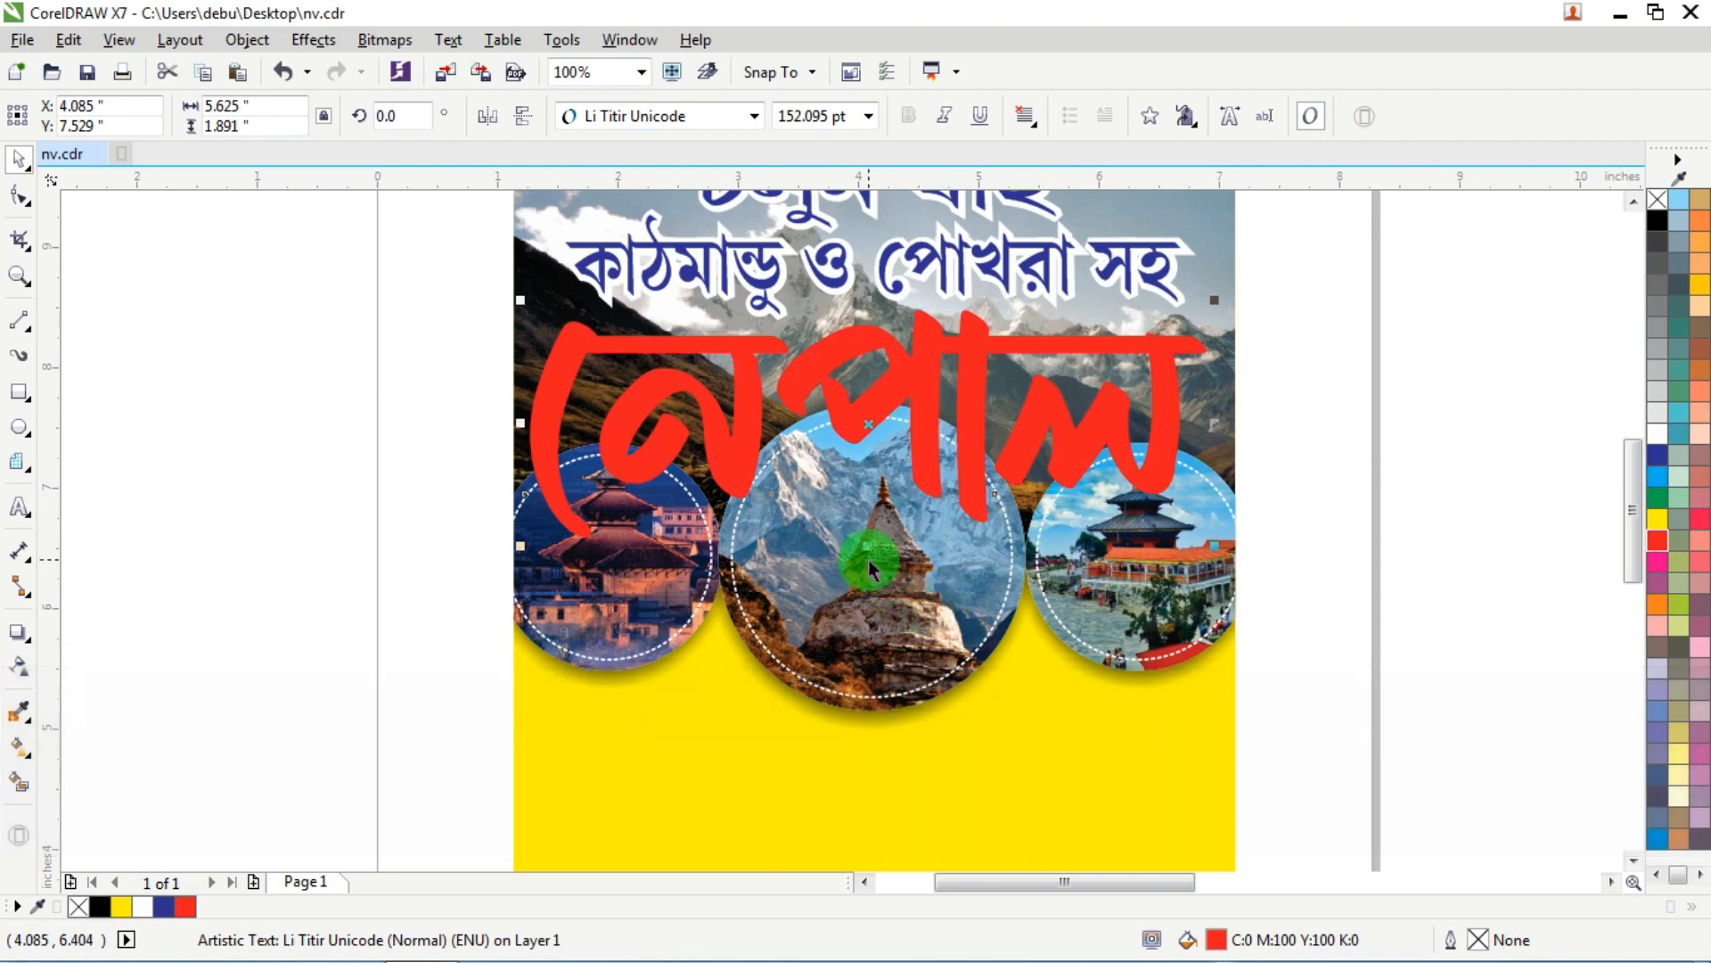
drag(865, 535, 870, 525)
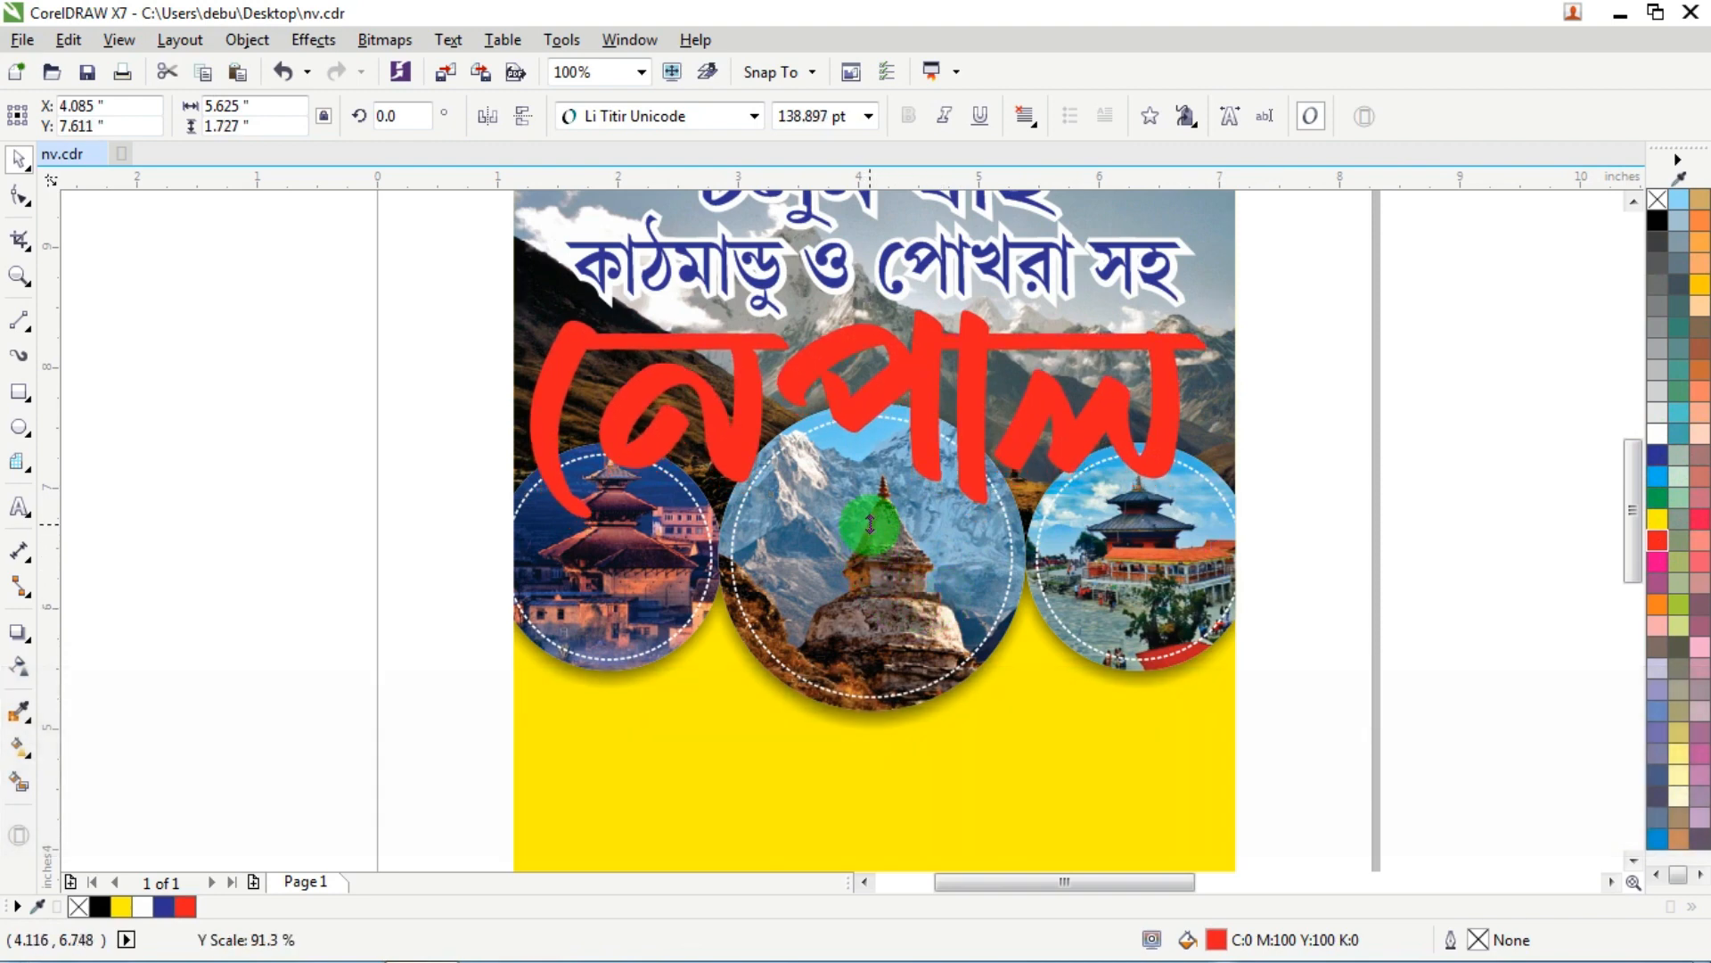
drag(1220, 426, 1223, 426)
Step: Copy the red "নেপাল" title, and give the original a white fill and a 15 pt white outline
right_click(1175, 426)
click(1237, 606)
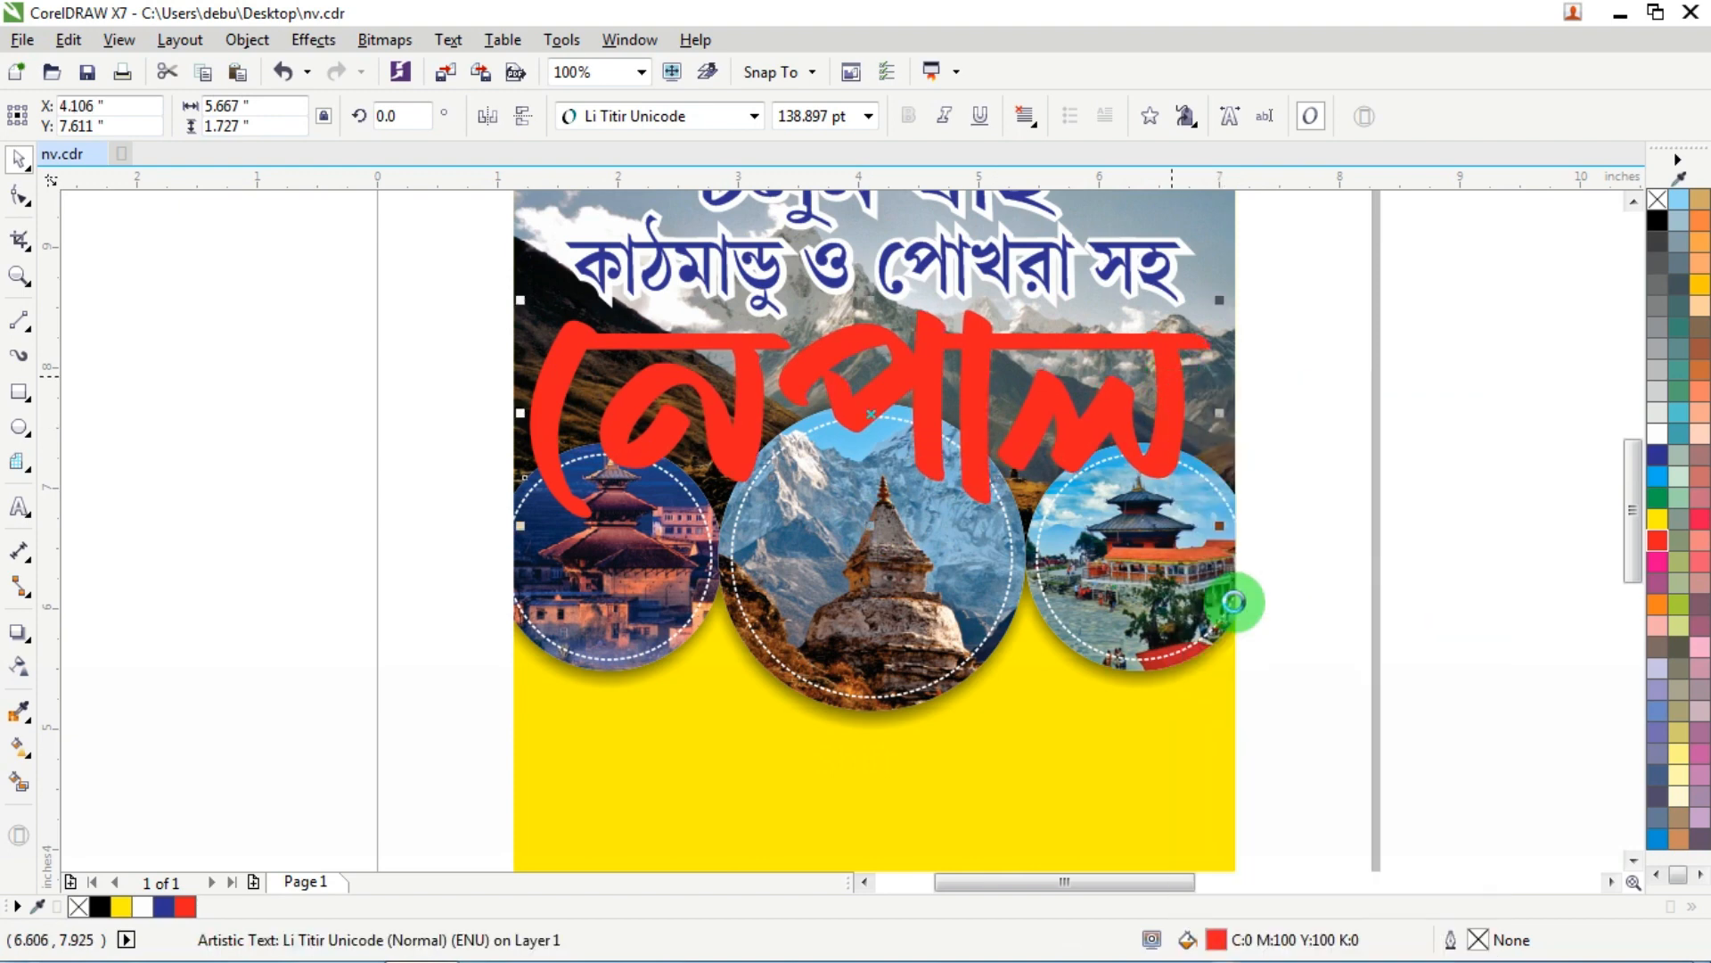
click(1658, 435)
right_click(1658, 435)
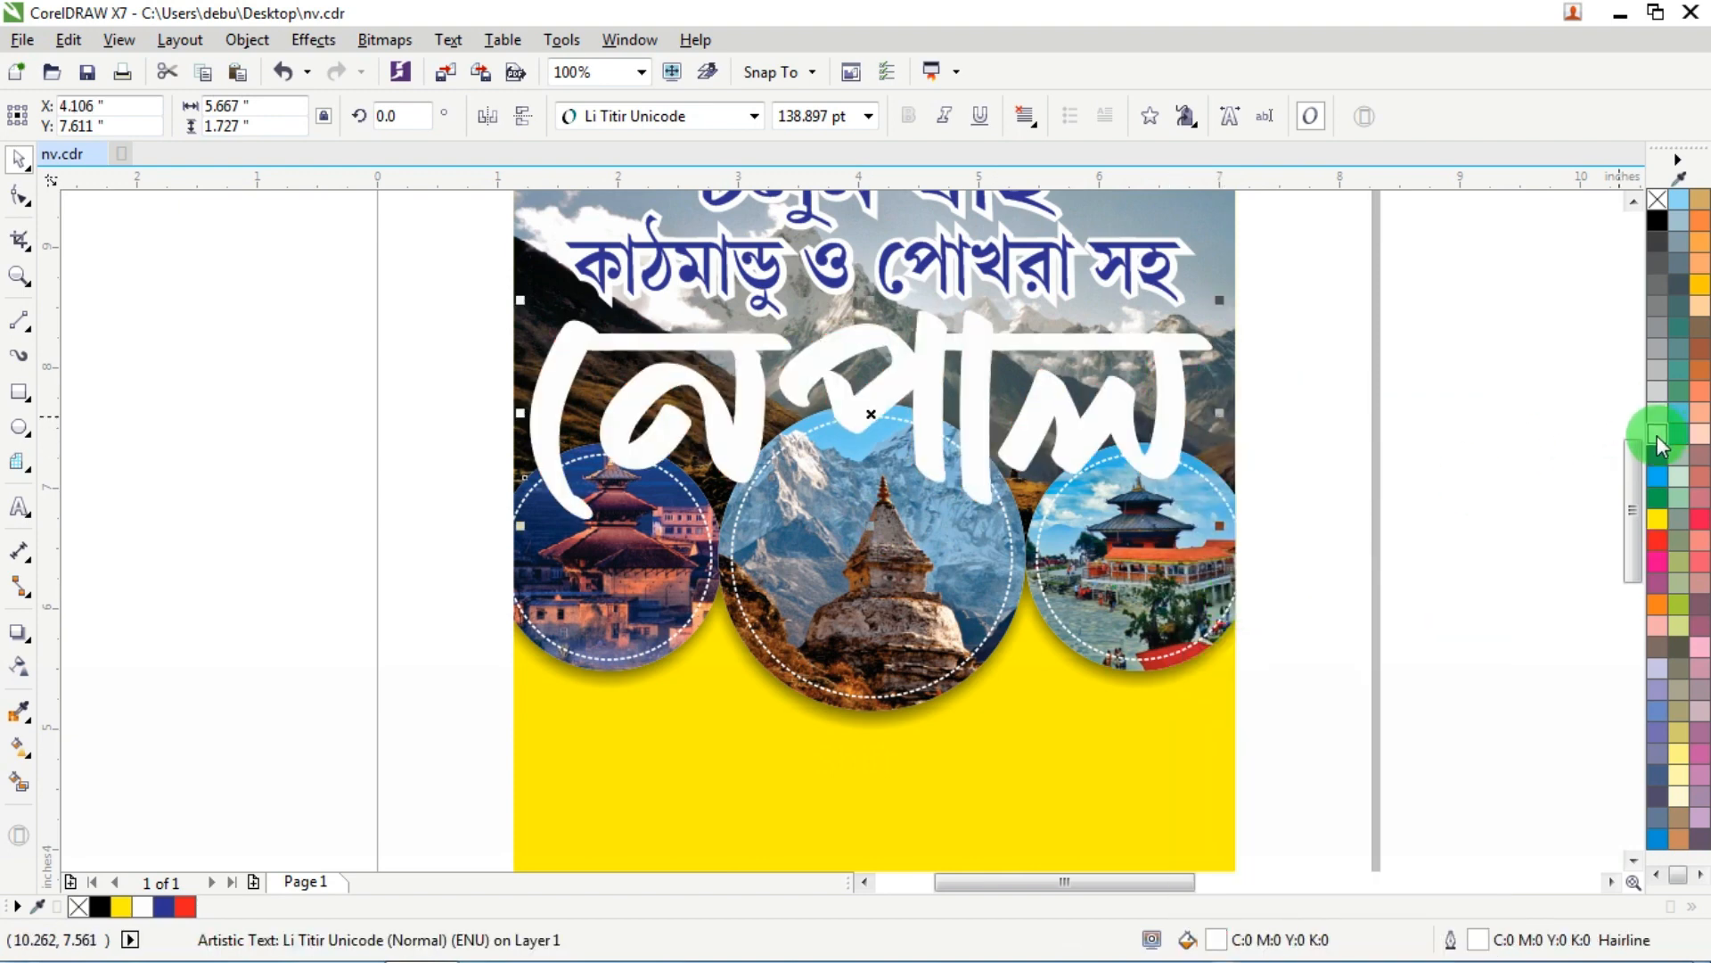
key(F12)
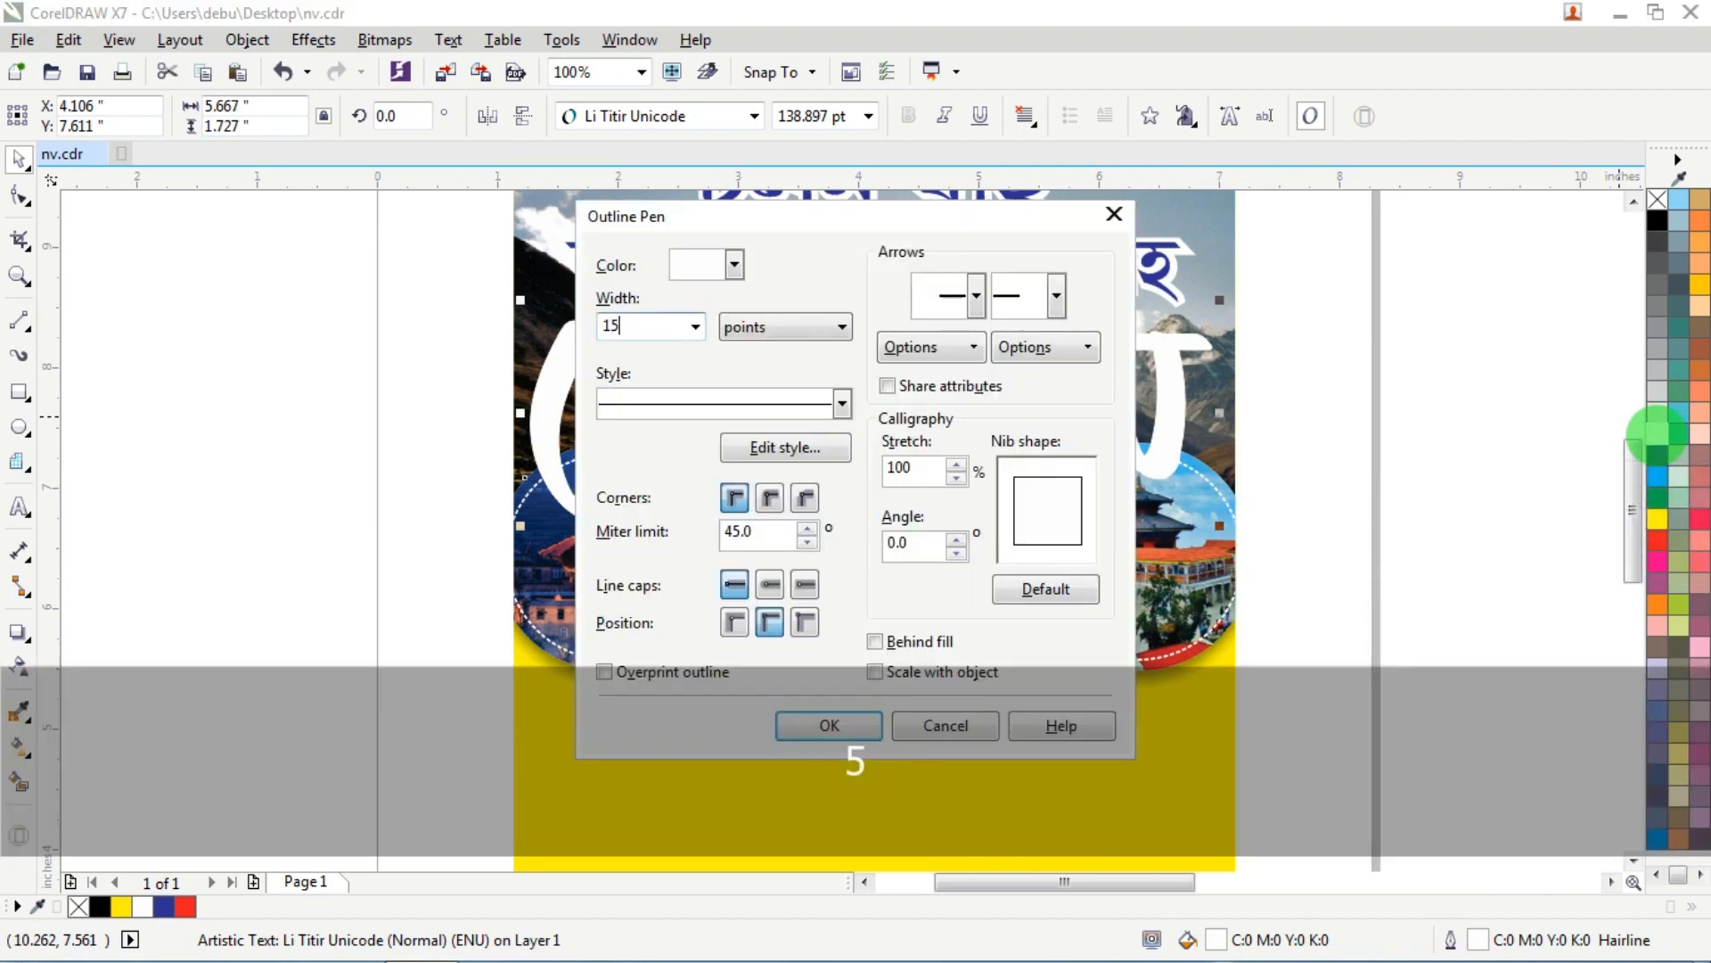
text(15)
key(Return)
right_click(1377, 260)
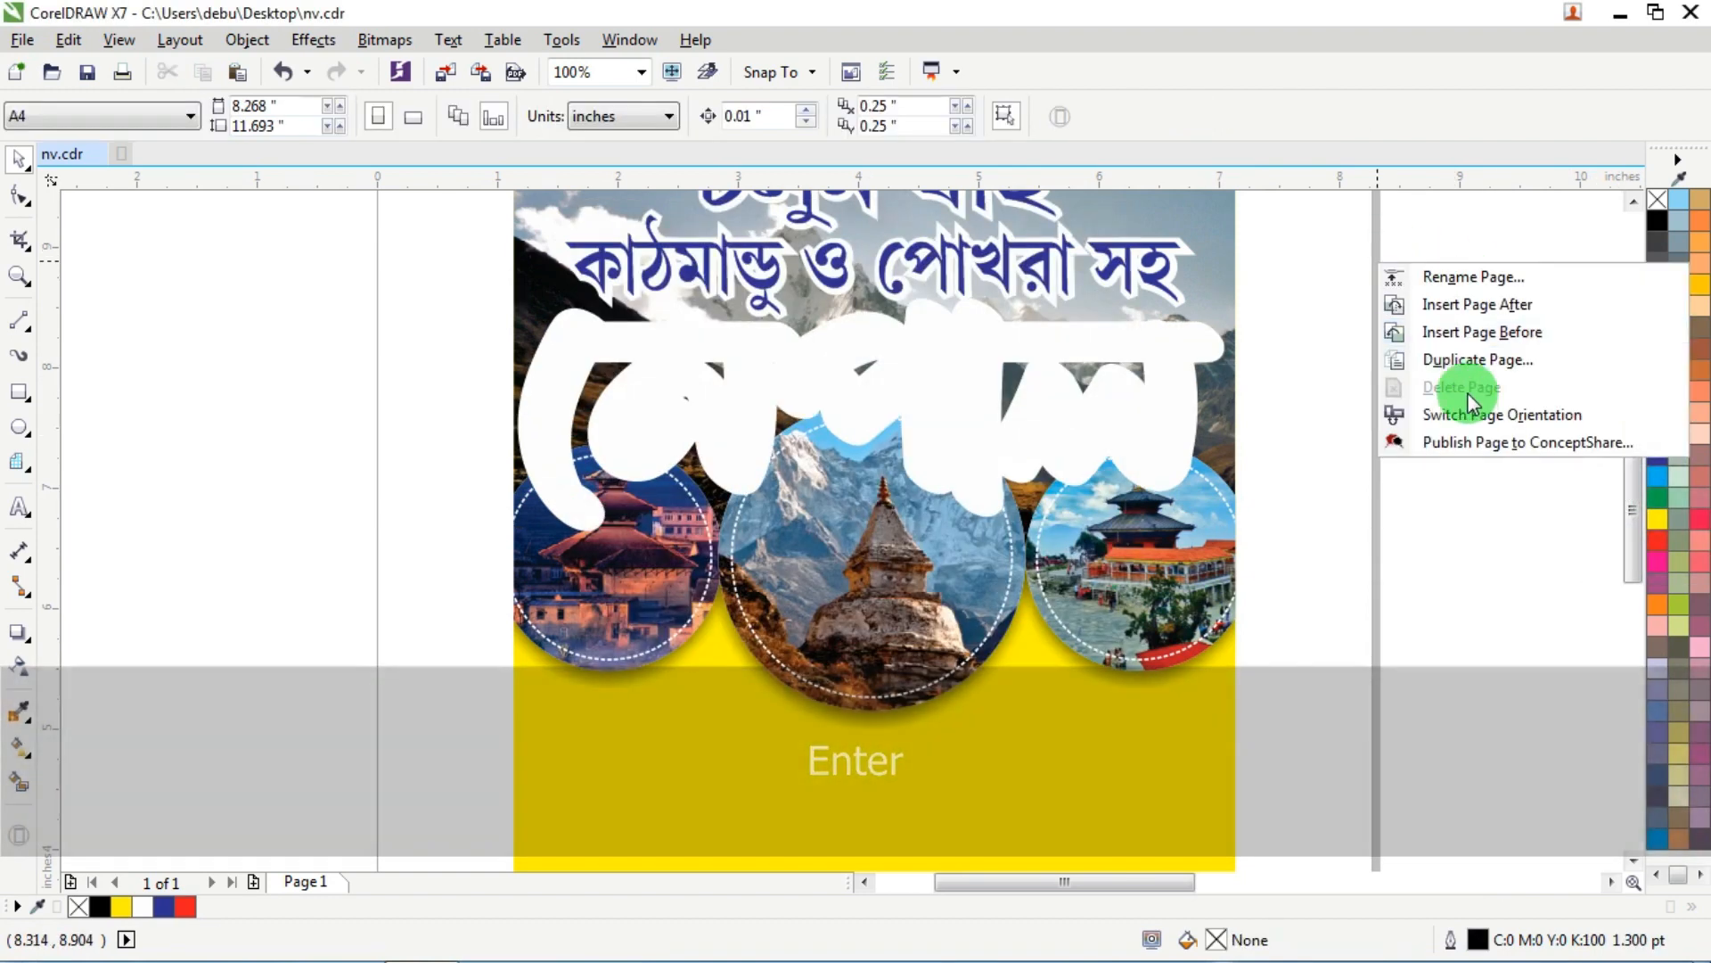
click(1458, 630)
right_click(1380, 387)
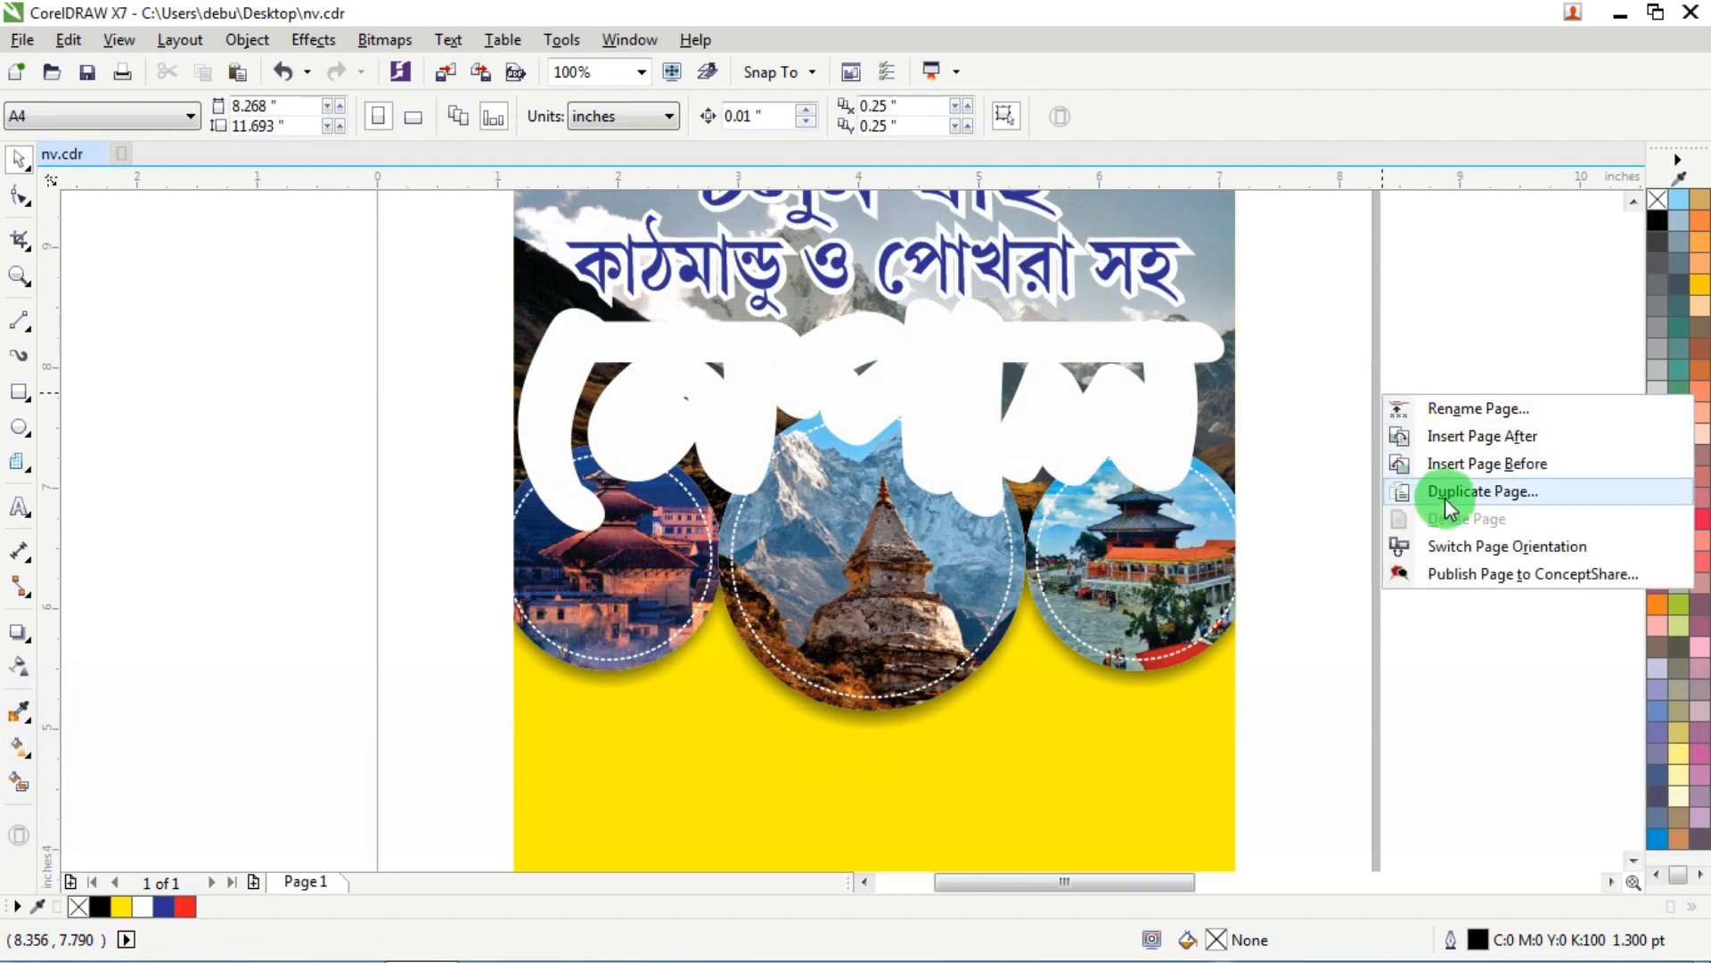
click(1446, 497)
click(1173, 374)
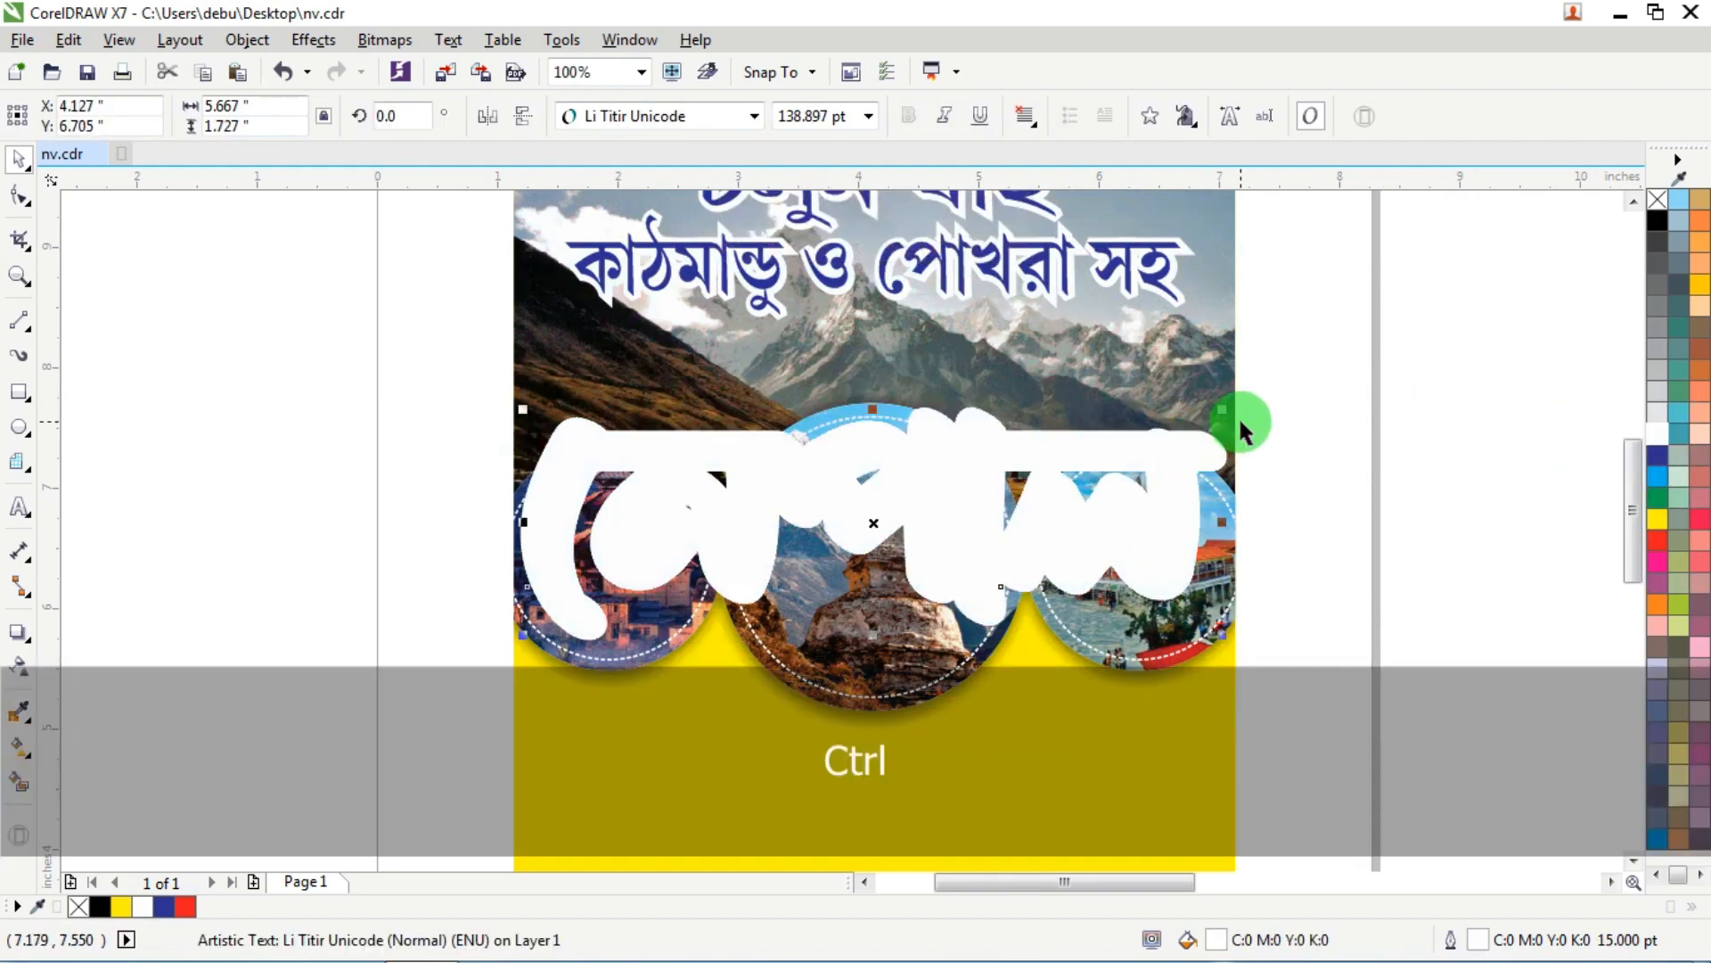
key(ctrl+z)
Step: Paste the red "নেপাল" copy on top of its white-outlined version
right_click(239, 315)
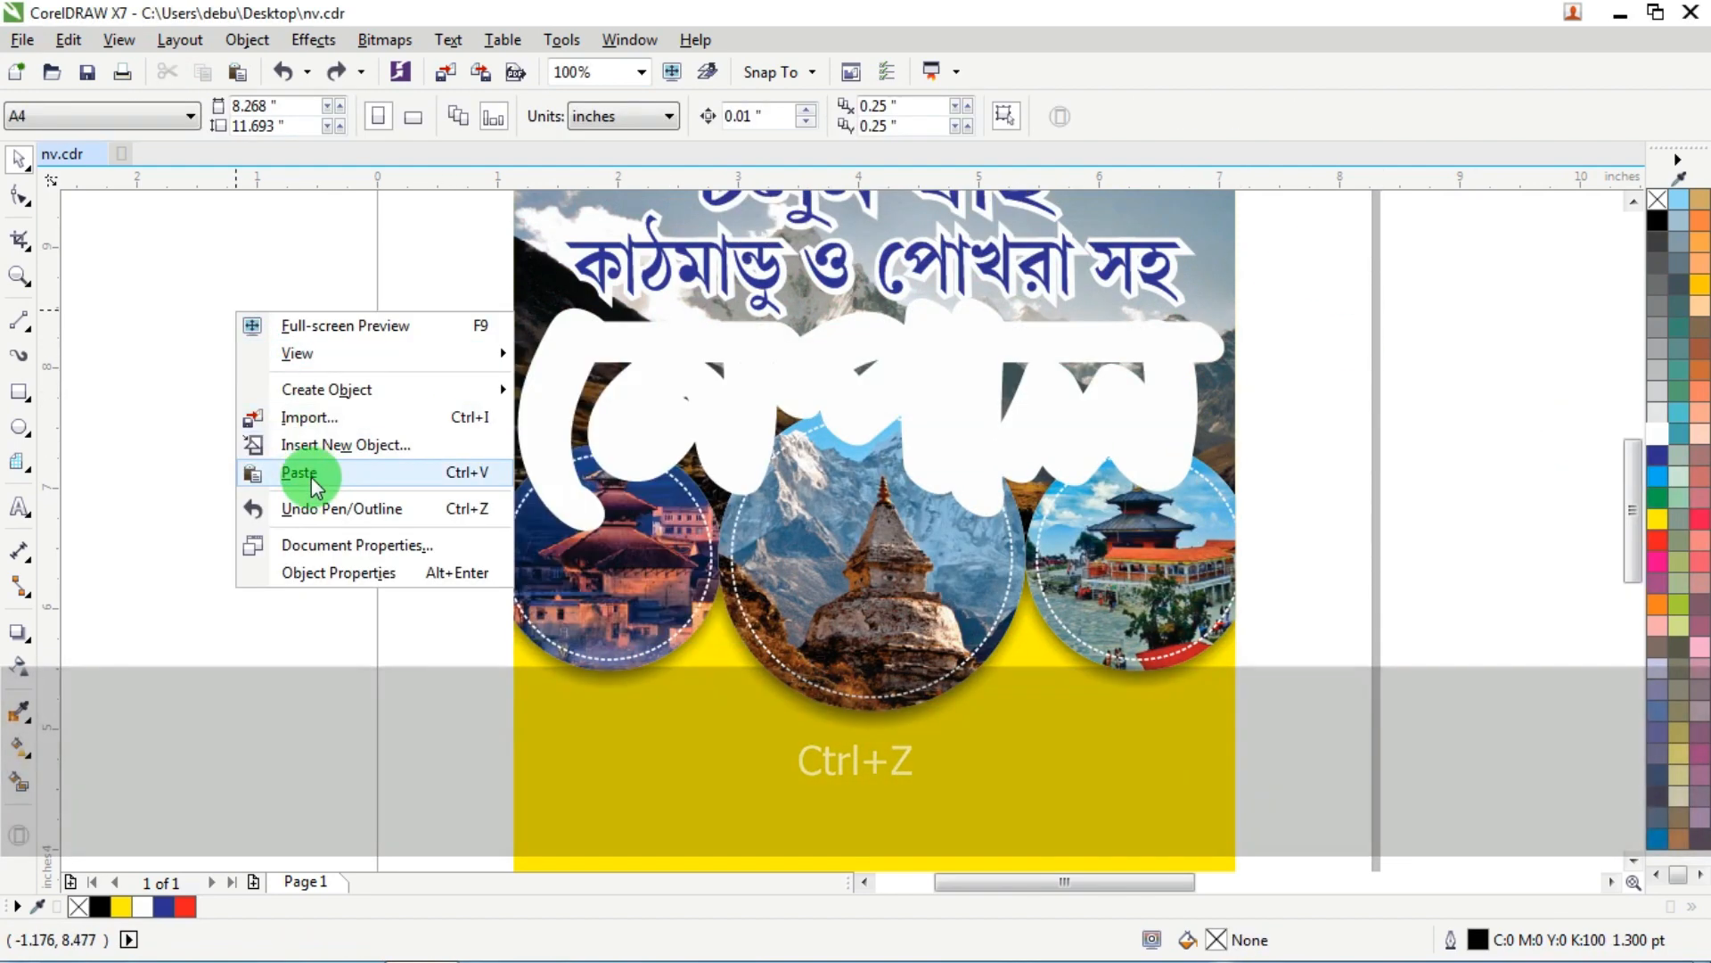
click(268, 472)
click(1427, 634)
Step: Nudge the red and white "নেপাল" layers down together and centre them horizontally on the poster
drag(1233, 577, 496, 286)
key(Down)
key(Down)
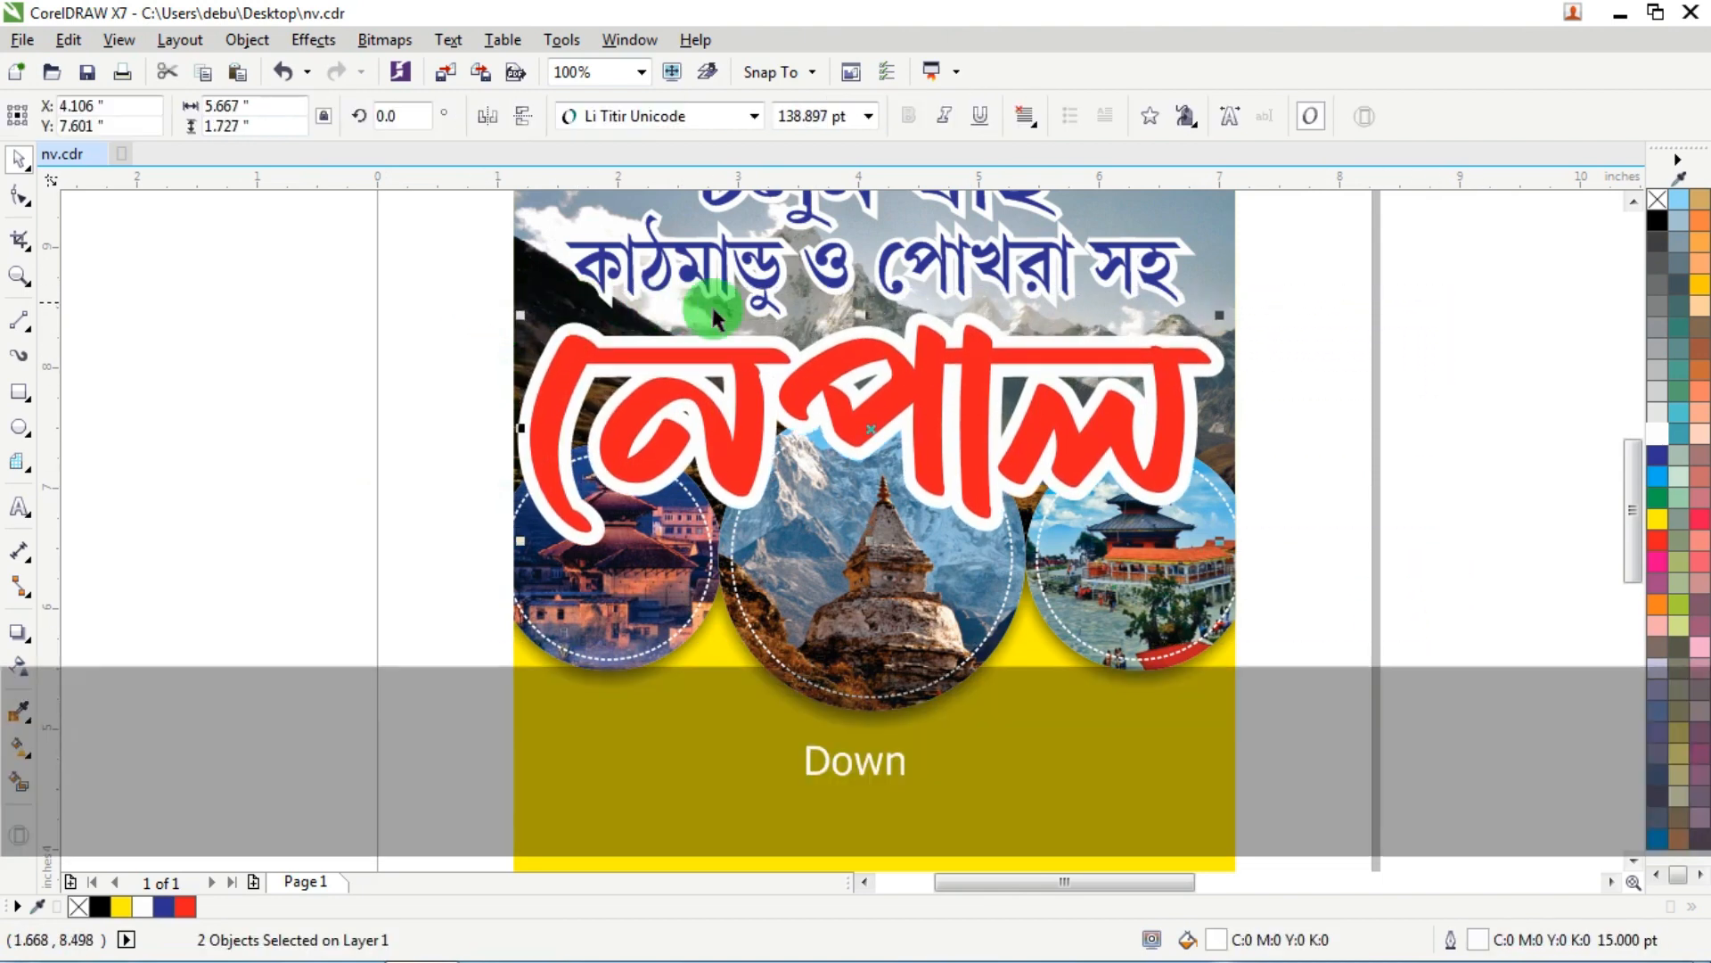
key(shift)
key(c)
click(1383, 398)
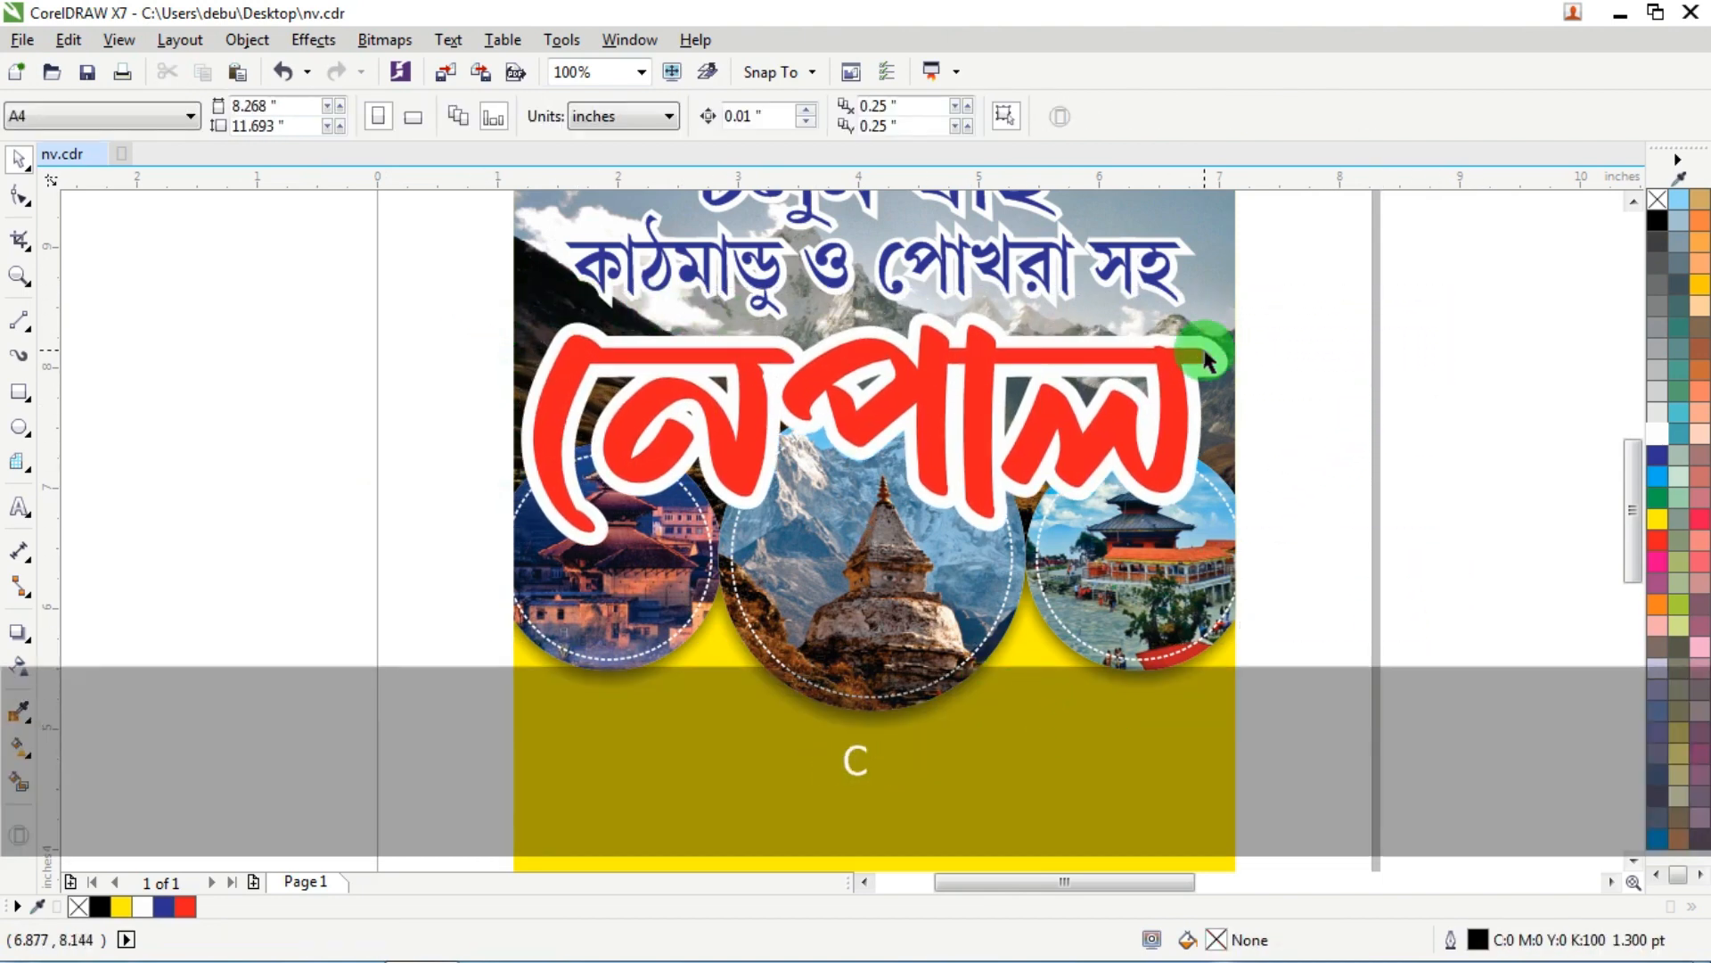
Step: Narrow both "নেপাল" title layers together to about 5.54 in wide by pulling in their left edge
click(524, 448)
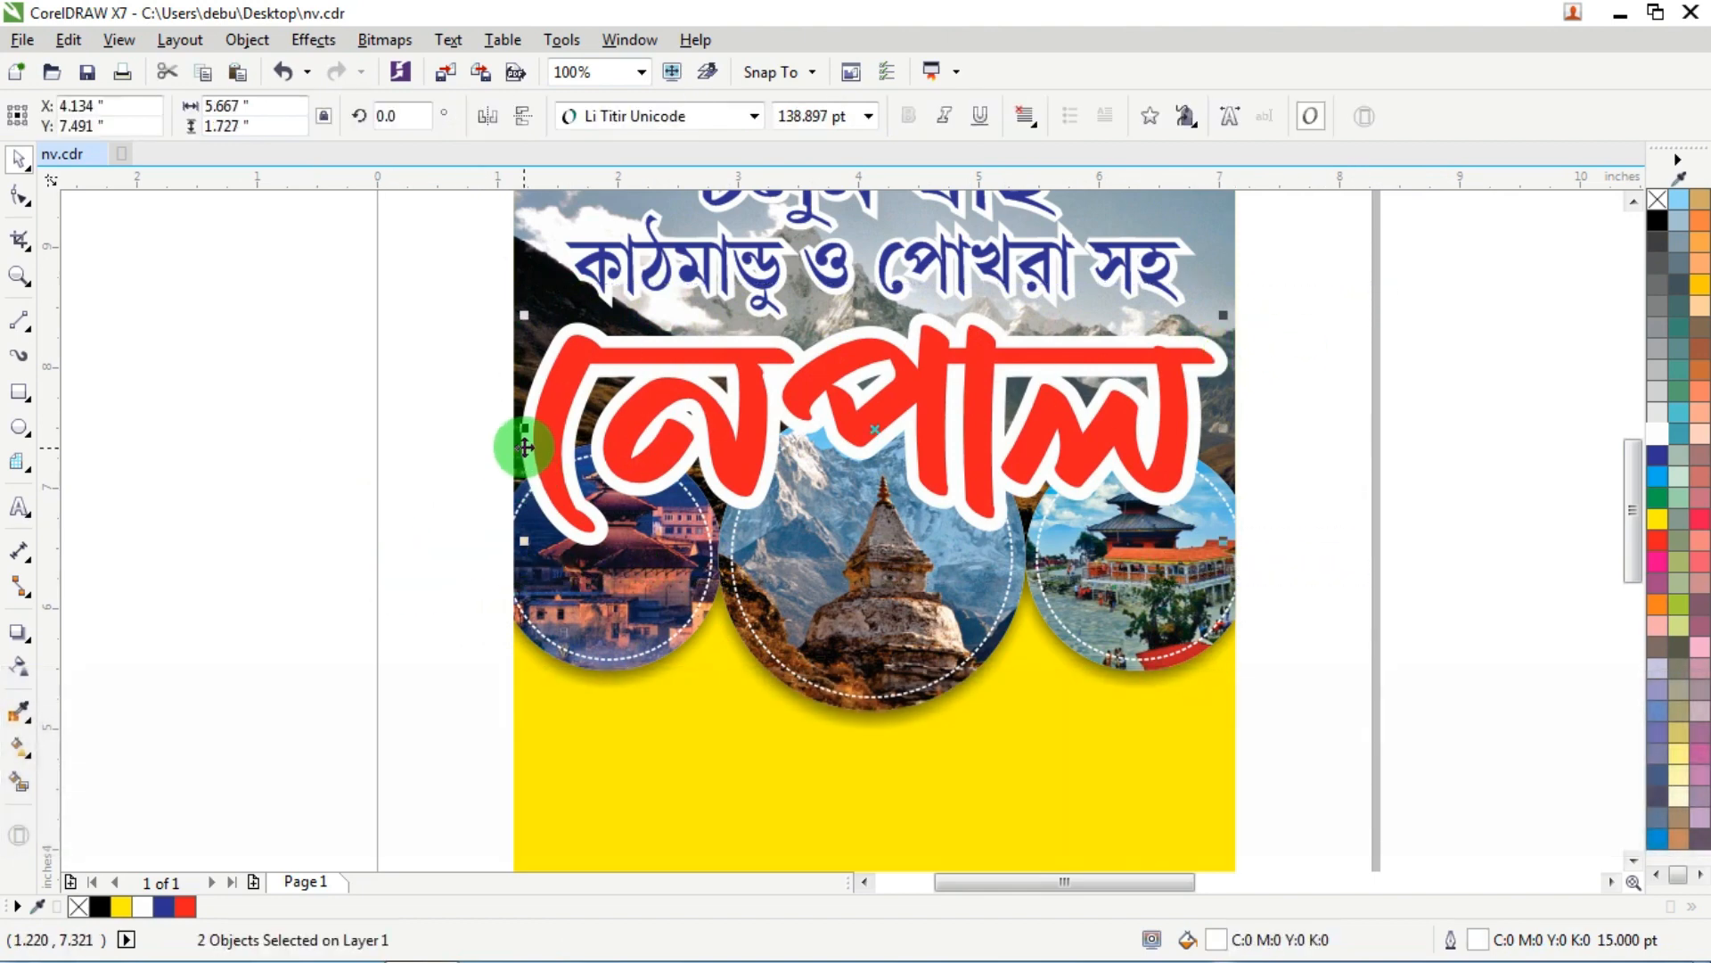
drag(540, 437, 540, 437)
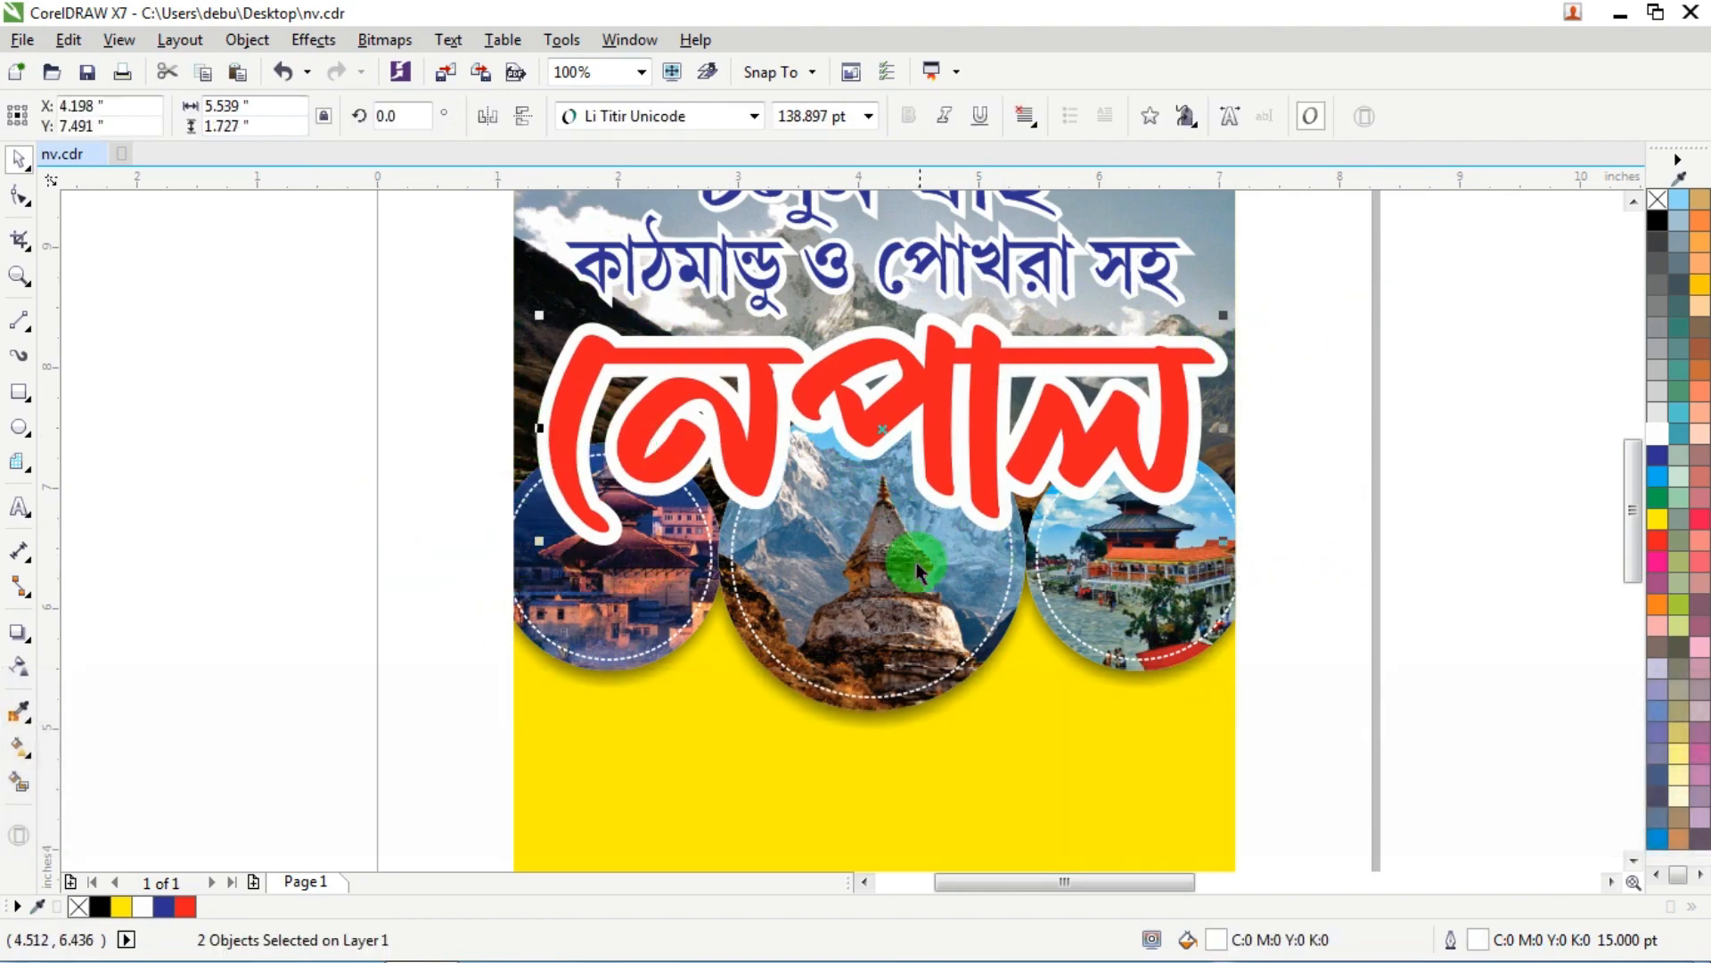
scroll(1223, 286, down, 1)
scroll(1234, 272, up, 1)
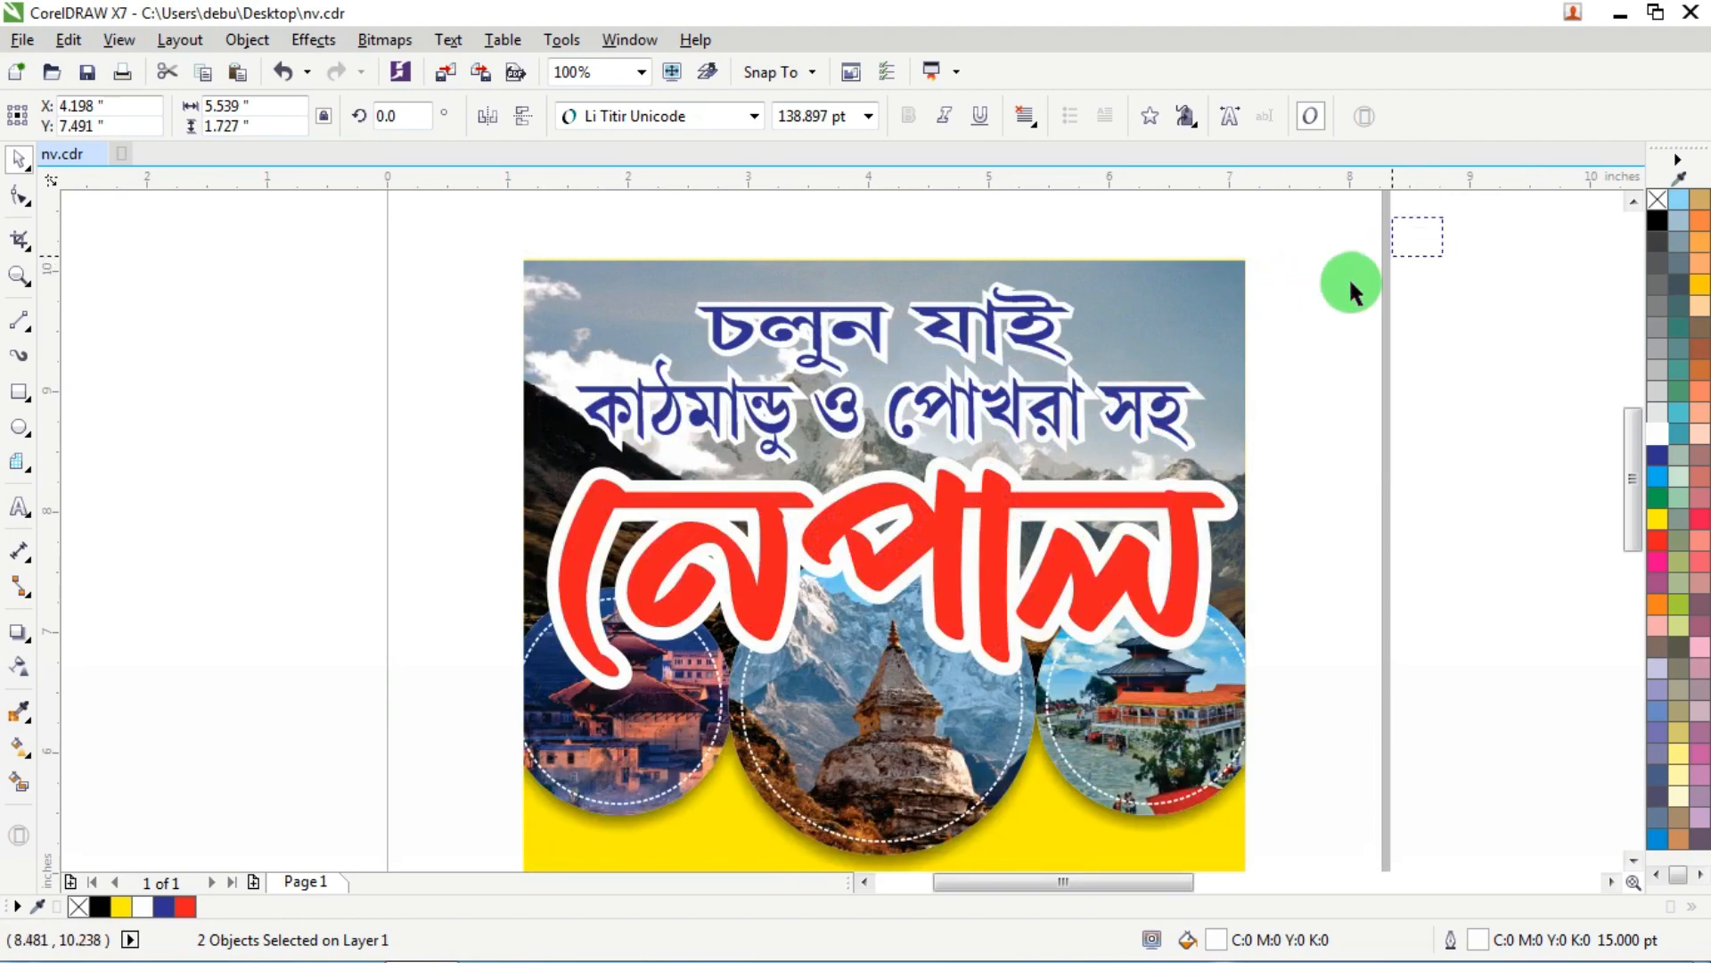
Step: Select the heading group with both "নেপাল" title layers and nudge them up on the poster
drag(1351, 283, 377, 729)
key(Up)
key(Up)
key(Up)
key(Up)
key(Up)
key(Up)
key(Up)
key(Up)
key(Up)
key(Up)
key(Up)
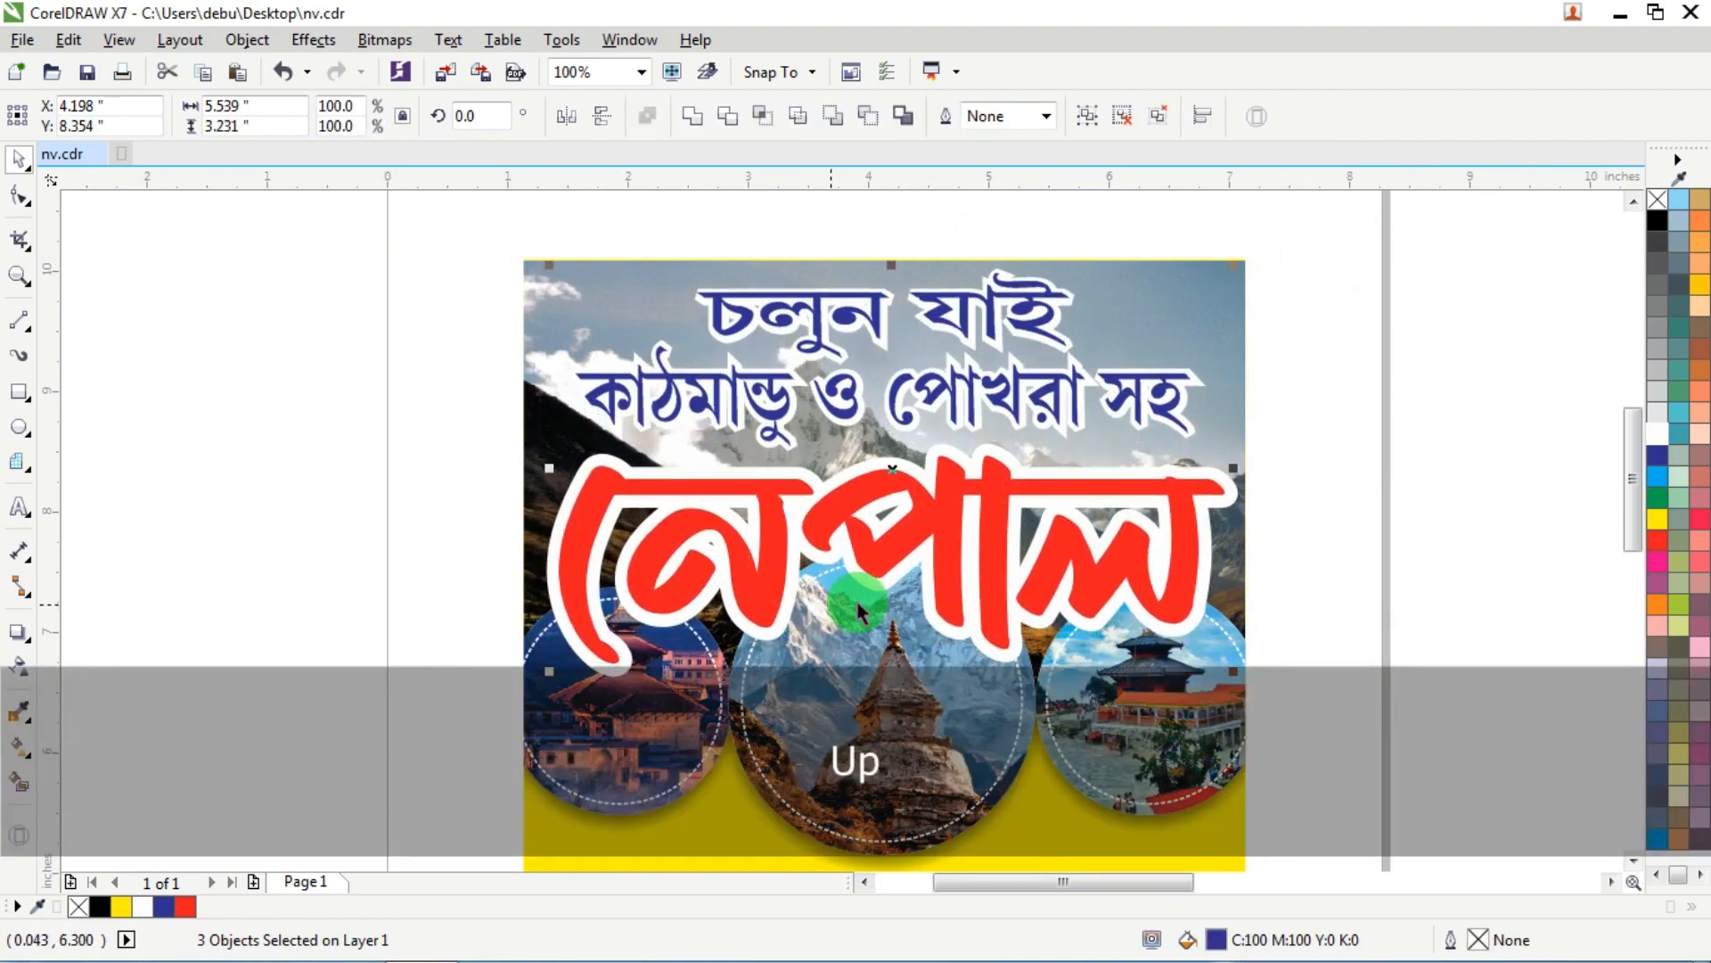
Step: Reduce the height of the heading and title slightly from the upper edge, and nudge them up
drag(1355, 223, 339, 753)
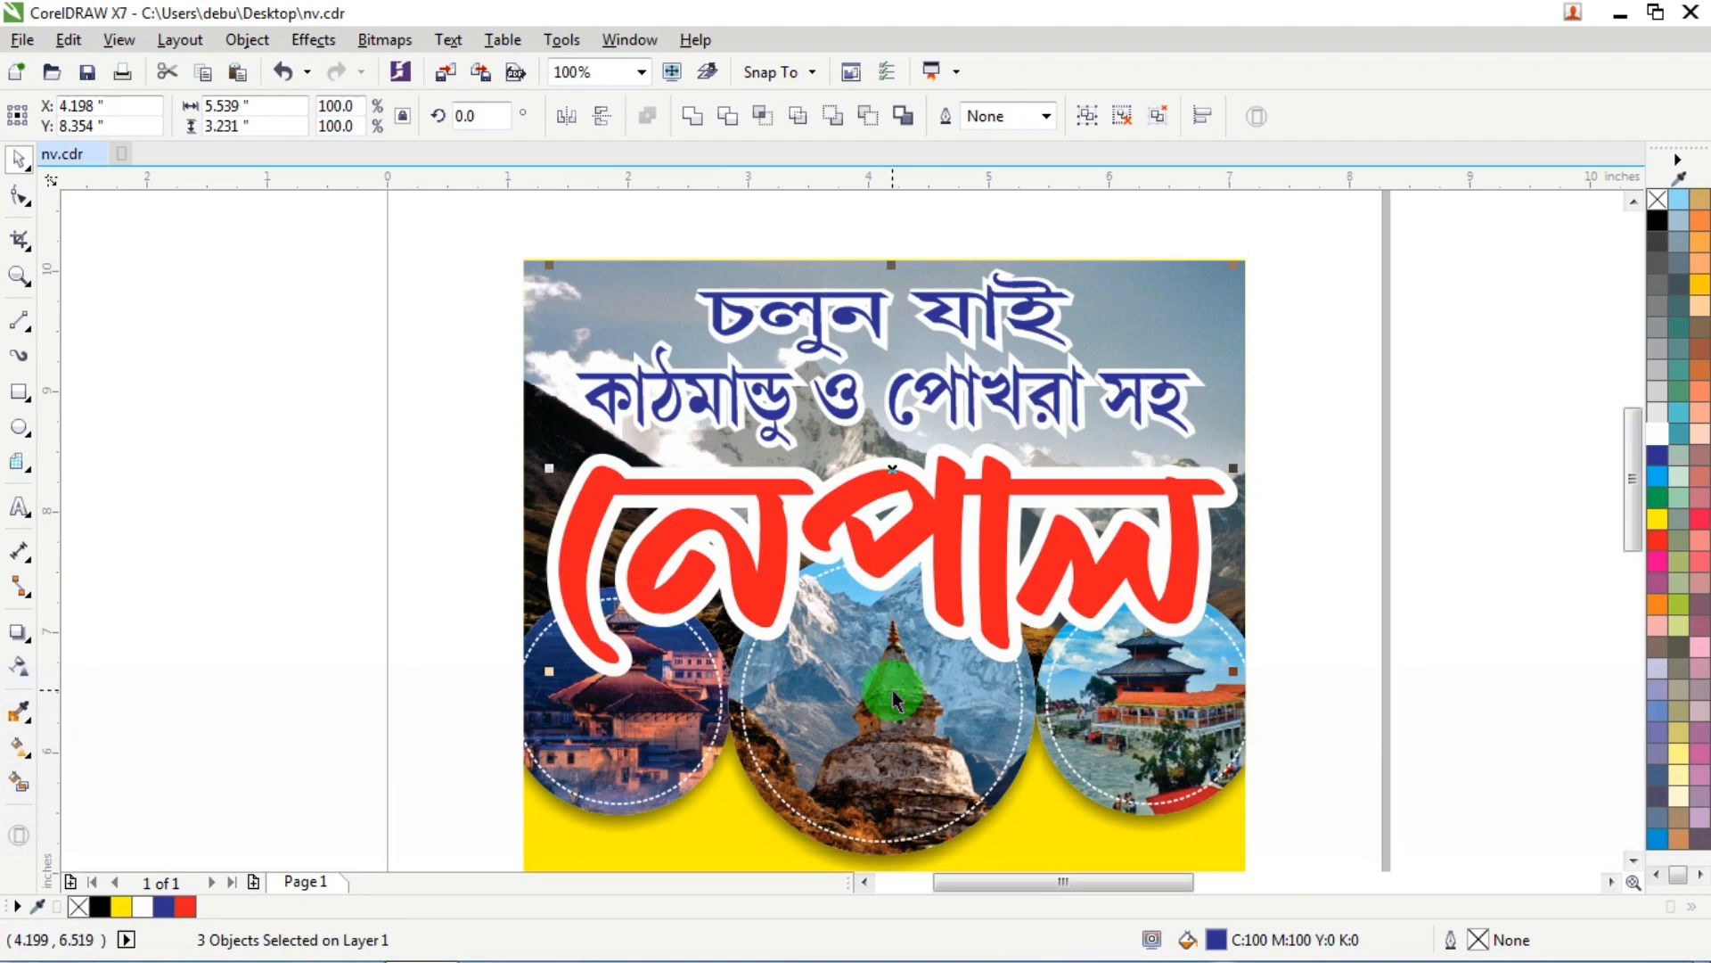
scroll(842, 669, down, 1)
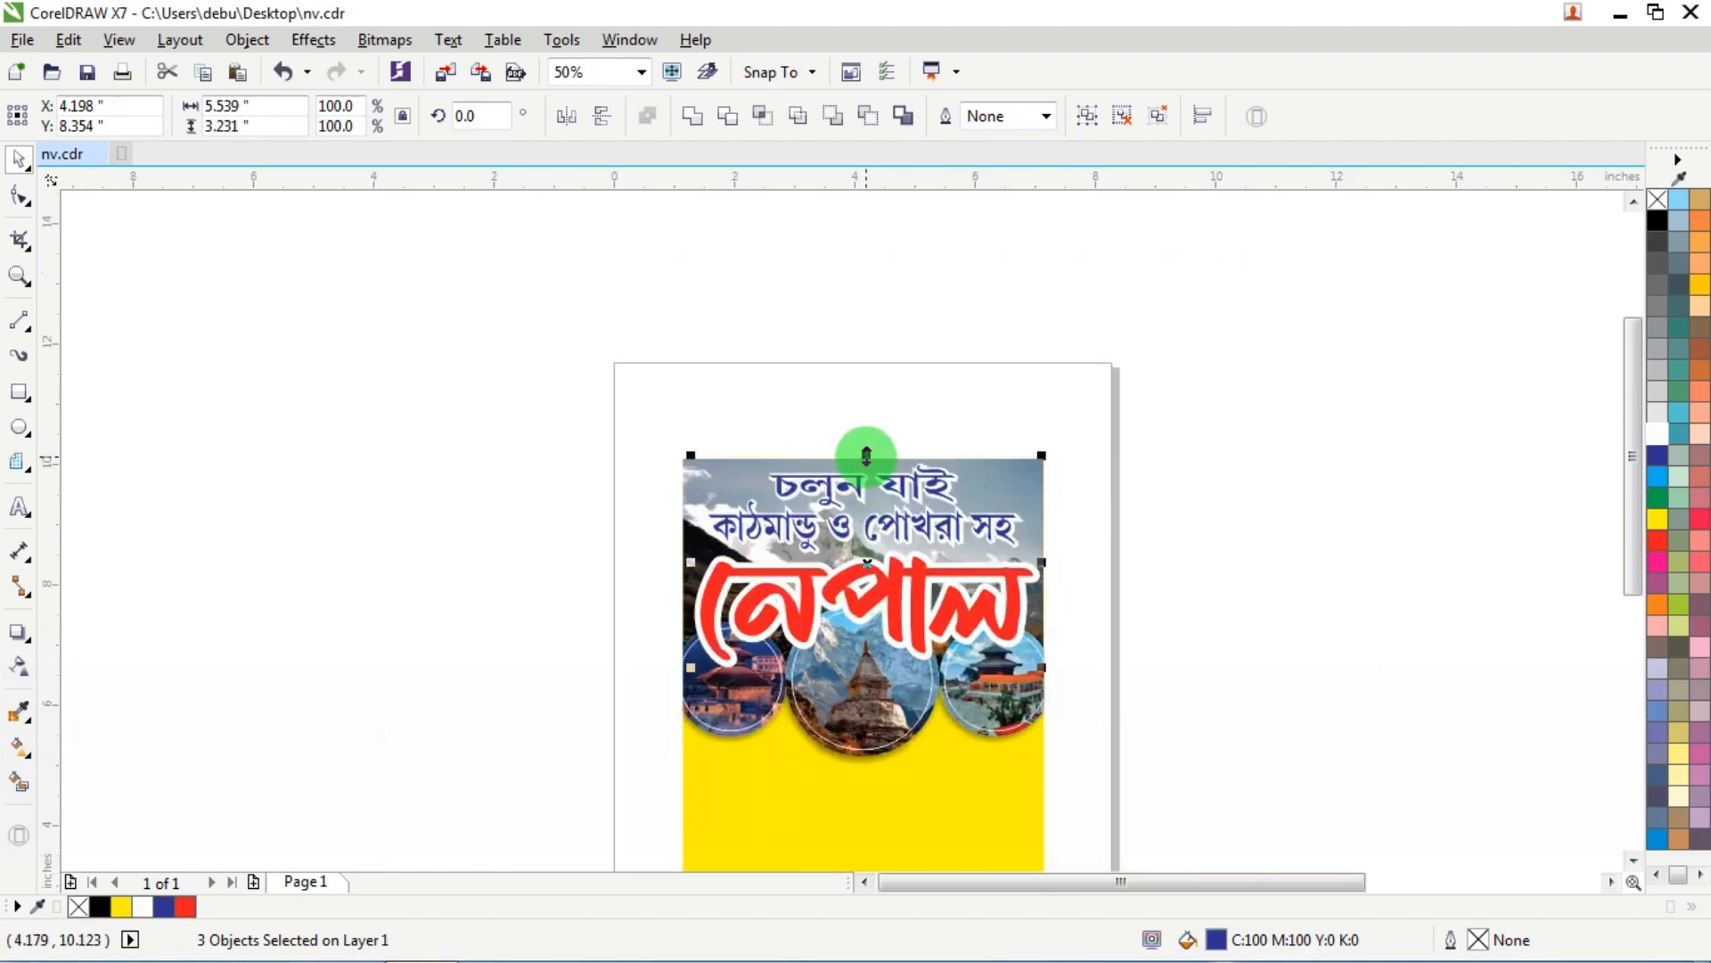
mouse_move(866, 455)
mouse_down()
mouse_move(888, 488)
mouse_move(883, 464)
mouse_up()
scroll(886, 485, up, 1)
key(Up)
scroll(883, 465, down, 1)
scroll(902, 682, up, 1)
click(1319, 430)
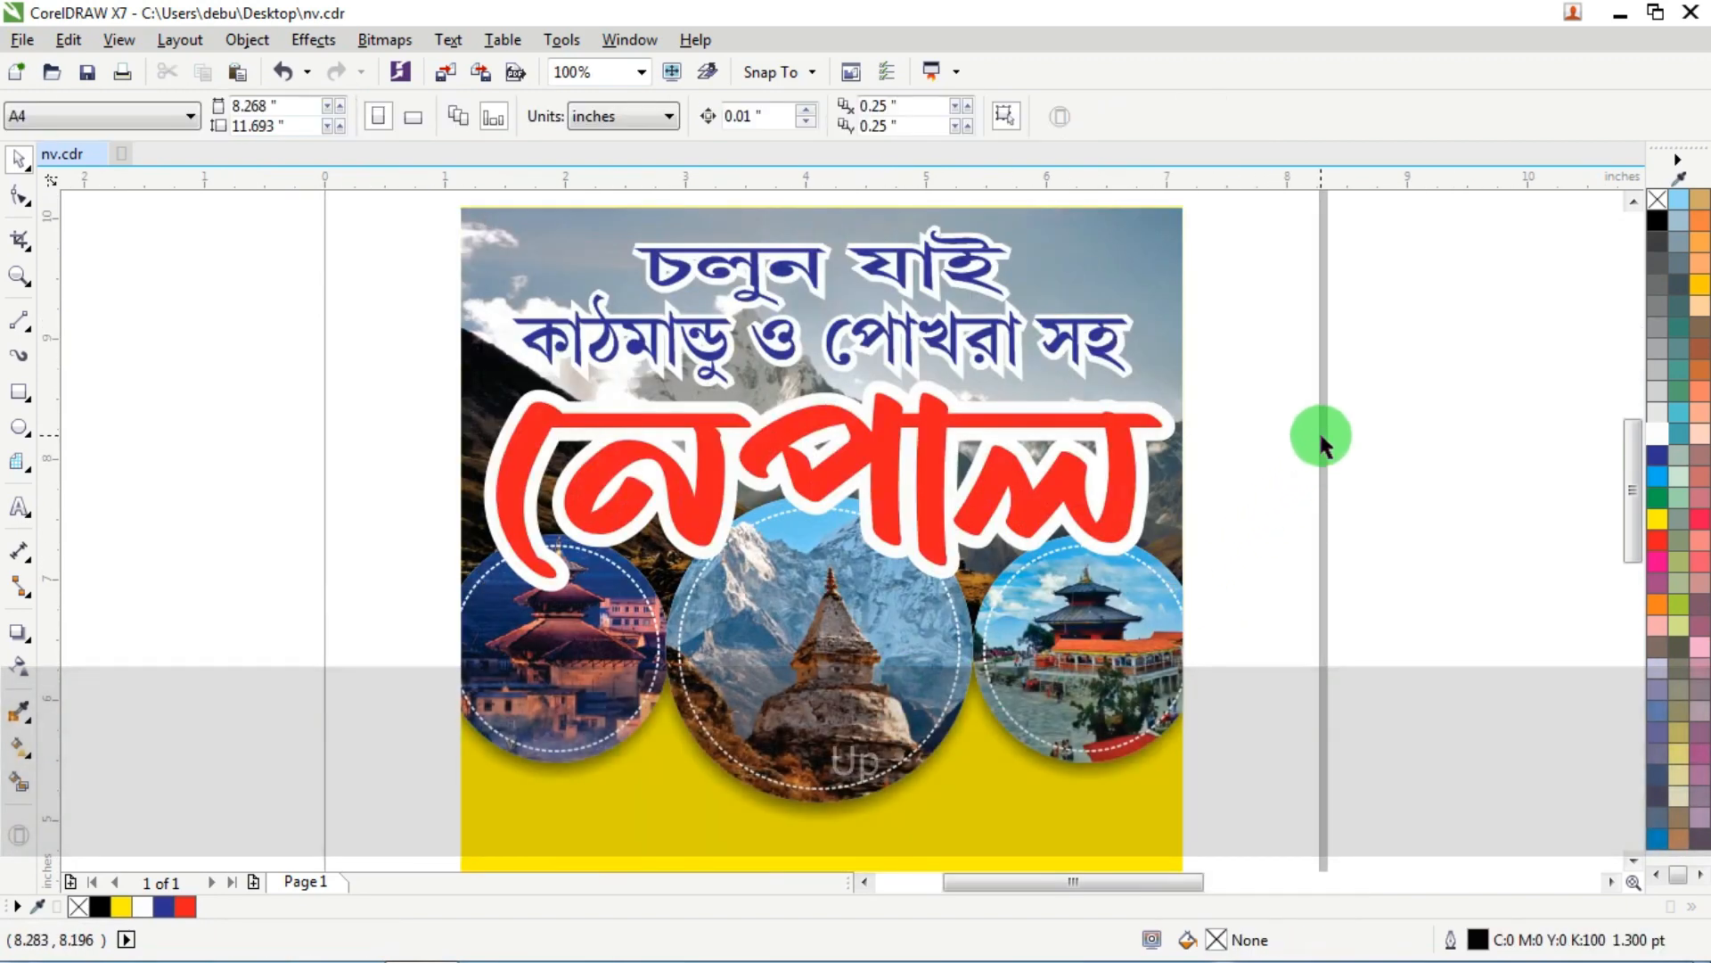
scroll(971, 369, down, 1)
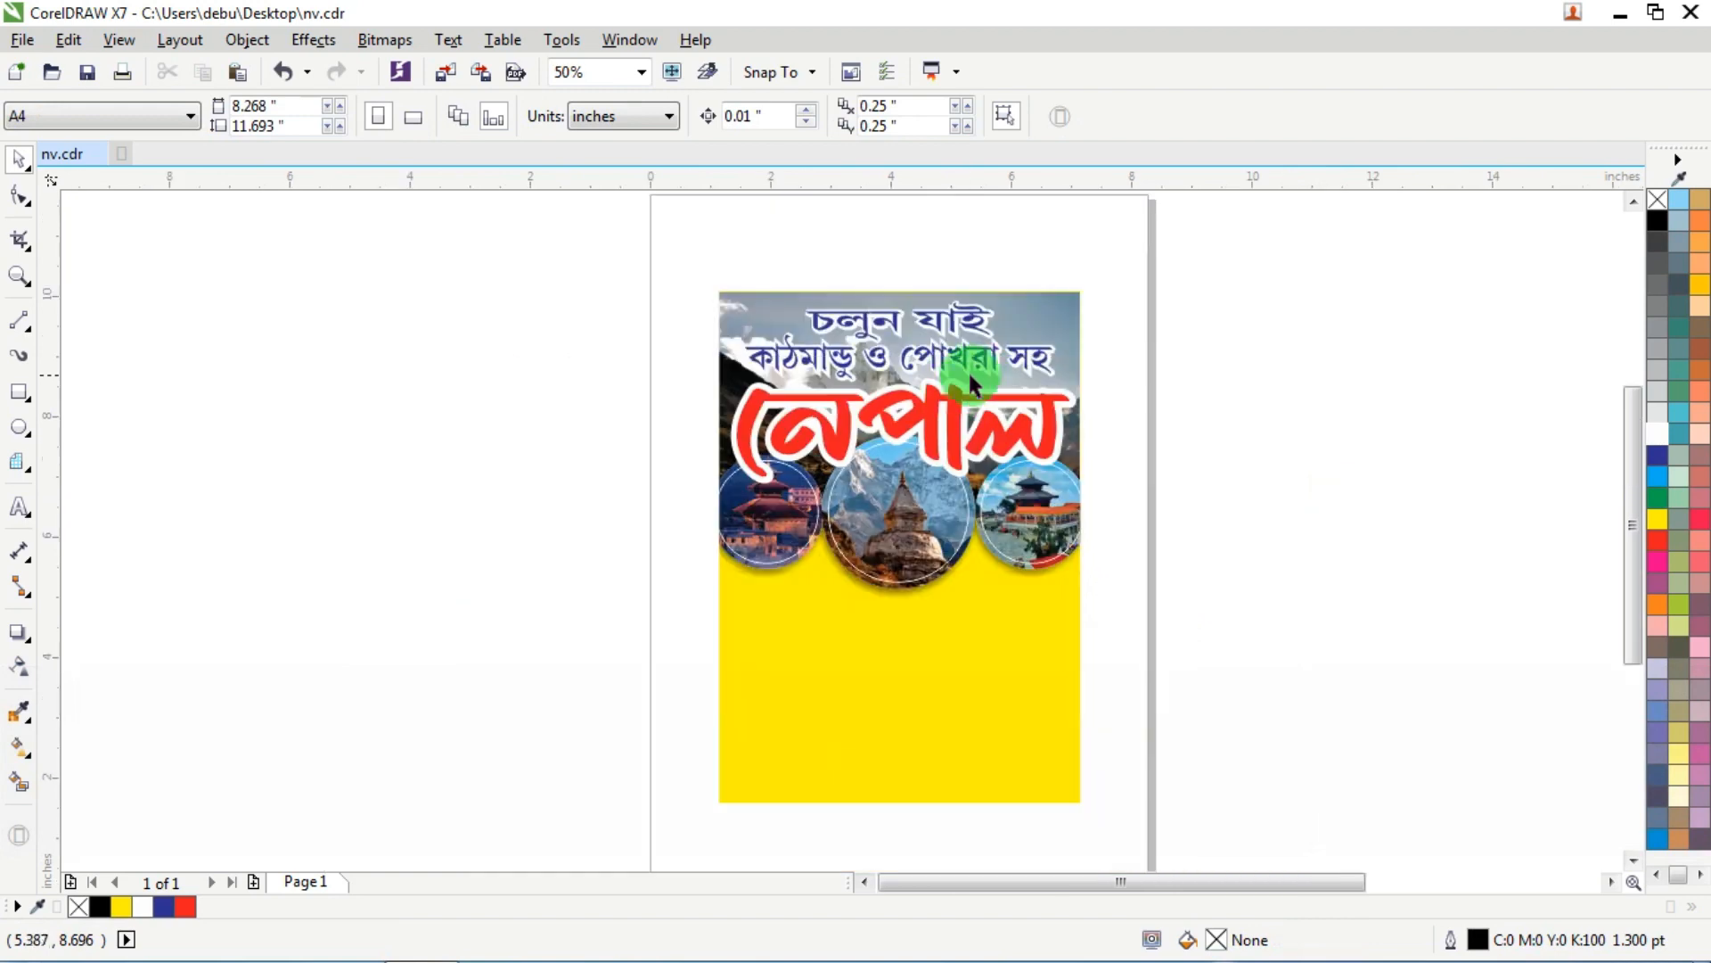
scroll(1077, 455, down, 1)
scroll(975, 478, up, 1)
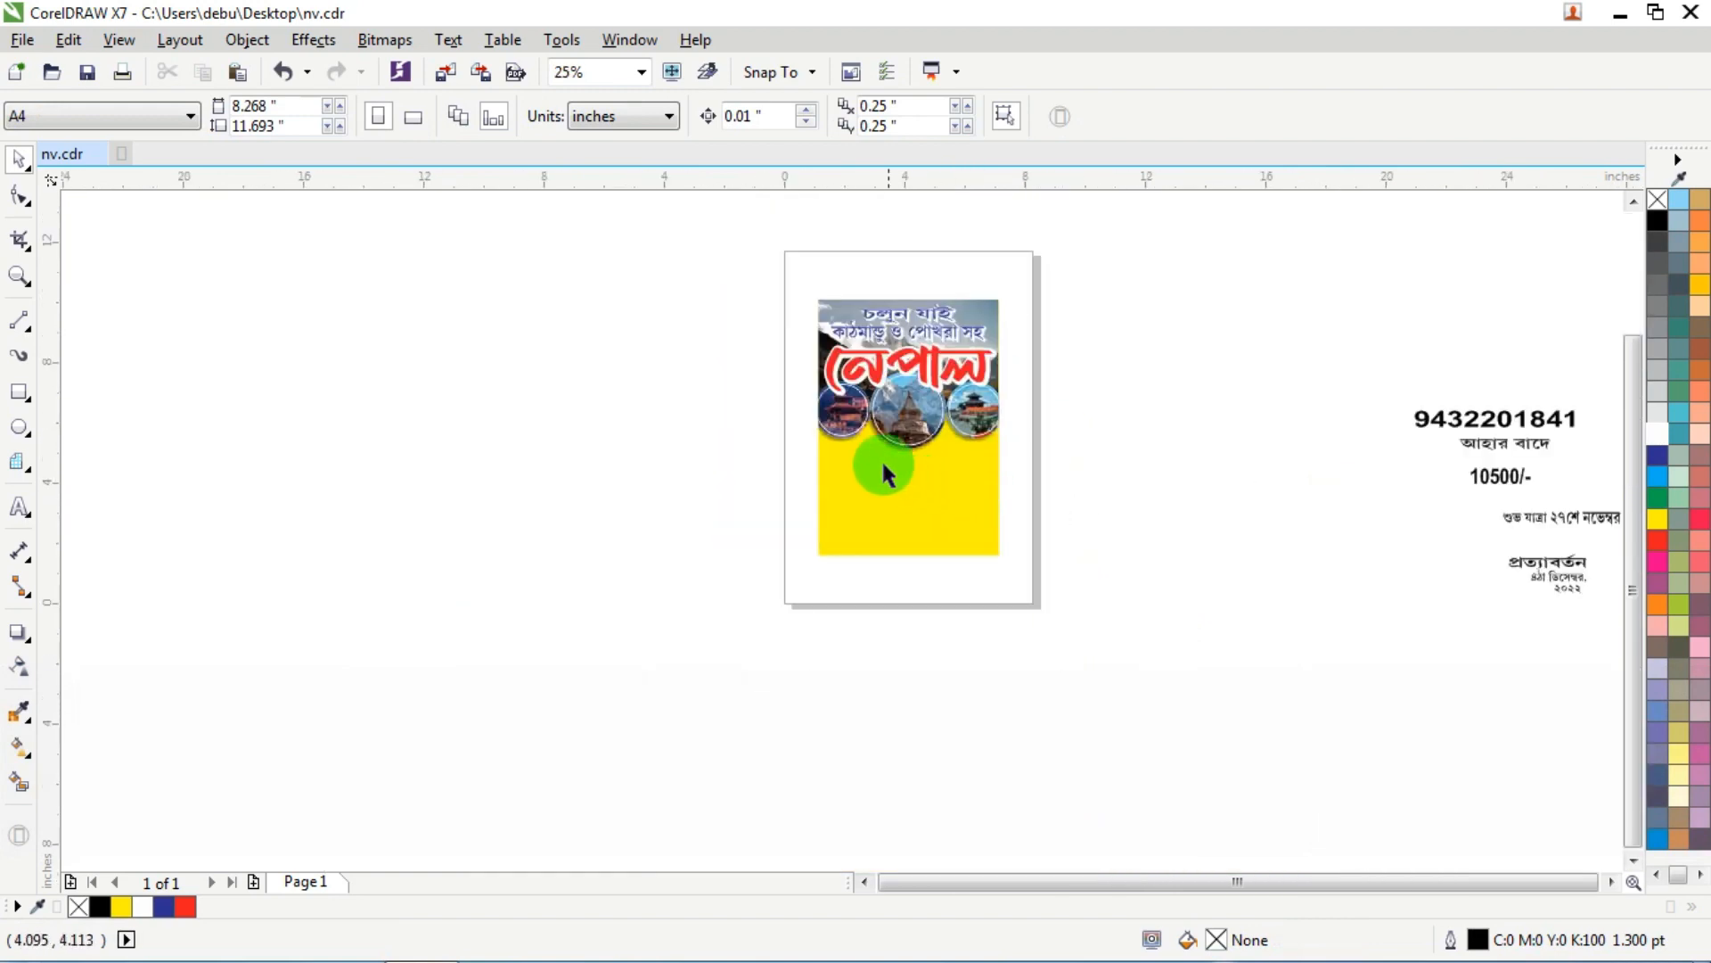
Step: Draw a rectangle 6 in wide and about 1.95 in tall along the poster's bottom edge, and convert it to curves
scroll(938, 521, up, 1)
click(20, 401)
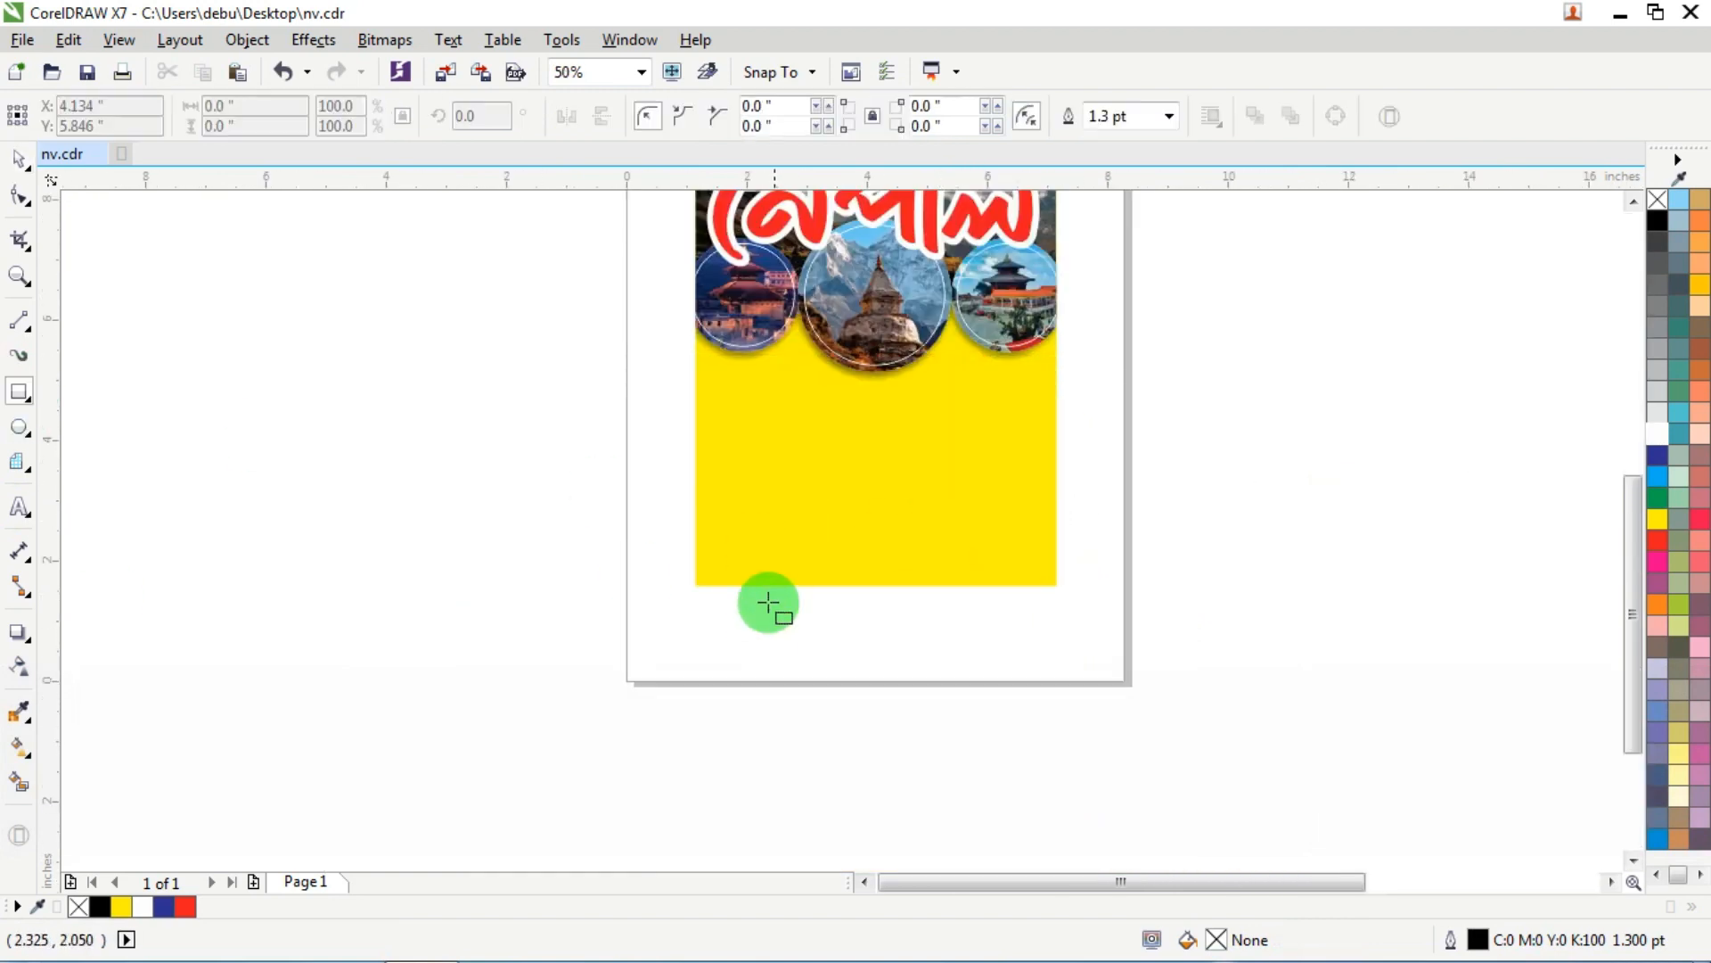
drag(696, 586, 1057, 467)
click(18, 157)
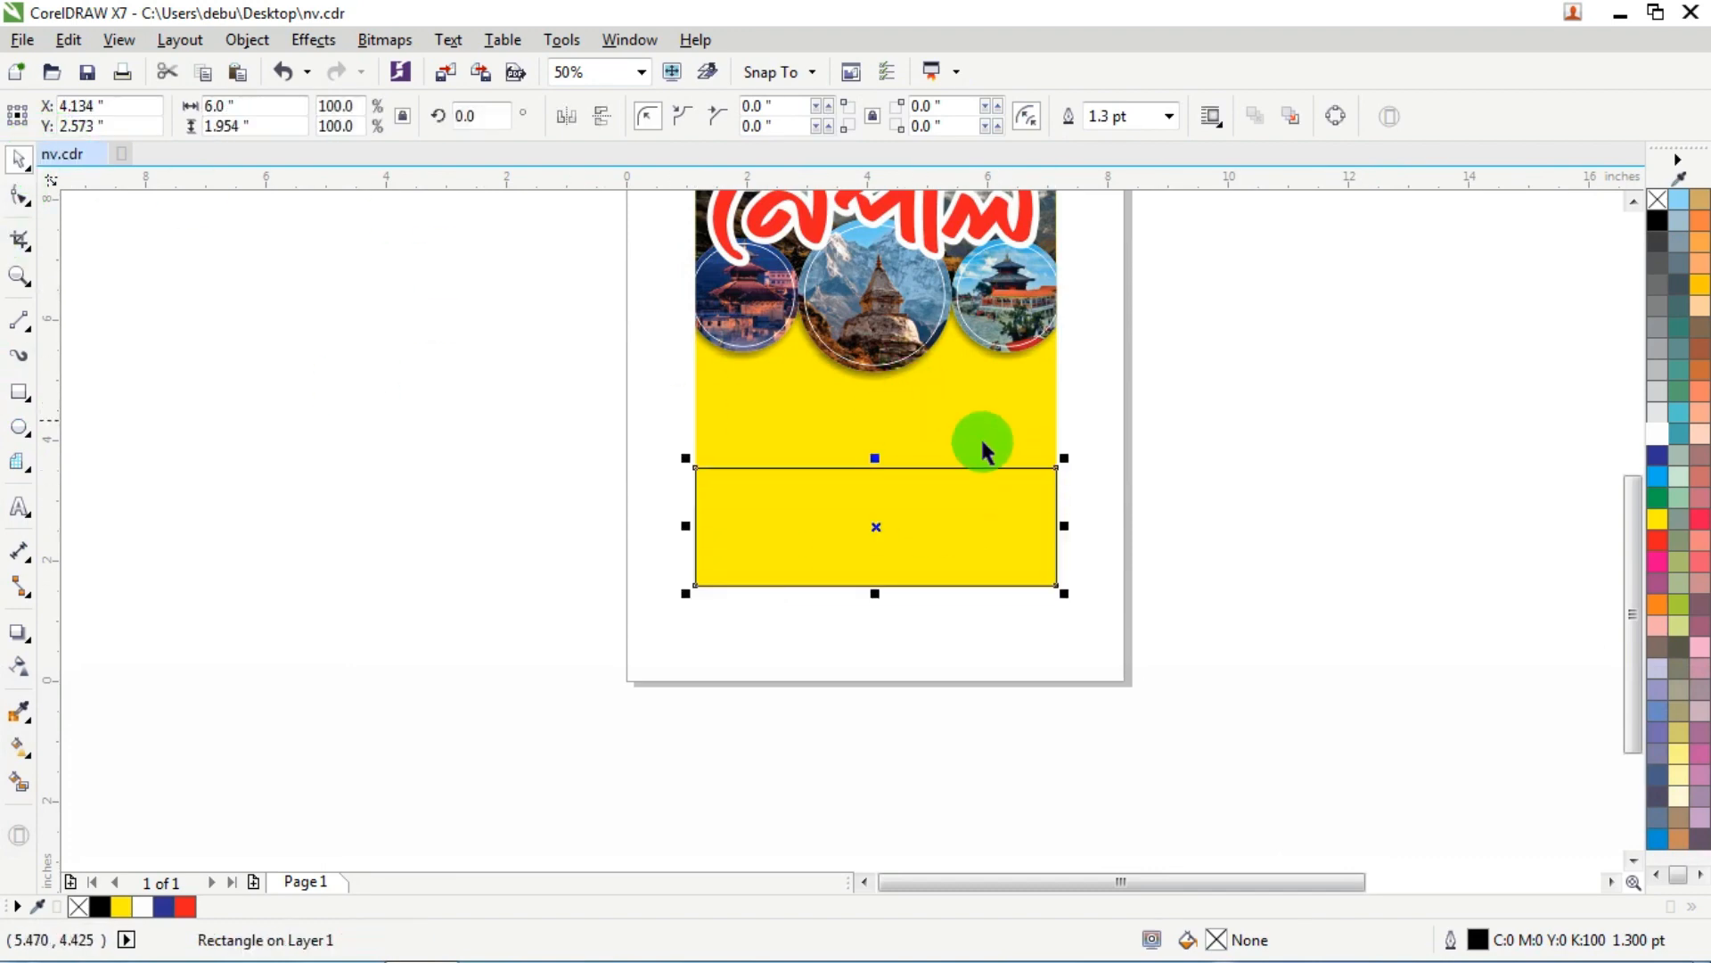
scroll(986, 451, up, 1)
right_click(1003, 485)
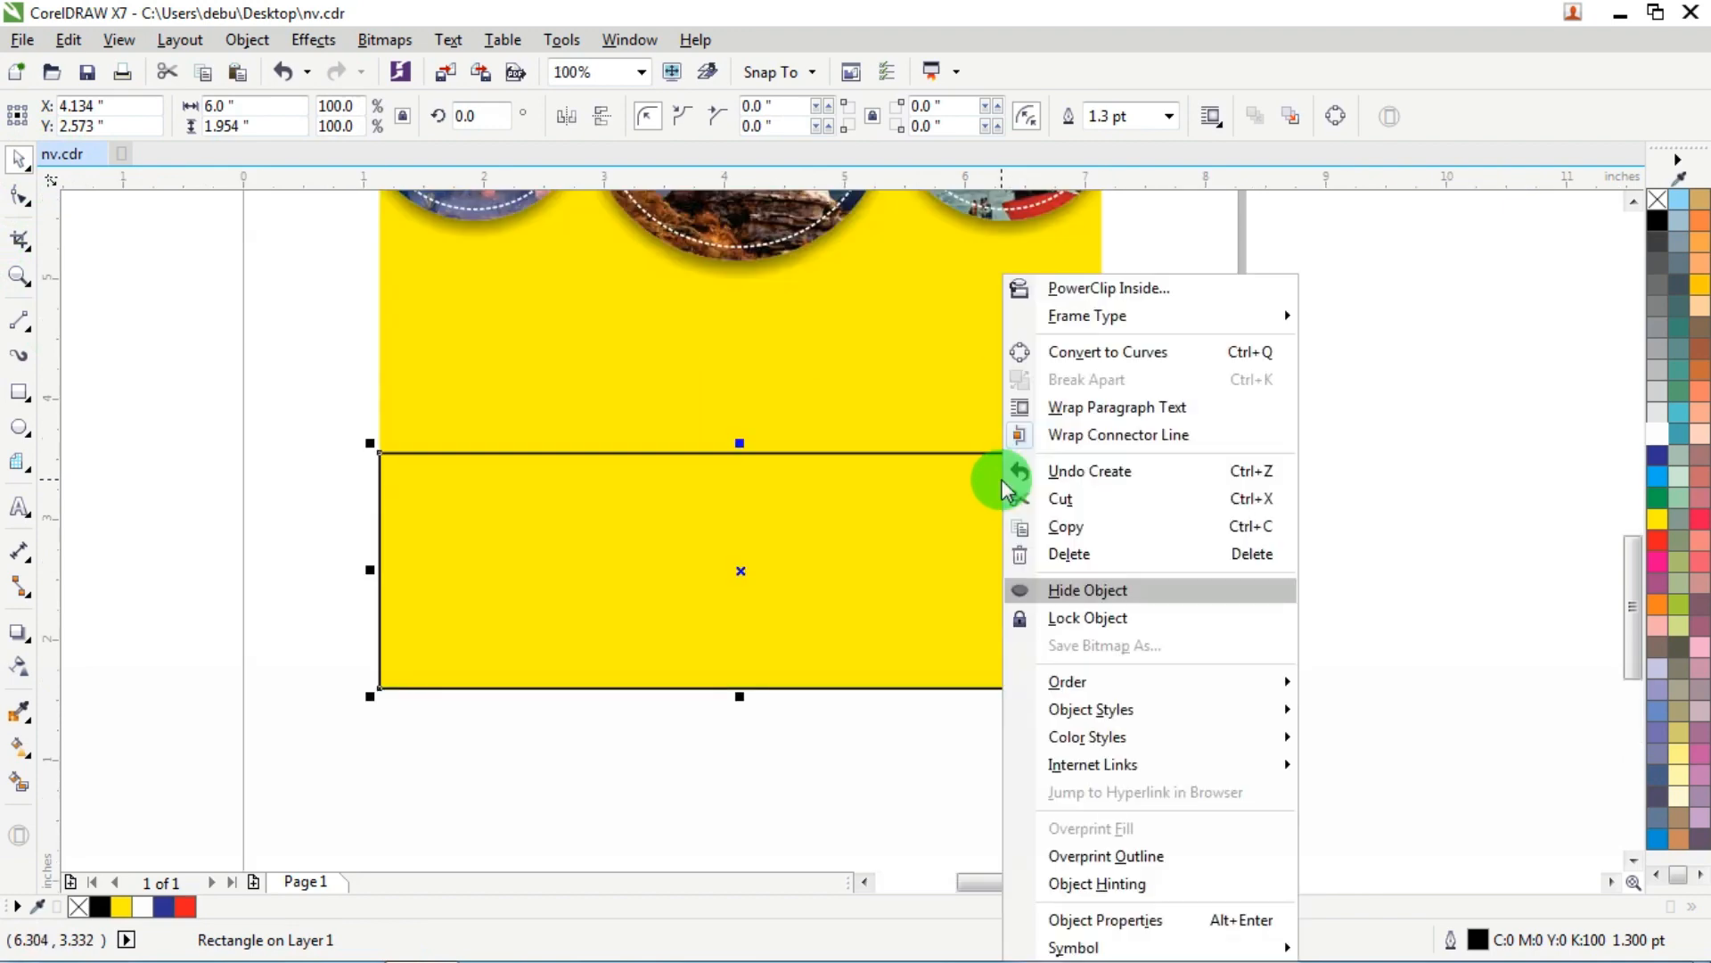
click(1062, 352)
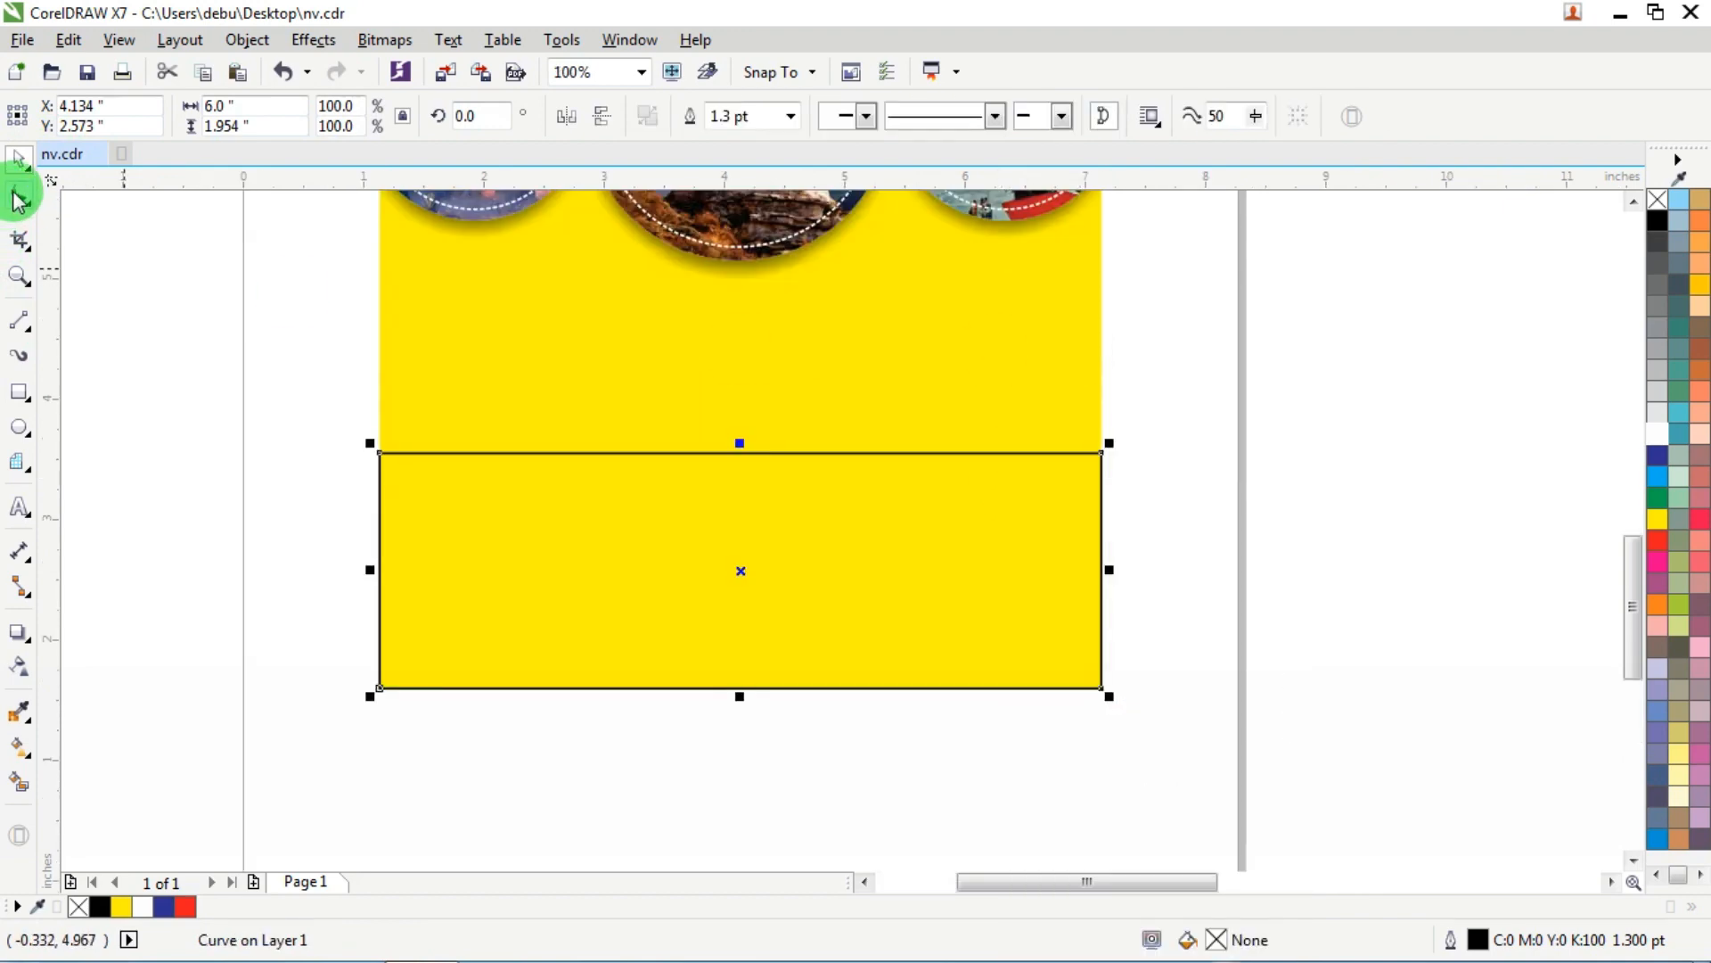
Step: Raise the shape's upper-right node to just below the photos, and add a node on the slanted edge, moved near the lower-right corner
click(18, 199)
drag(938, 531, 940, 528)
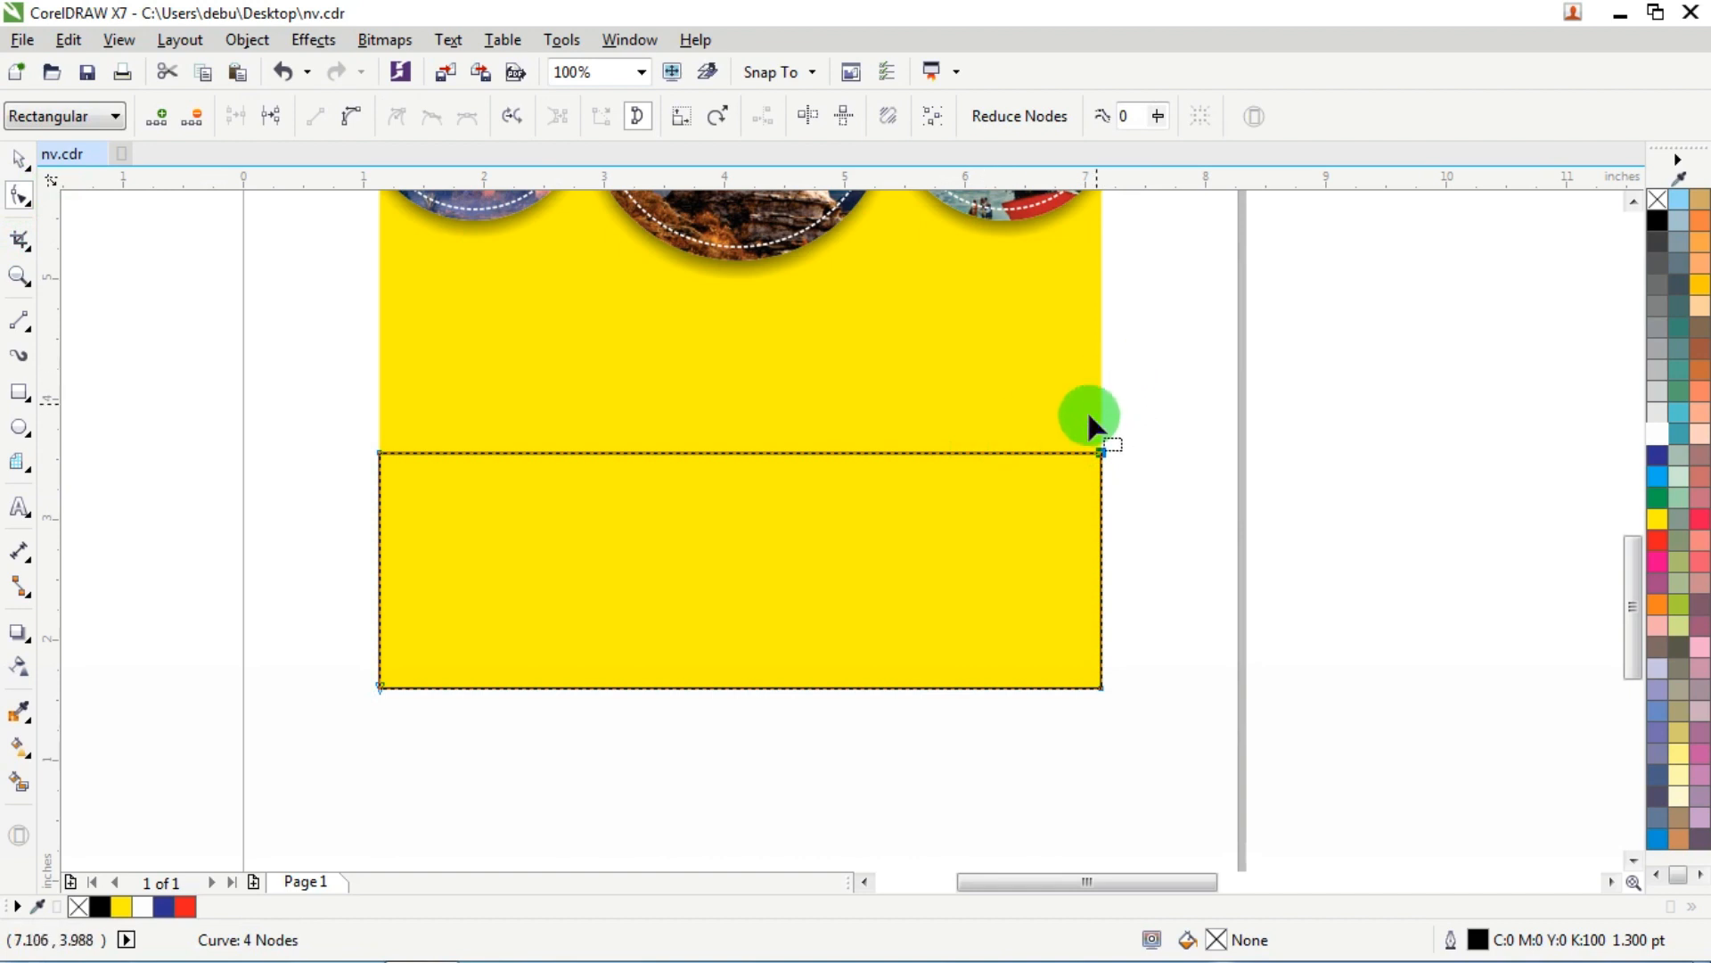
key(ctrl)
drag(1103, 454, 1103, 219)
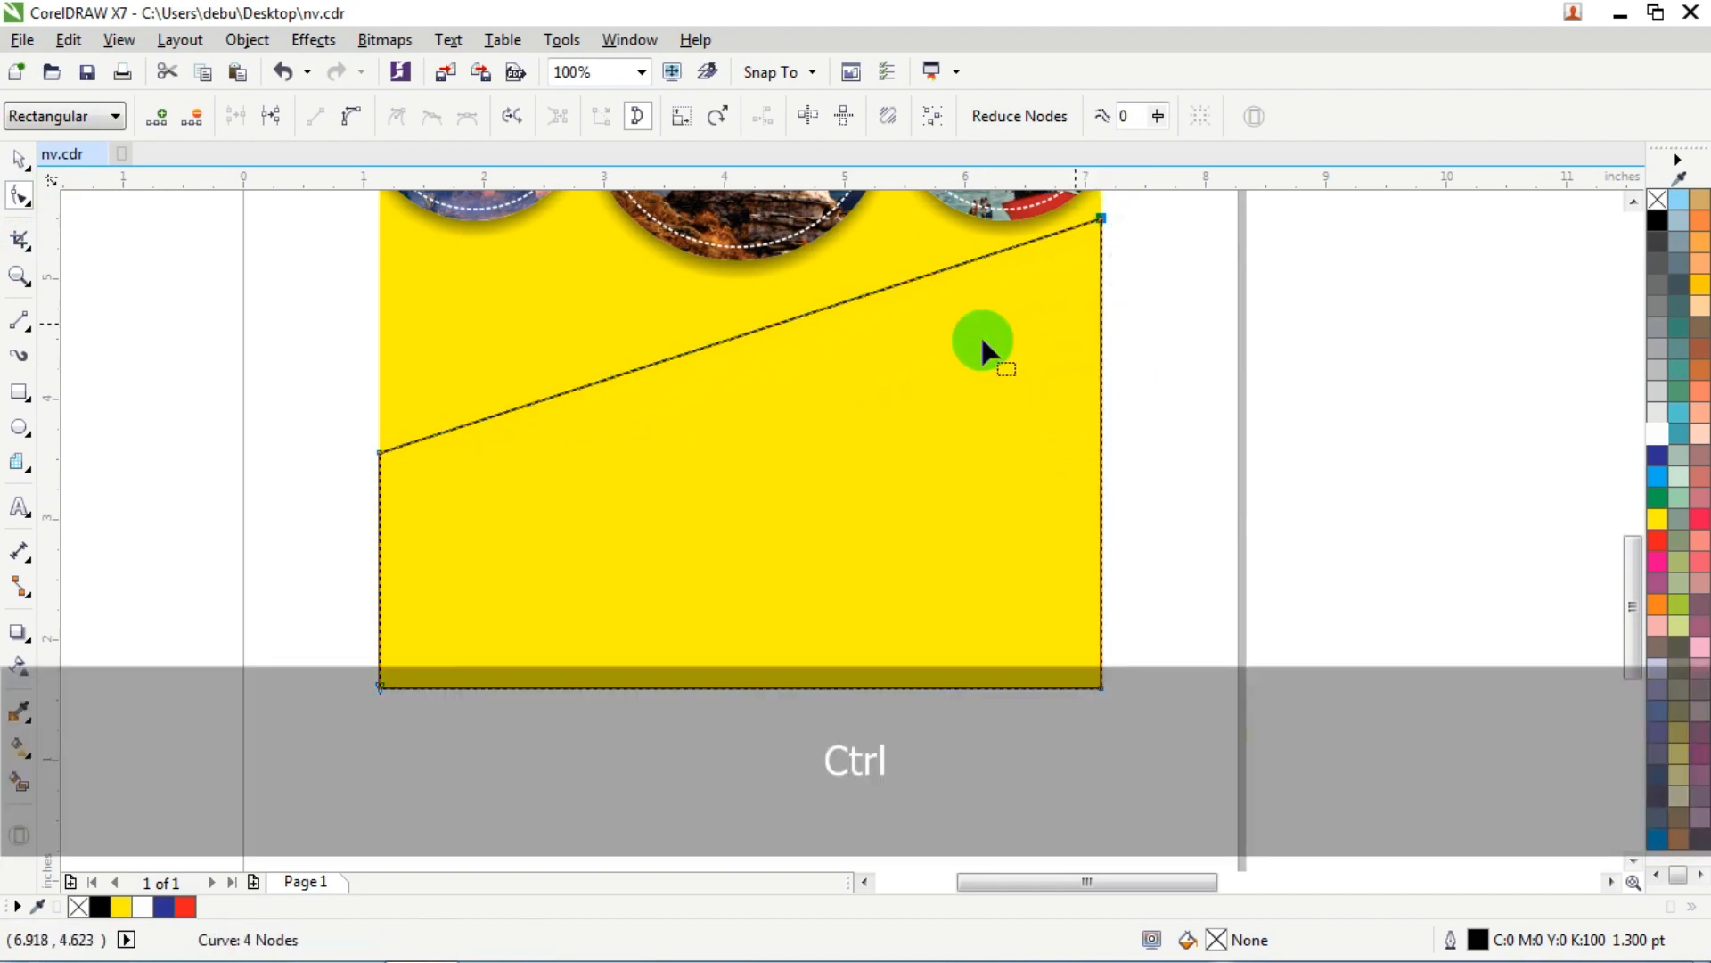
double_click(924, 267)
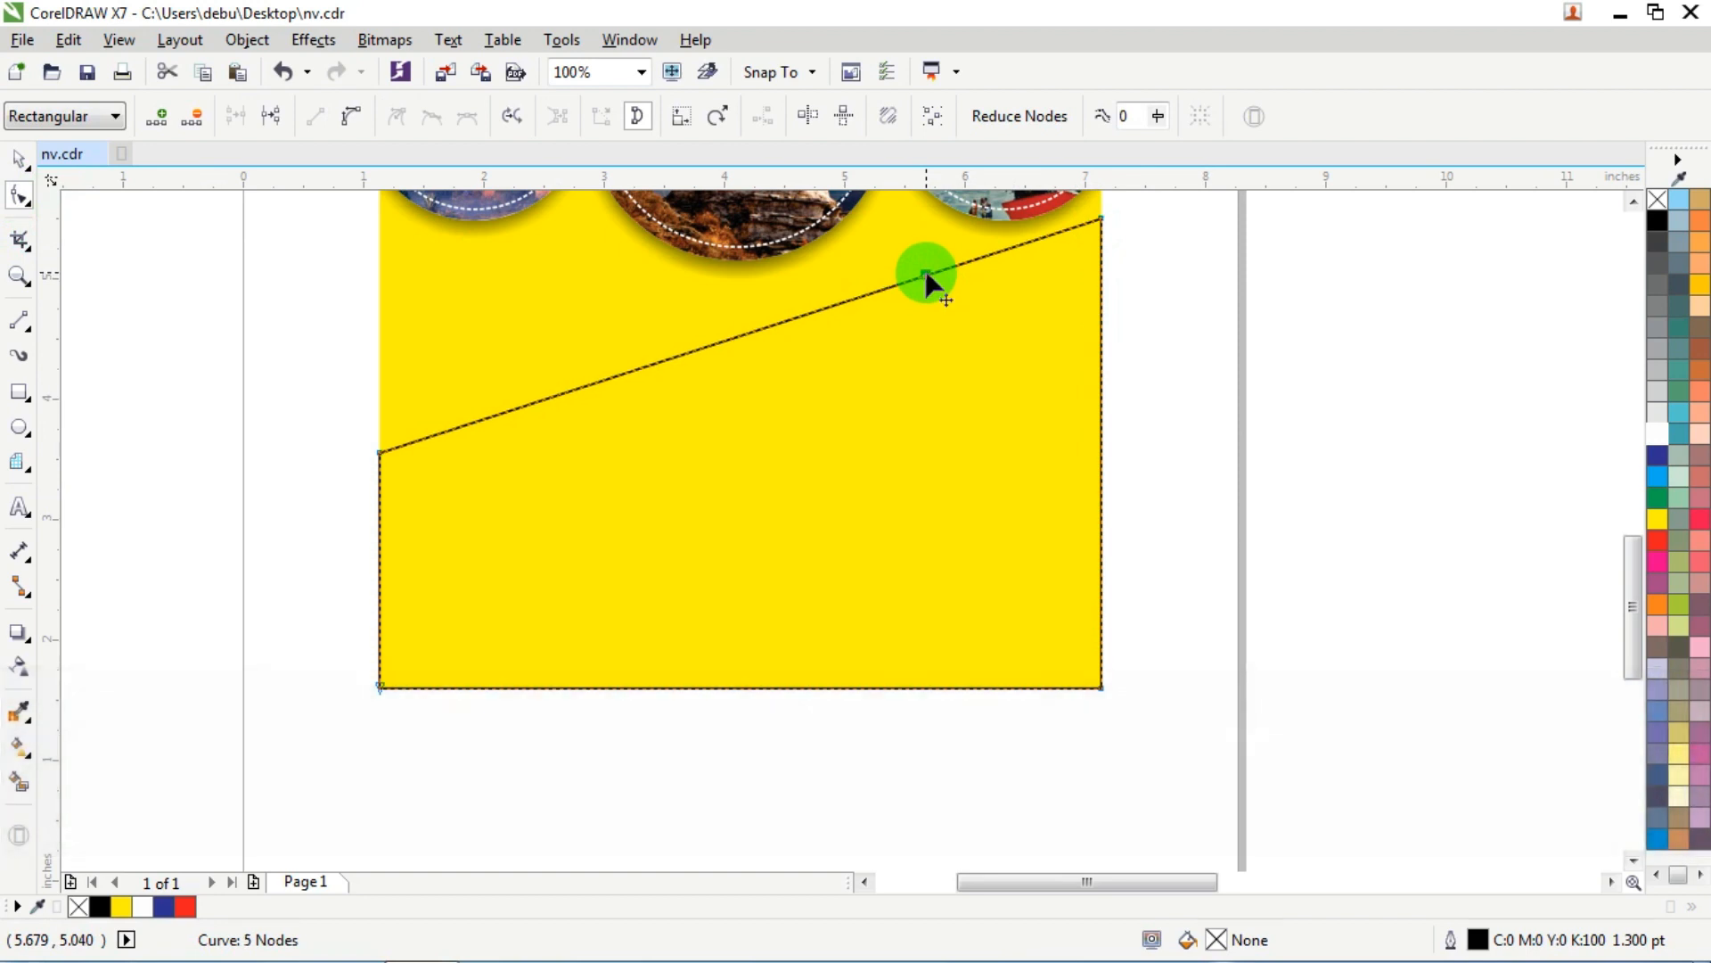
drag(924, 267, 1043, 605)
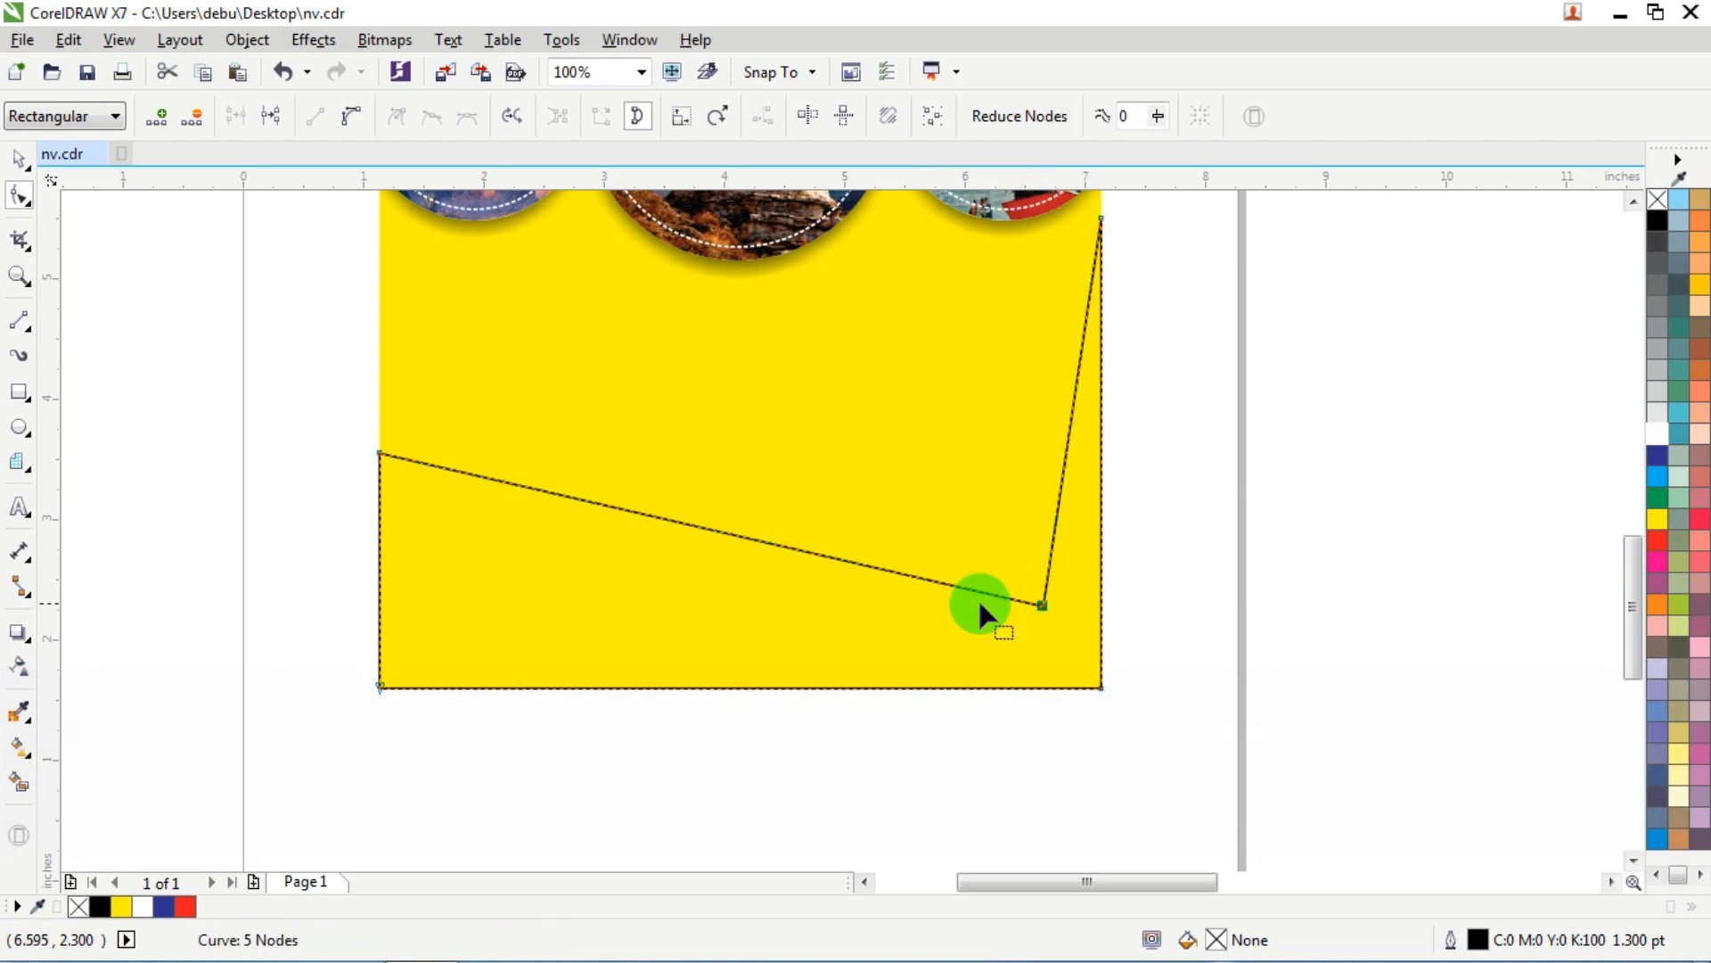
Step: Convert the long sloping upper edge to a curve and bend it upward
click(662, 517)
click(352, 118)
click(687, 517)
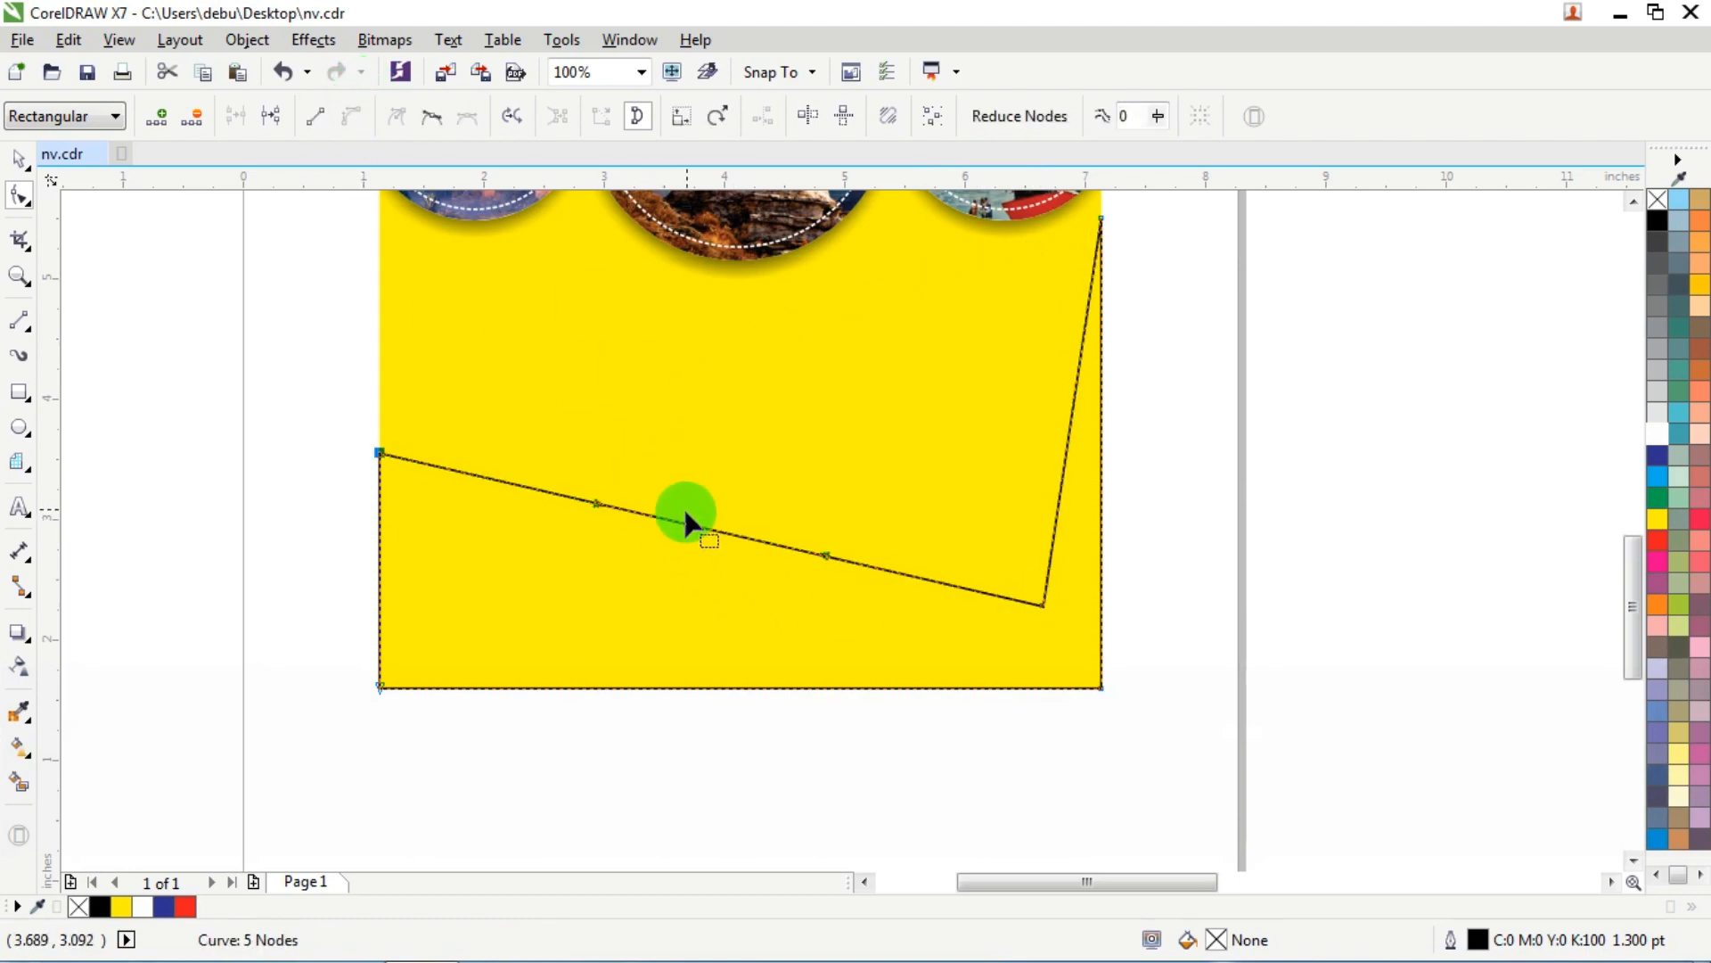
drag(674, 522, 646, 407)
Step: Convert the short, steep edge beside the poster's right side to a curve and bow it slightly to the left
click(1051, 408)
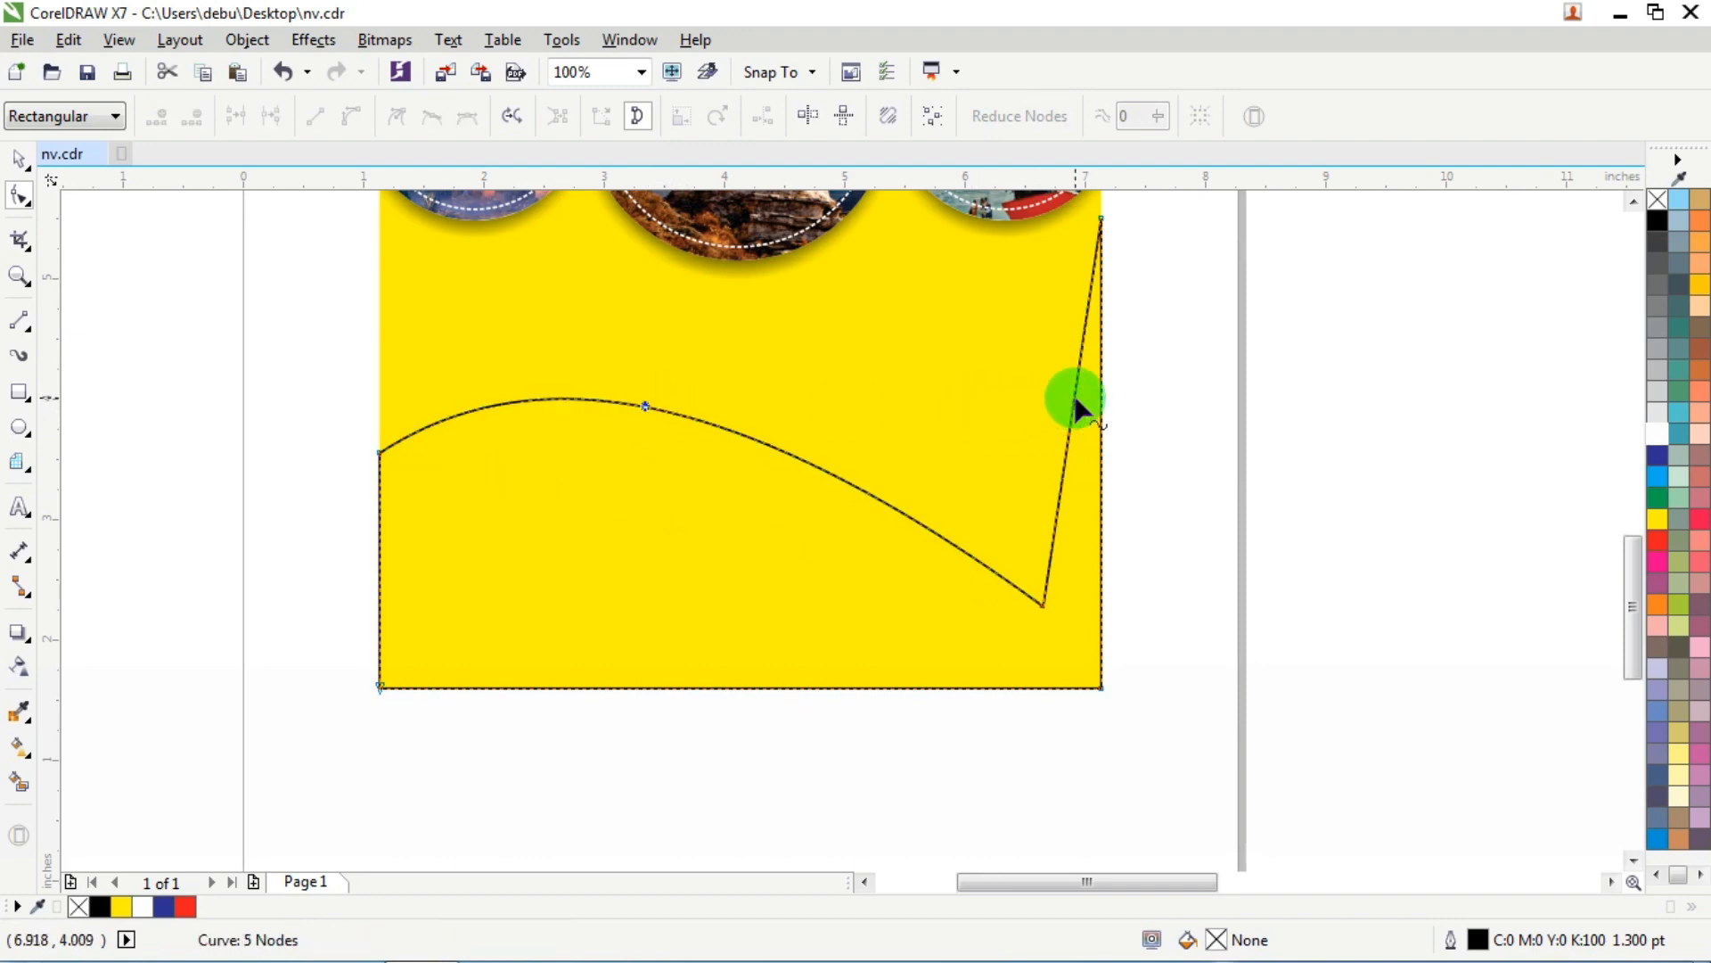
click(351, 116)
click(1024, 336)
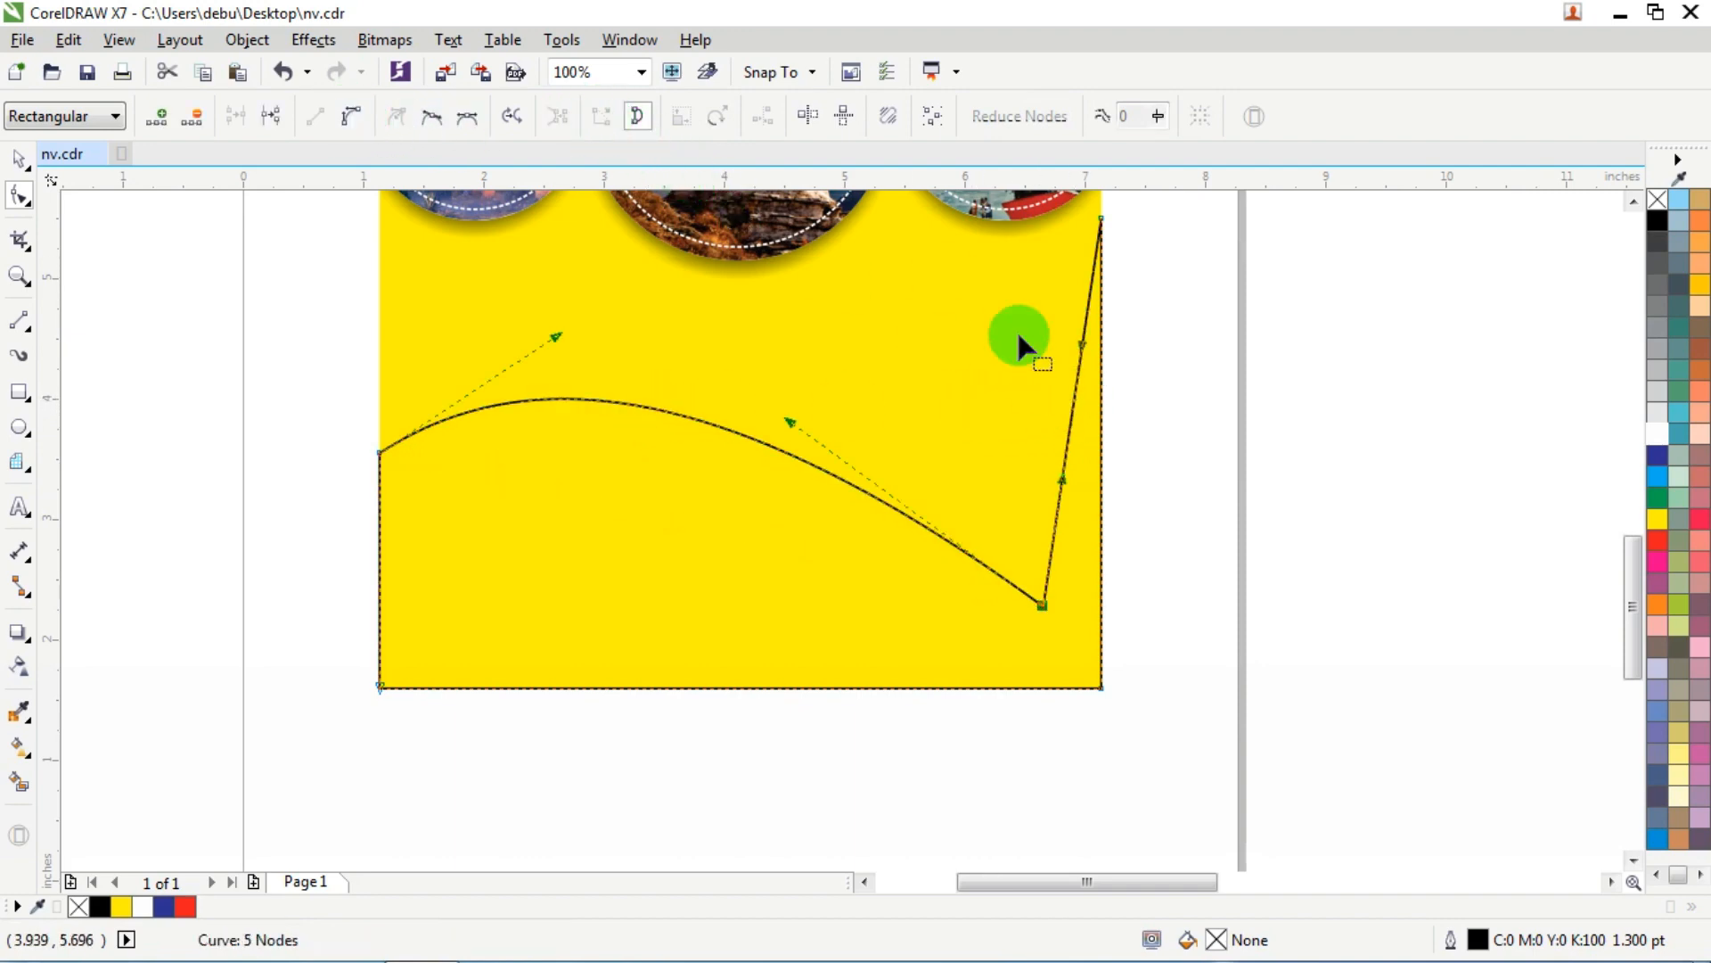
click(1069, 406)
drag(1076, 411, 1046, 394)
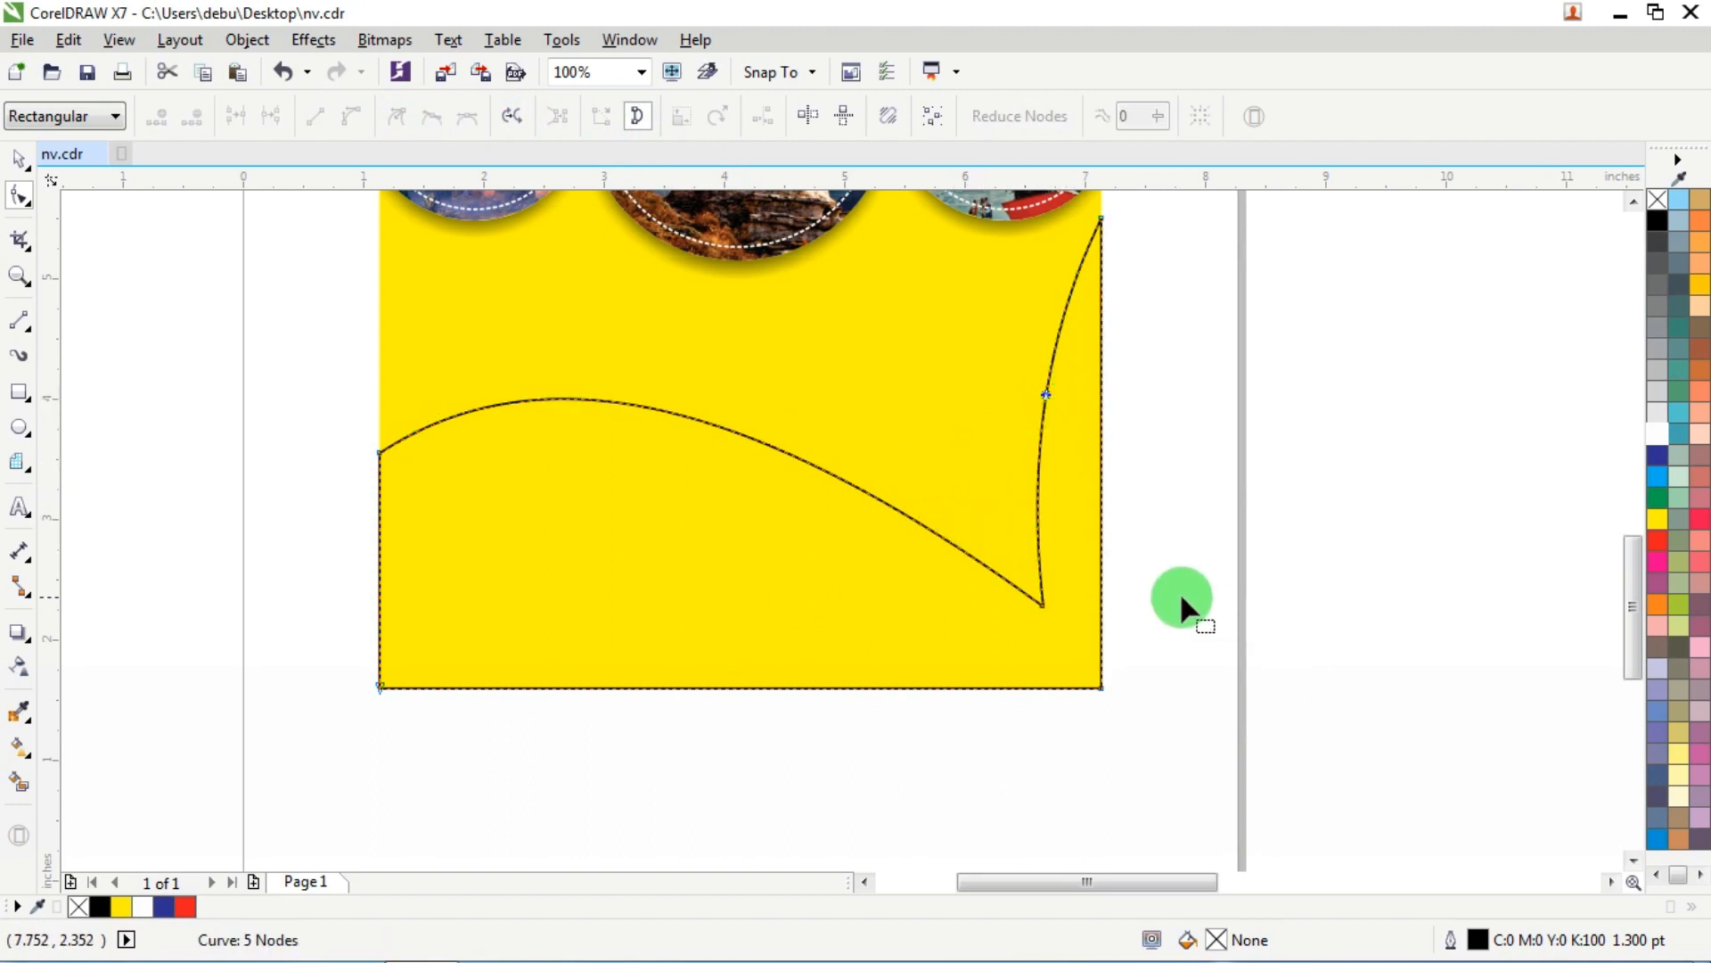
Step: Adjust the curve handles of the long upper edge to form a smooth S-shaped wave
drag(874, 687, 874, 685)
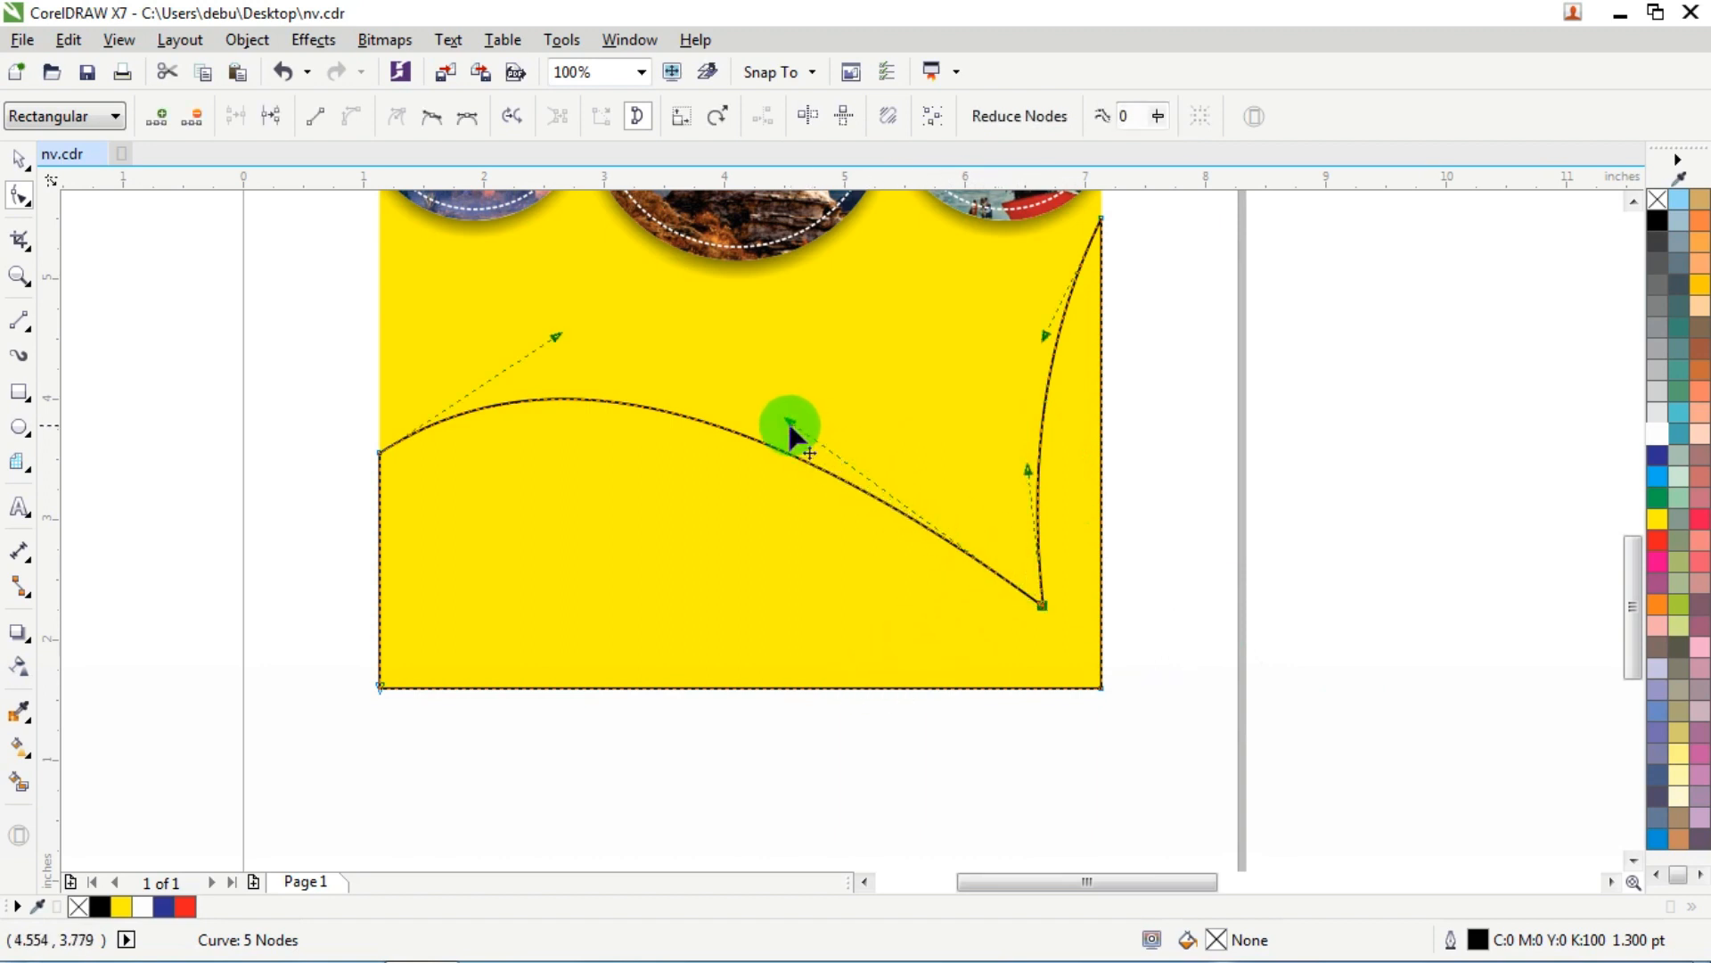
drag(789, 432, 751, 553)
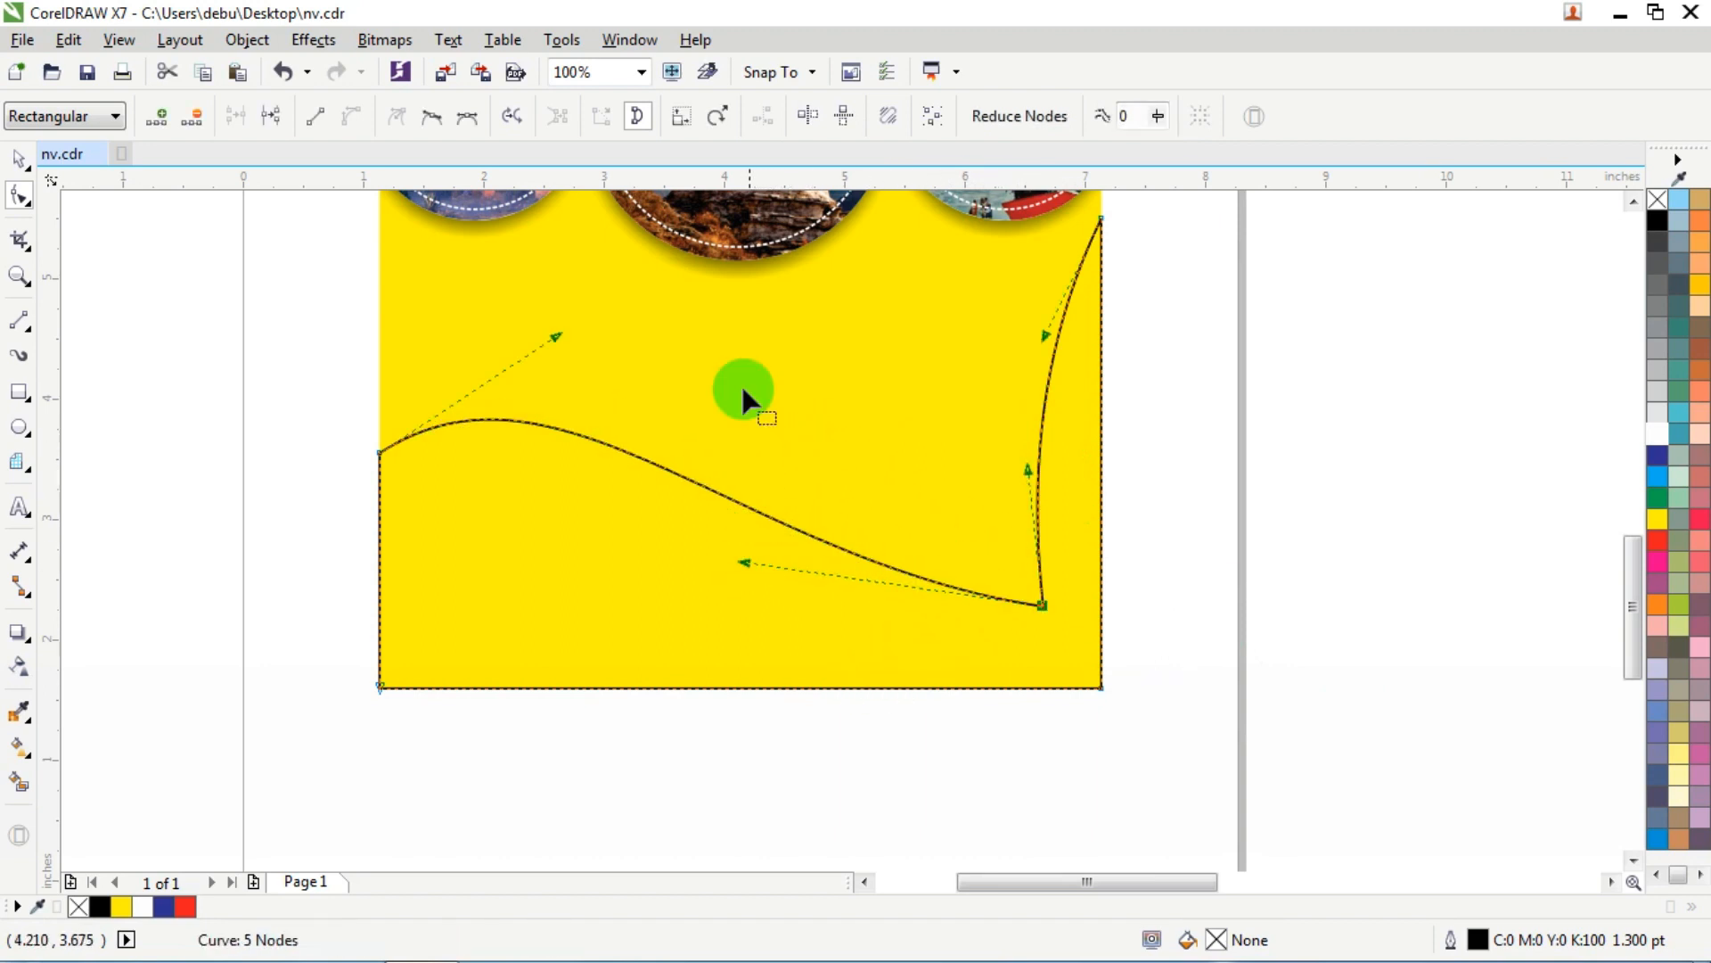
drag(559, 337, 641, 294)
drag(774, 562, 745, 585)
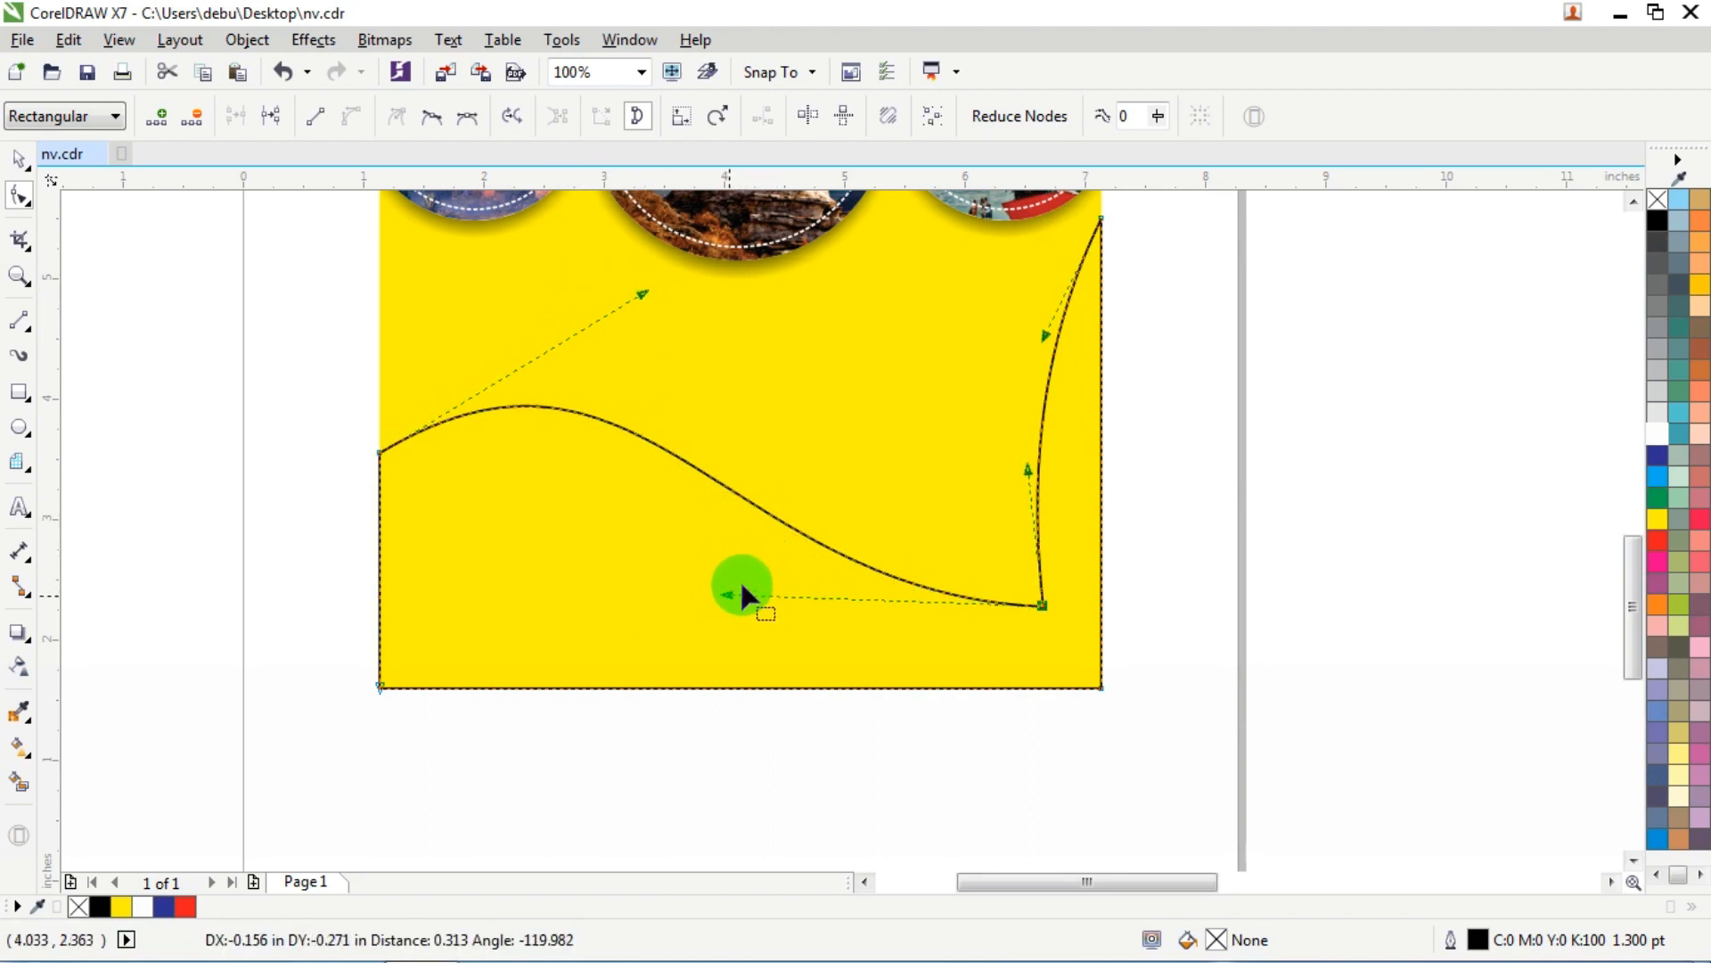
Step: Fill the wave shape with dark red C0 M100 Y100 K50 and remove its outline
click(15, 161)
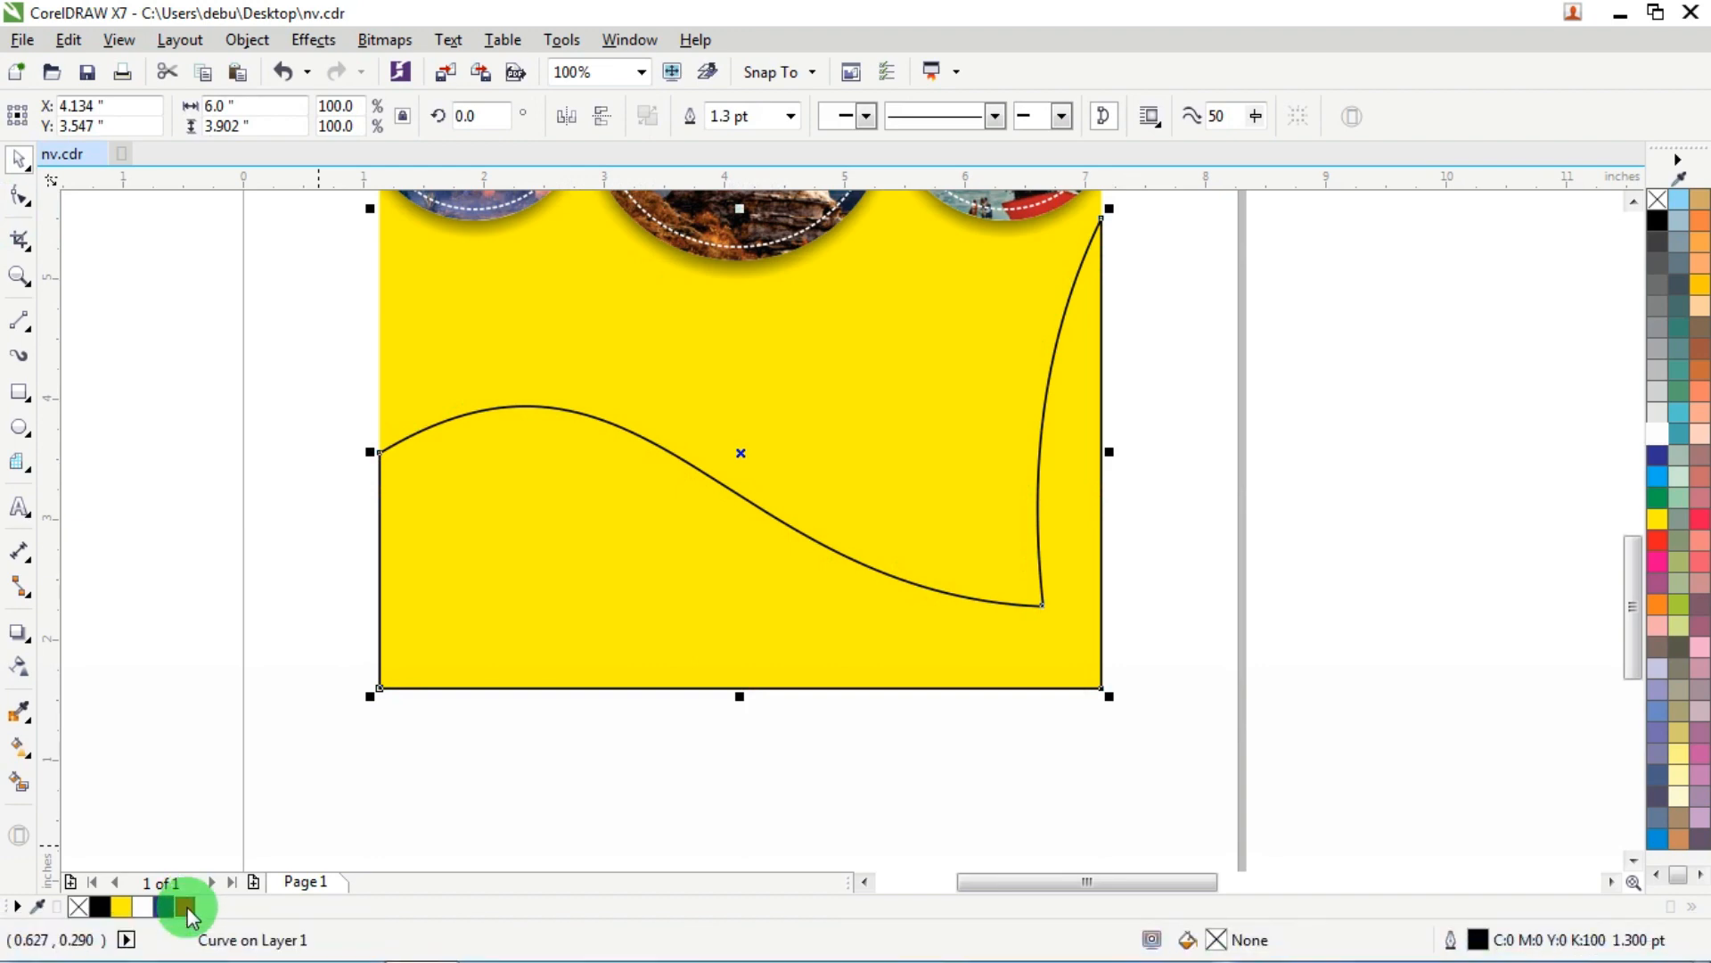
click(185, 907)
right_click(1663, 200)
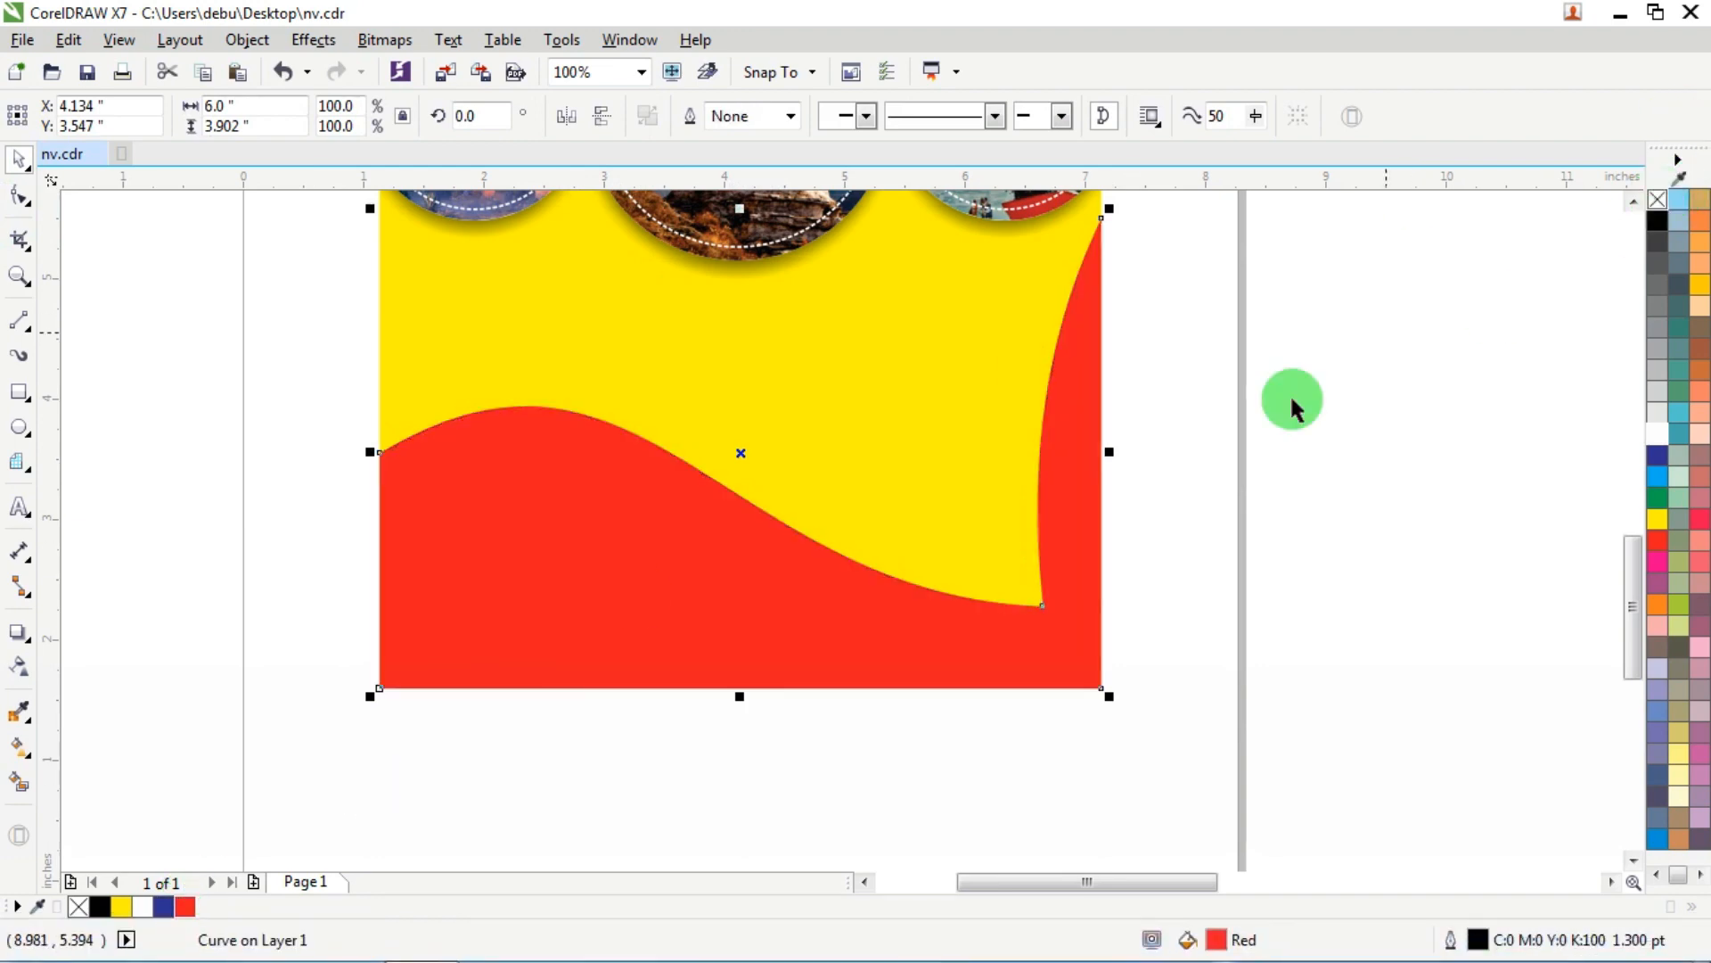
double_click(1218, 939)
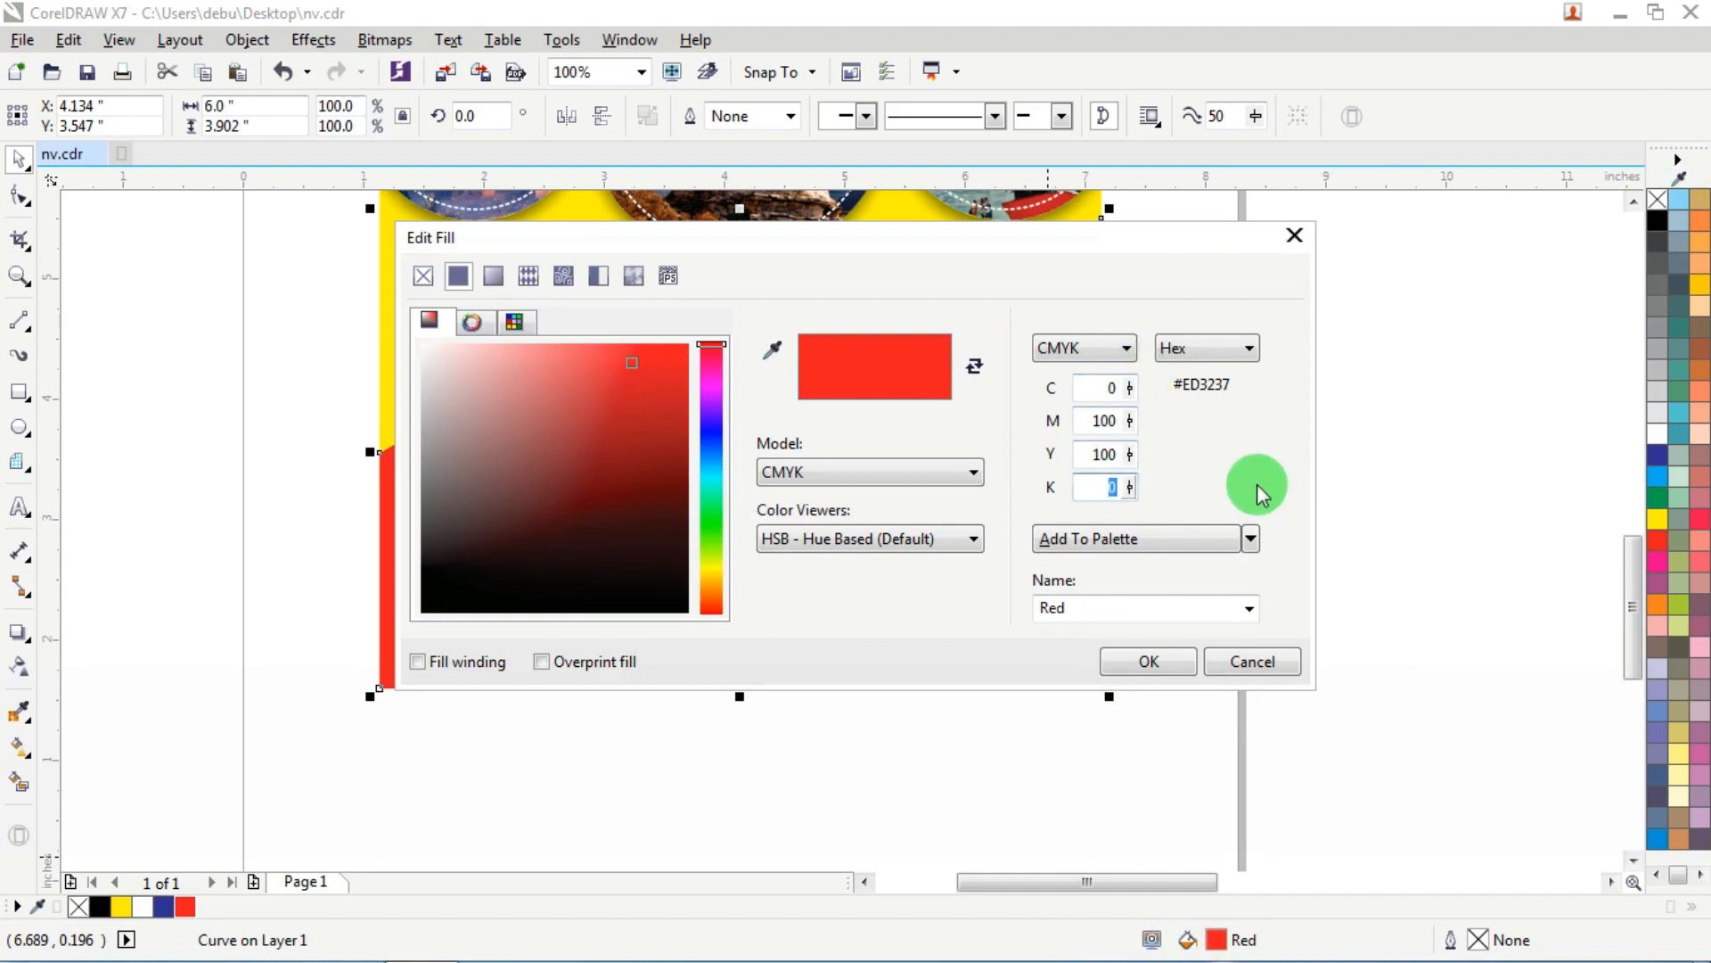
text(50)
key(shift+Tab)
key(Return)
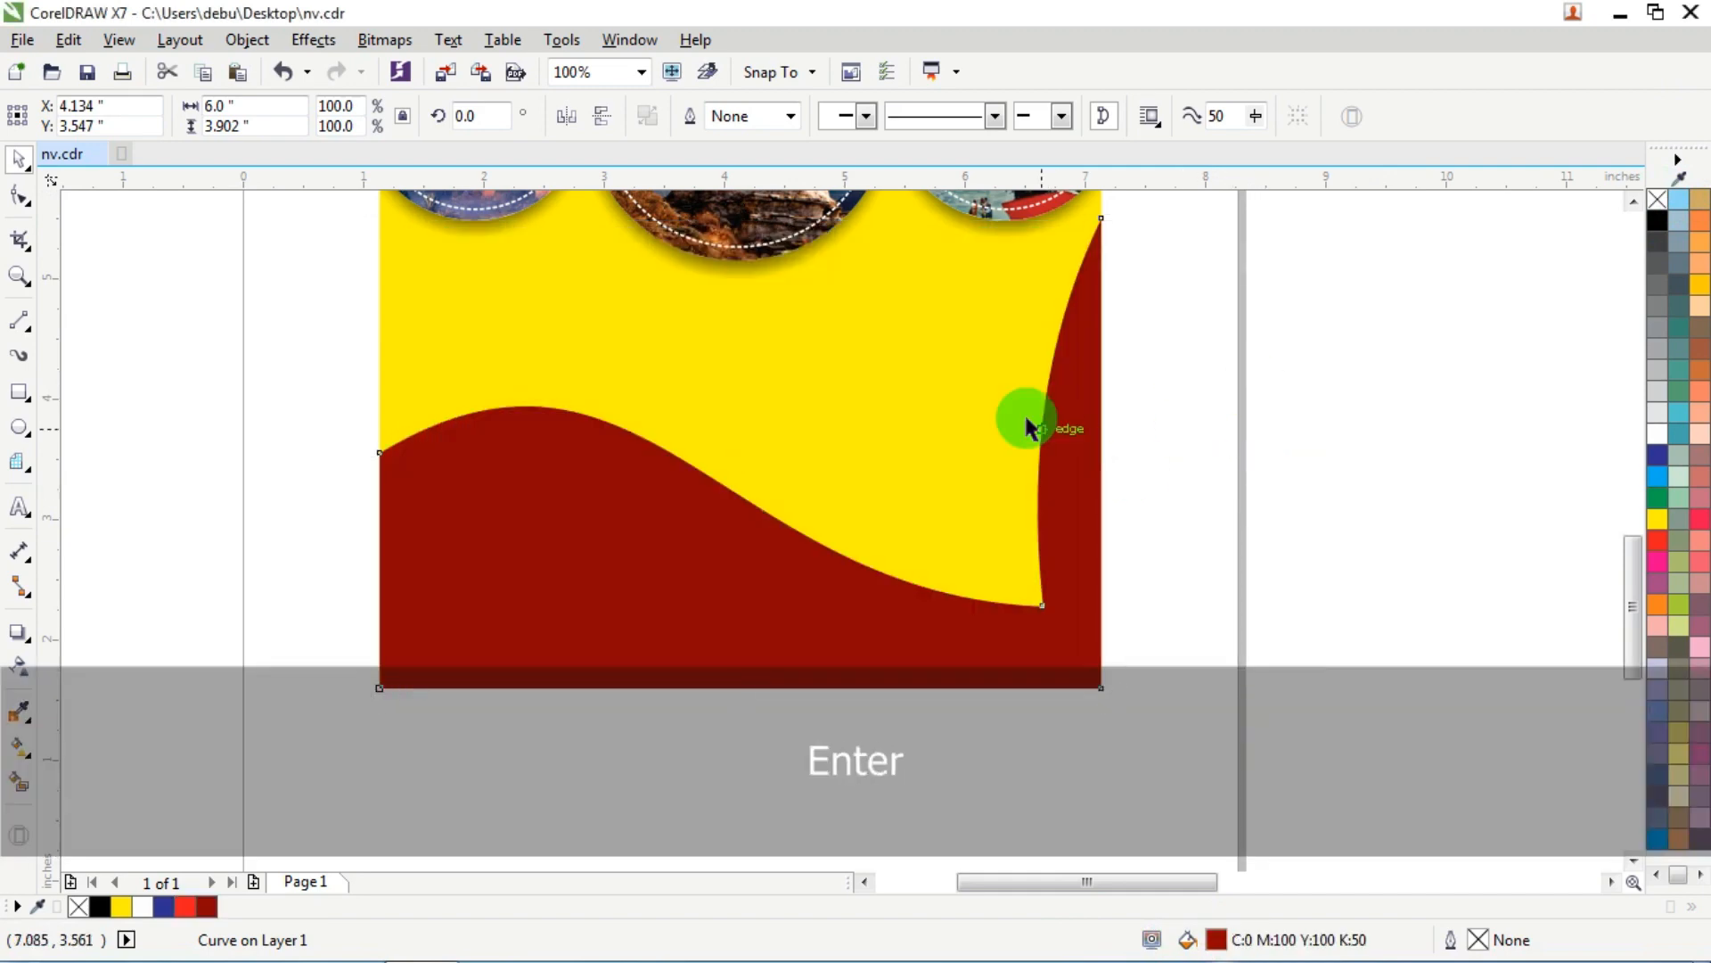
Step: Examine how the dark red wave shape sits with the title and circular photos on the poster
scroll(1025, 419, down, 2)
scroll(1025, 361, up, 1)
click(975, 280)
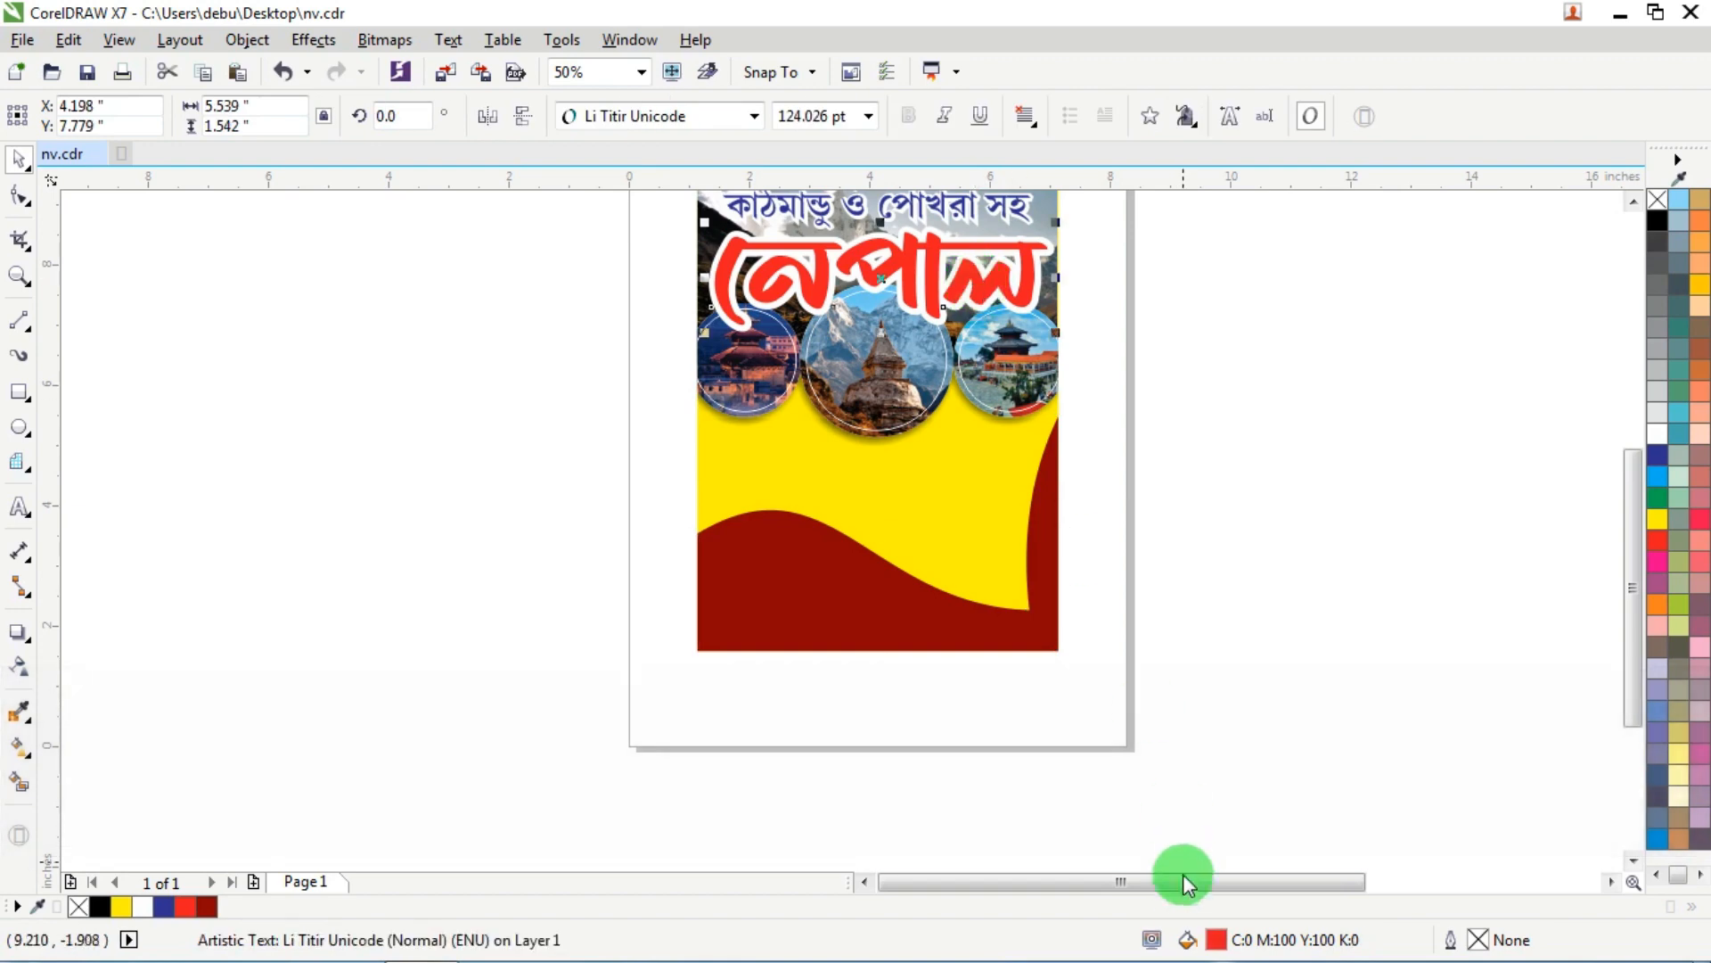
click(1216, 533)
scroll(1031, 420, down, 1)
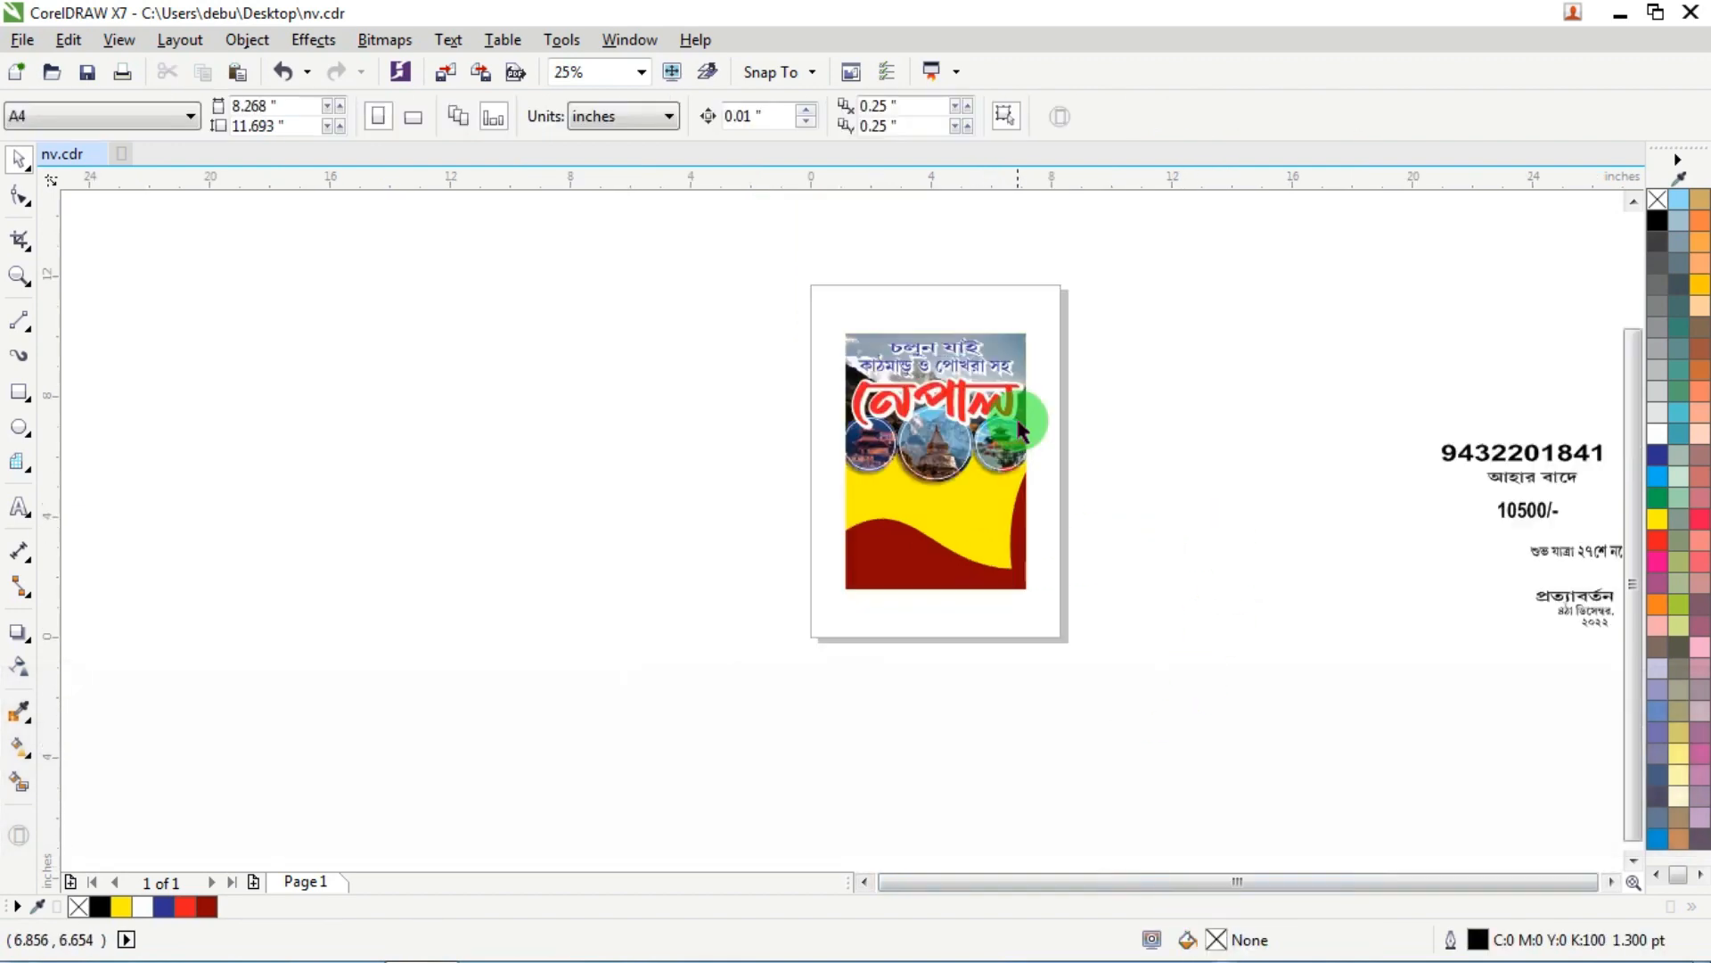
scroll(889, 328, up, 1)
scroll(857, 290, up, 2)
scroll(858, 292, down, 4)
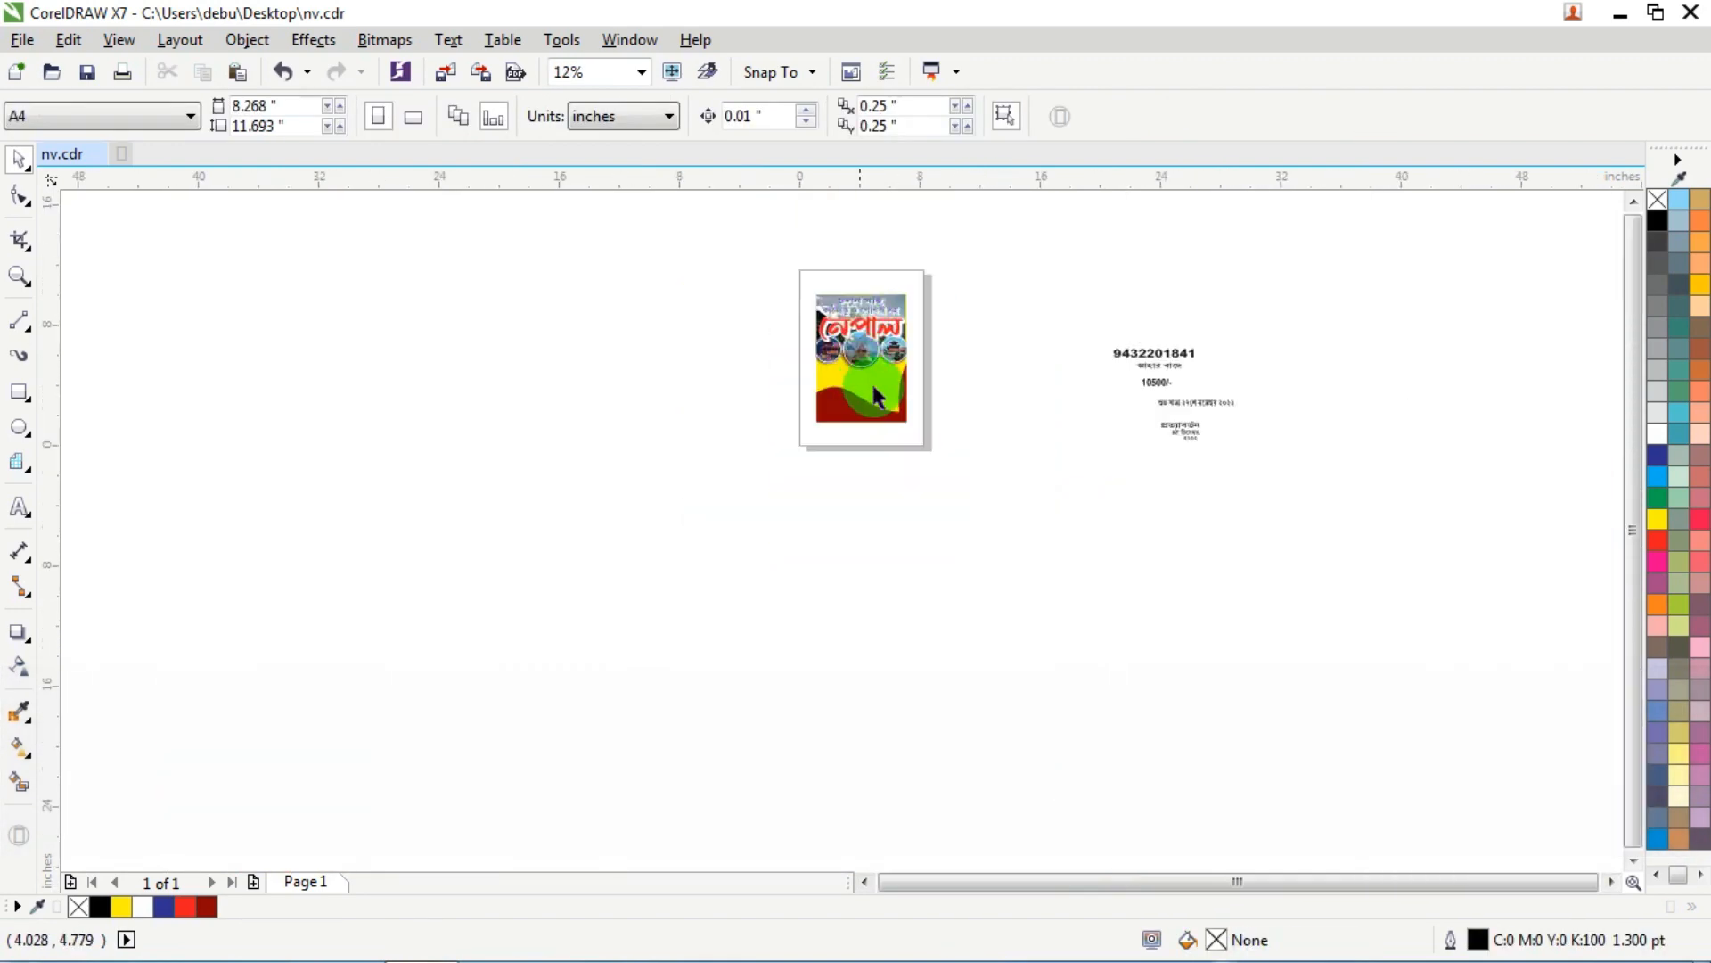
Step: Bring the phone number text from beside the page to below the poster, move it to the front and fill it white
scroll(1071, 356, up, 1)
drag(1300, 360, 775, 520)
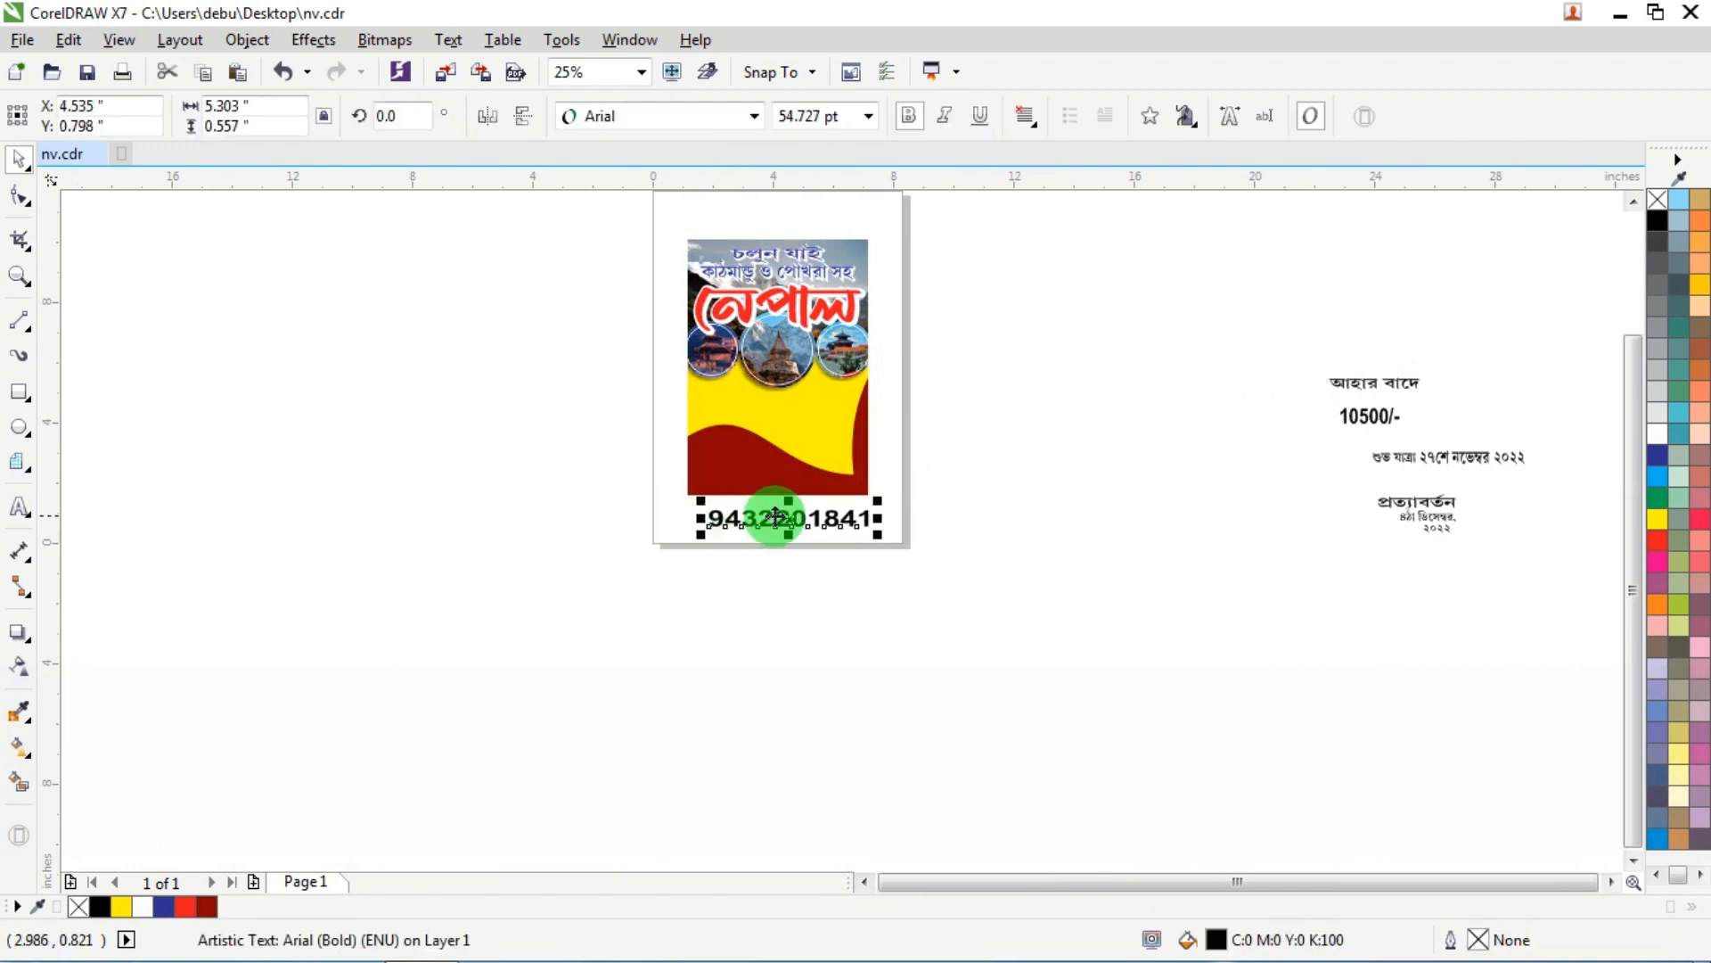
scroll(775, 520, up, 2)
key(ctrl)
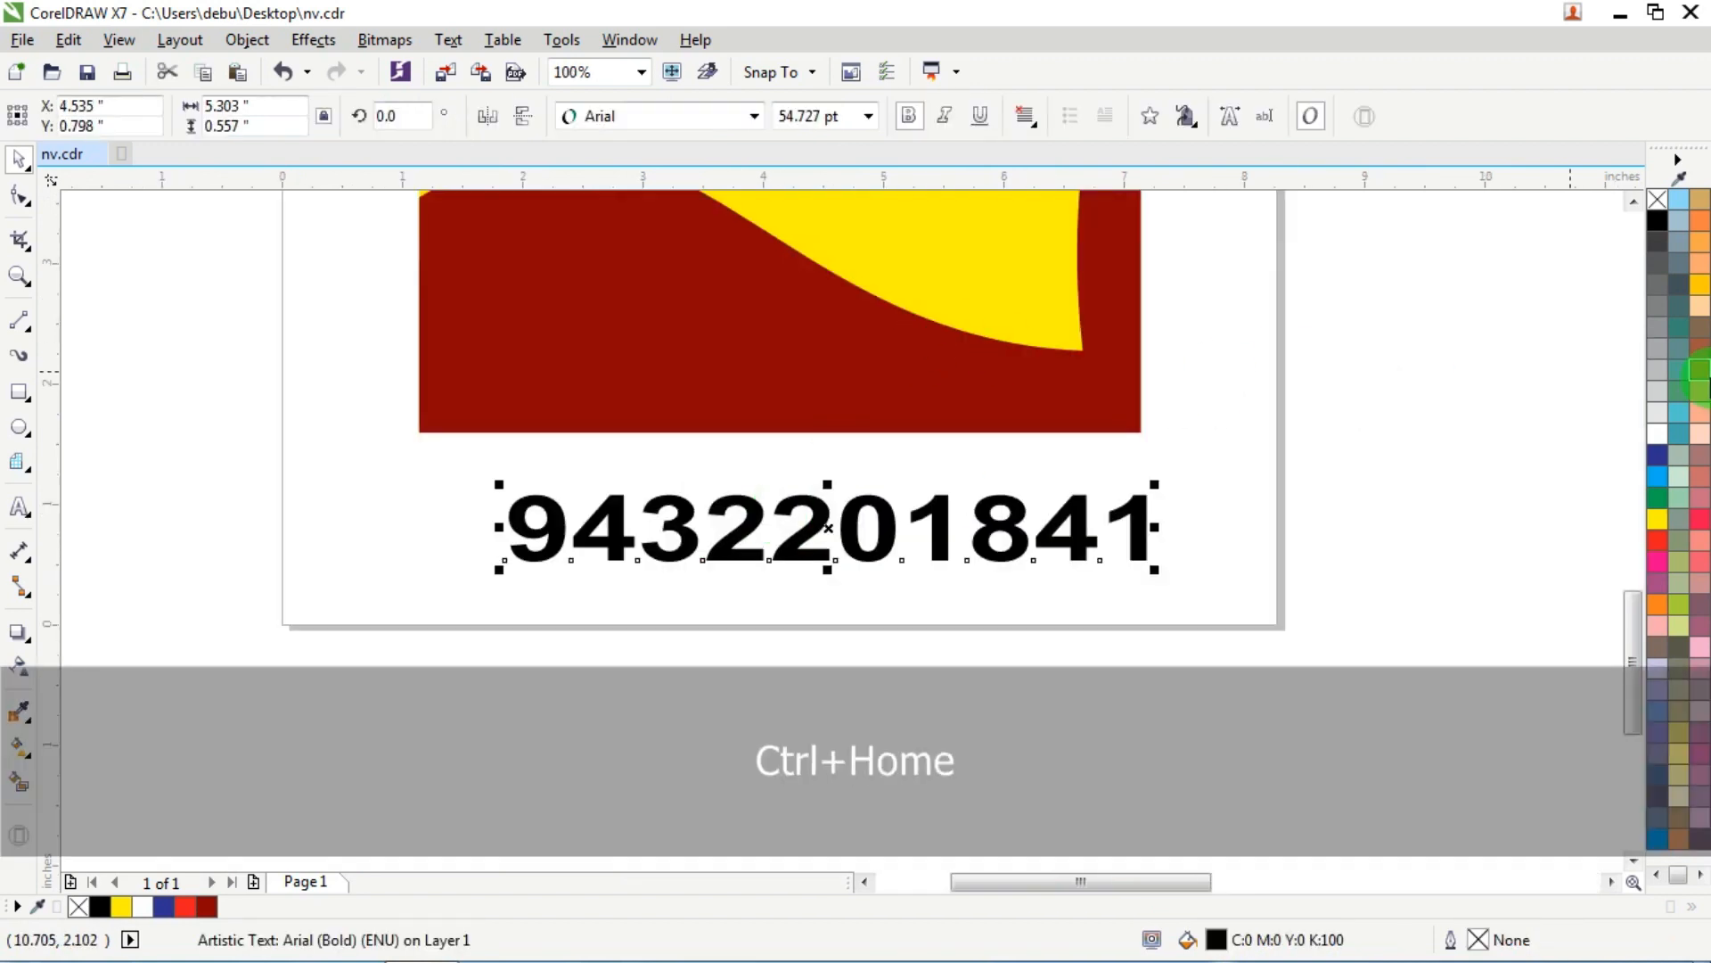
click(1660, 437)
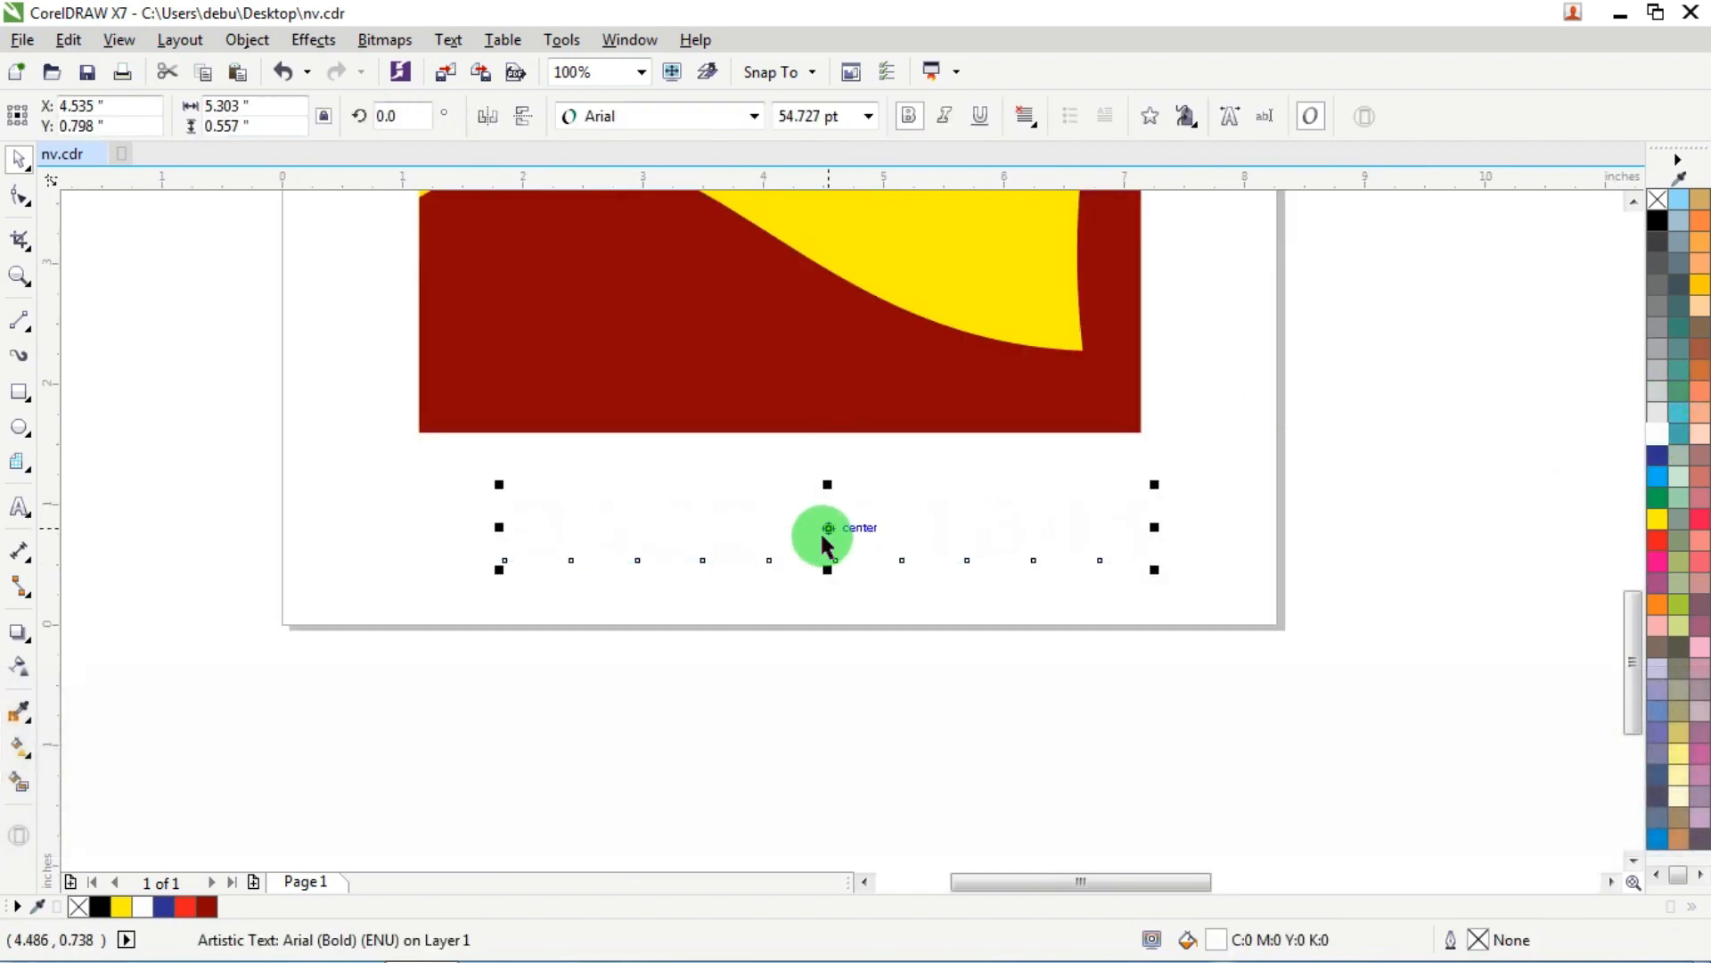
Step: Place the white phone number on the lower part of the dark red shape and centre it horizontally with the shape
drag(817, 527, 784, 382)
key(shift)
shift+click(661, 252)
key(c)
scroll(1012, 451, down, 1)
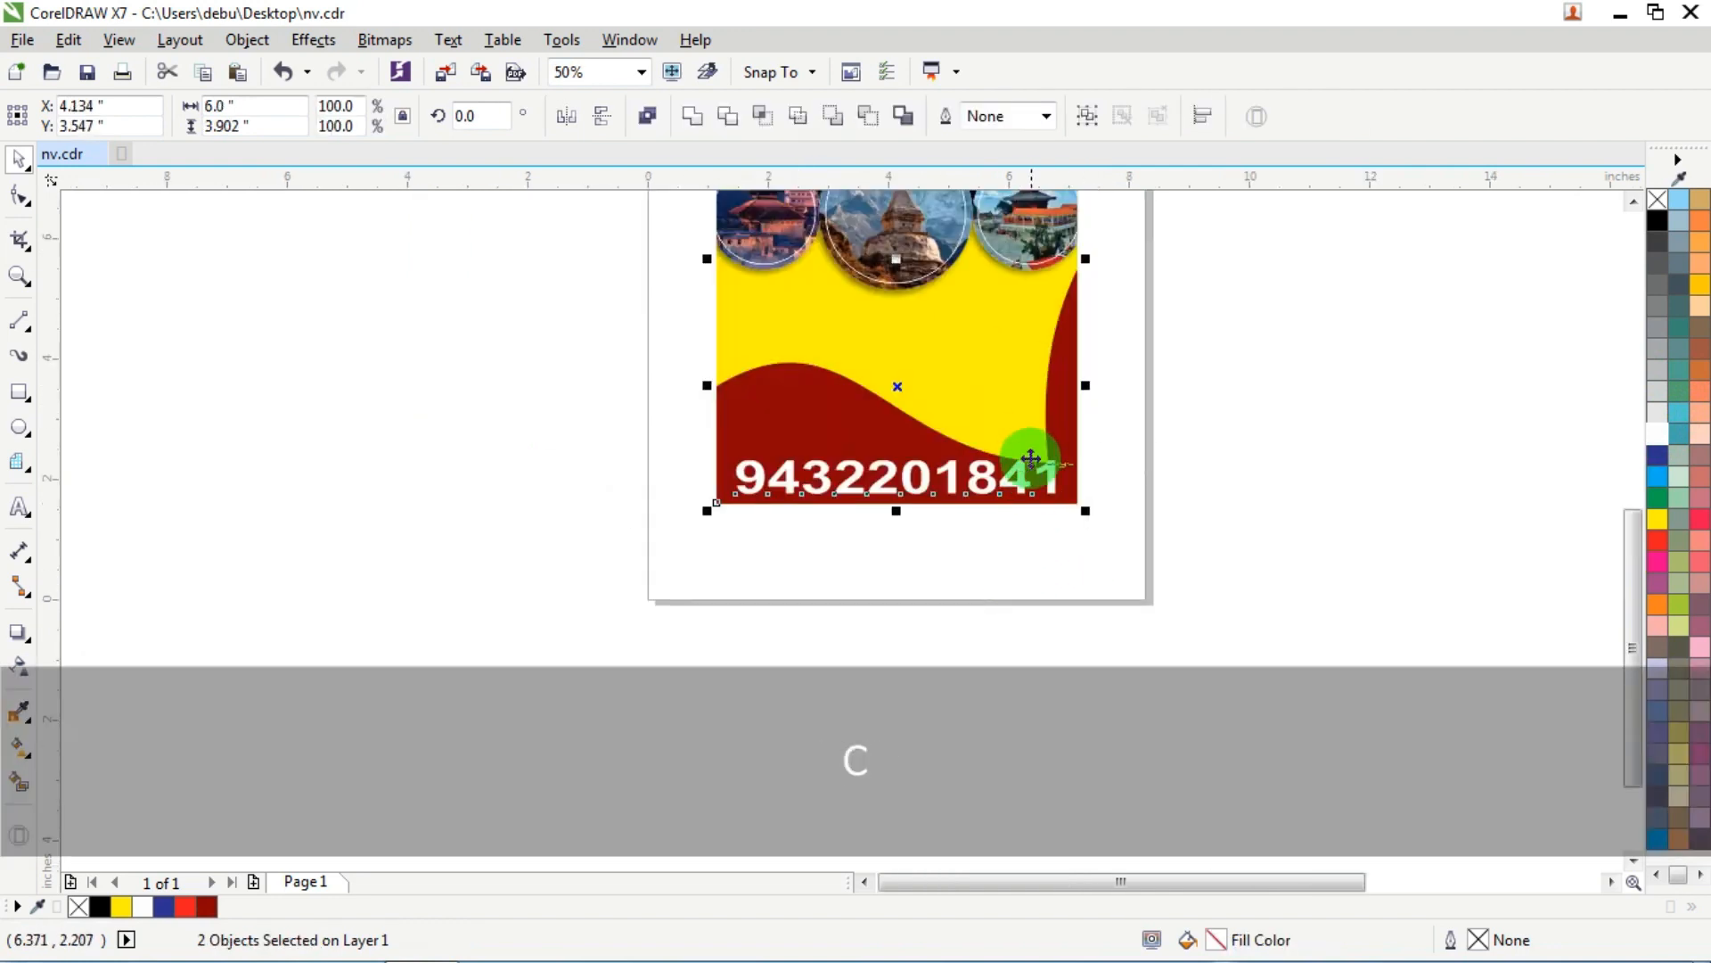
Step: Raise the wave's inner lower-right corner node slightly to leave more dark red space above the phone number
scroll(878, 435, up, 1)
click(19, 195)
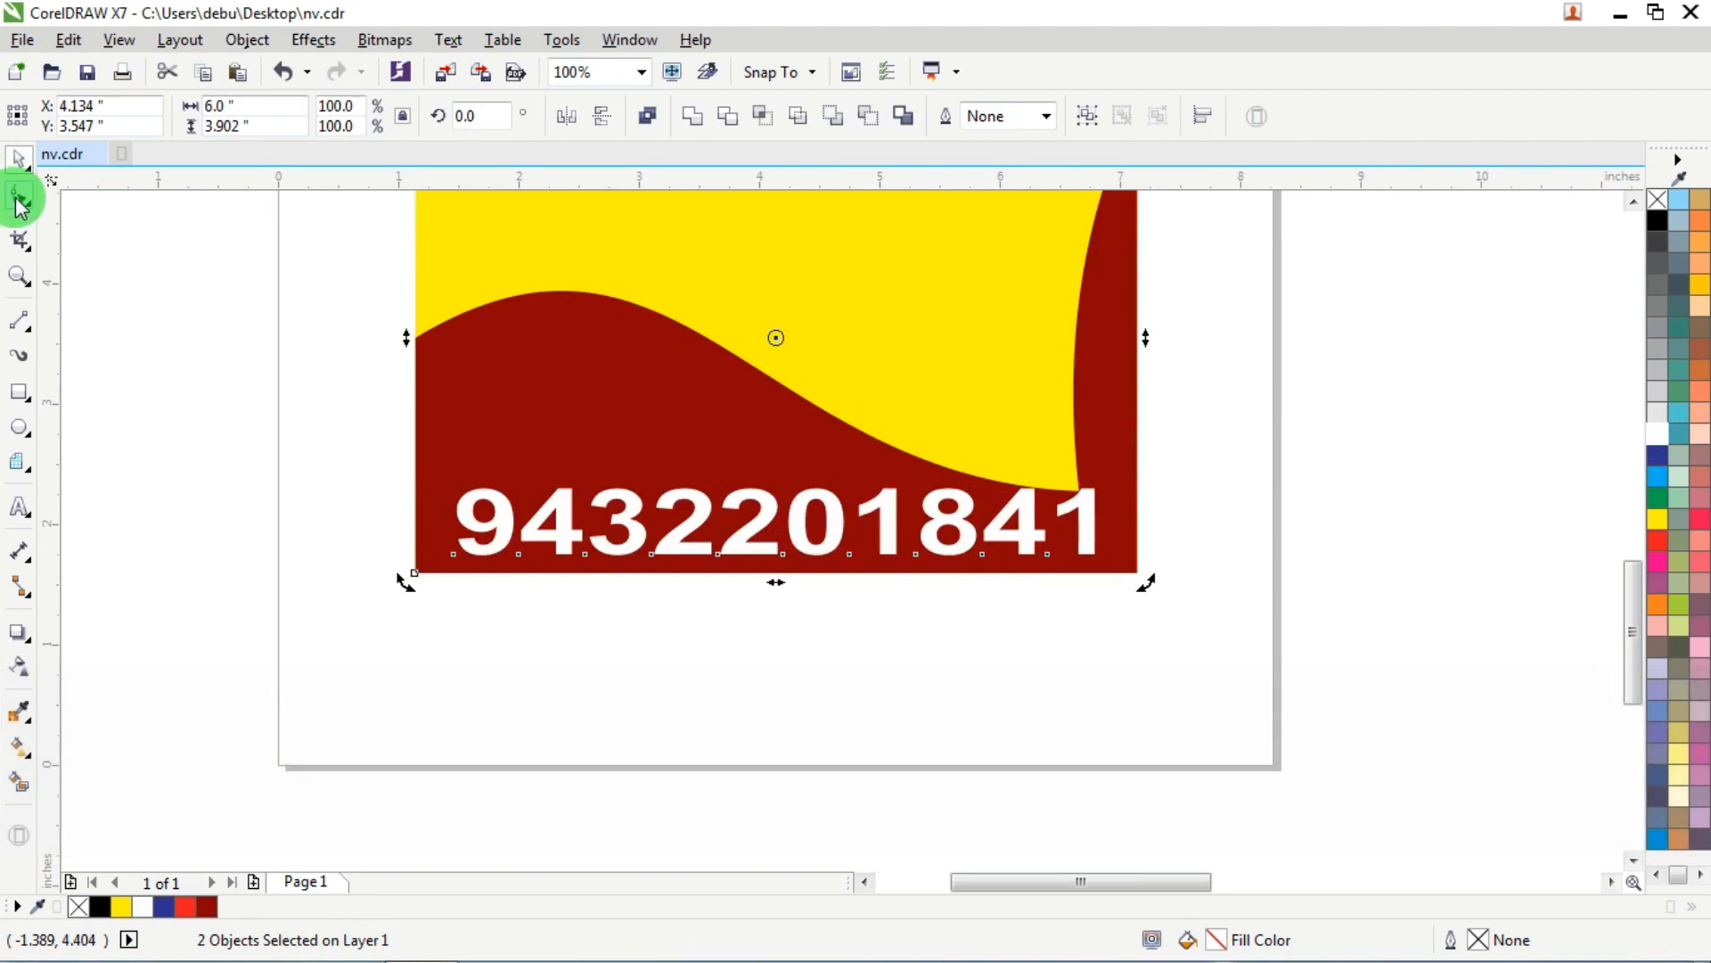
click(1179, 453)
ctrl+click(583, 353)
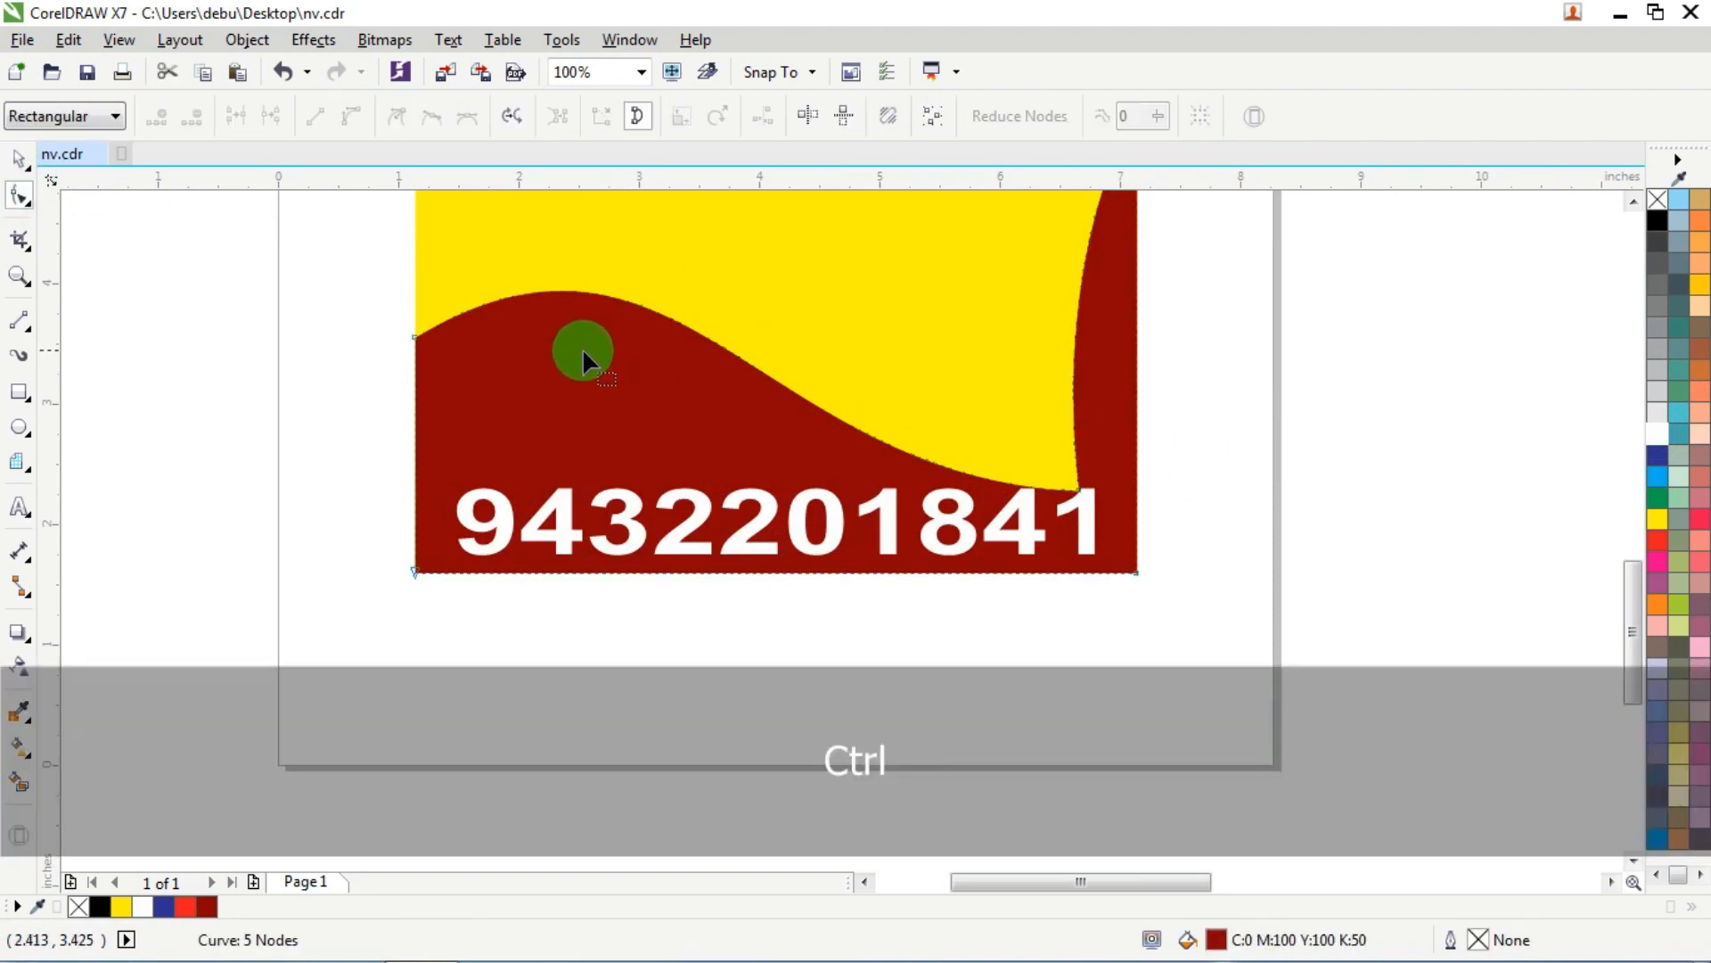
scroll(1130, 510, up, 1)
drag(1031, 481, 1039, 431)
scroll(1034, 442, down, 2)
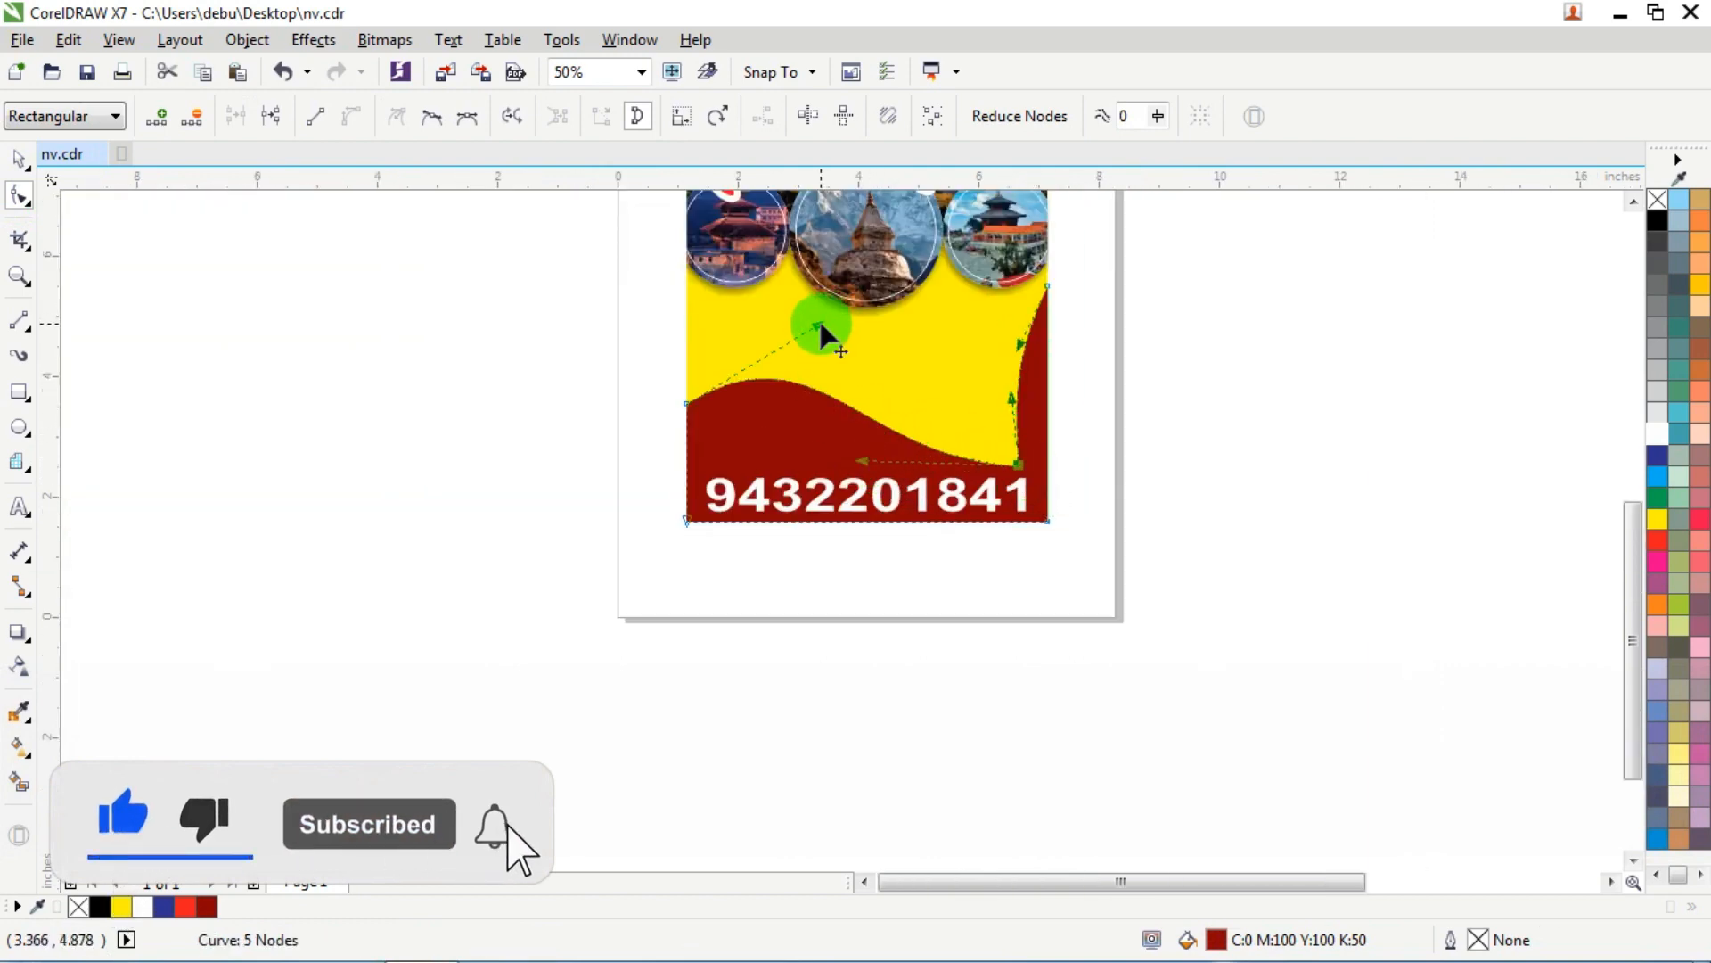
Step: Refine the wave's upper curve by adjusting its left and right handles, and deselect the shape
drag(820, 328, 808, 348)
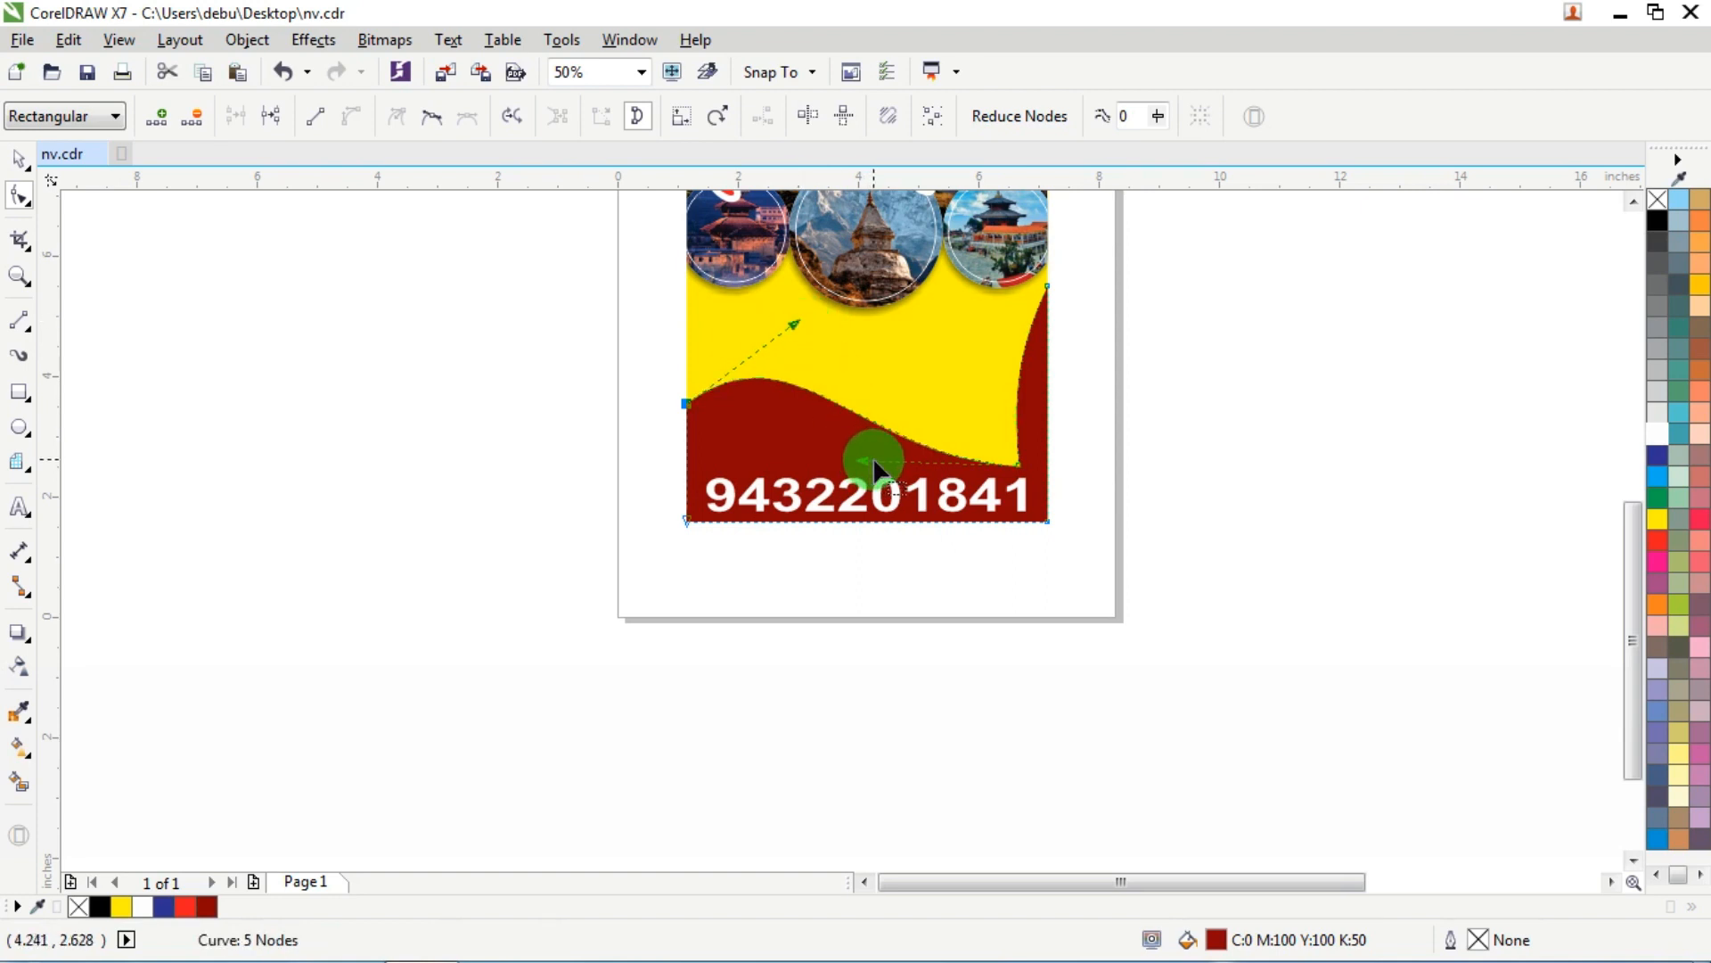
drag(863, 461, 874, 392)
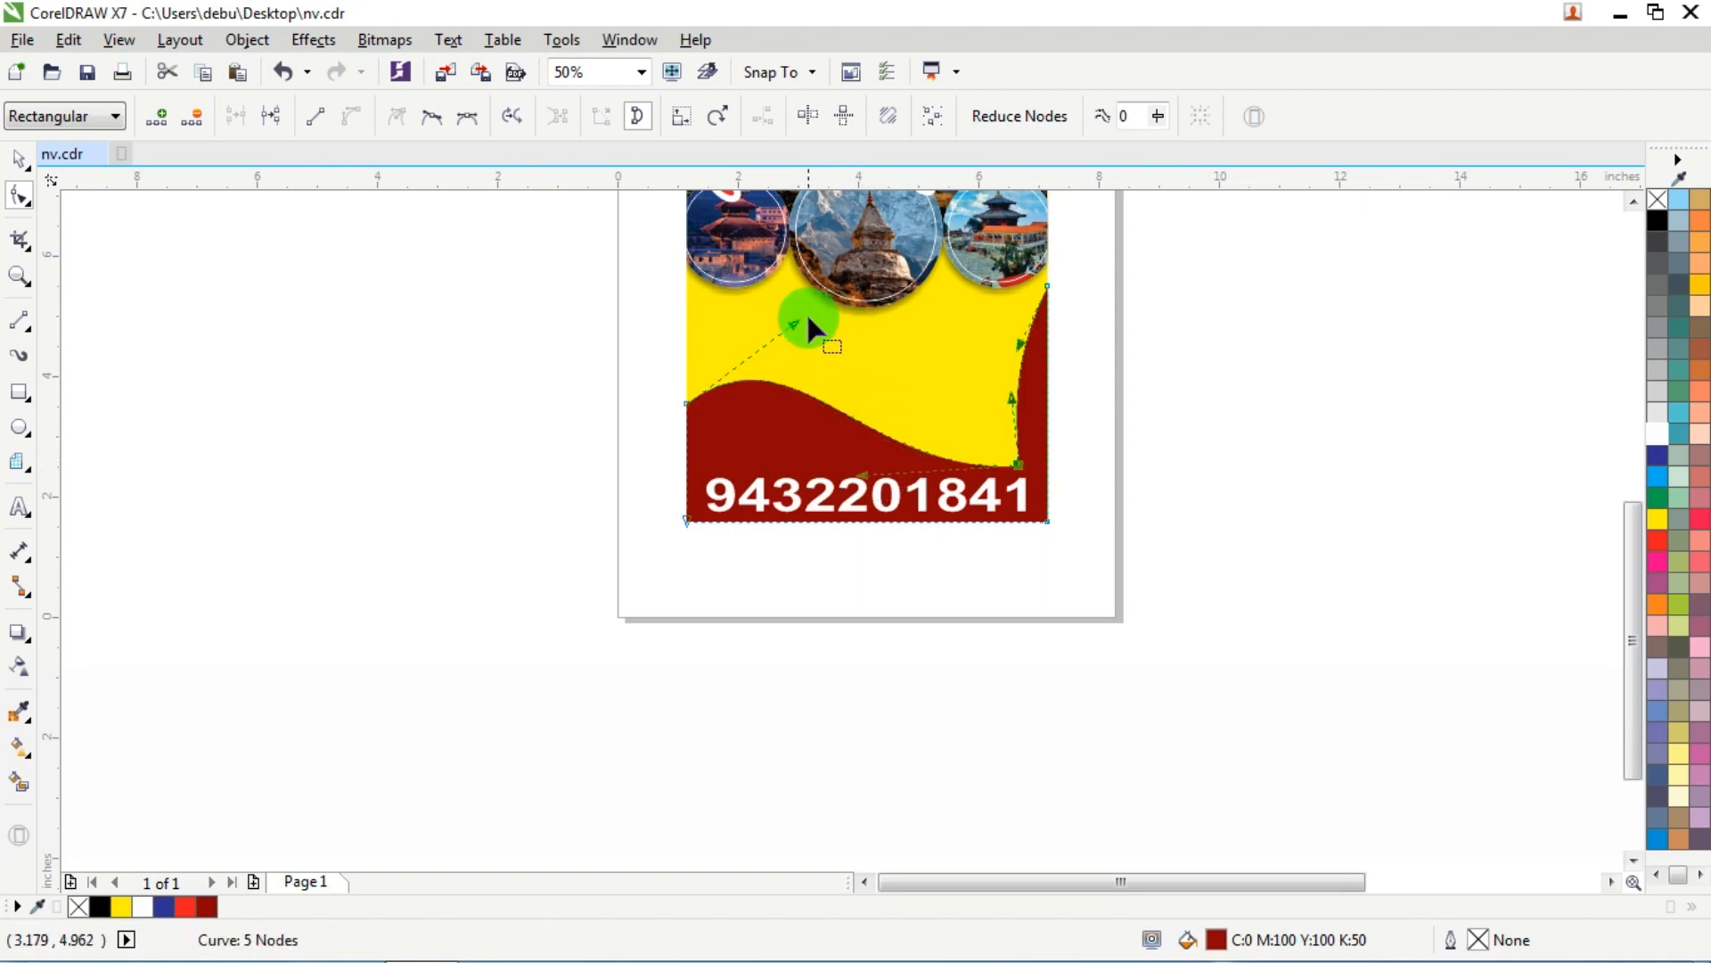
drag(795, 320, 804, 314)
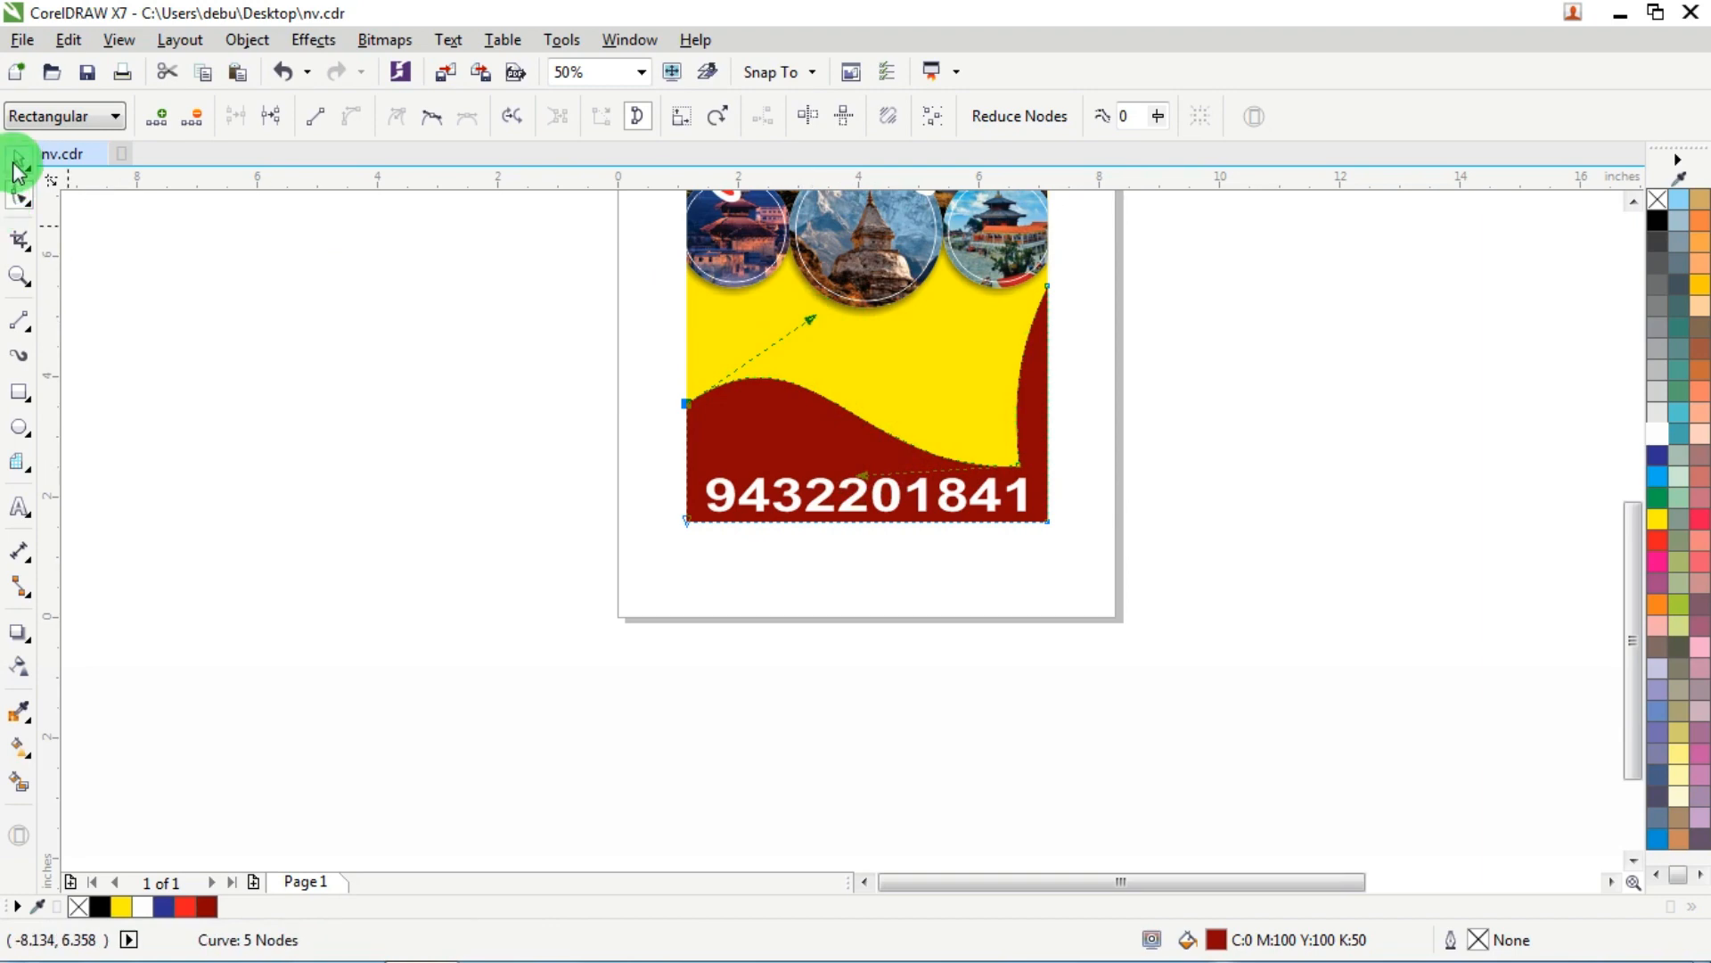
click(18, 159)
click(453, 421)
Step: Move the "আহার বাদে" and "10500/-" texts together from beside the page to below the poster and bring them to the front
scroll(453, 421, down, 3)
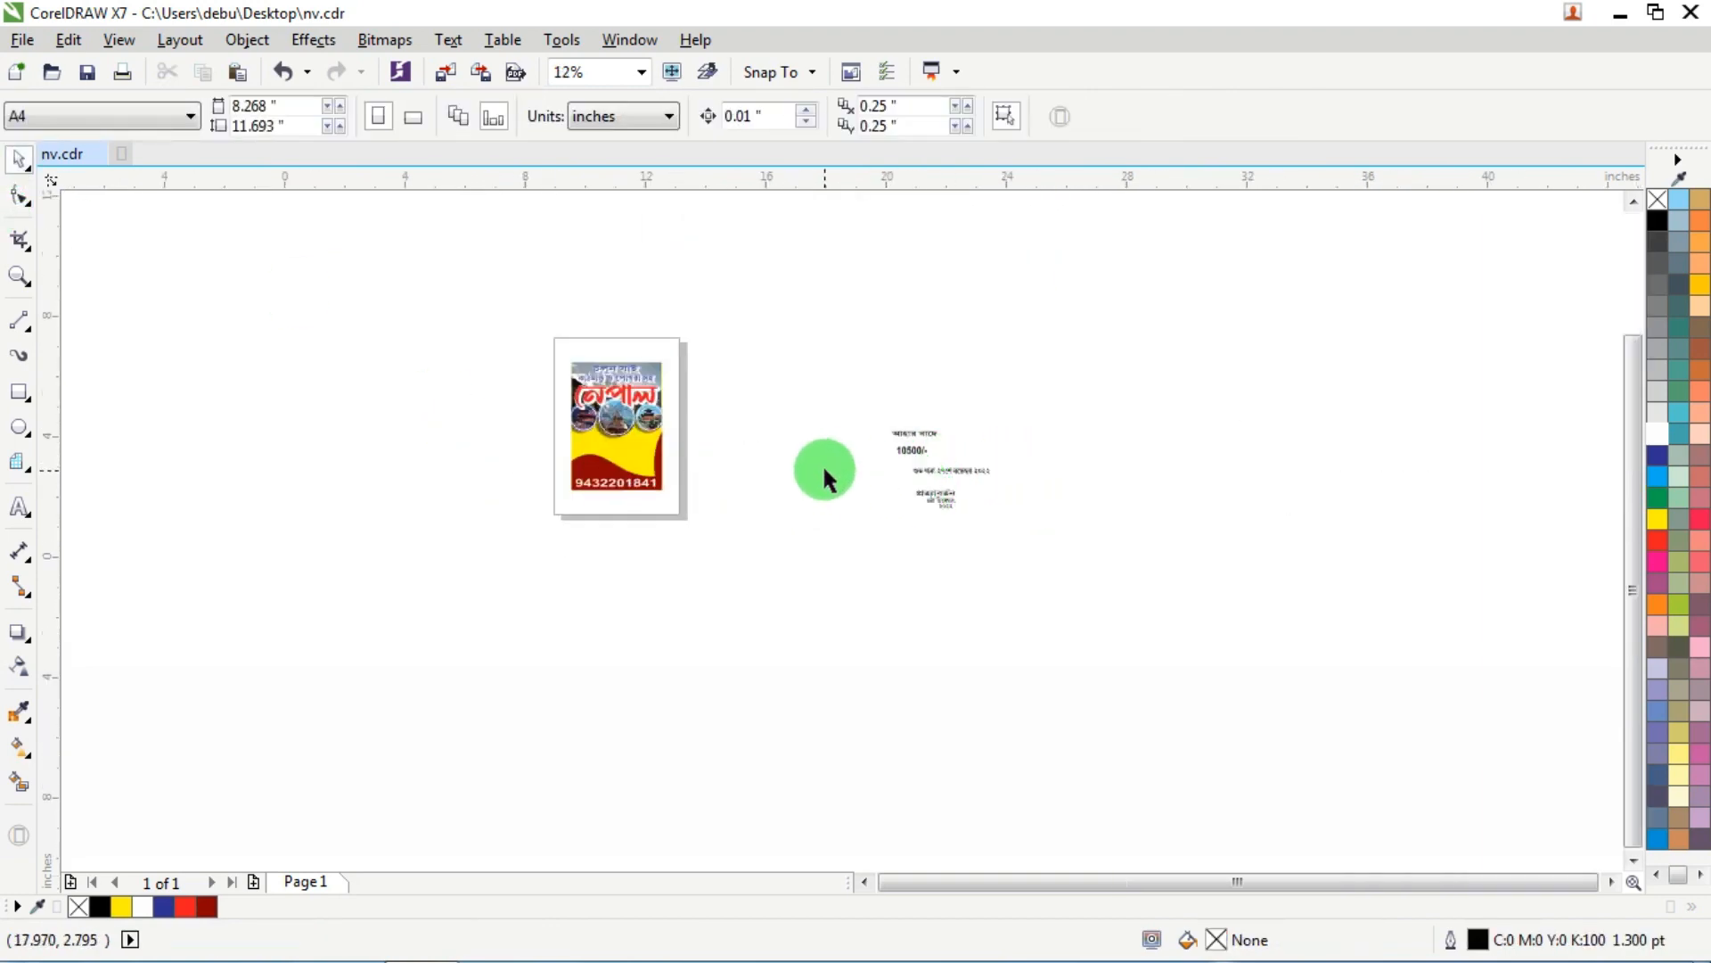
scroll(826, 477, up, 2)
drag(1072, 450, 1073, 451)
drag(1001, 400, 338, 546)
scroll(346, 543, up, 4)
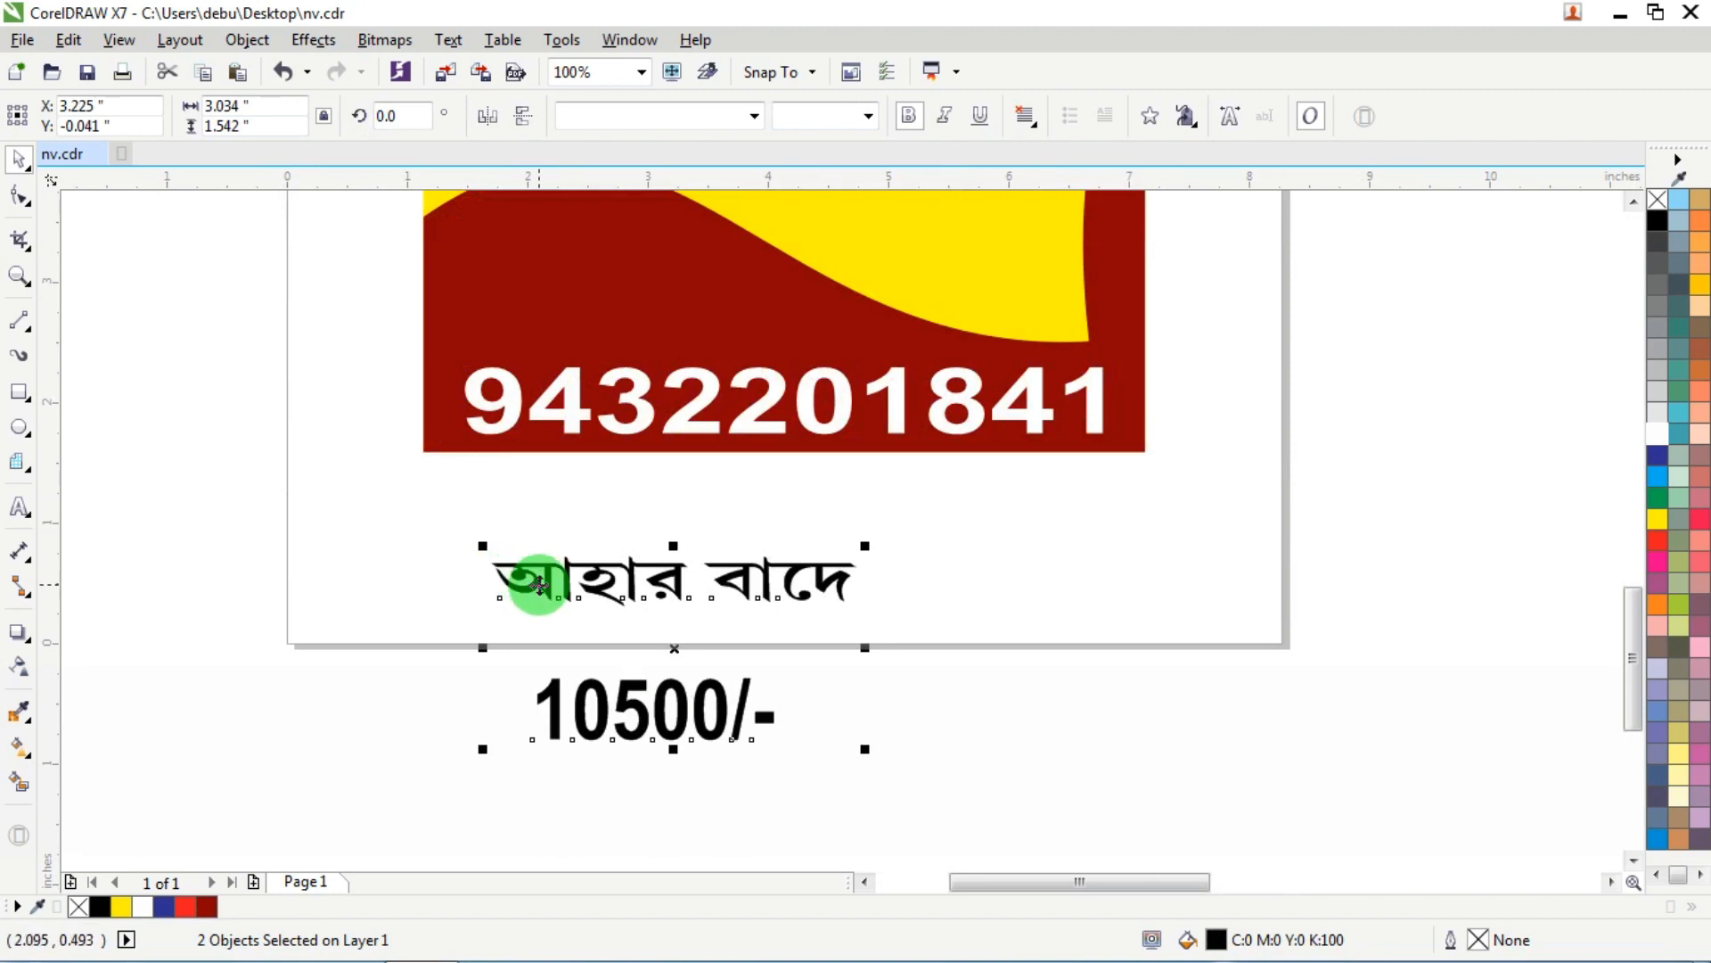
key(ctrl)
click(947, 752)
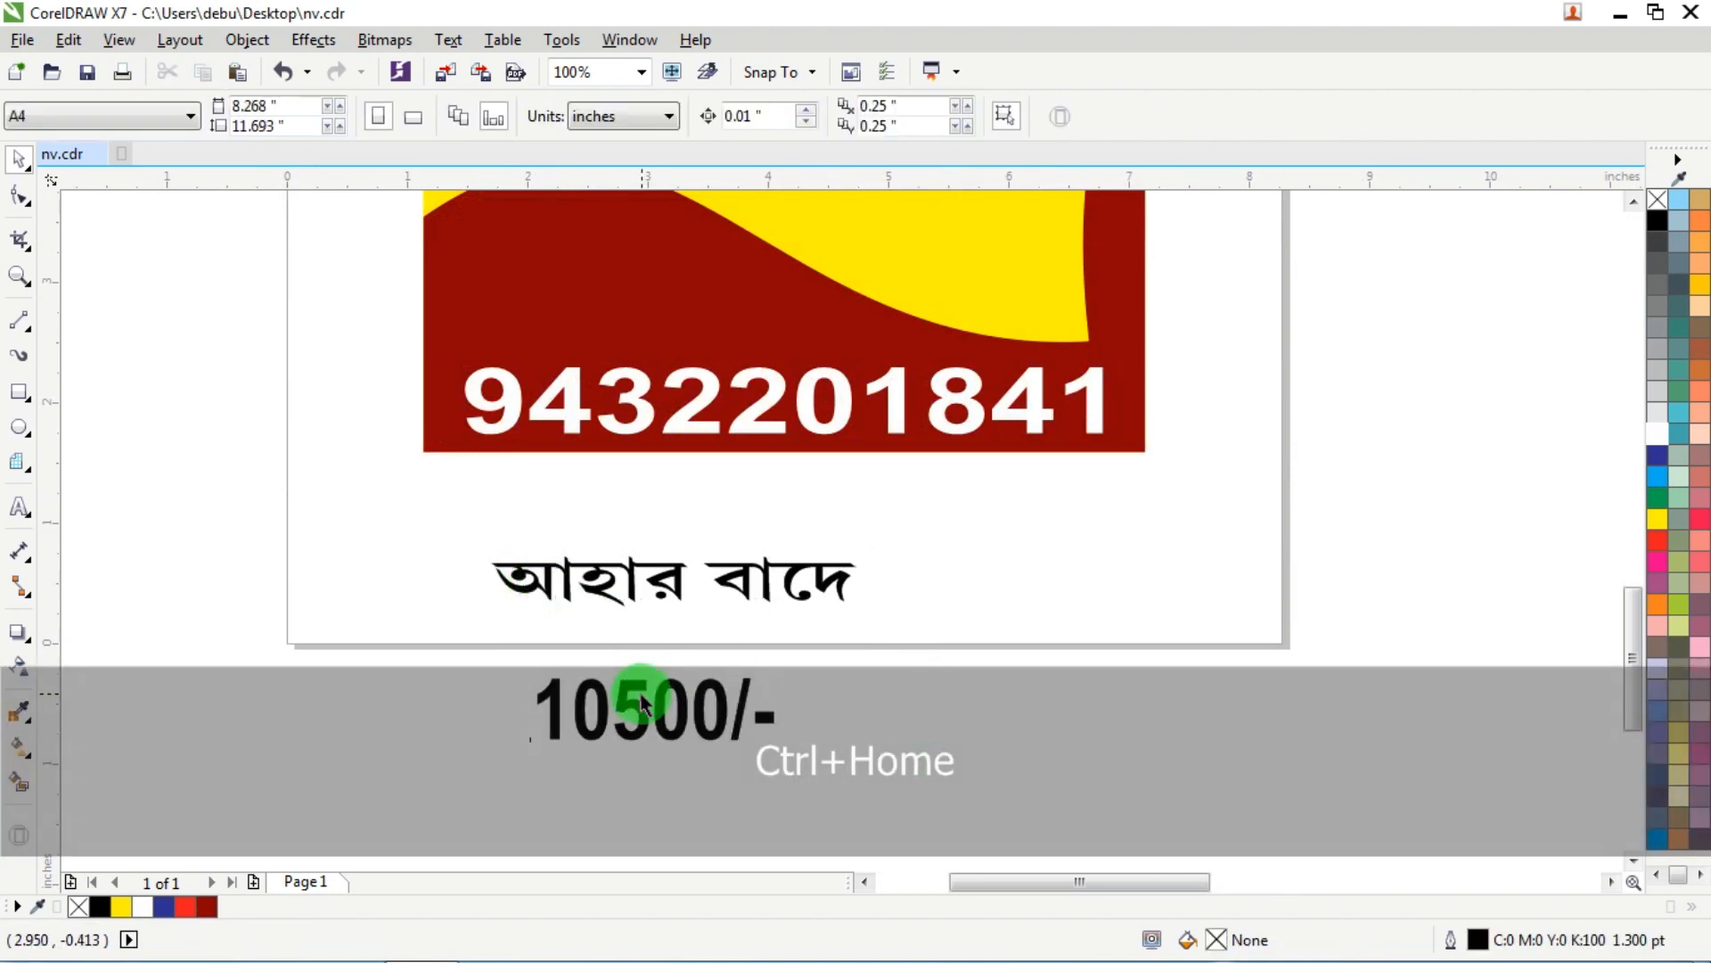
Step: Move the "10500/-" text onto the crest of the dark red wave and fill it yellow
drag(669, 682, 565, 218)
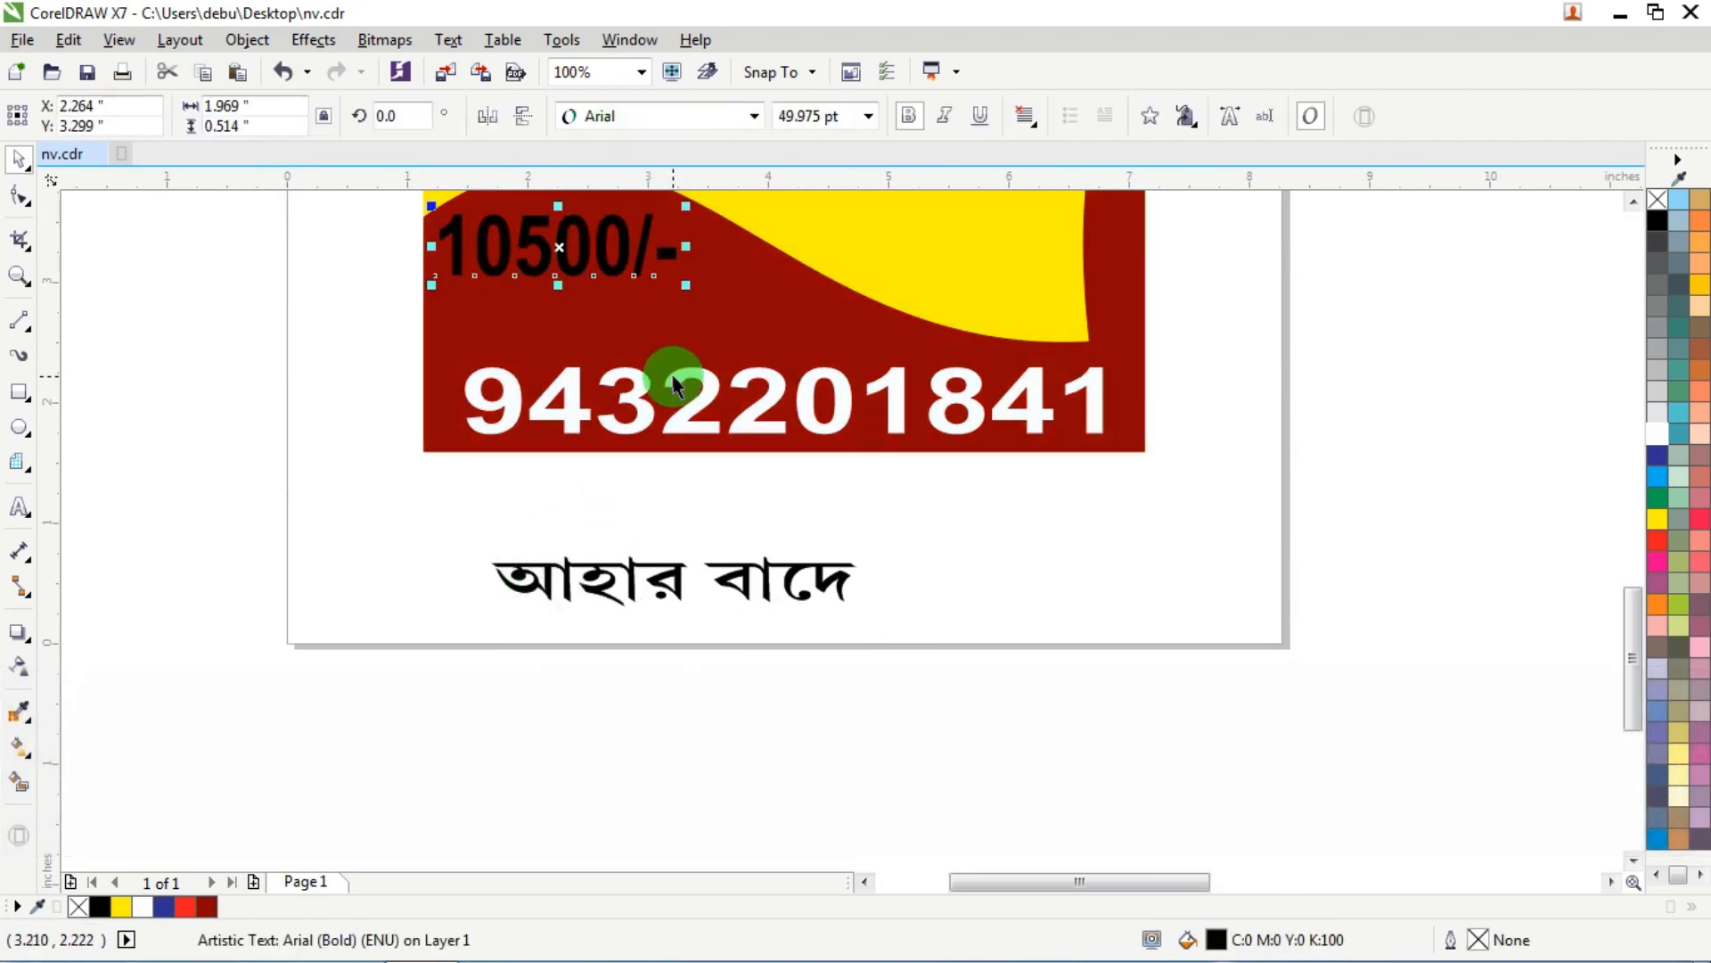
scroll(668, 378, down, 2)
scroll(581, 294, up, 2)
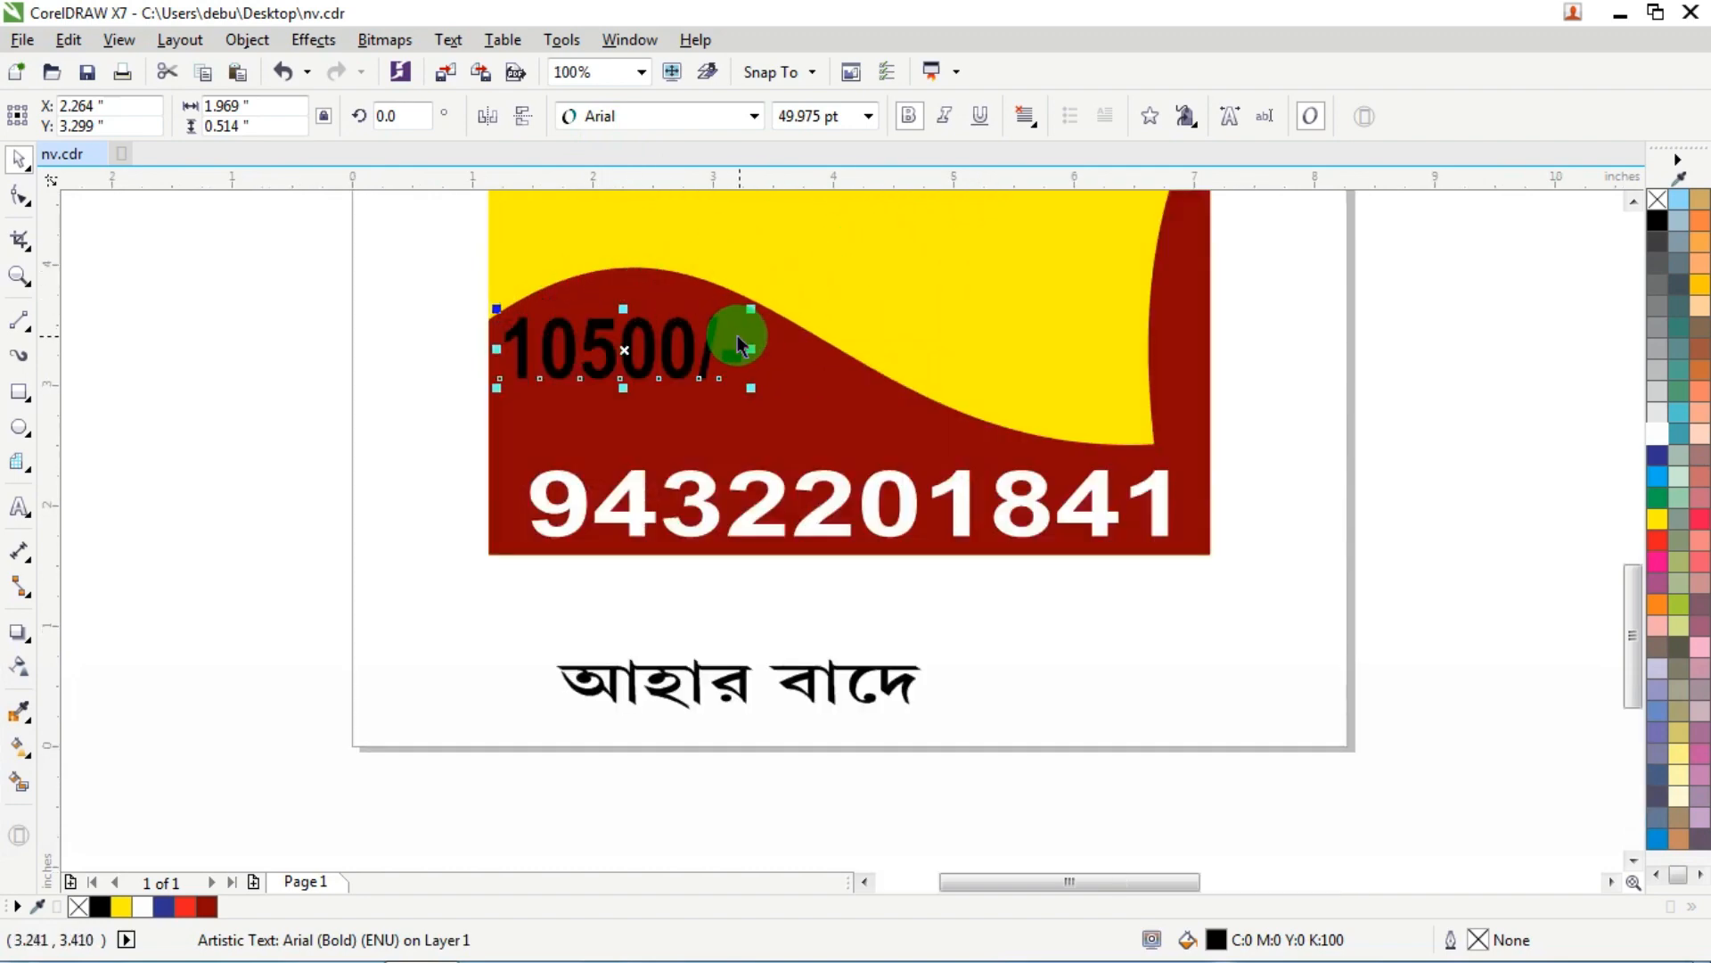
drag(718, 328, 733, 331)
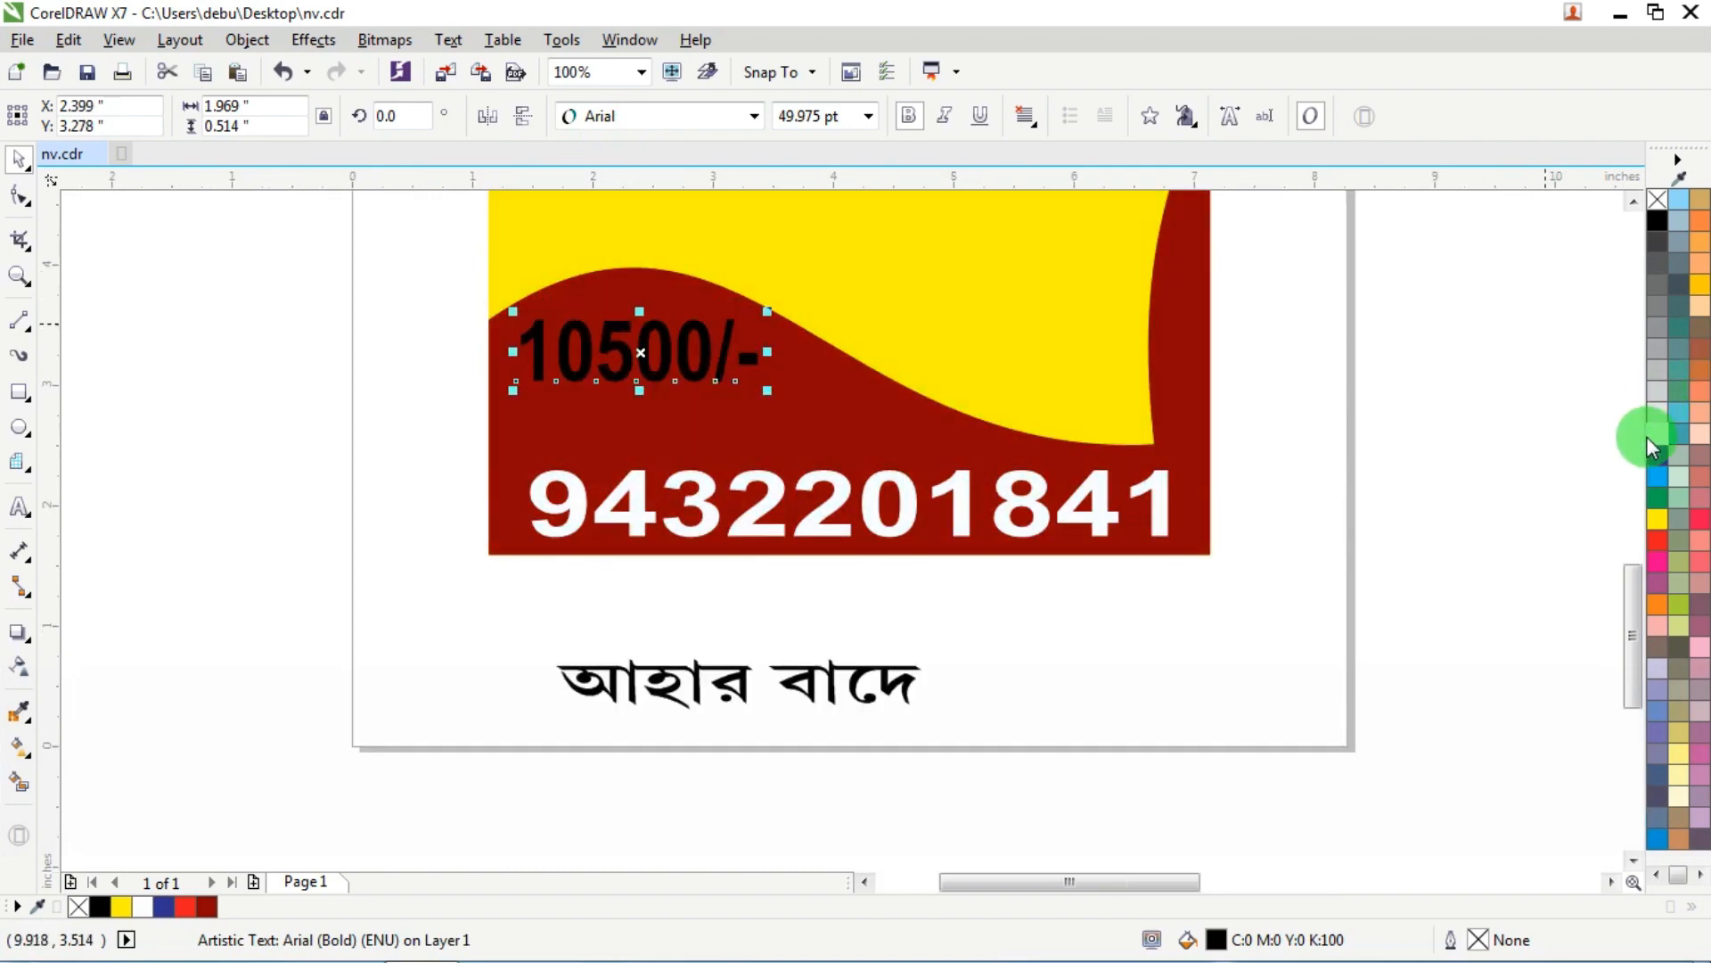
click(1660, 522)
Step: Arch the "10500/-" text upward along the wave with a single-arc envelope and enlarge it to about 2.2 x 0.74 in
scroll(618, 336, up, 2)
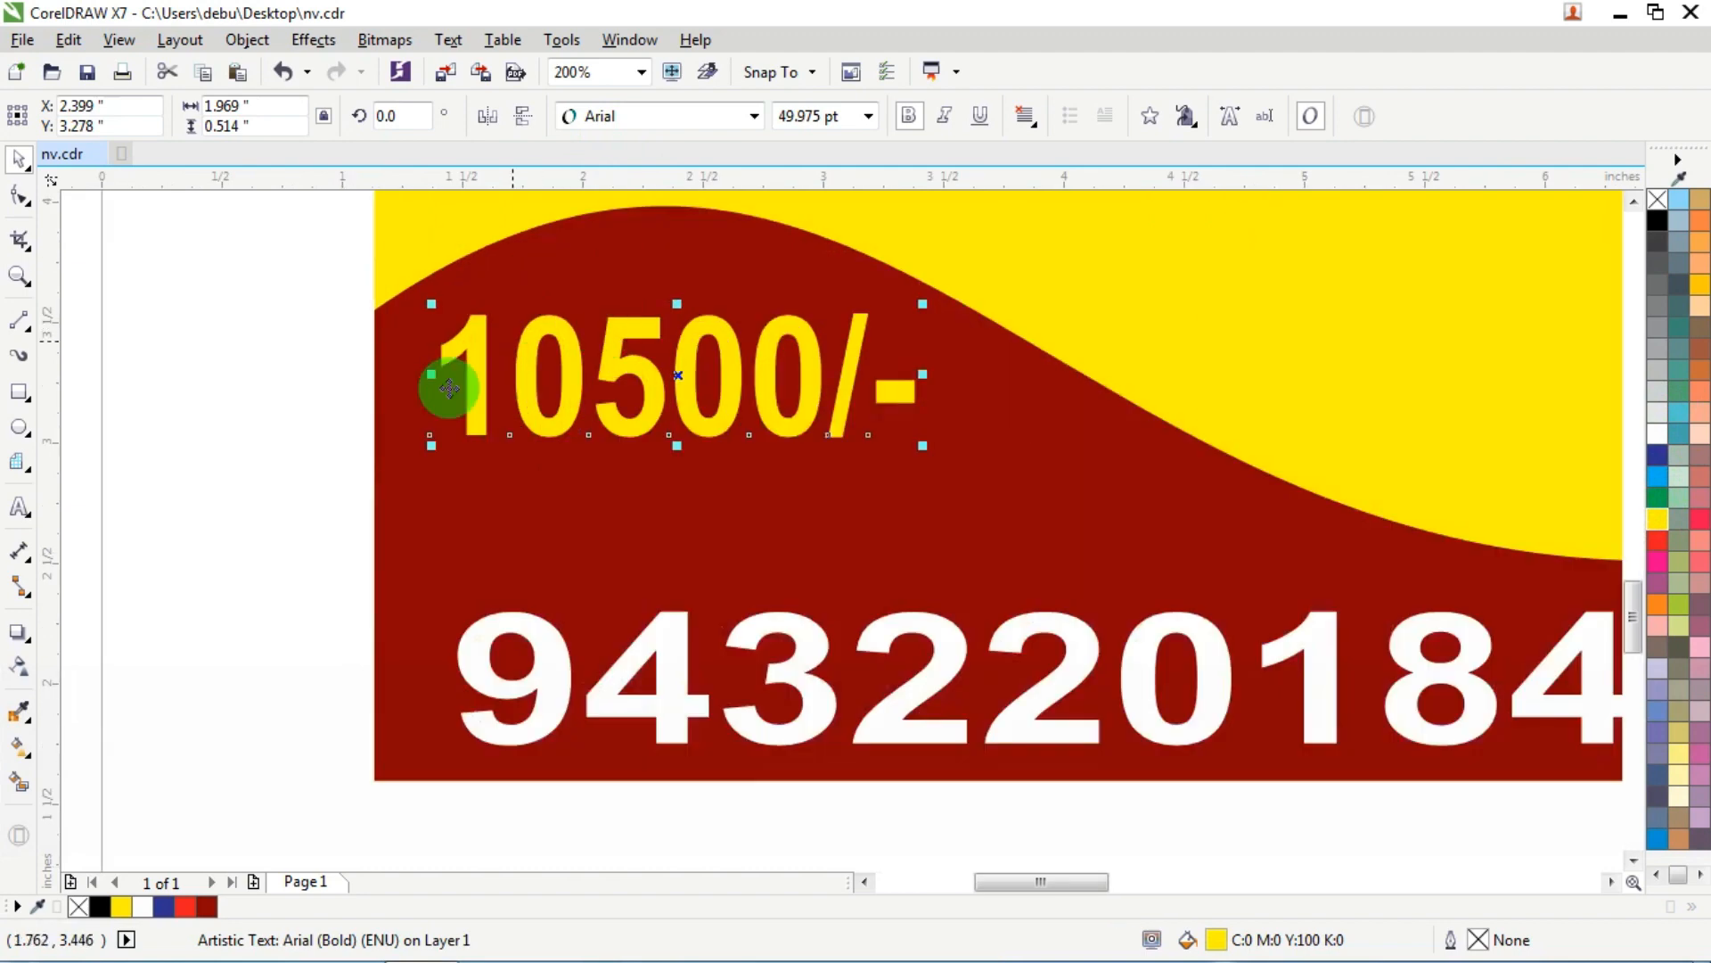
drag(18, 640, 107, 751)
click(686, 117)
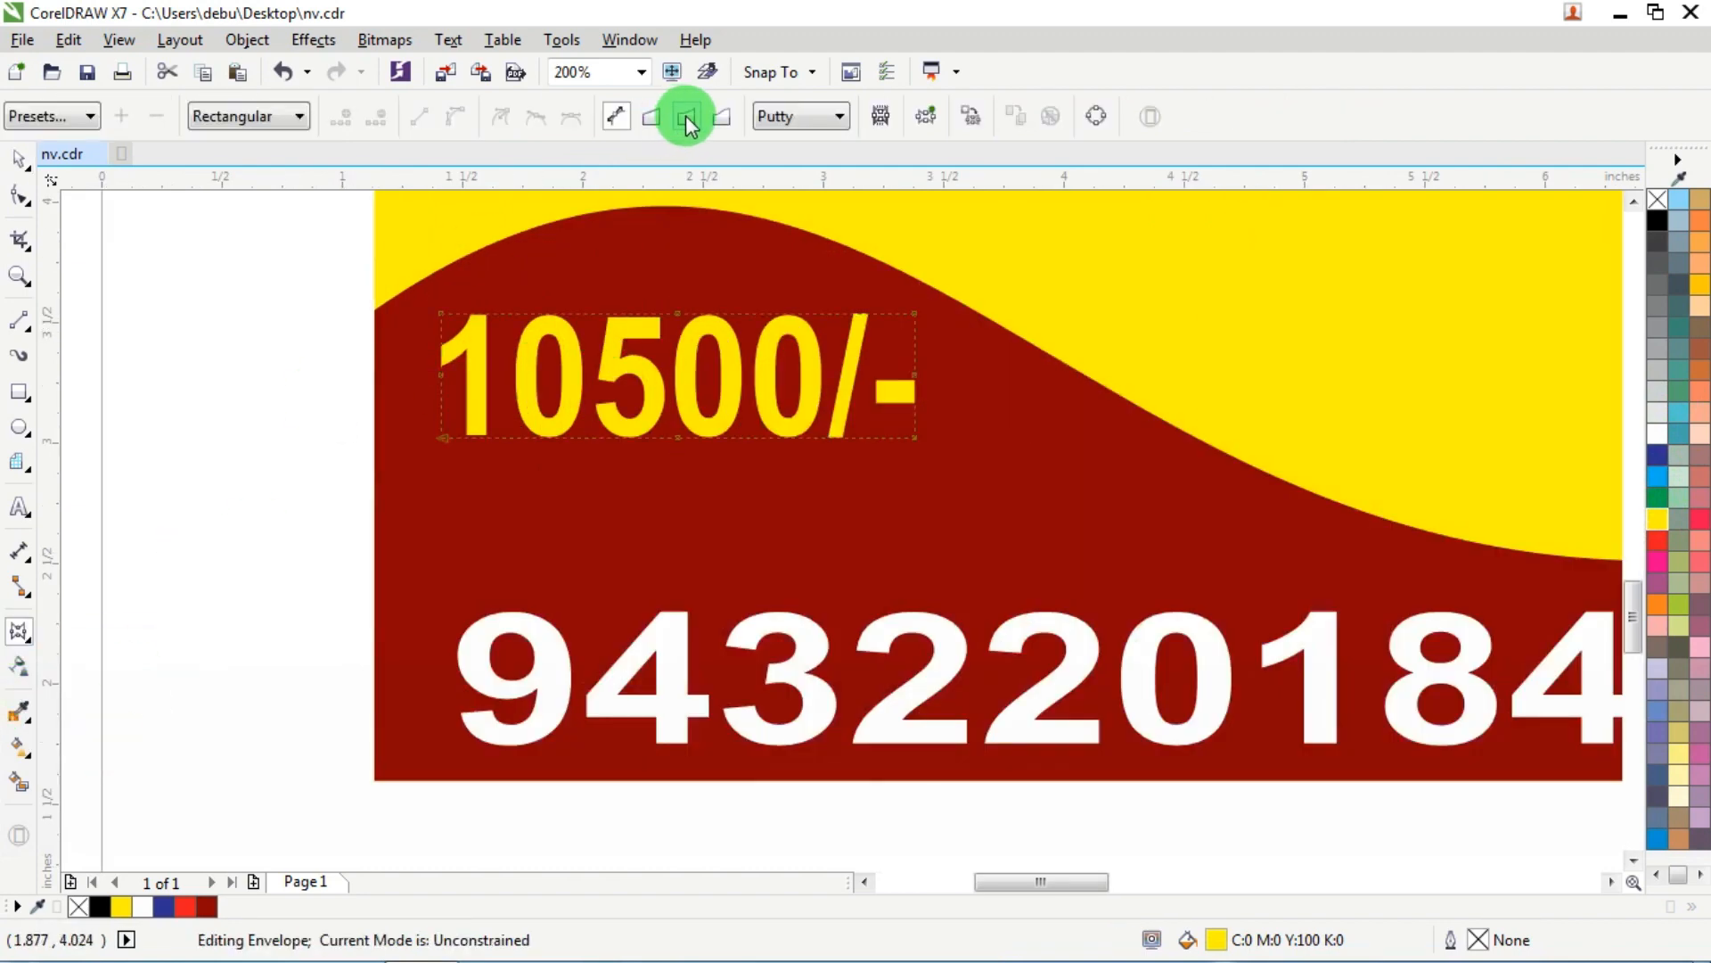
mouse_move(680, 296)
mouse_down()
mouse_move(677, 312)
mouse_move(671, 264)
mouse_up()
click(20, 161)
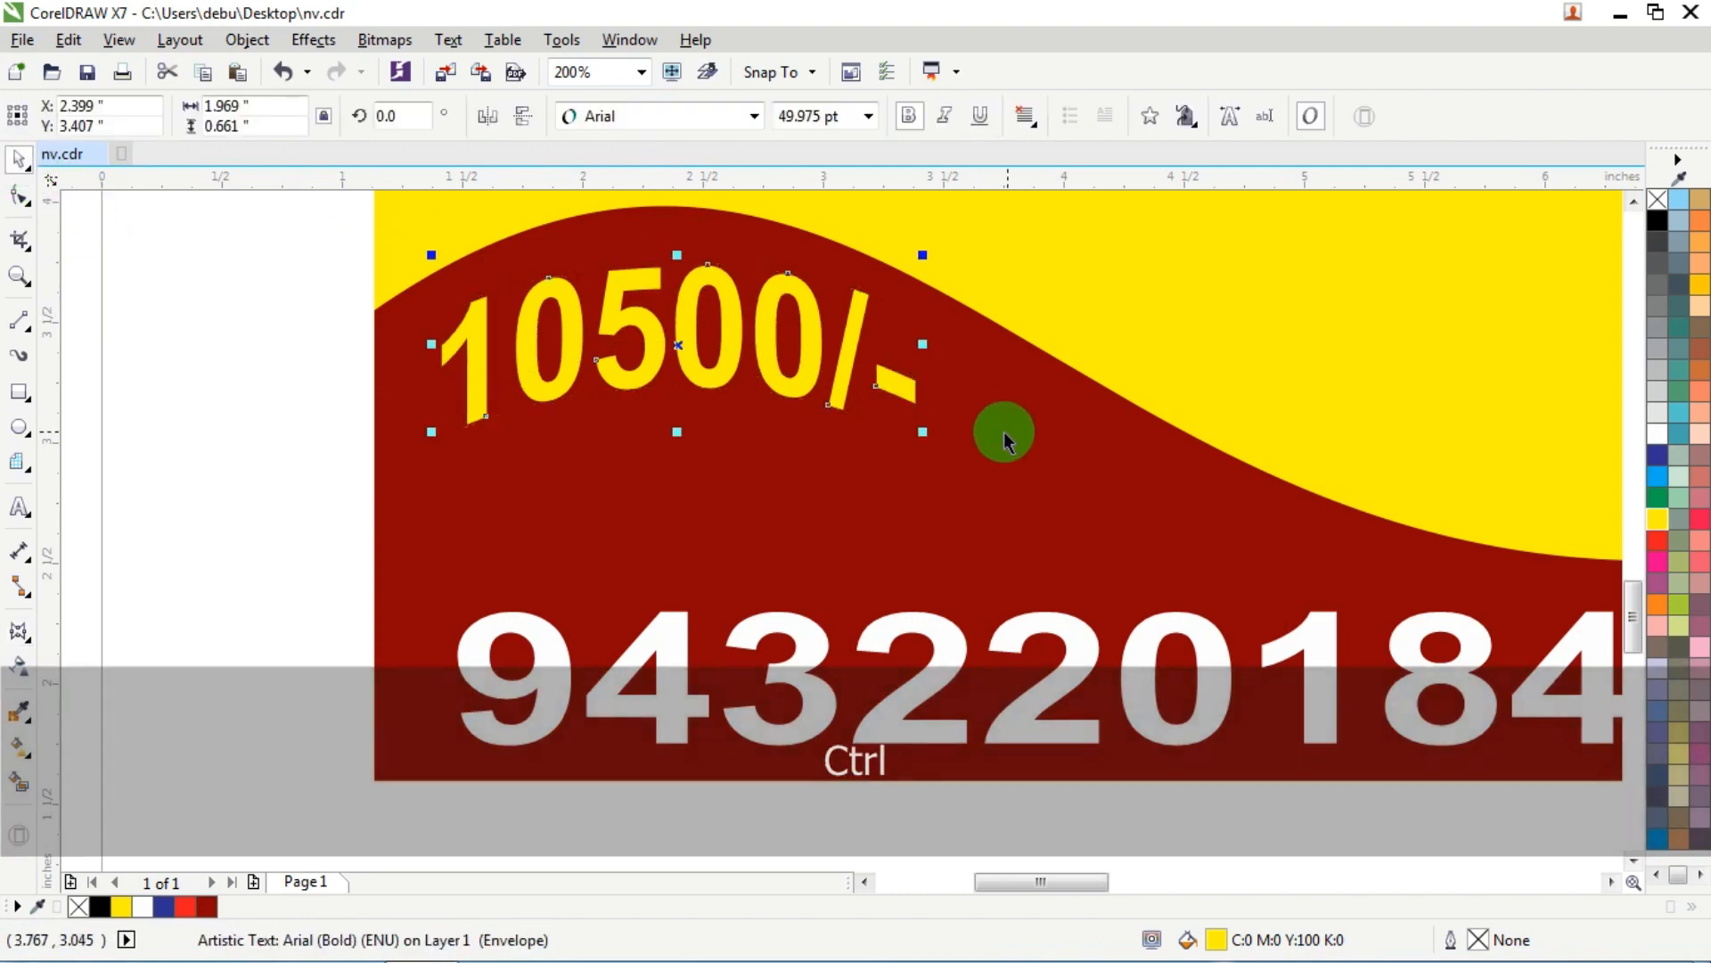
drag(923, 430, 951, 441)
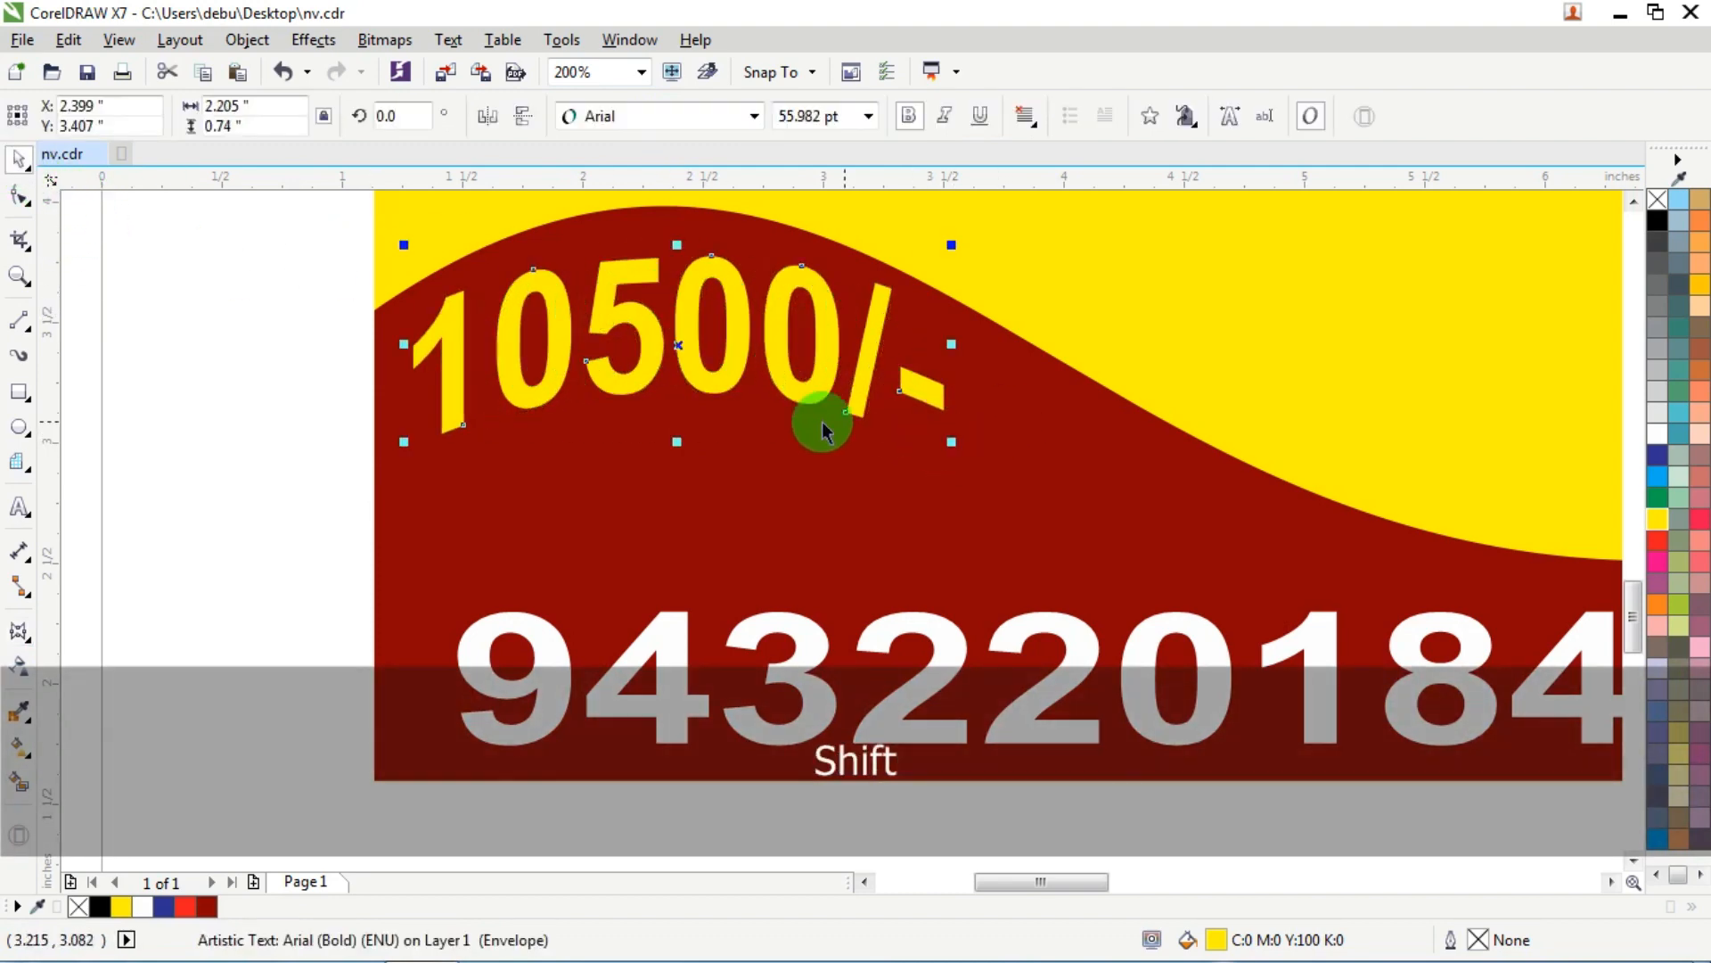
Step: Move the "আহার বাদে" text between the price and the phone number and fill it yellow
scroll(687, 440, down, 2)
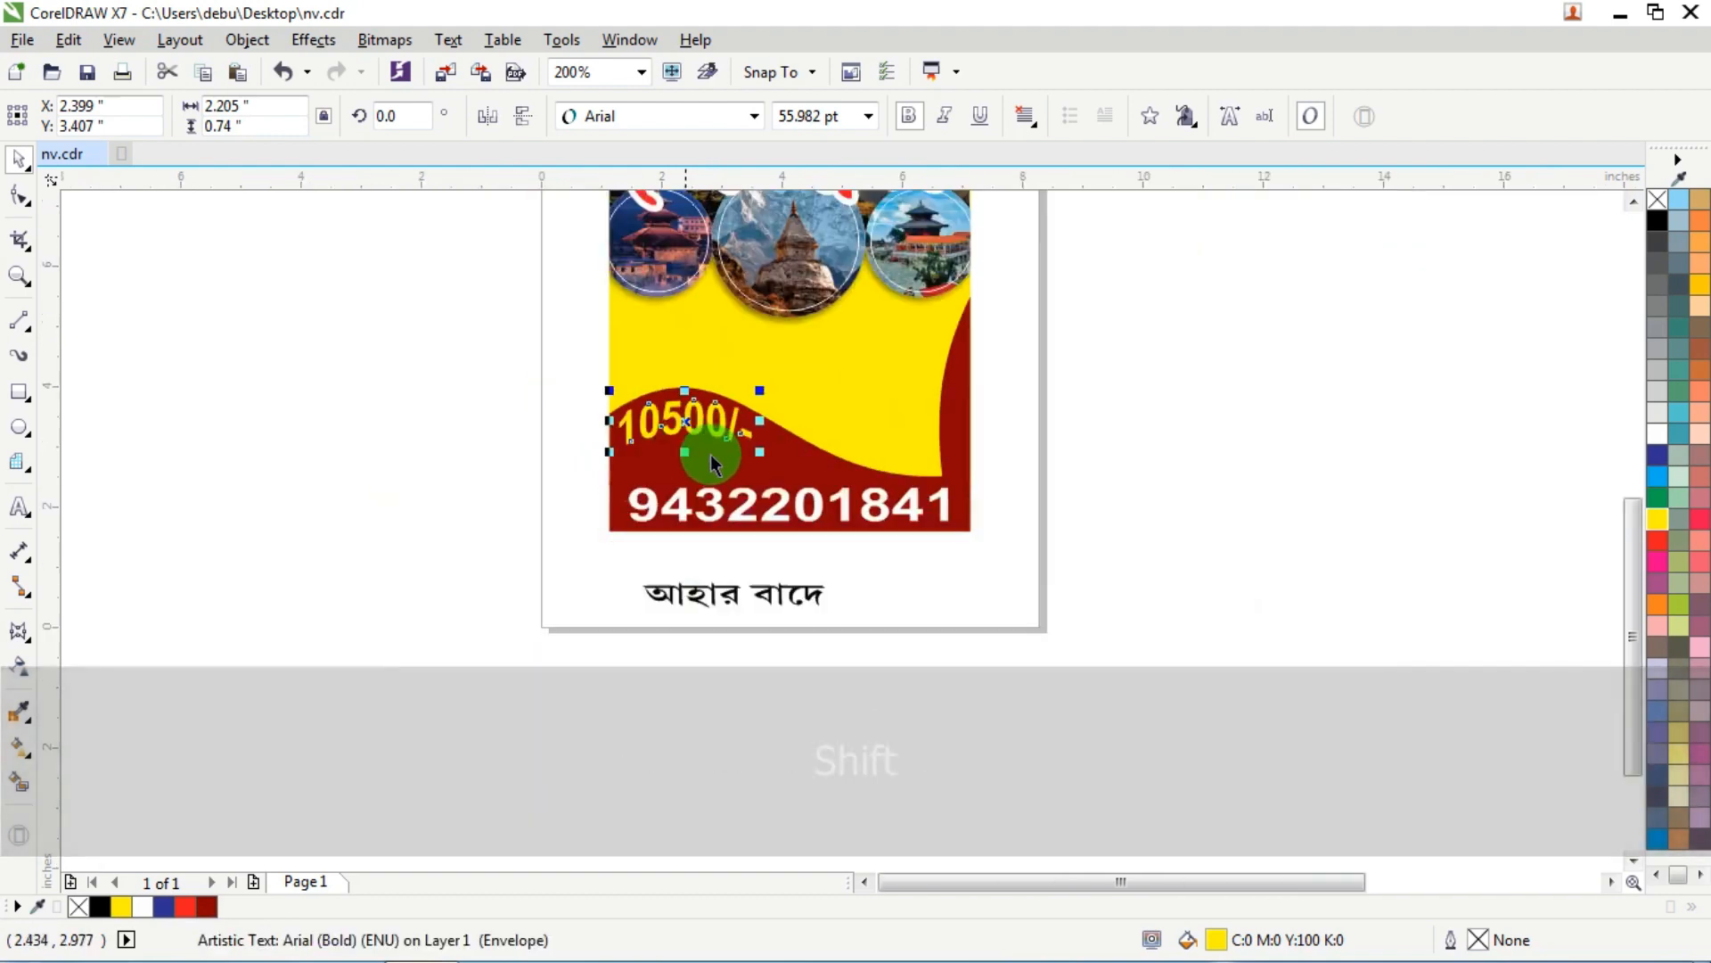
drag(774, 571, 717, 469)
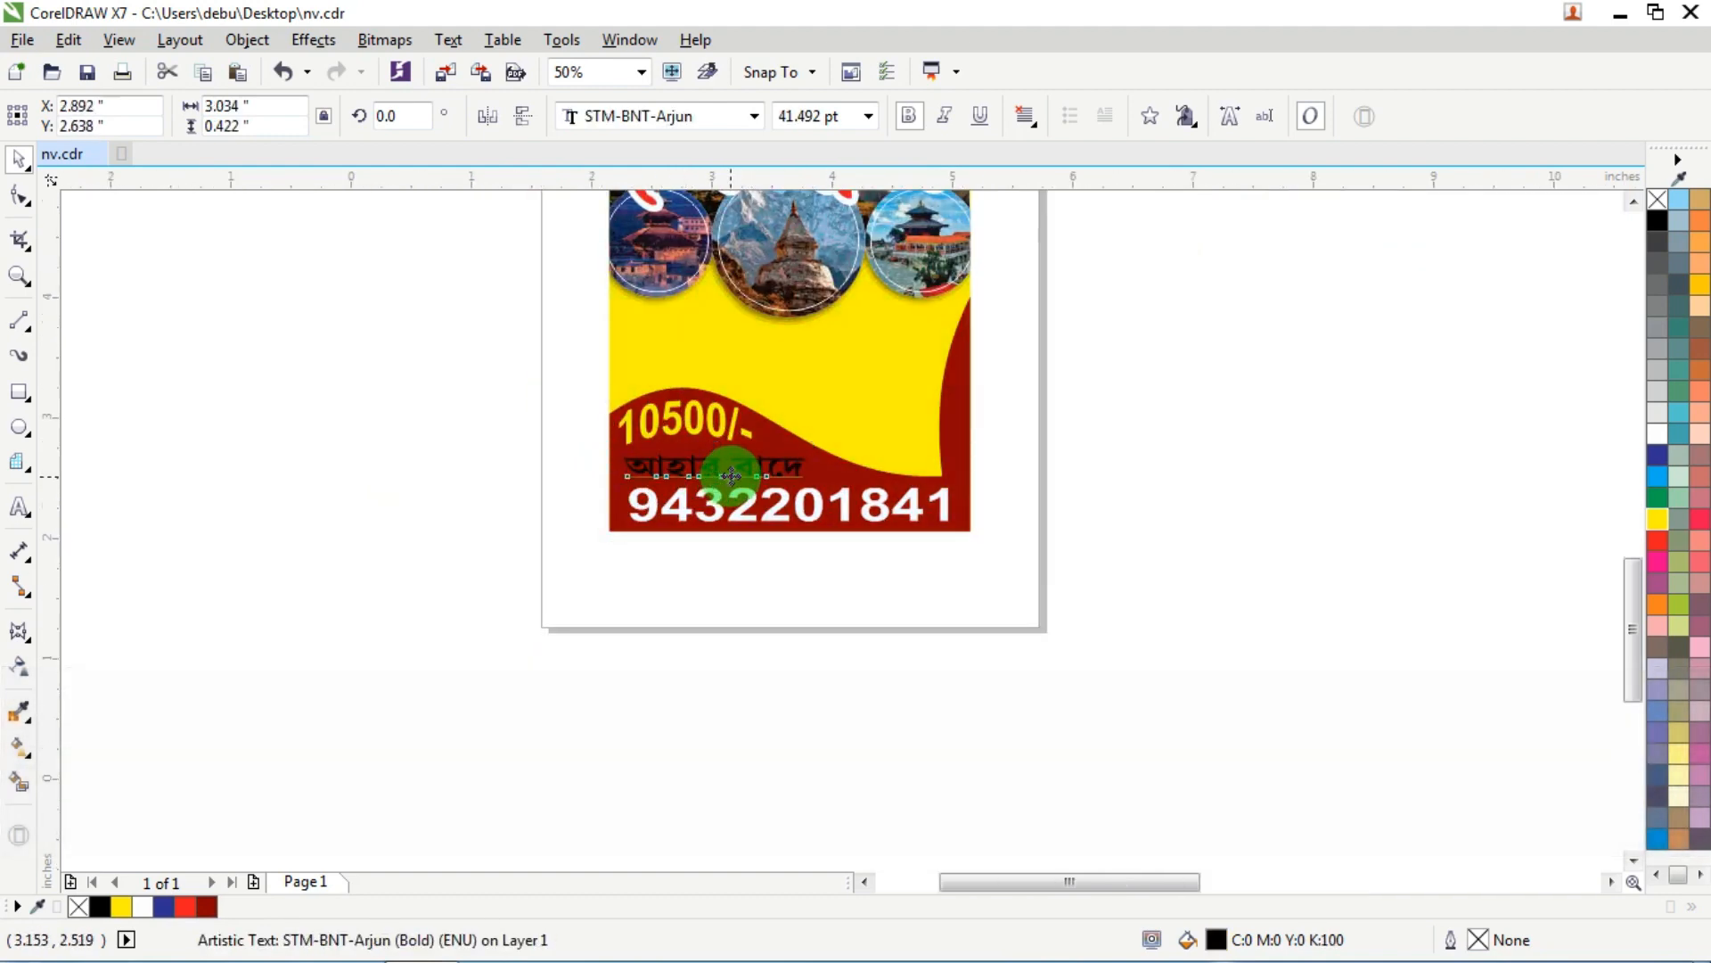
scroll(717, 468, up, 1)
scroll(648, 473, up, 1)
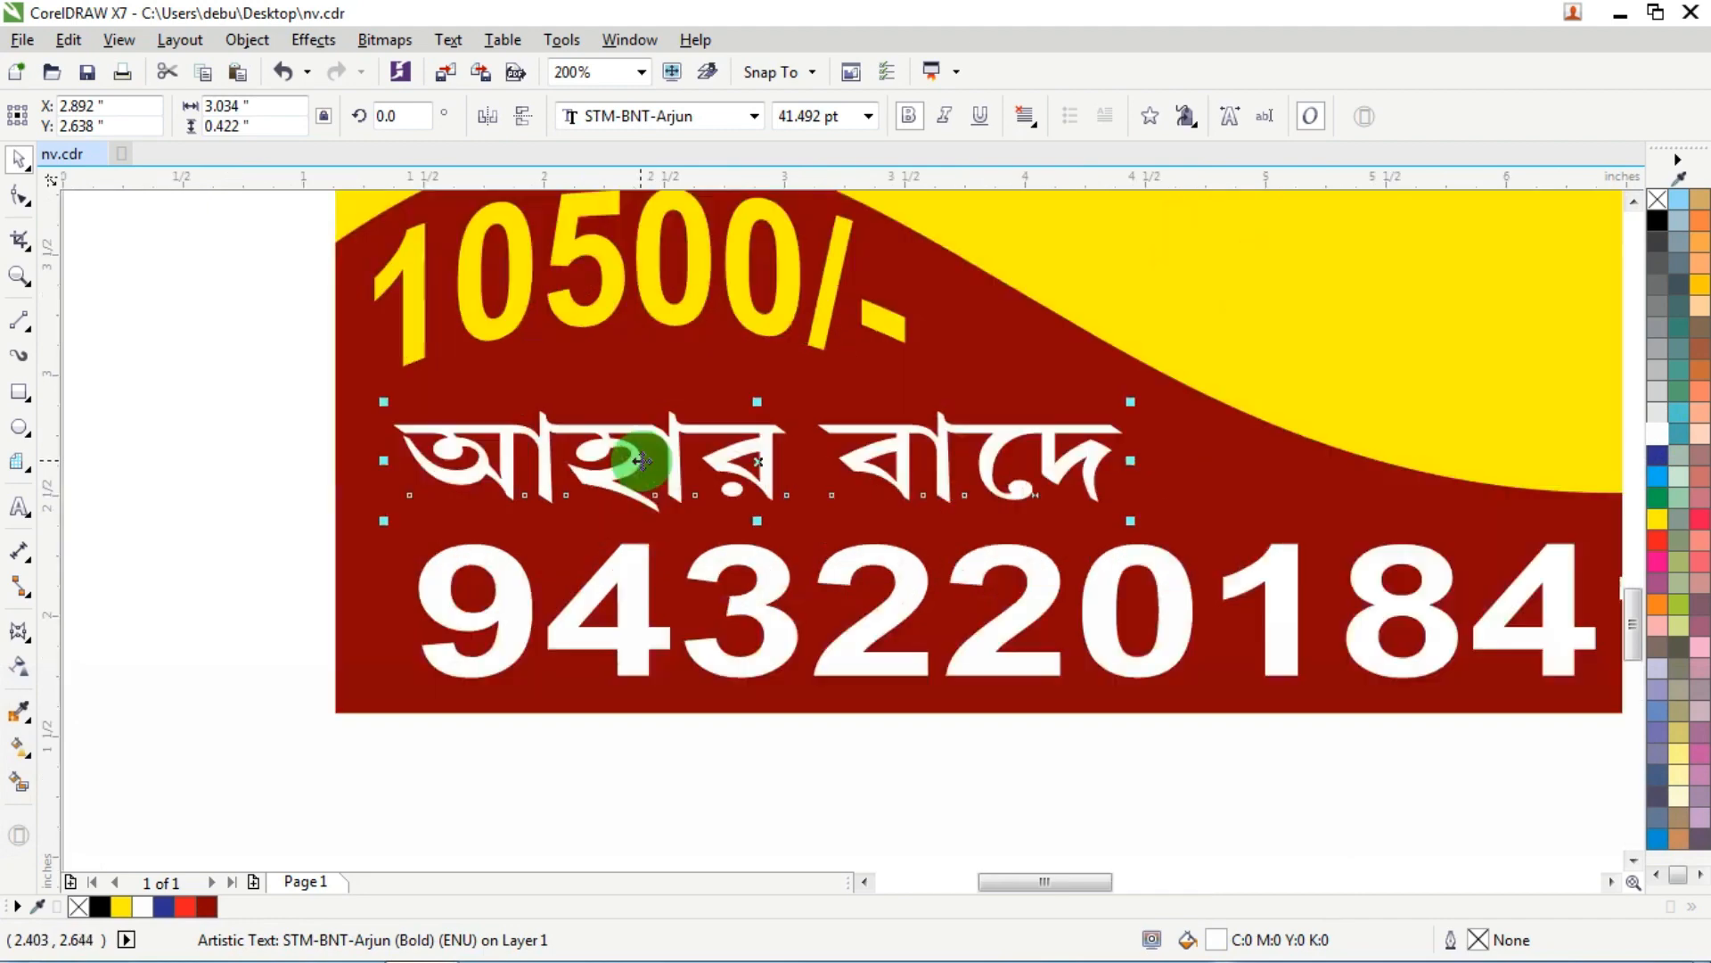
click(1658, 510)
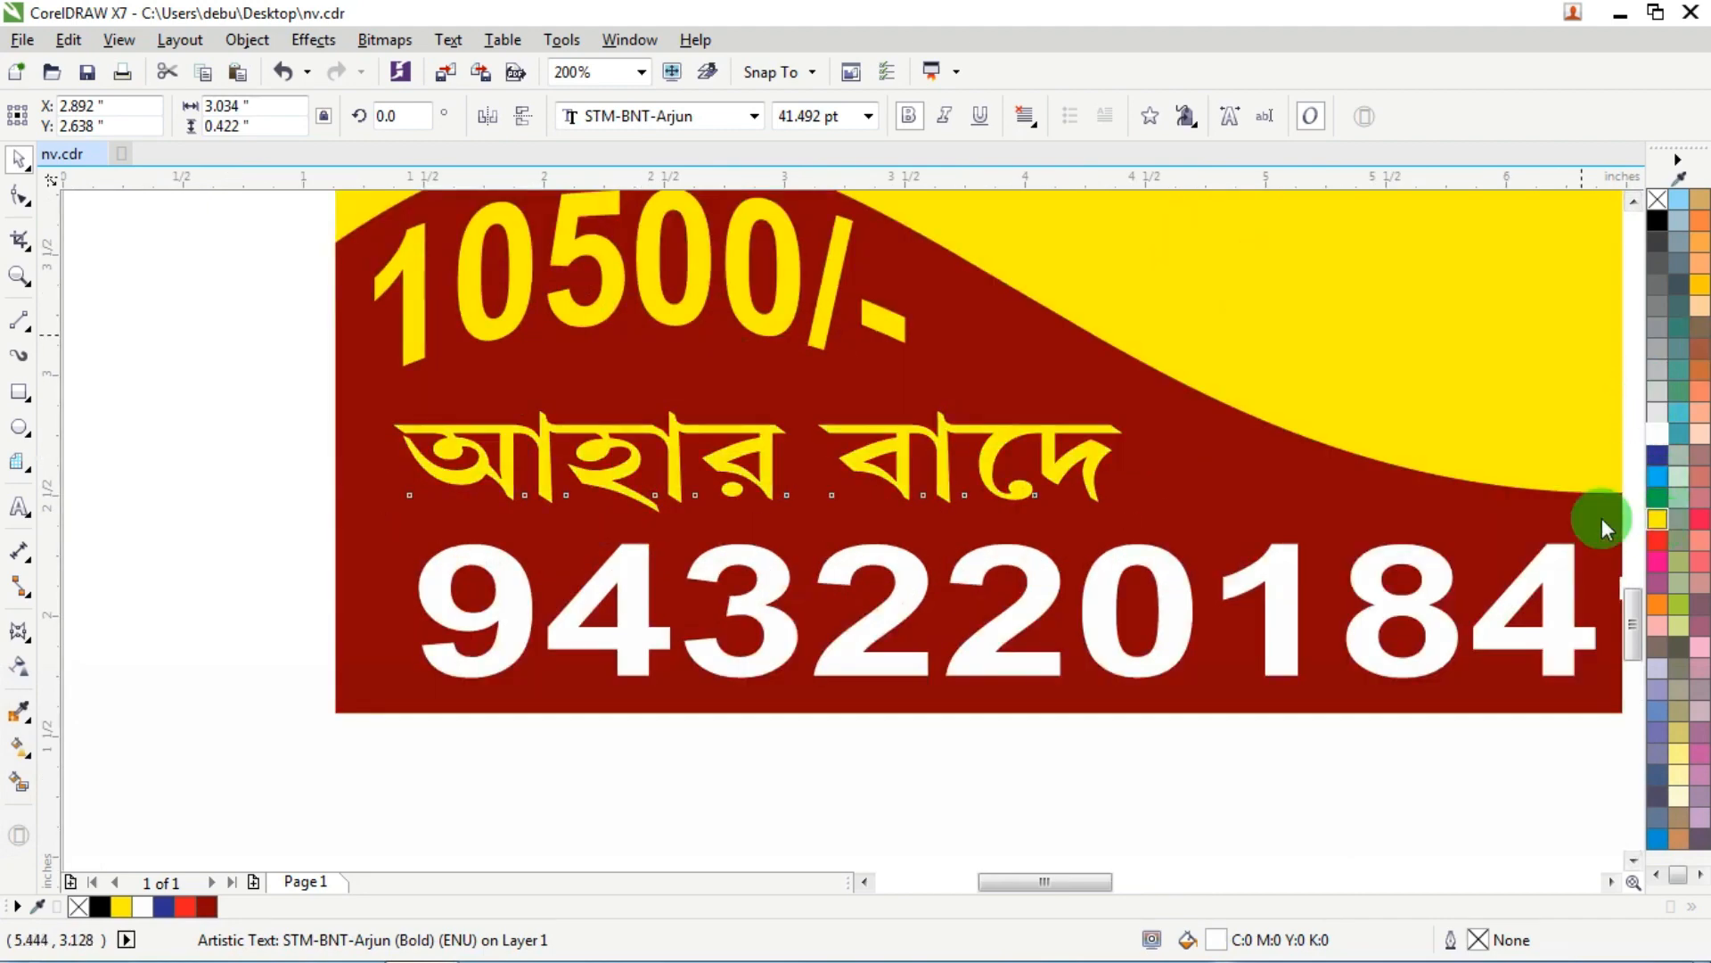
Step: Stretch the "আহার বাদে" text to about 3.1 x 0.54 in, lining its left edge up with the price
drag(1133, 522, 1144, 522)
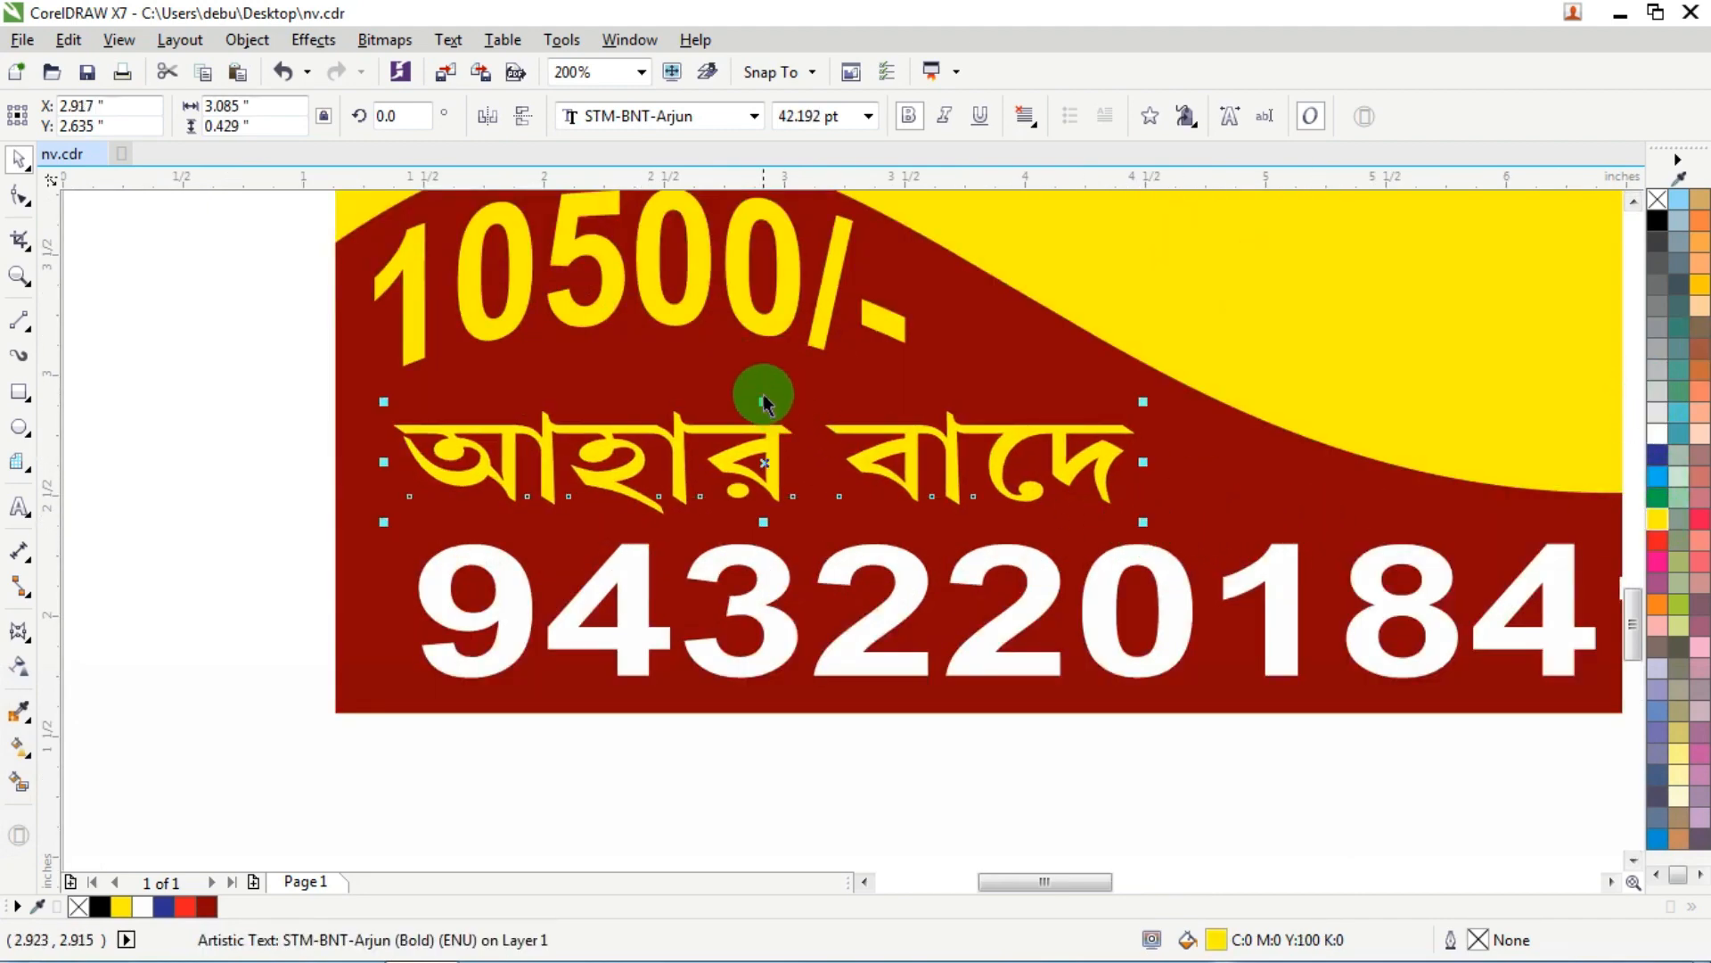
drag(764, 403, 773, 371)
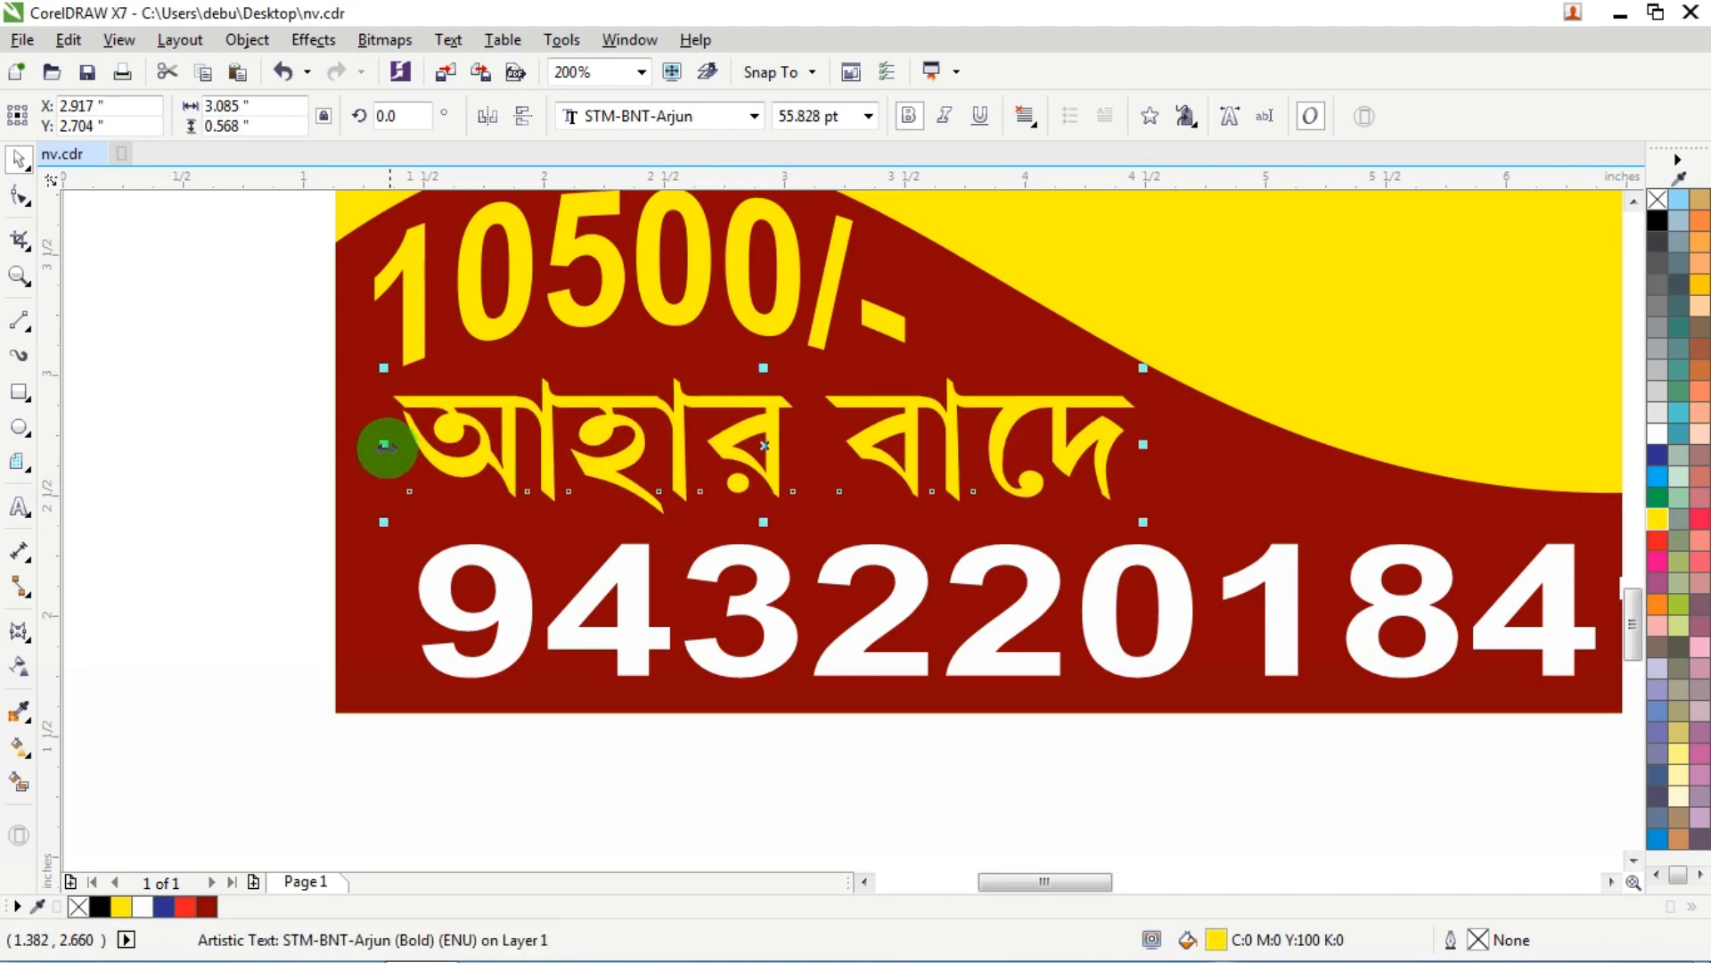
drag(385, 443, 358, 443)
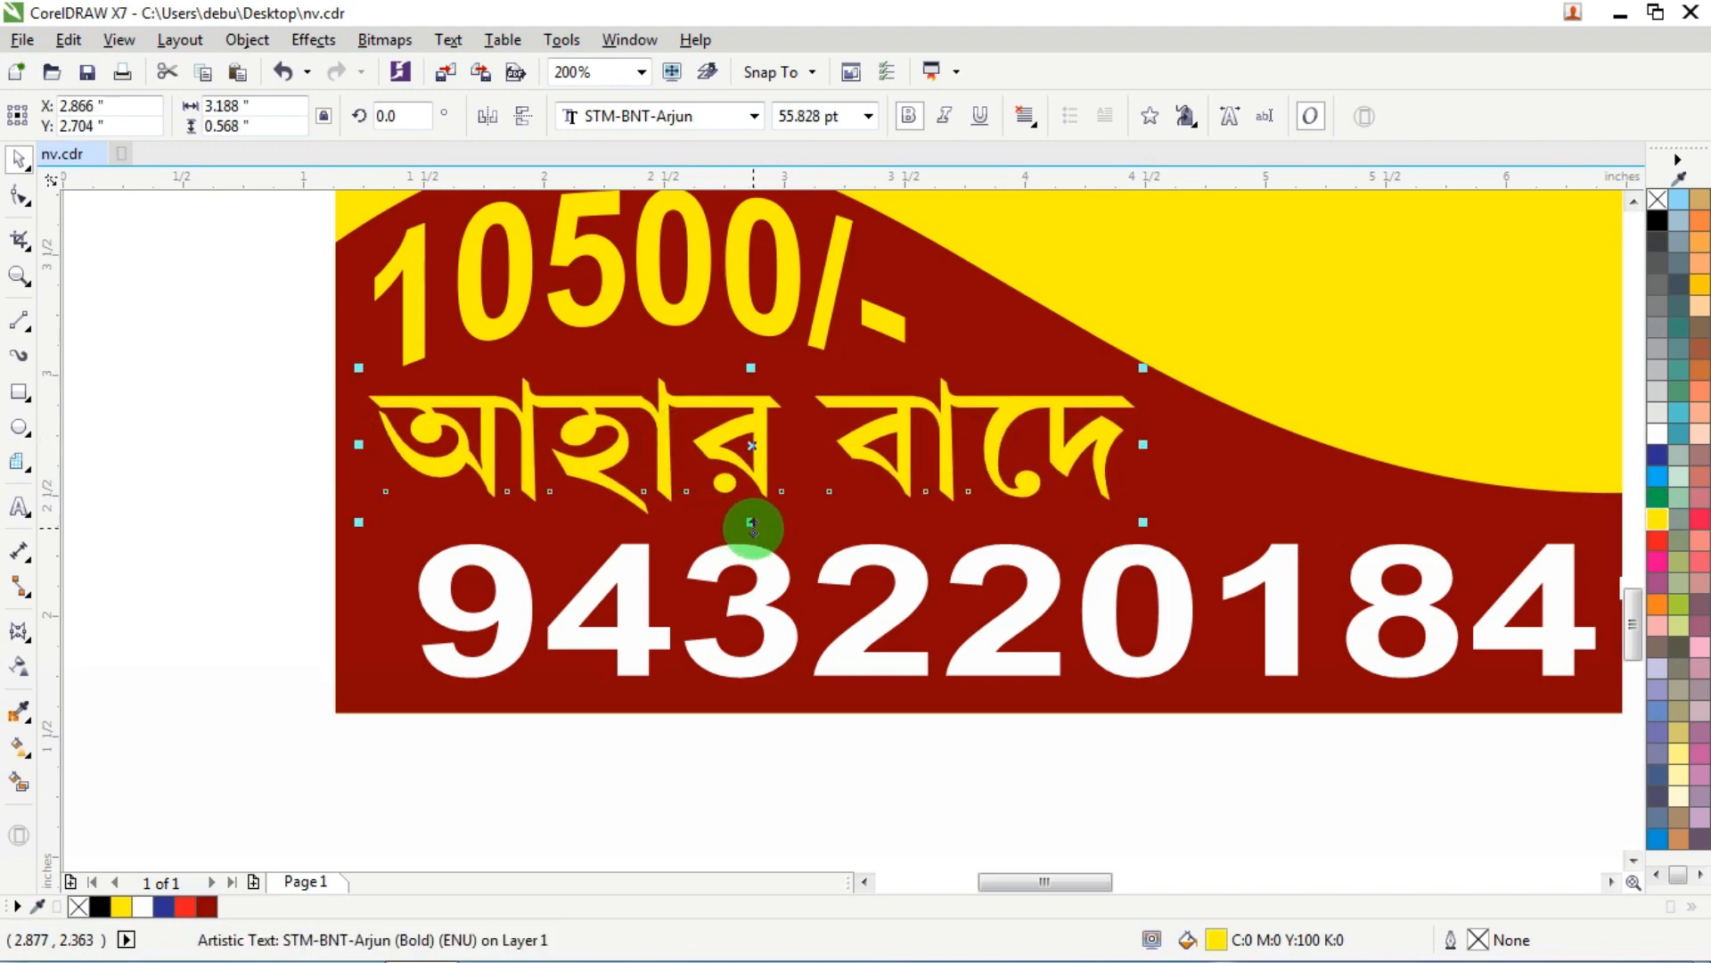
drag(752, 527, 753, 518)
drag(1145, 444, 1127, 444)
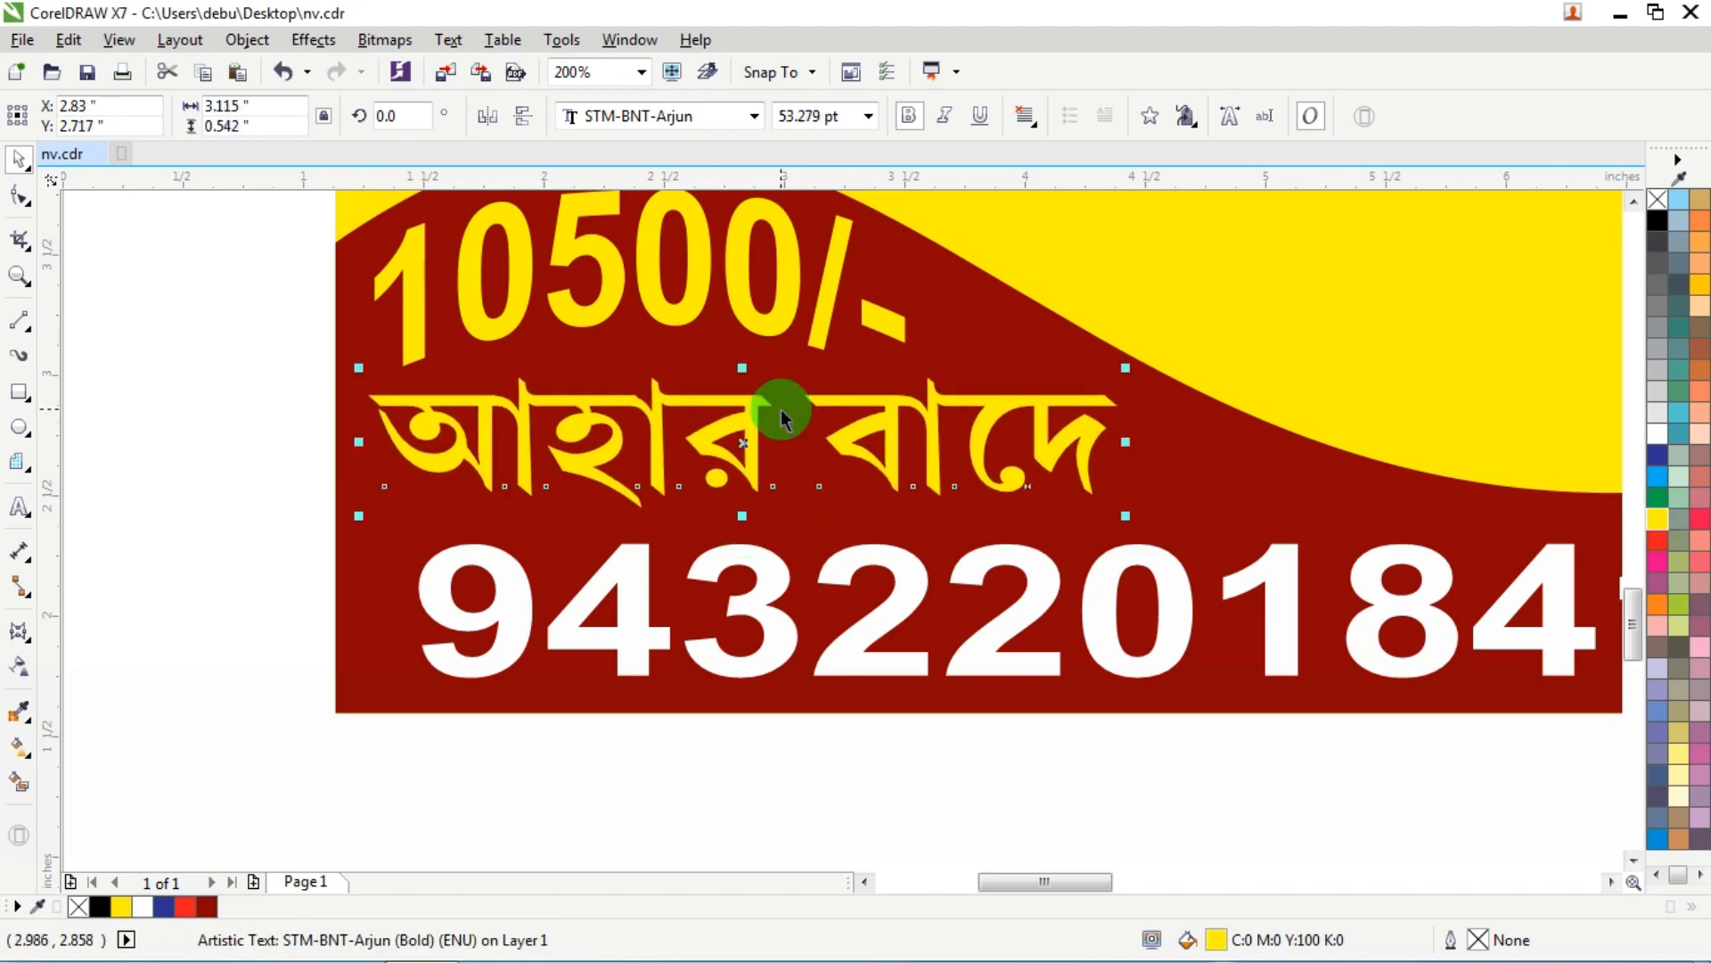
Step: Shift the "10500/-" text slightly right and down, and nudge "আহার বাদে" down by 0.06 in
scroll(783, 414, down, 1)
scroll(772, 326, up, 1)
drag(807, 326, 813, 328)
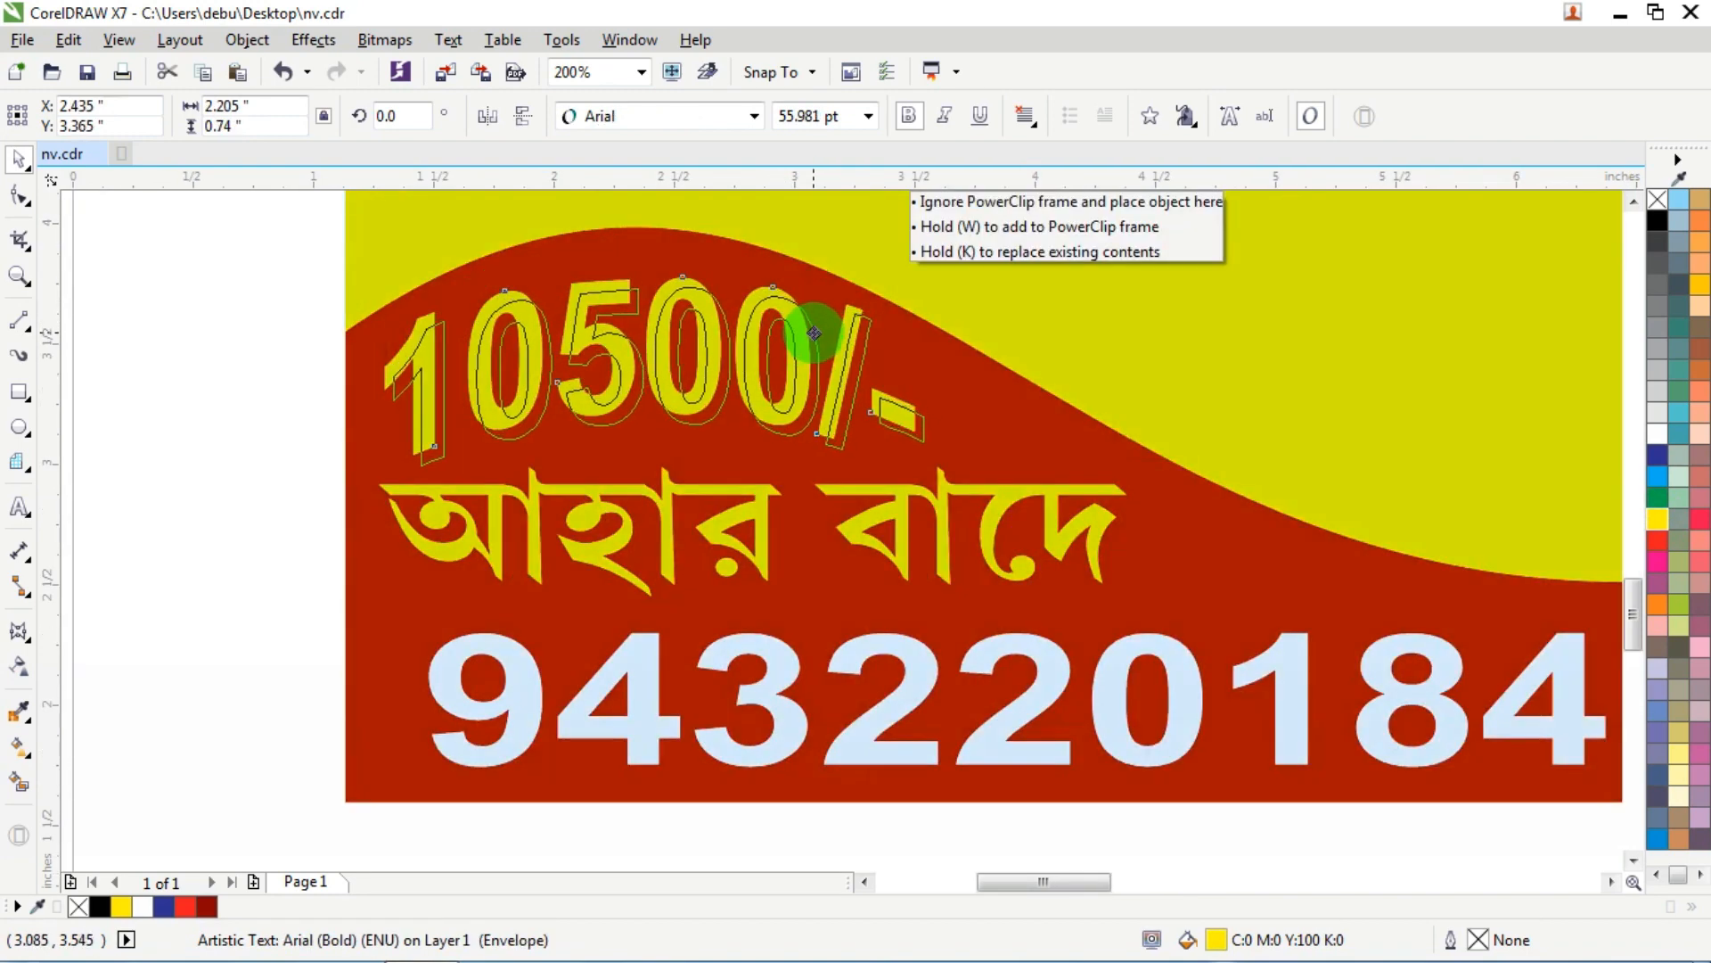
scroll(810, 331, down, 1)
scroll(803, 376, up, 1)
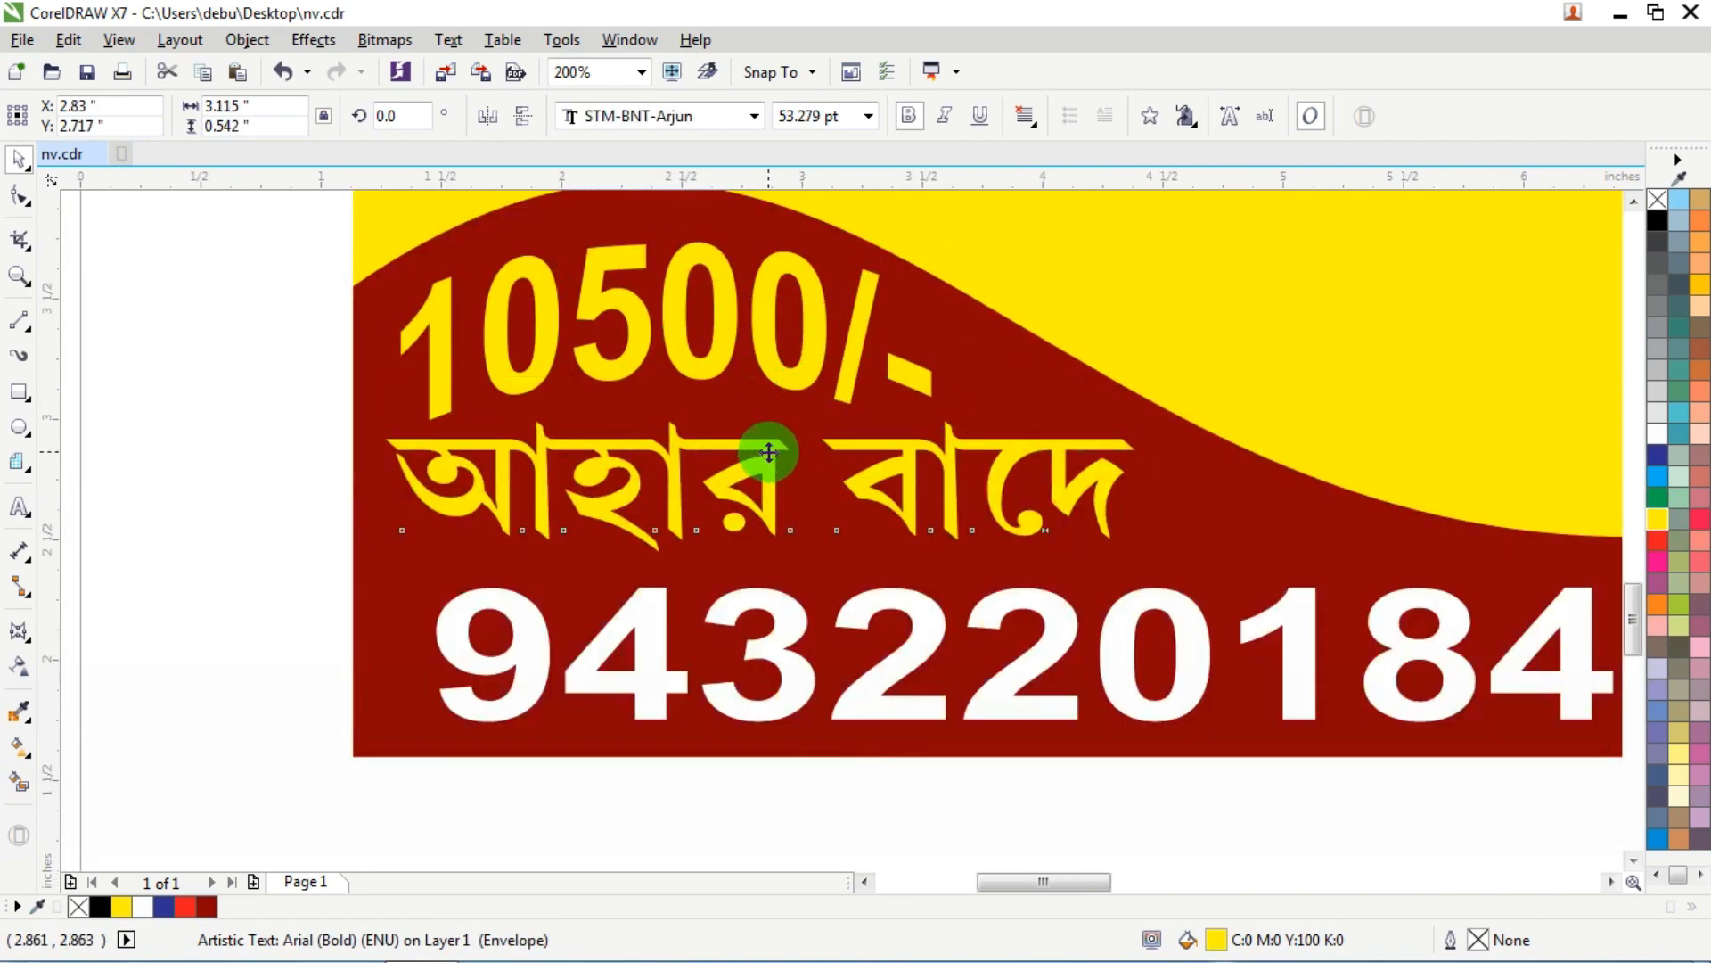
key(Down)
key(Down)
key(Down)
key(Down)
key(Down)
key(Down)
scroll(770, 451, down, 3)
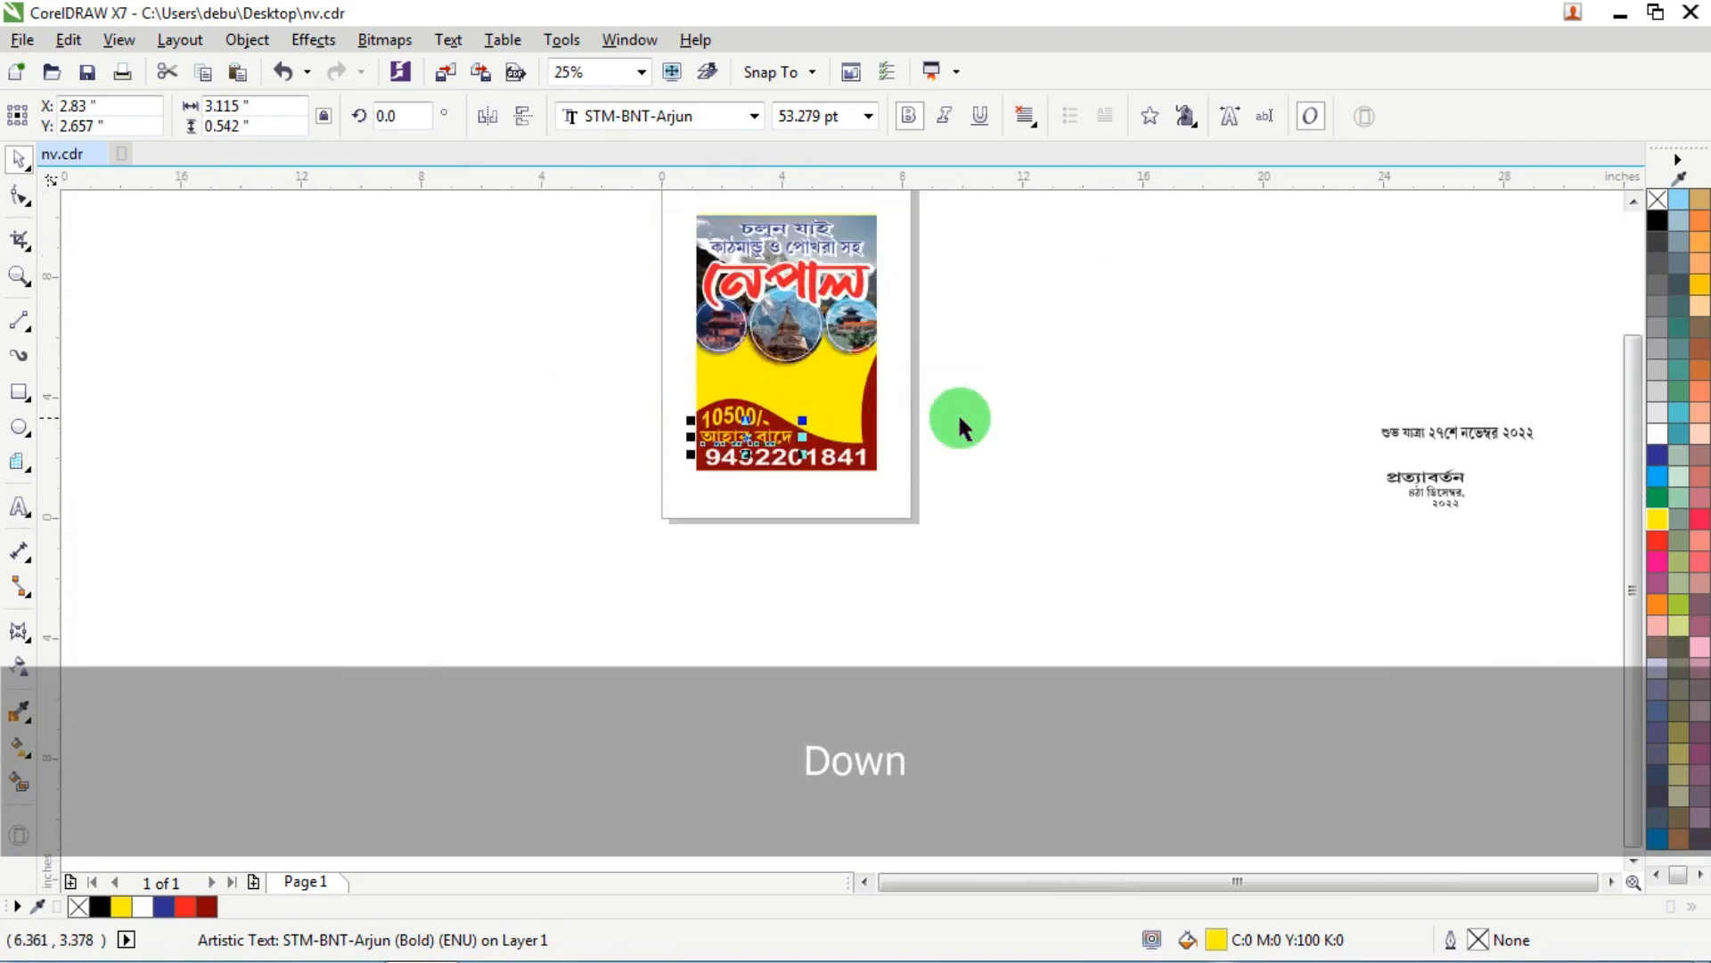
drag(1430, 431, 1057, 407)
scroll(919, 407, up, 1)
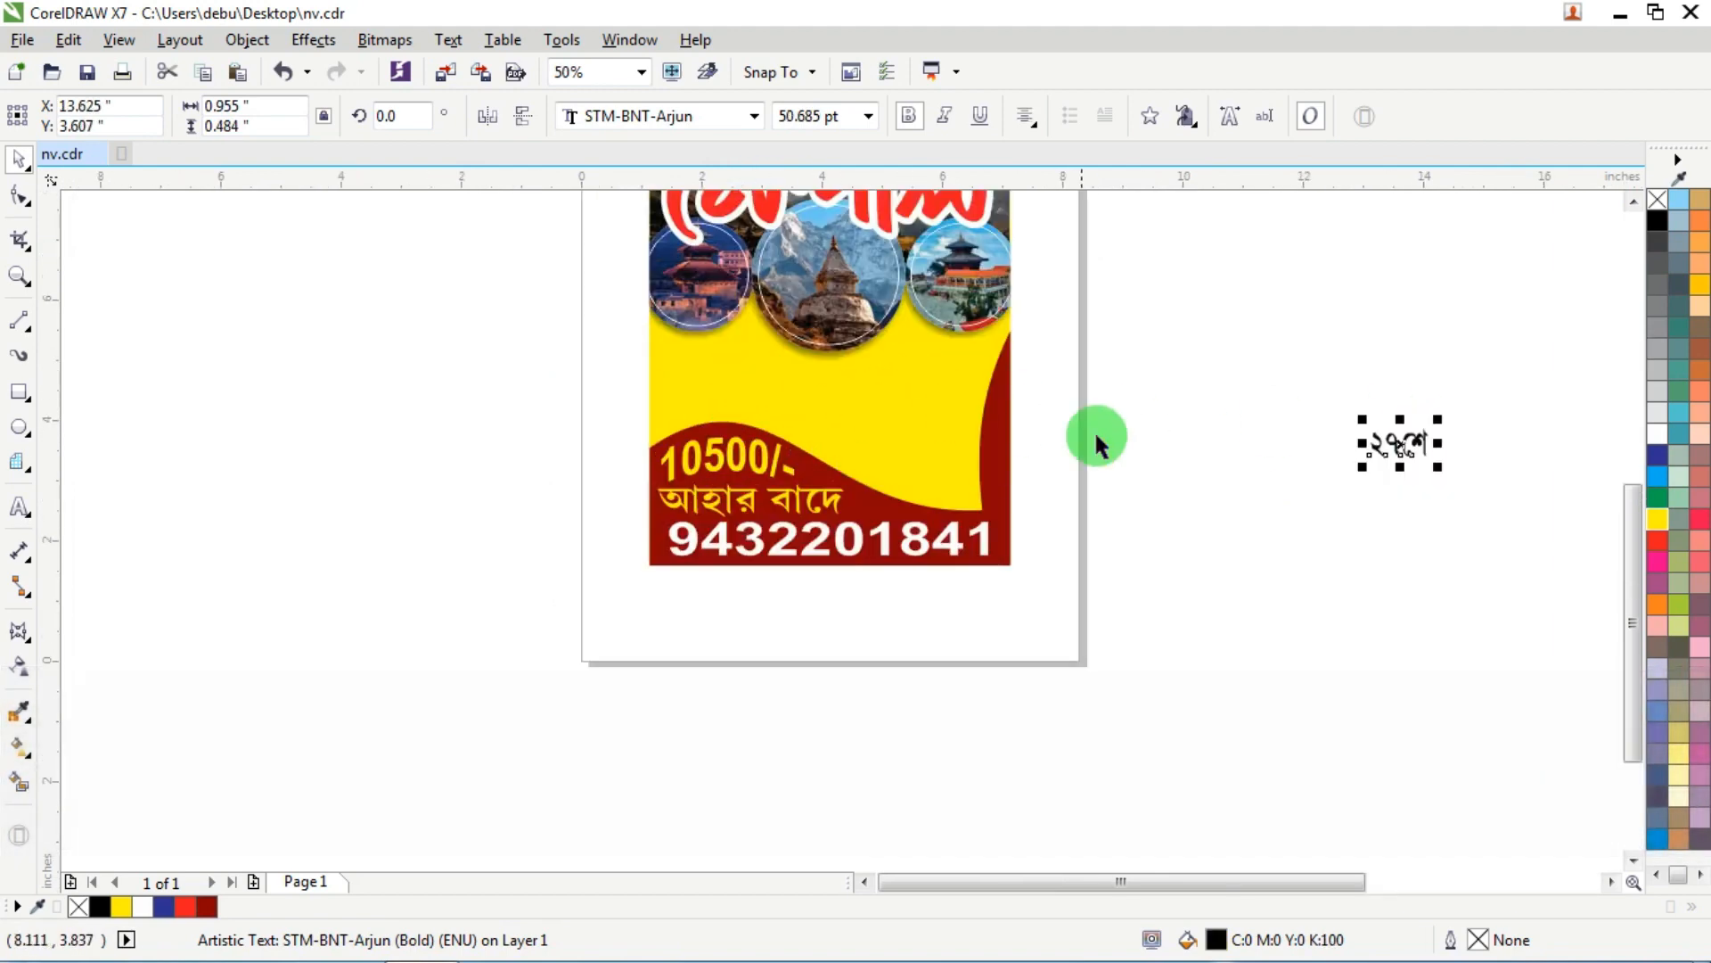
key(ctrl+z)
Step: Group the words "শুভ যাত্রা ২৭শে নভেম্বর ২০২২" and move the group onto the yellow area below the circular photos
scroll(1396, 426, down, 2)
scroll(1359, 427, up, 1)
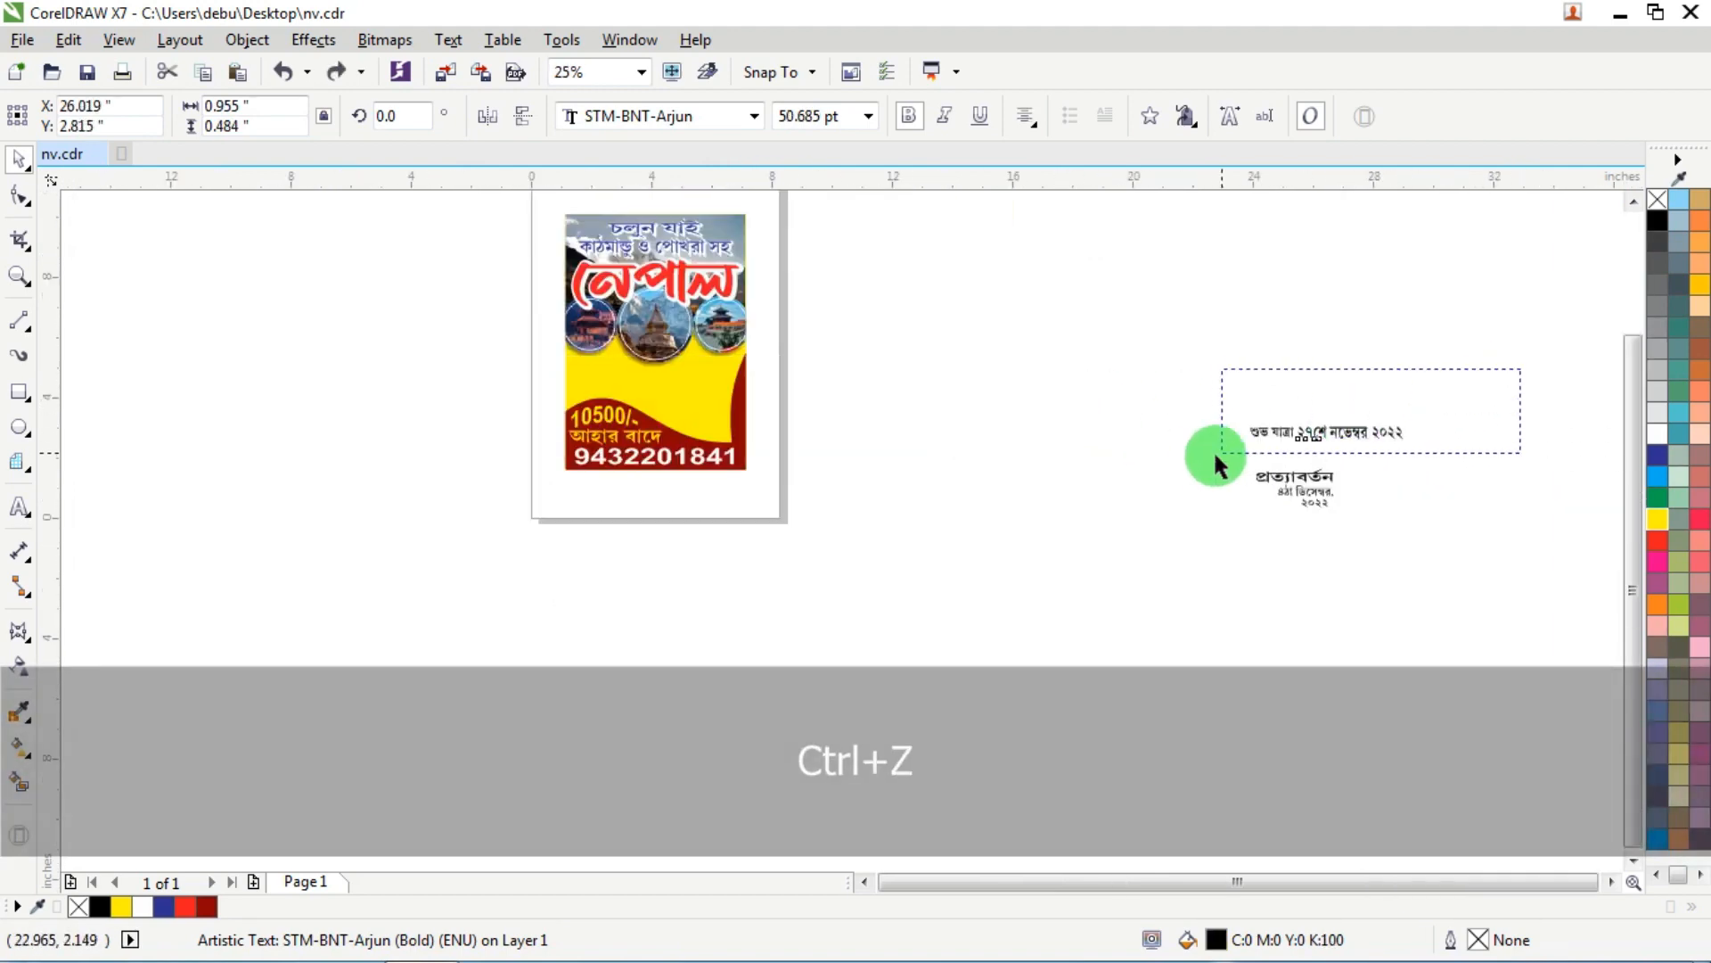
drag(1218, 460, 1223, 454)
key(ctrl+g)
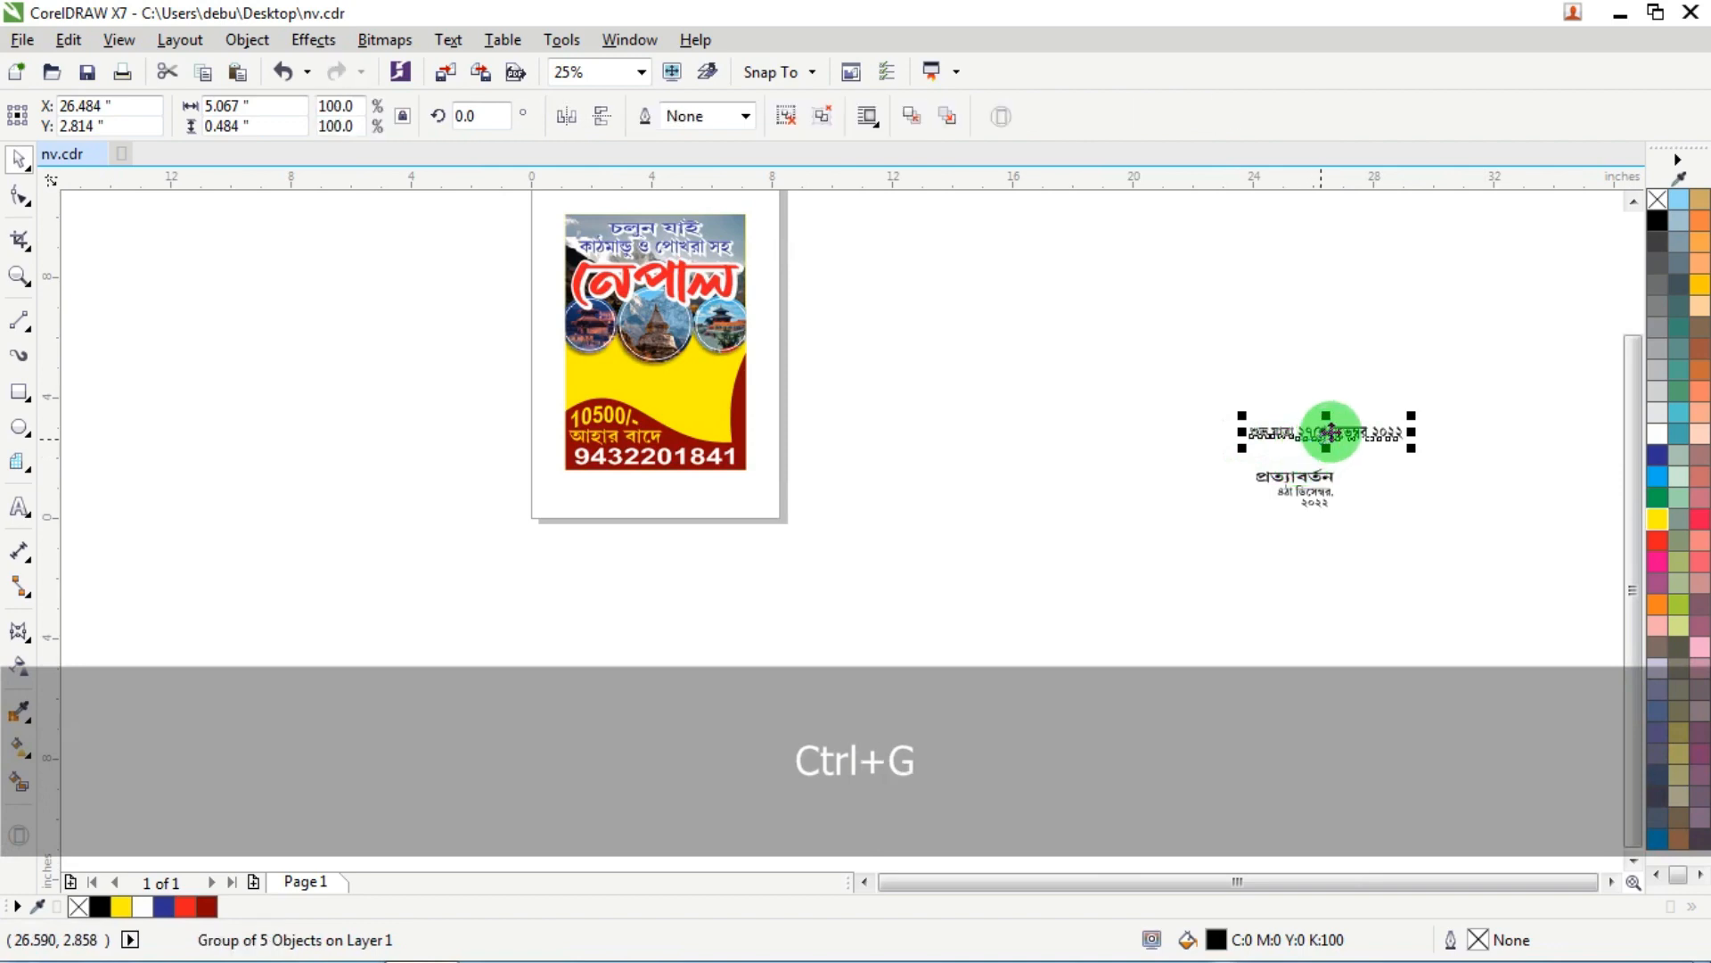
drag(1328, 431, 648, 366)
scroll(649, 367, up, 2)
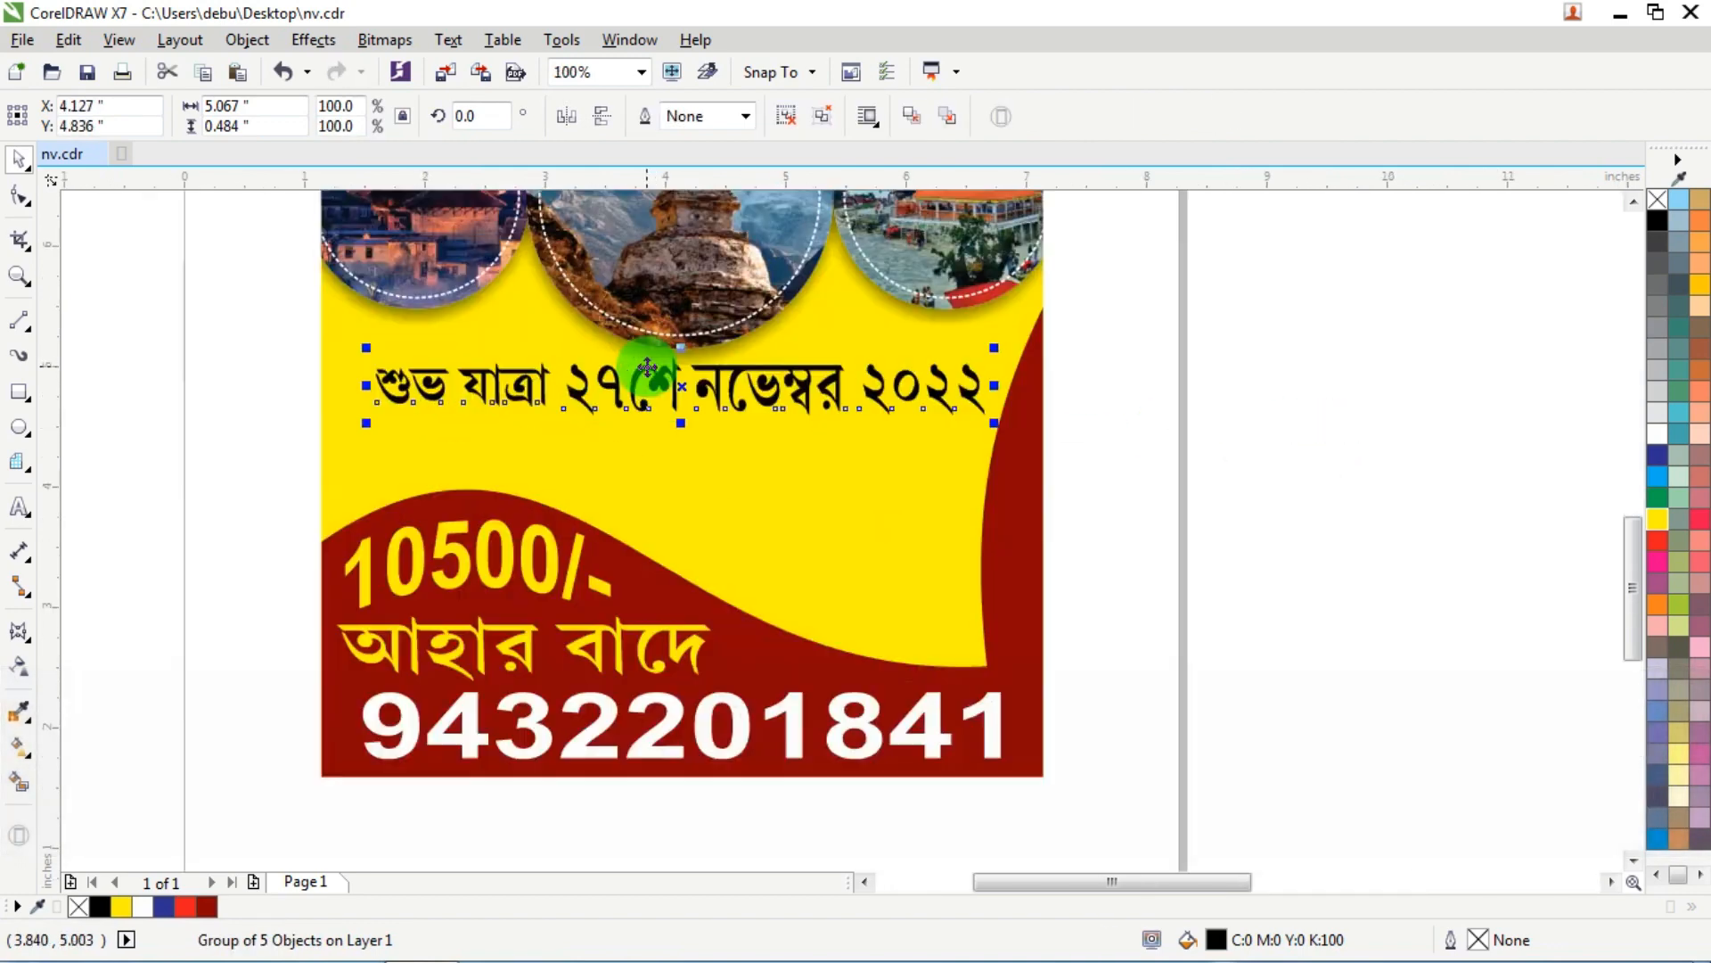
Step: Shift the departure line slightly left, fill it with the wave's dark red, and ungroup it
drag(208, 909, 585, 380)
key(ctrl)
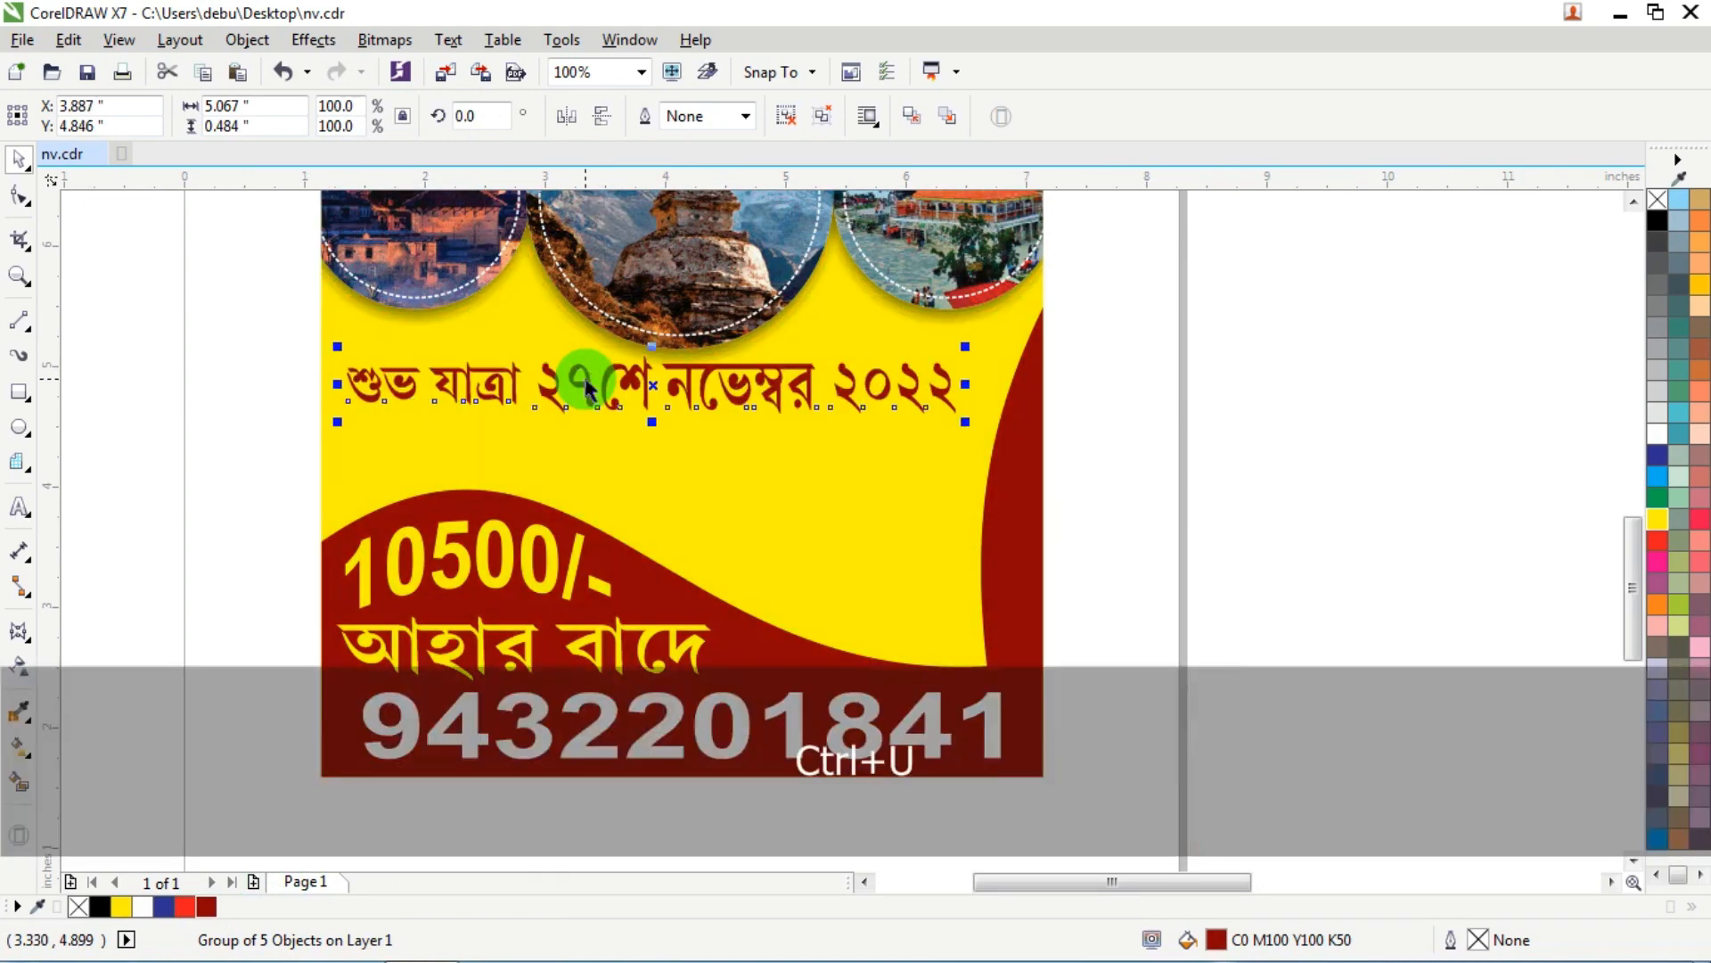
key(ctrl+u)
click(1092, 379)
Step: Select only the date words "২৭শে নভেম্বর ২০২২" and fill them blue after trying red
key(ctrl)
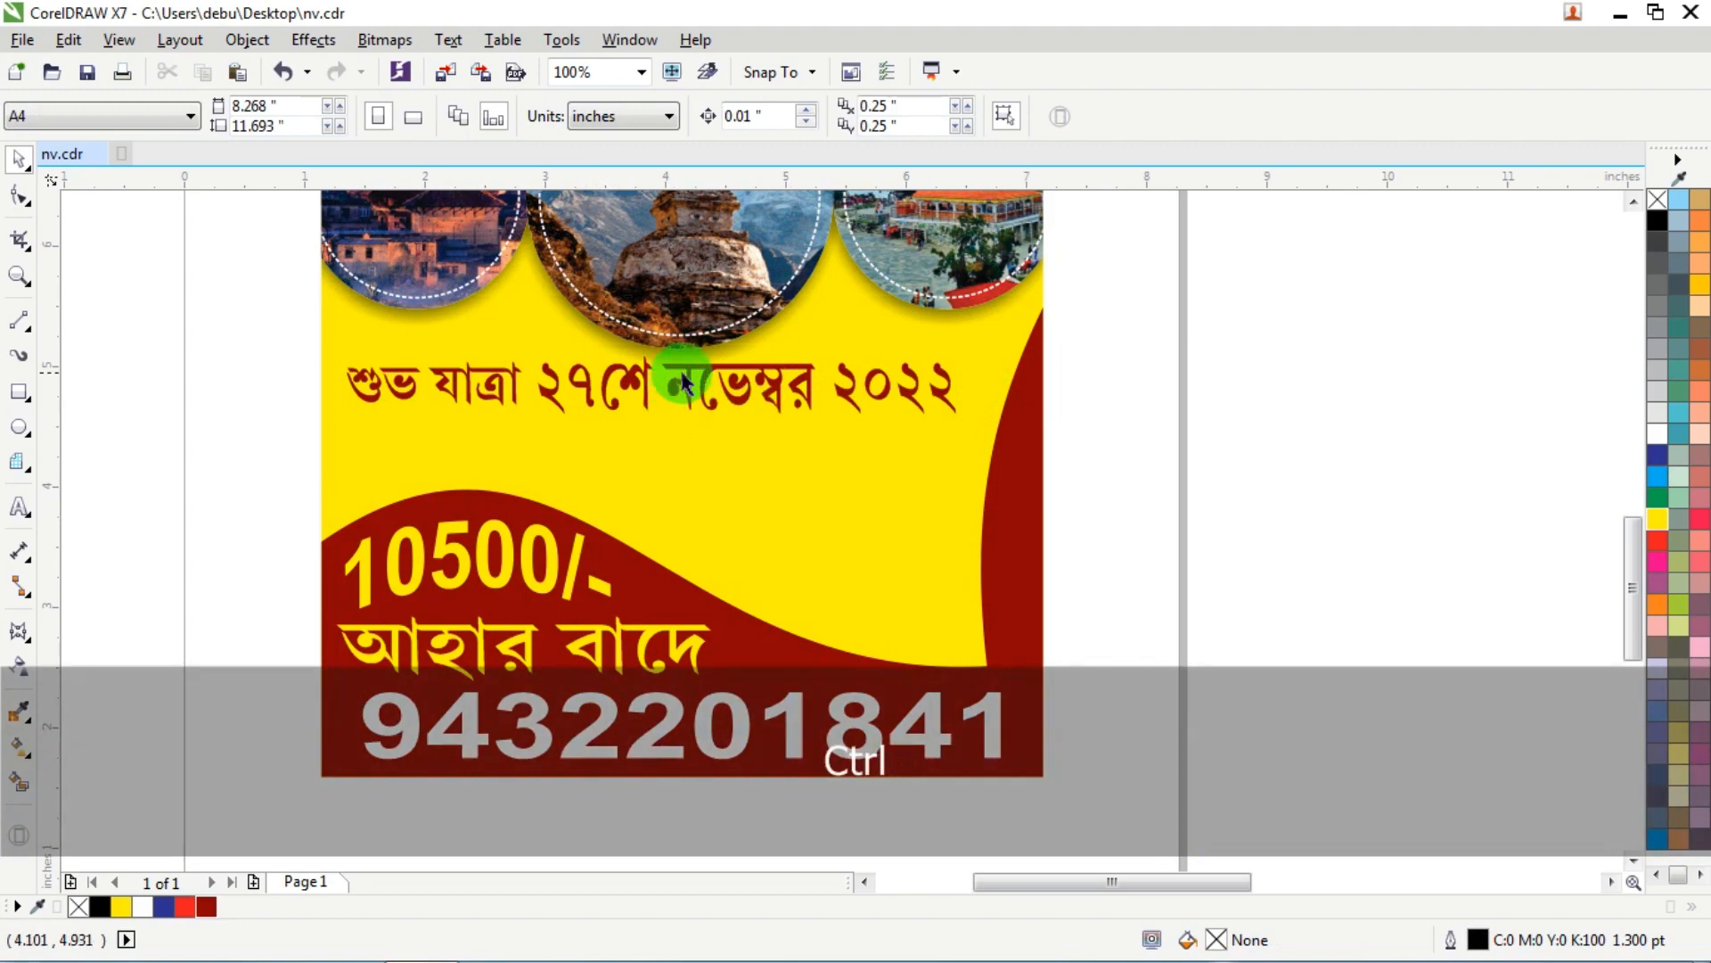
click(683, 382)
click(679, 378)
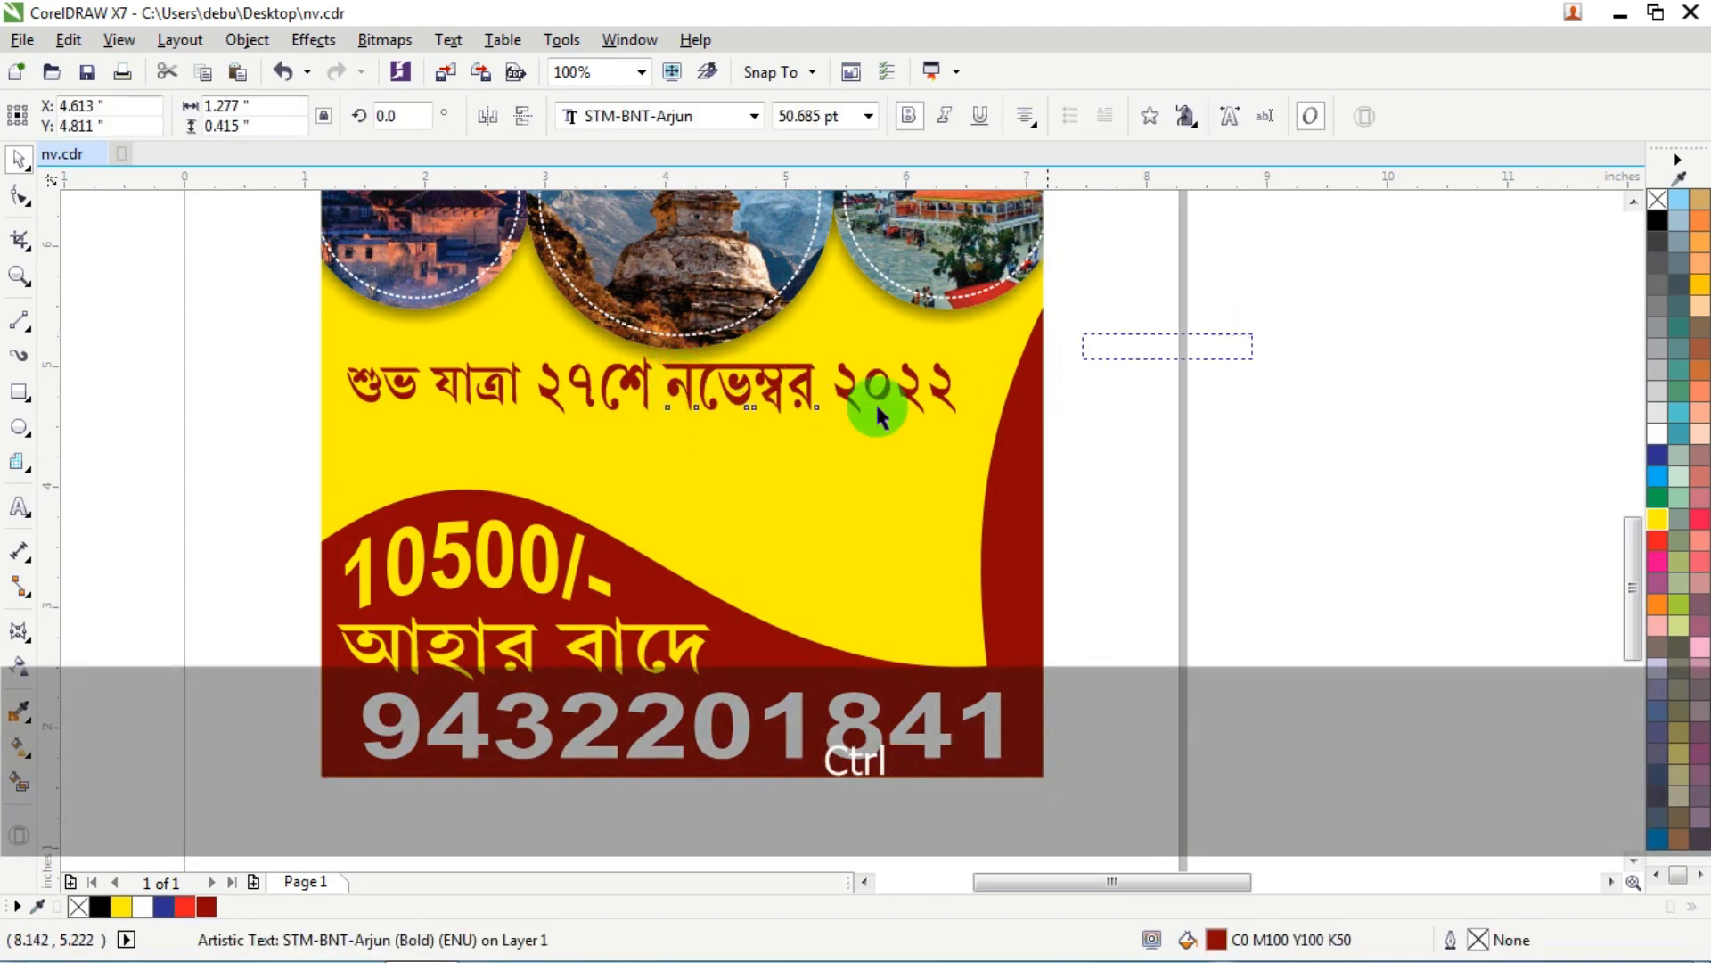
drag(498, 438, 501, 439)
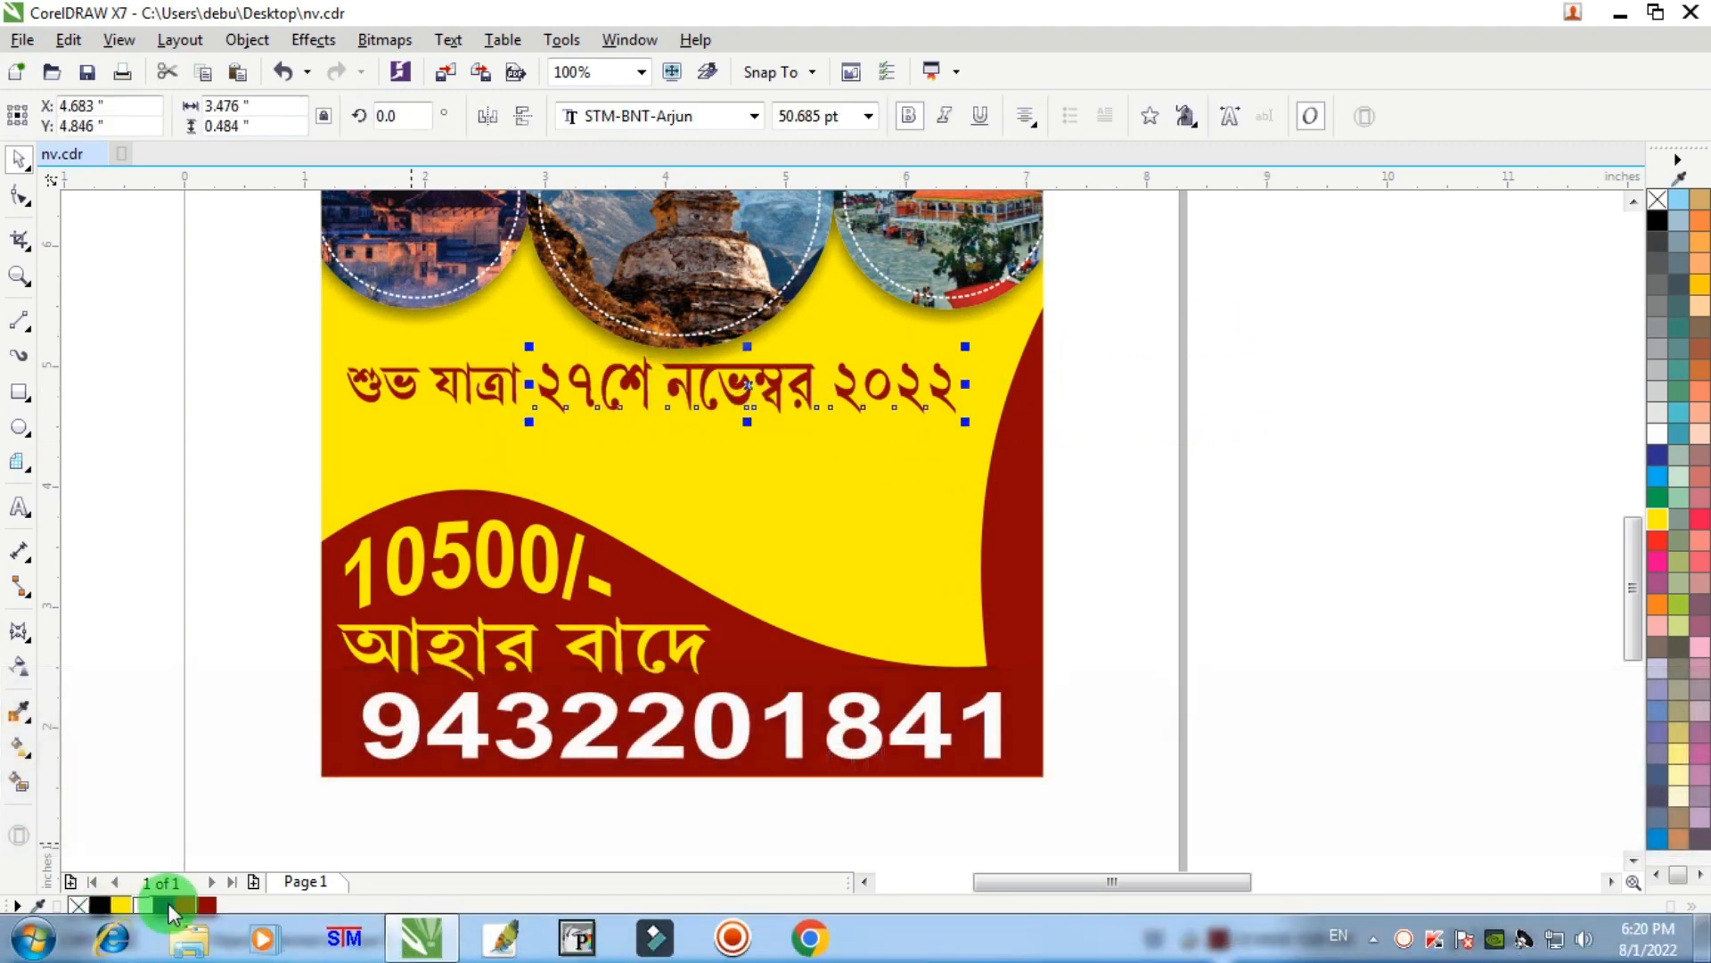
click(178, 908)
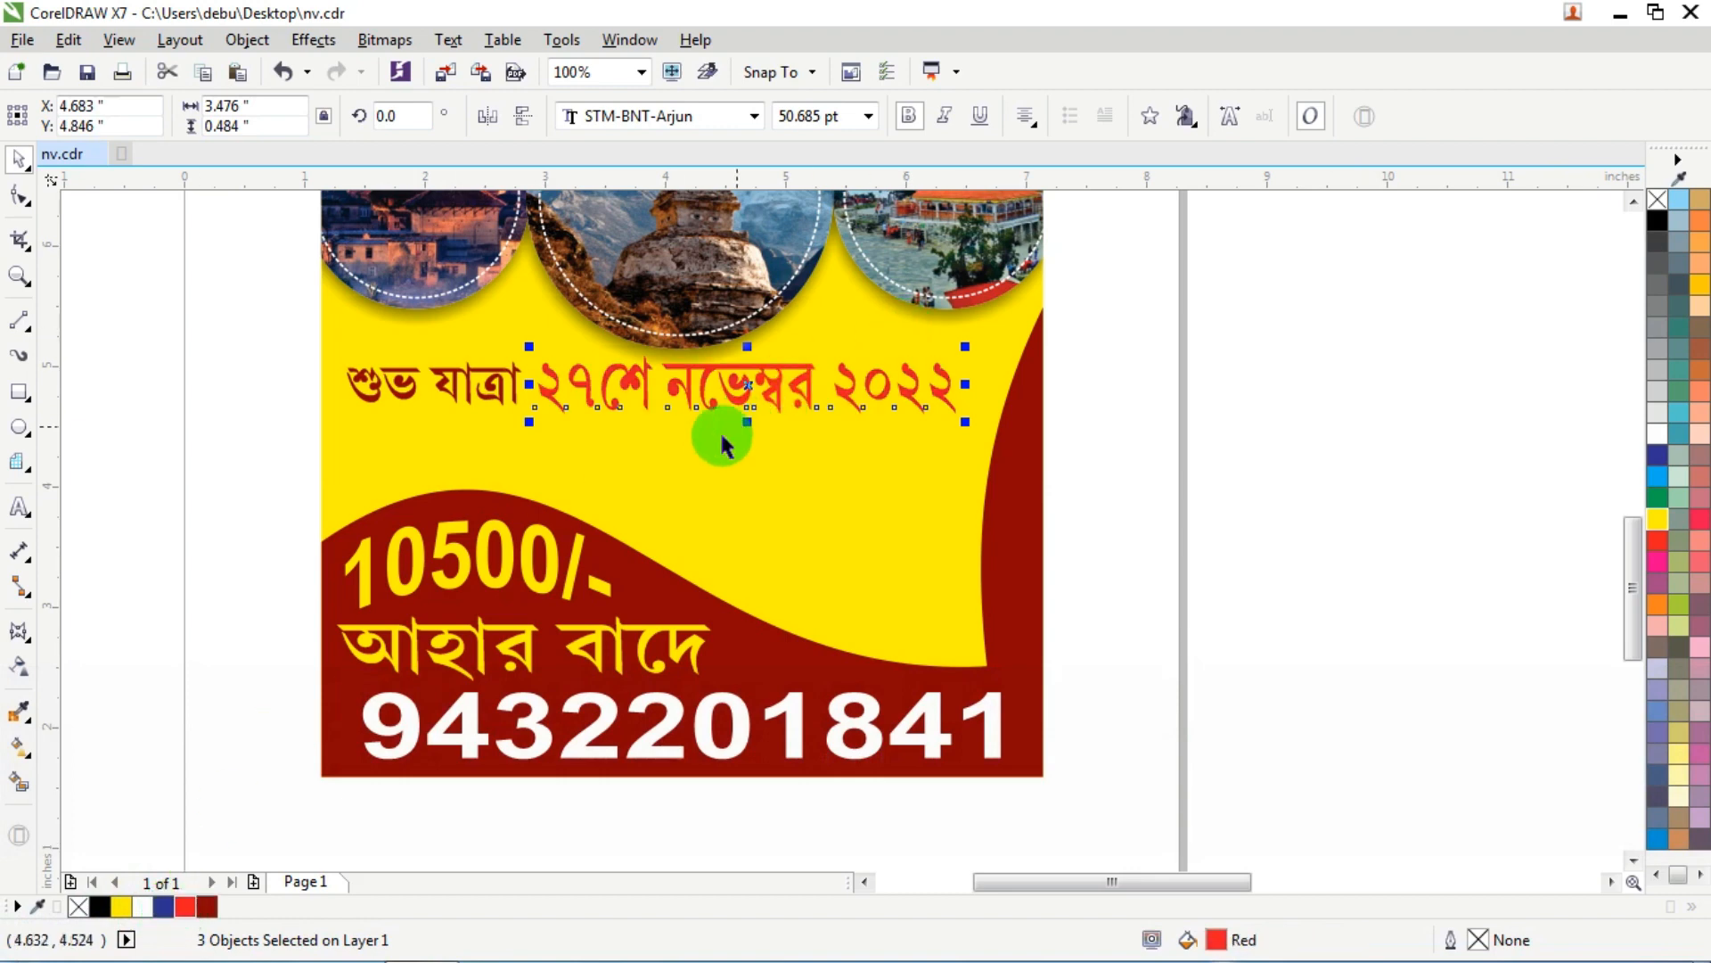
click(169, 907)
Step: Enlarge the date "২৭শে নভেম্বর ২০২২" to about 3.64 x 0.59 in by stretching it downward and to the right
scroll(677, 396, up, 2)
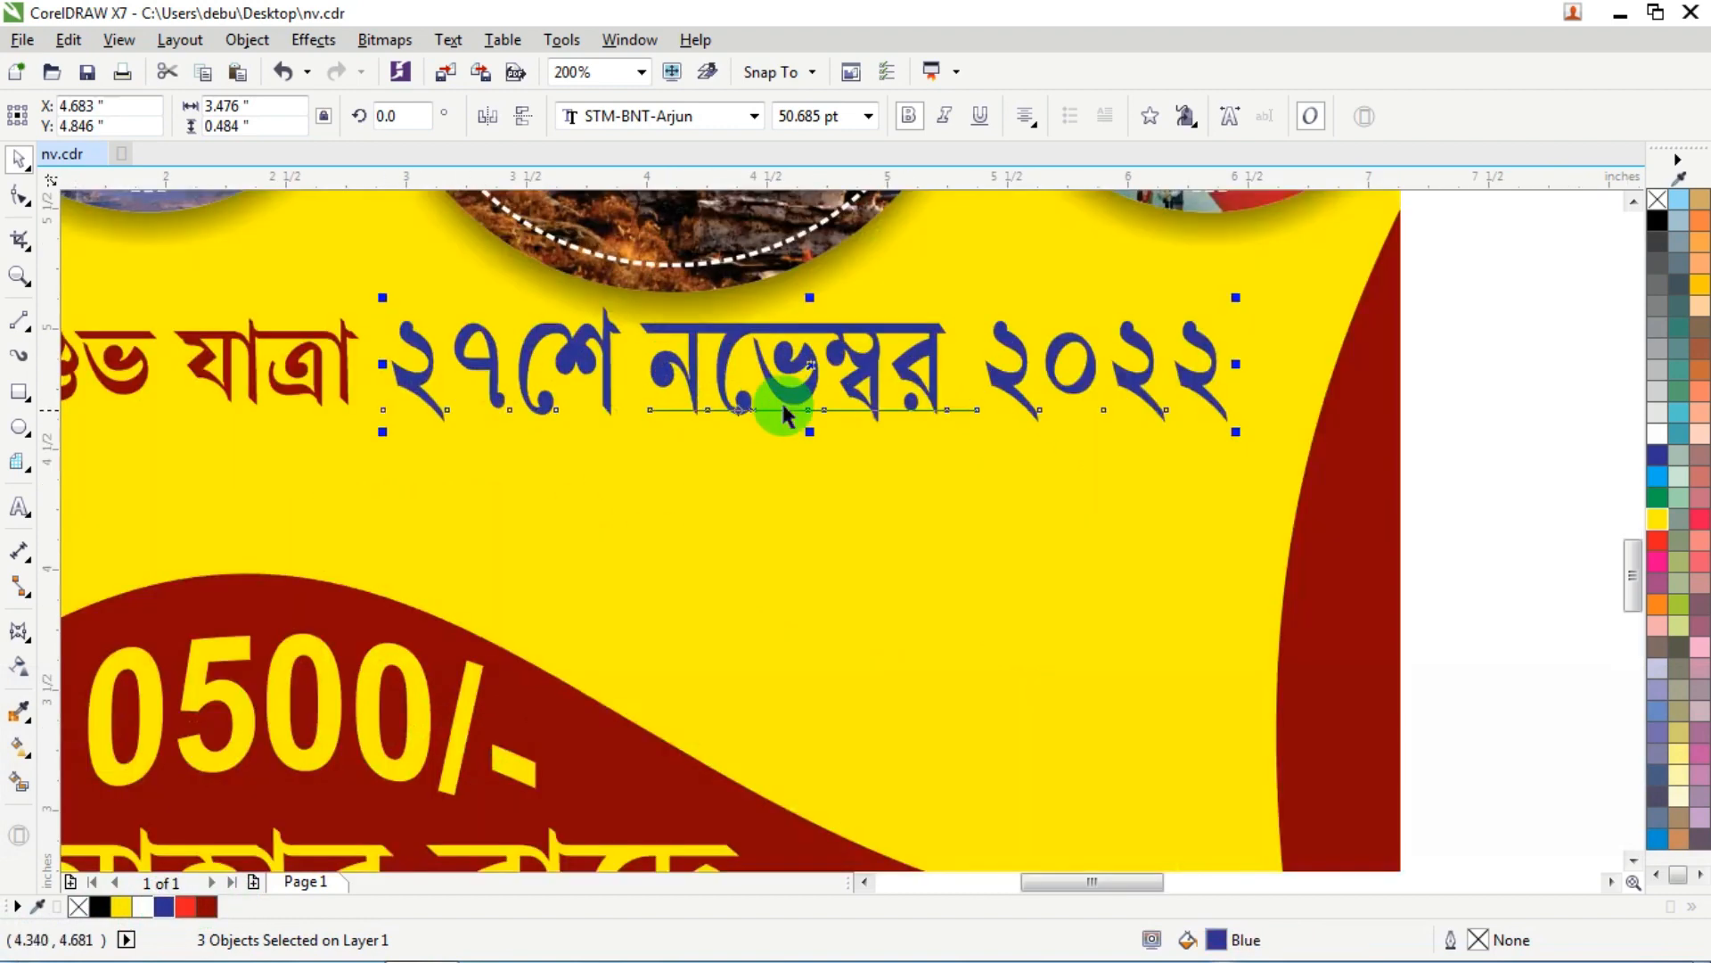
drag(809, 433, 808, 460)
drag(1235, 376, 1266, 376)
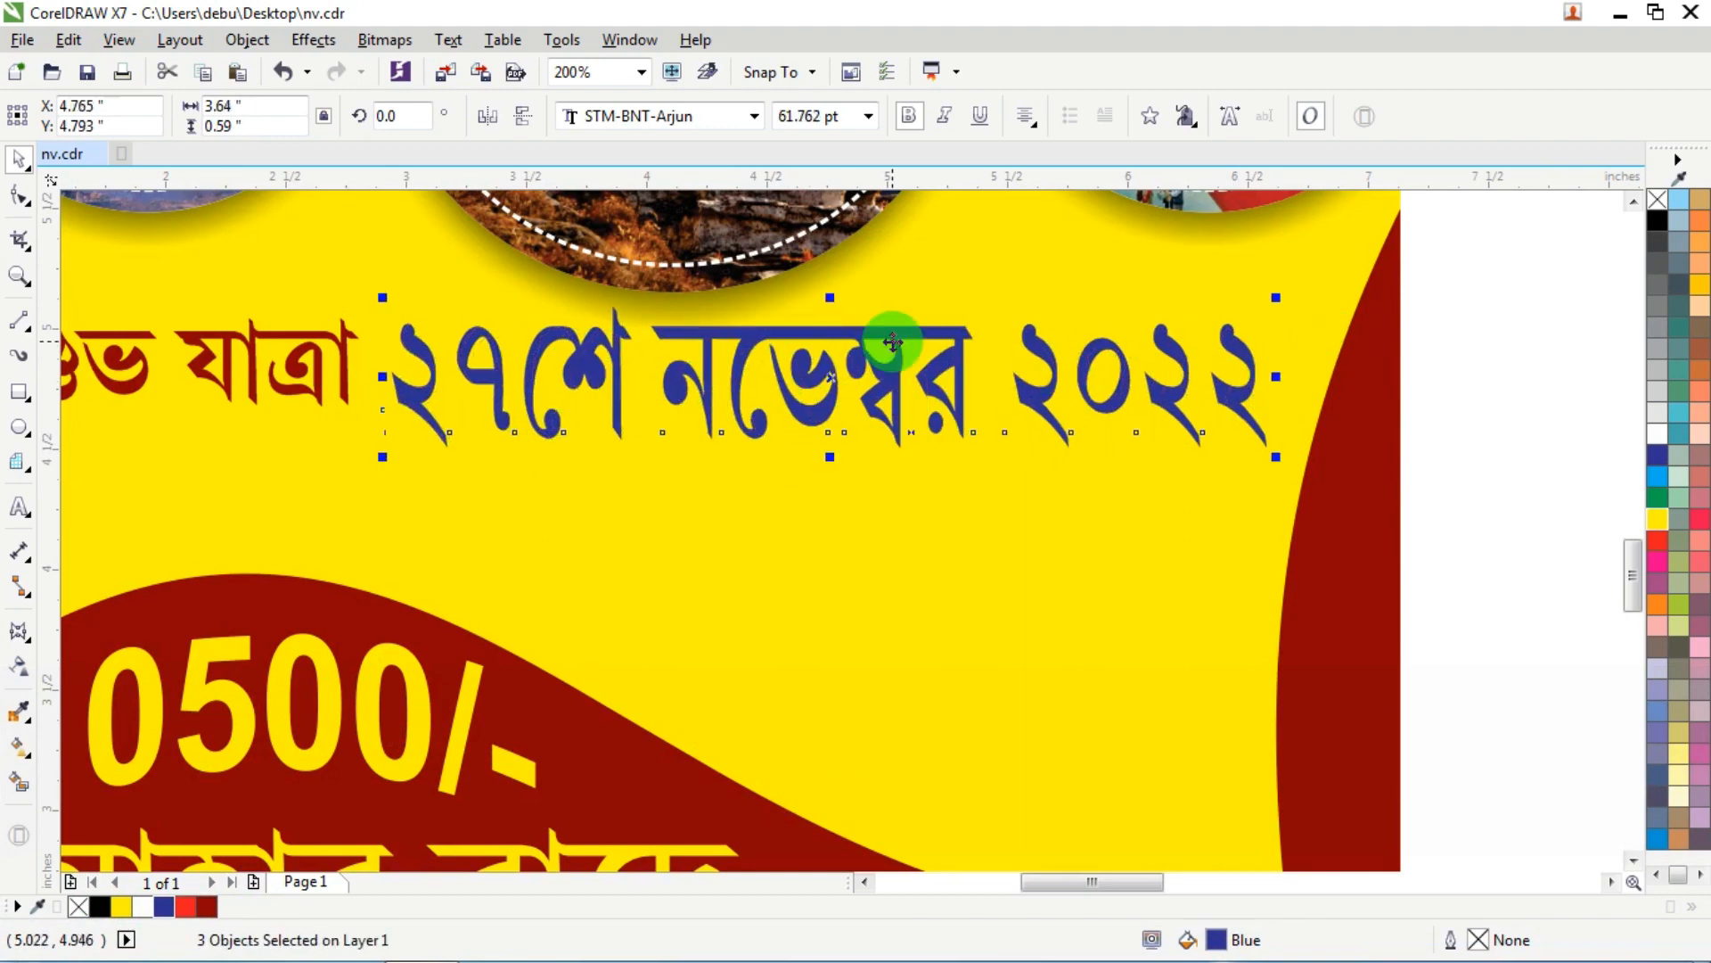
Step: Nudge the words "শুভ যাত্রা" down by 0.05 in to line up better with the enlarged date
scroll(889, 344, down, 2)
drag(654, 405, 652, 403)
key(Down)
key(Down)
key(Down)
key(Down)
key(Down)
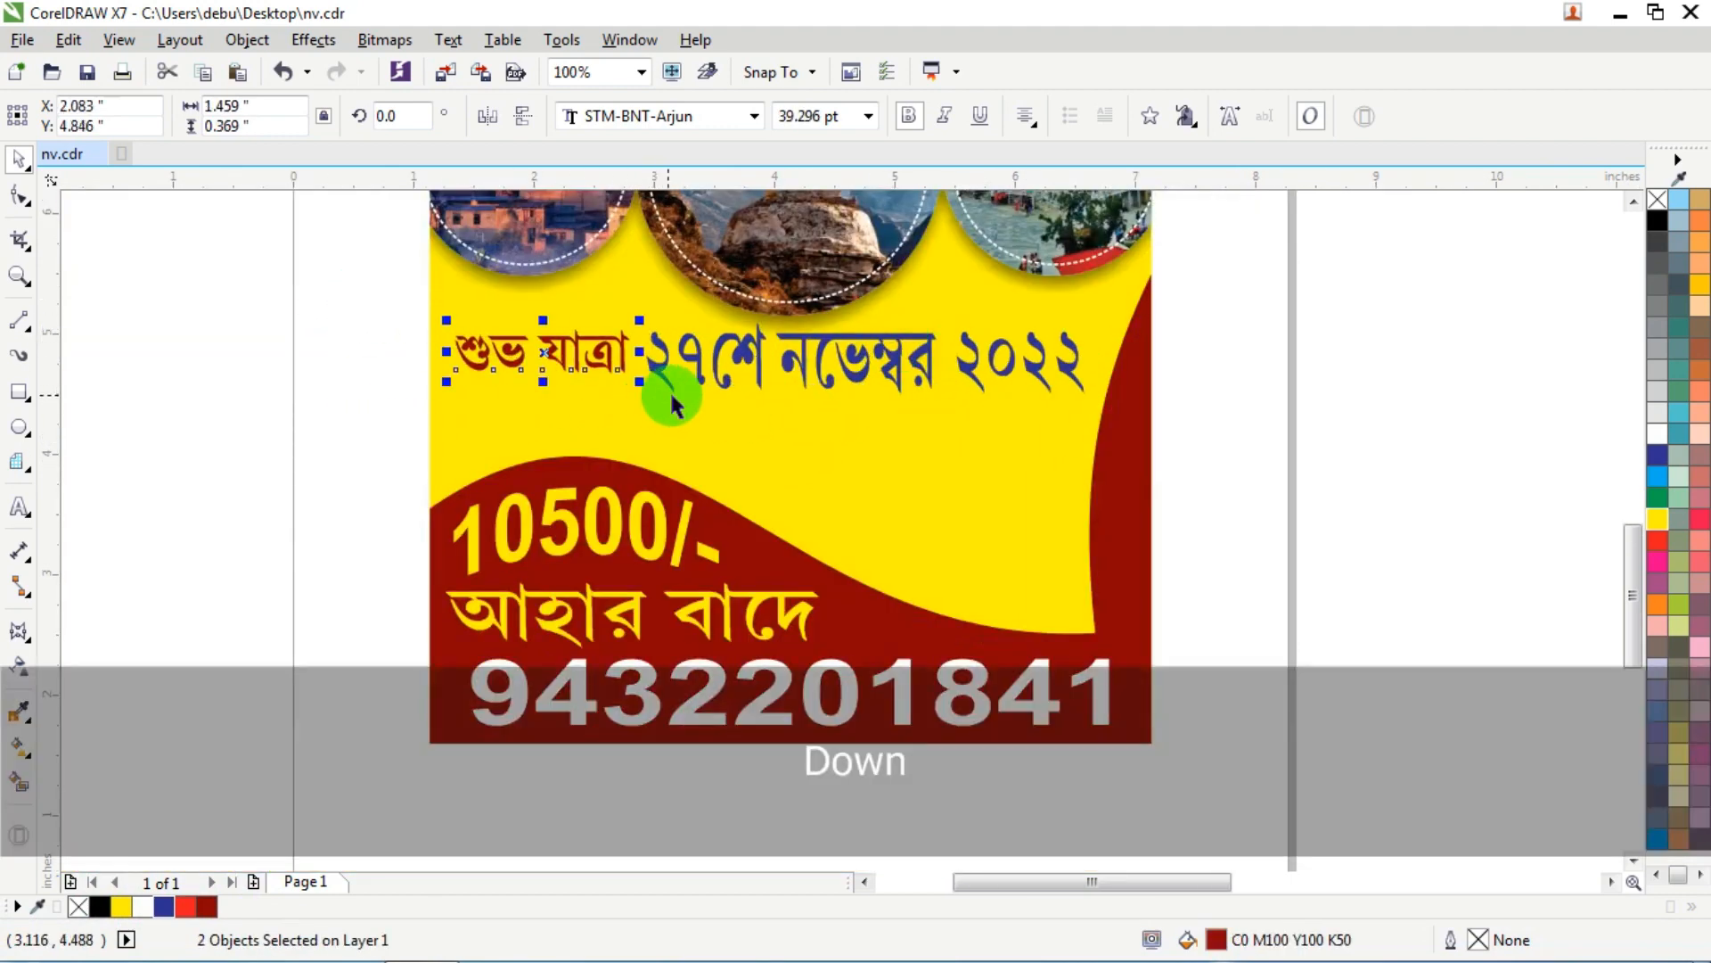
Step: Fill the three return-journey texts blue and place them, slightly enlarged, on the yellow area below the departure date
scroll(850, 354, down, 2)
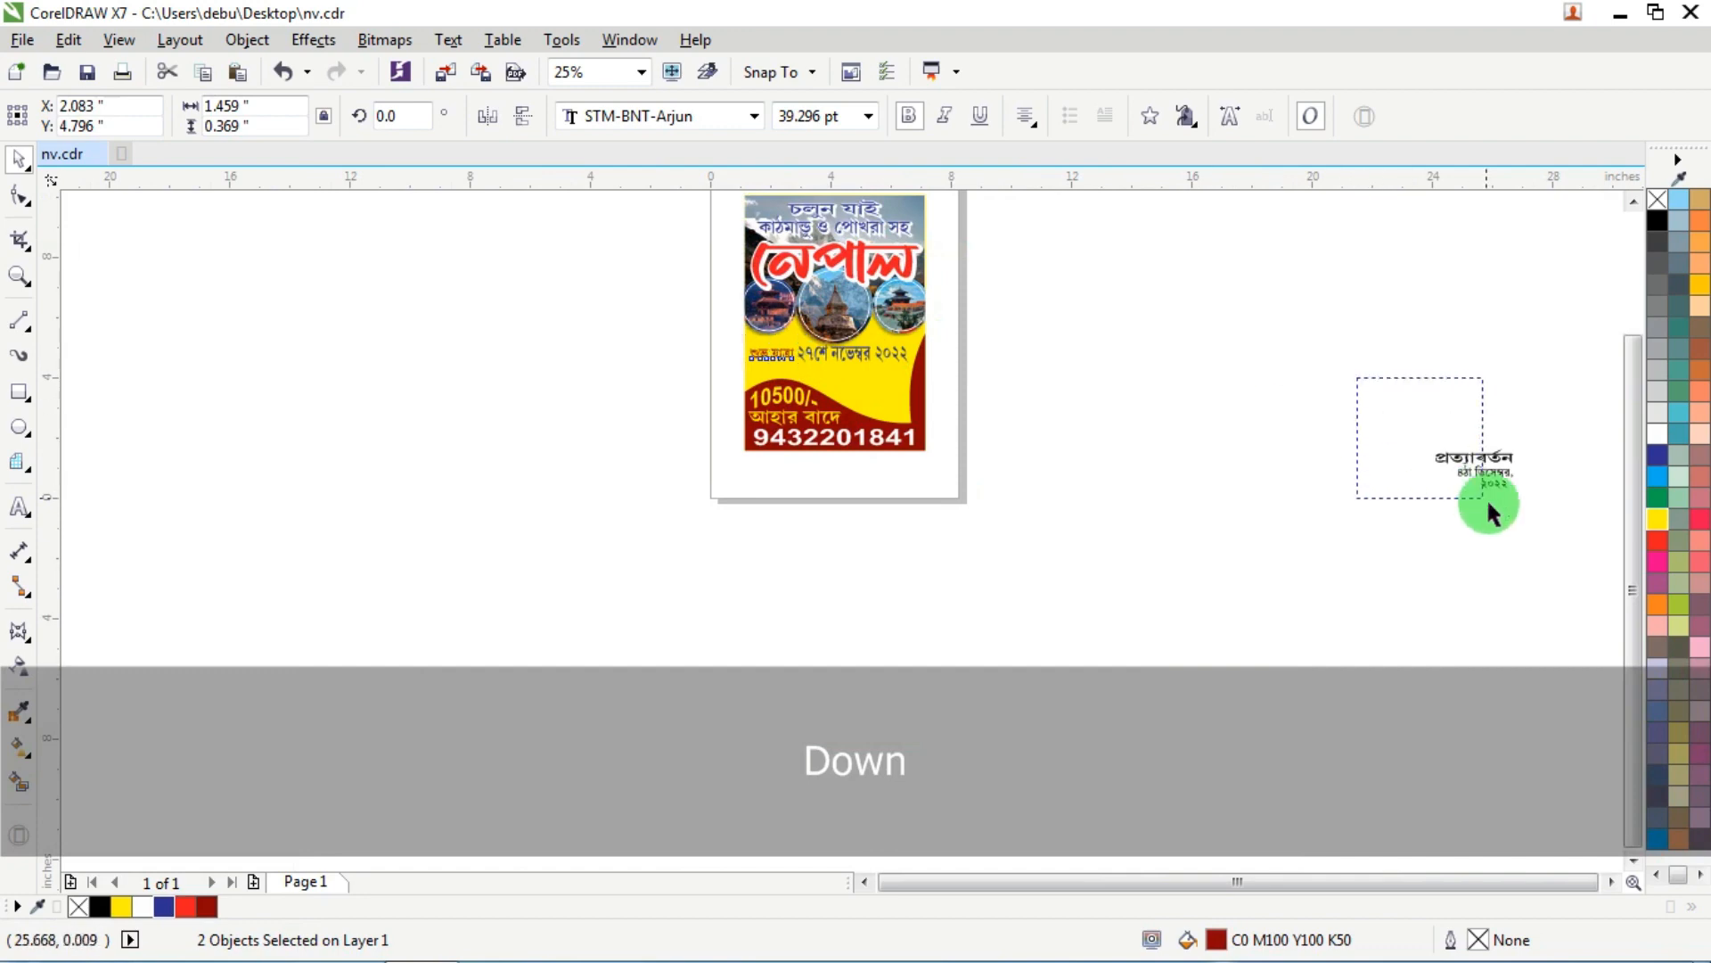
drag(1485, 498, 1062, 355)
scroll(988, 349, up, 1)
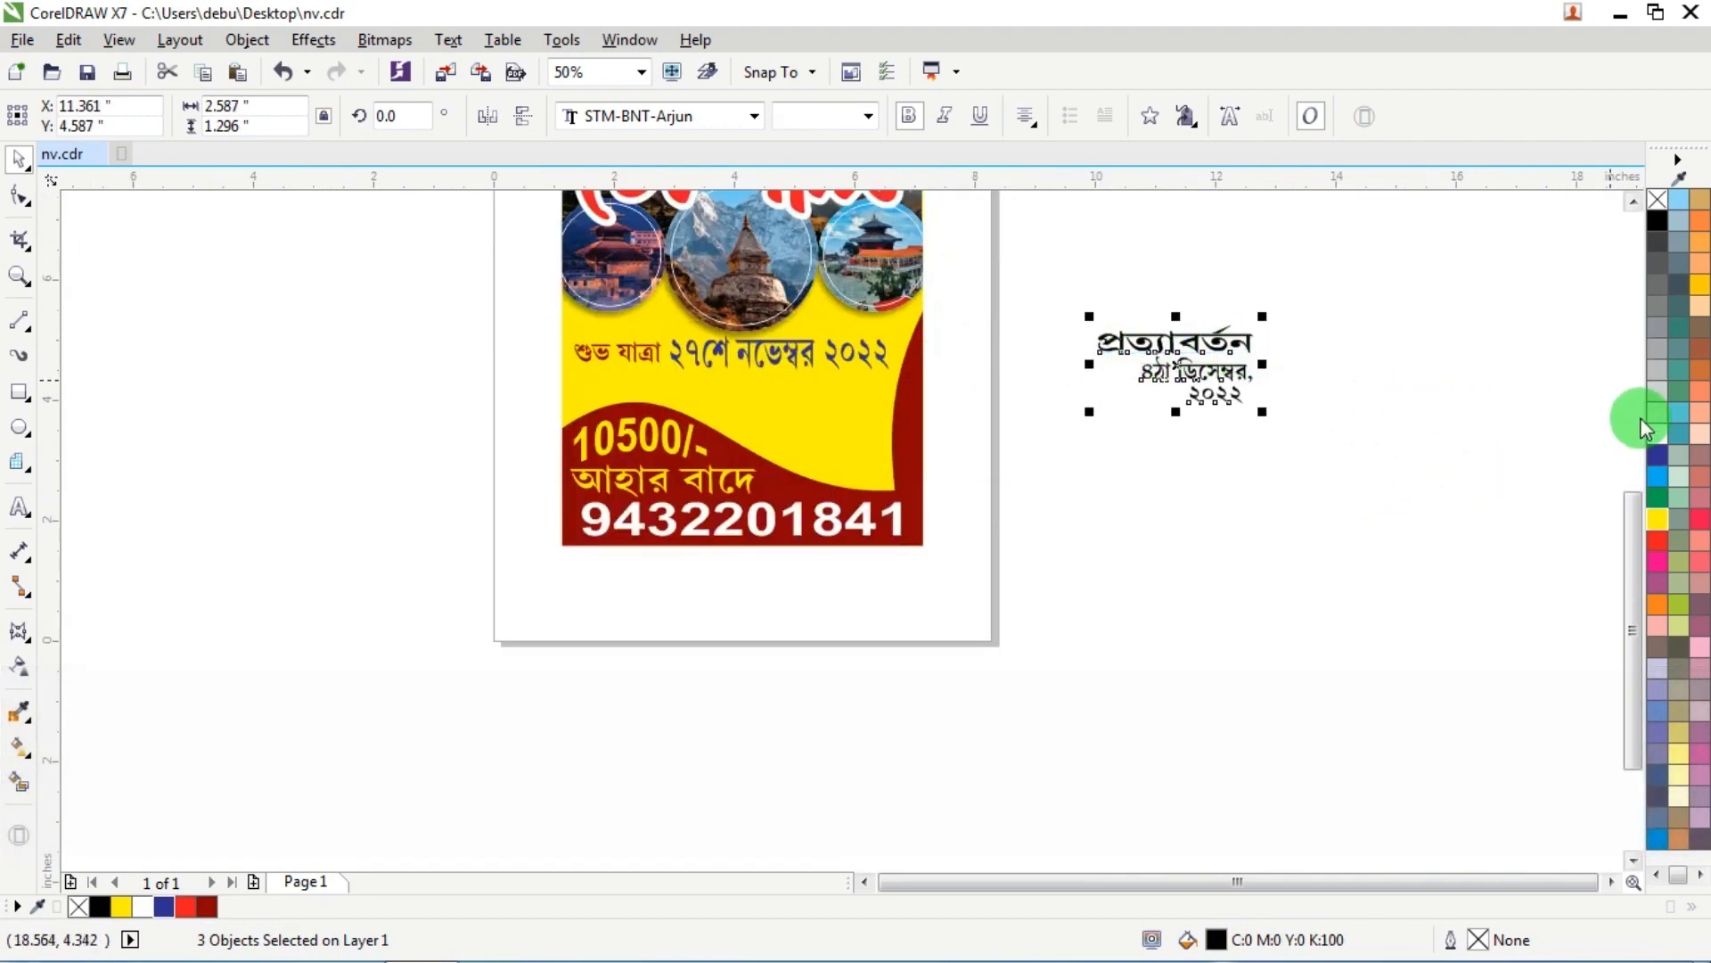
scroll(816, 361, up, 1)
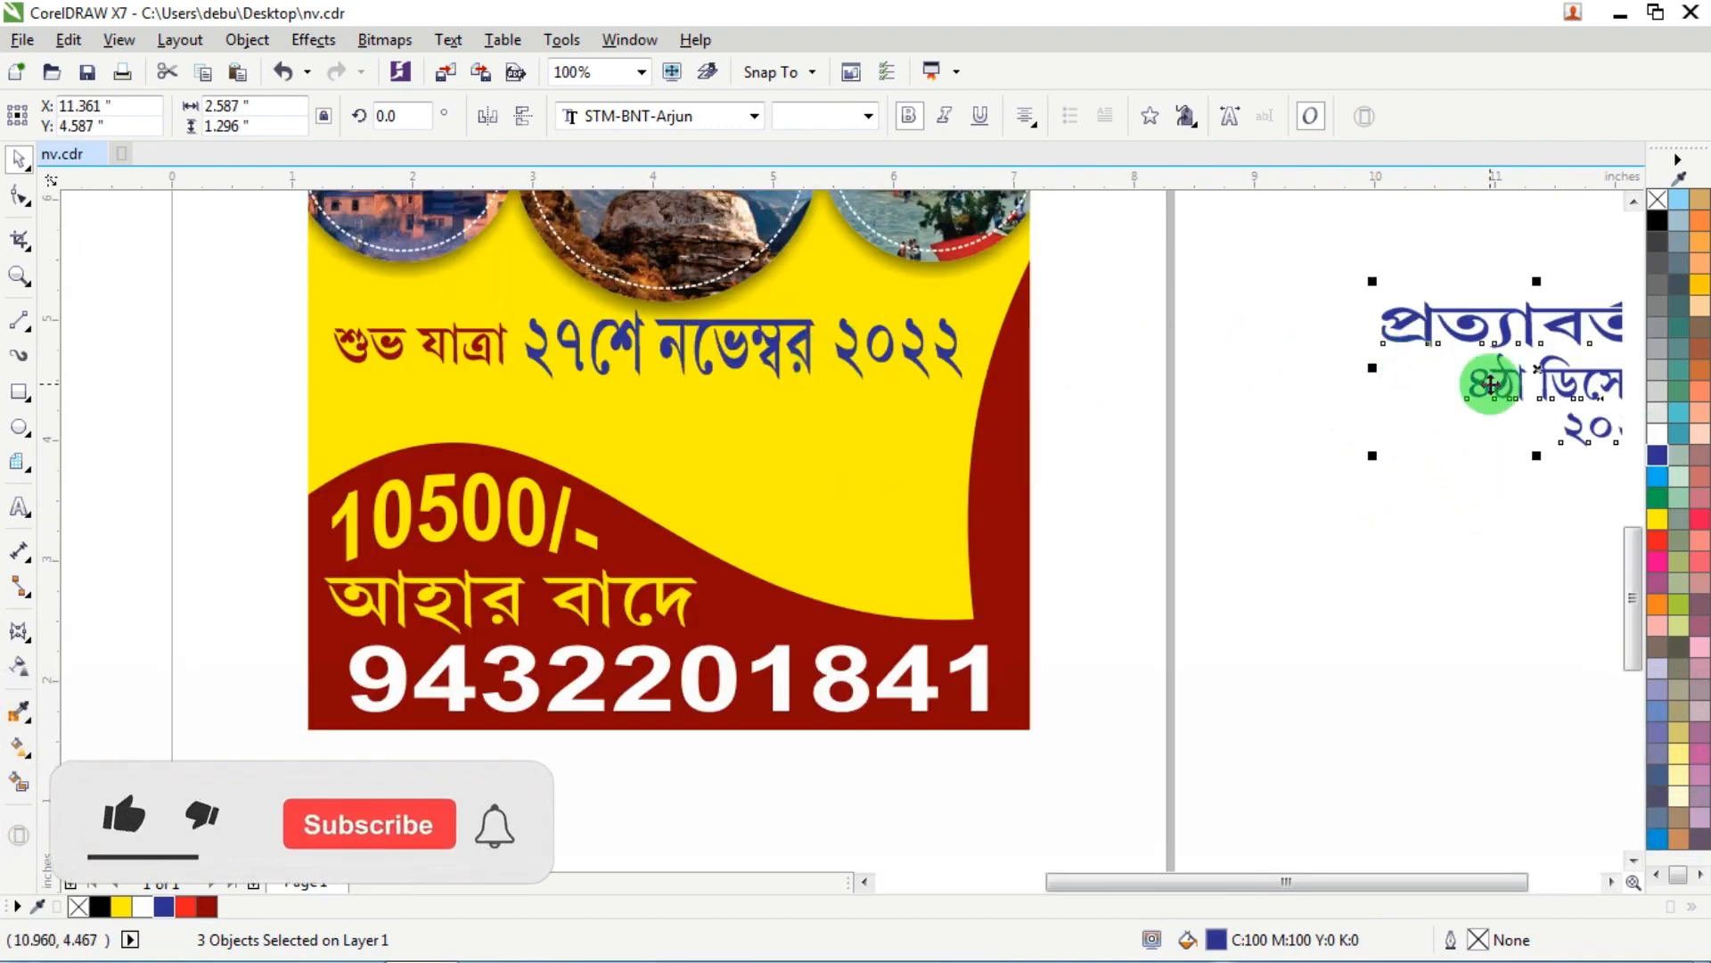
drag(1481, 386, 545, 368)
Step: Fill the return heading "প্রত্যাবর্তন" dark red and nudge all three return-journey texts slightly down
ctrl+click(863, 412)
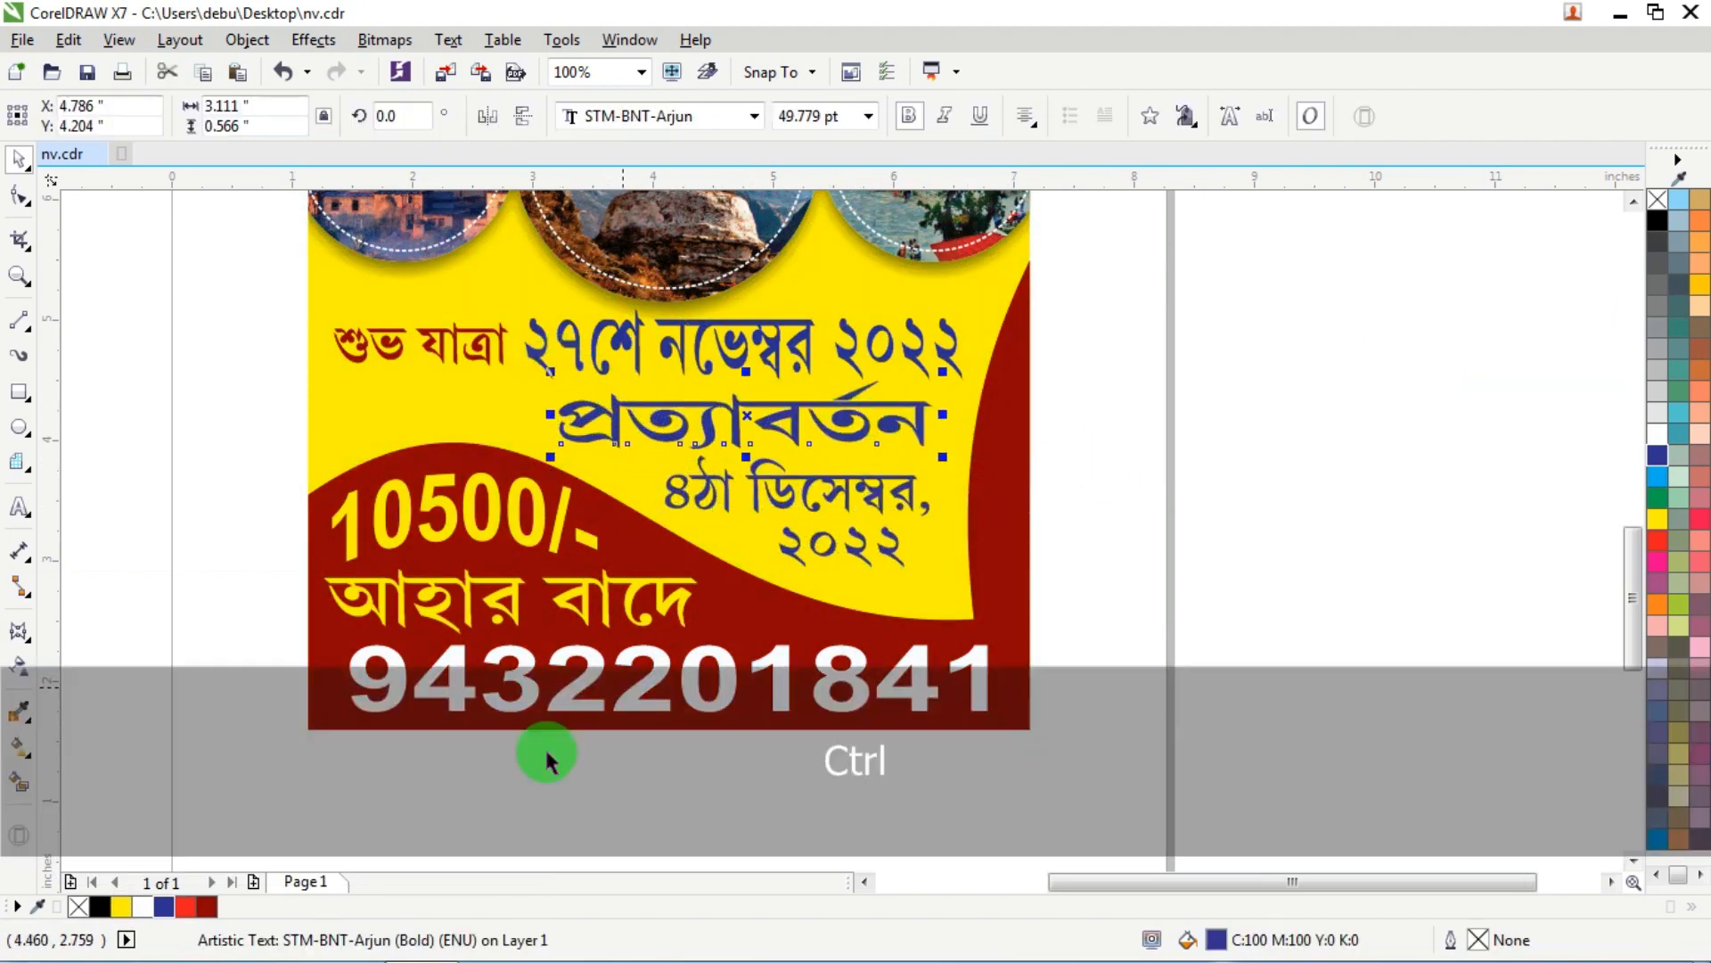
click(209, 907)
drag(1296, 362, 624, 538)
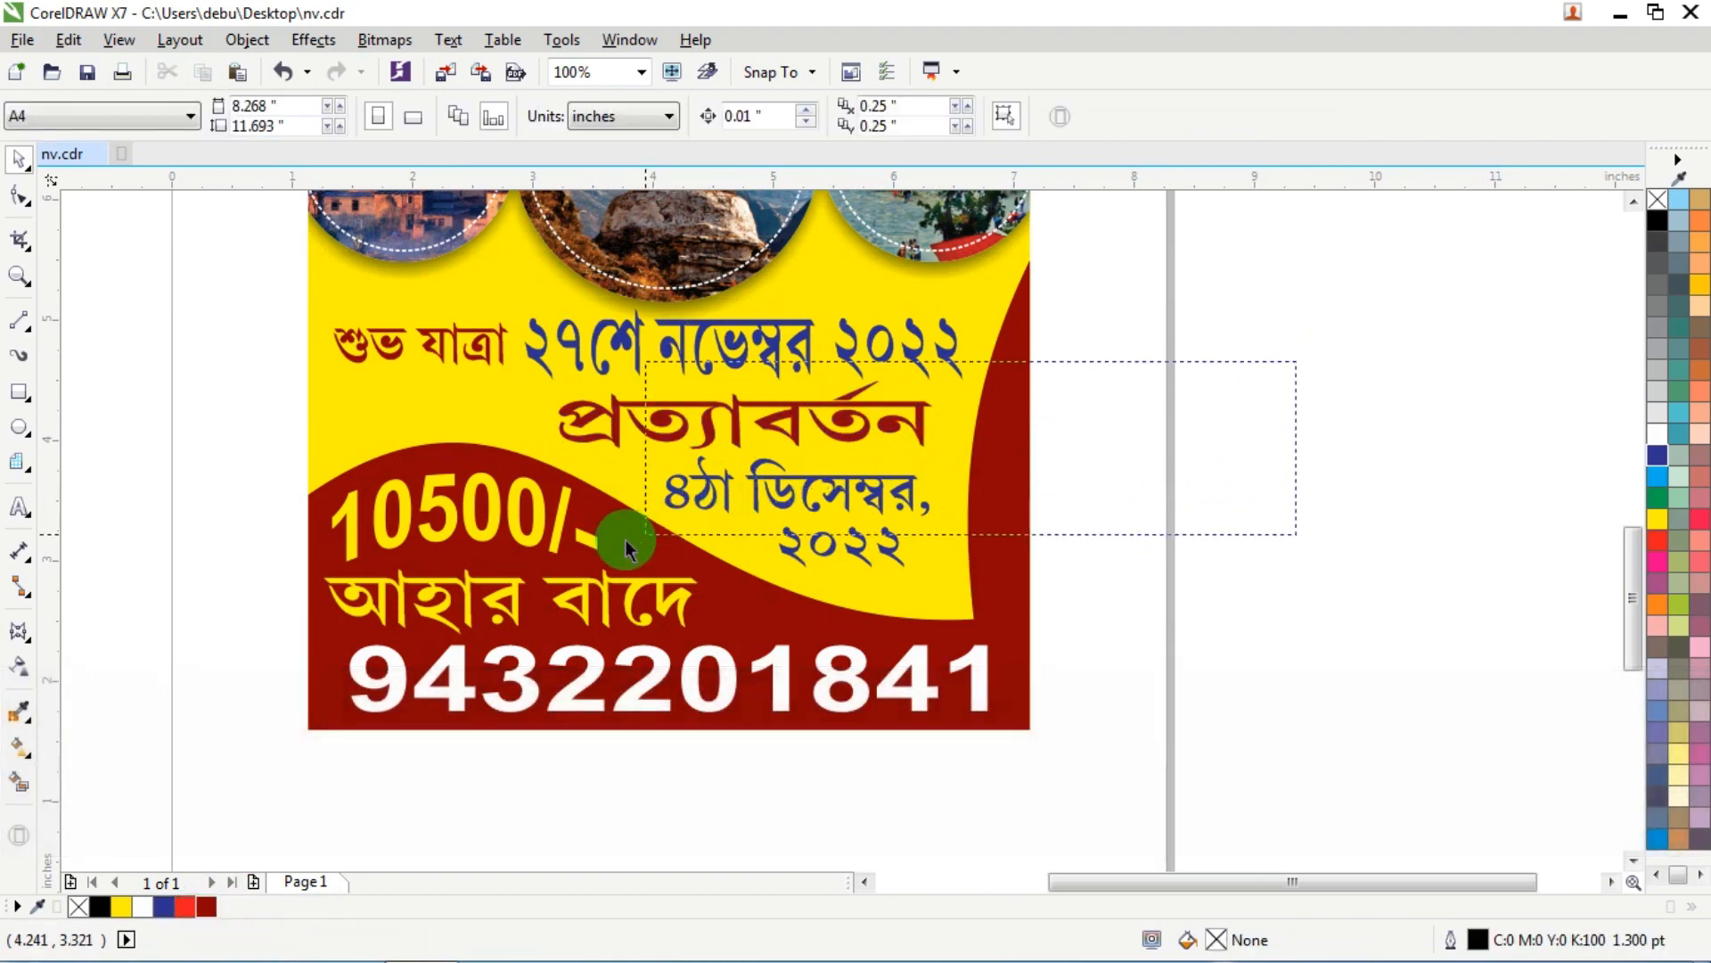
drag(499, 593, 499, 593)
click(1146, 420)
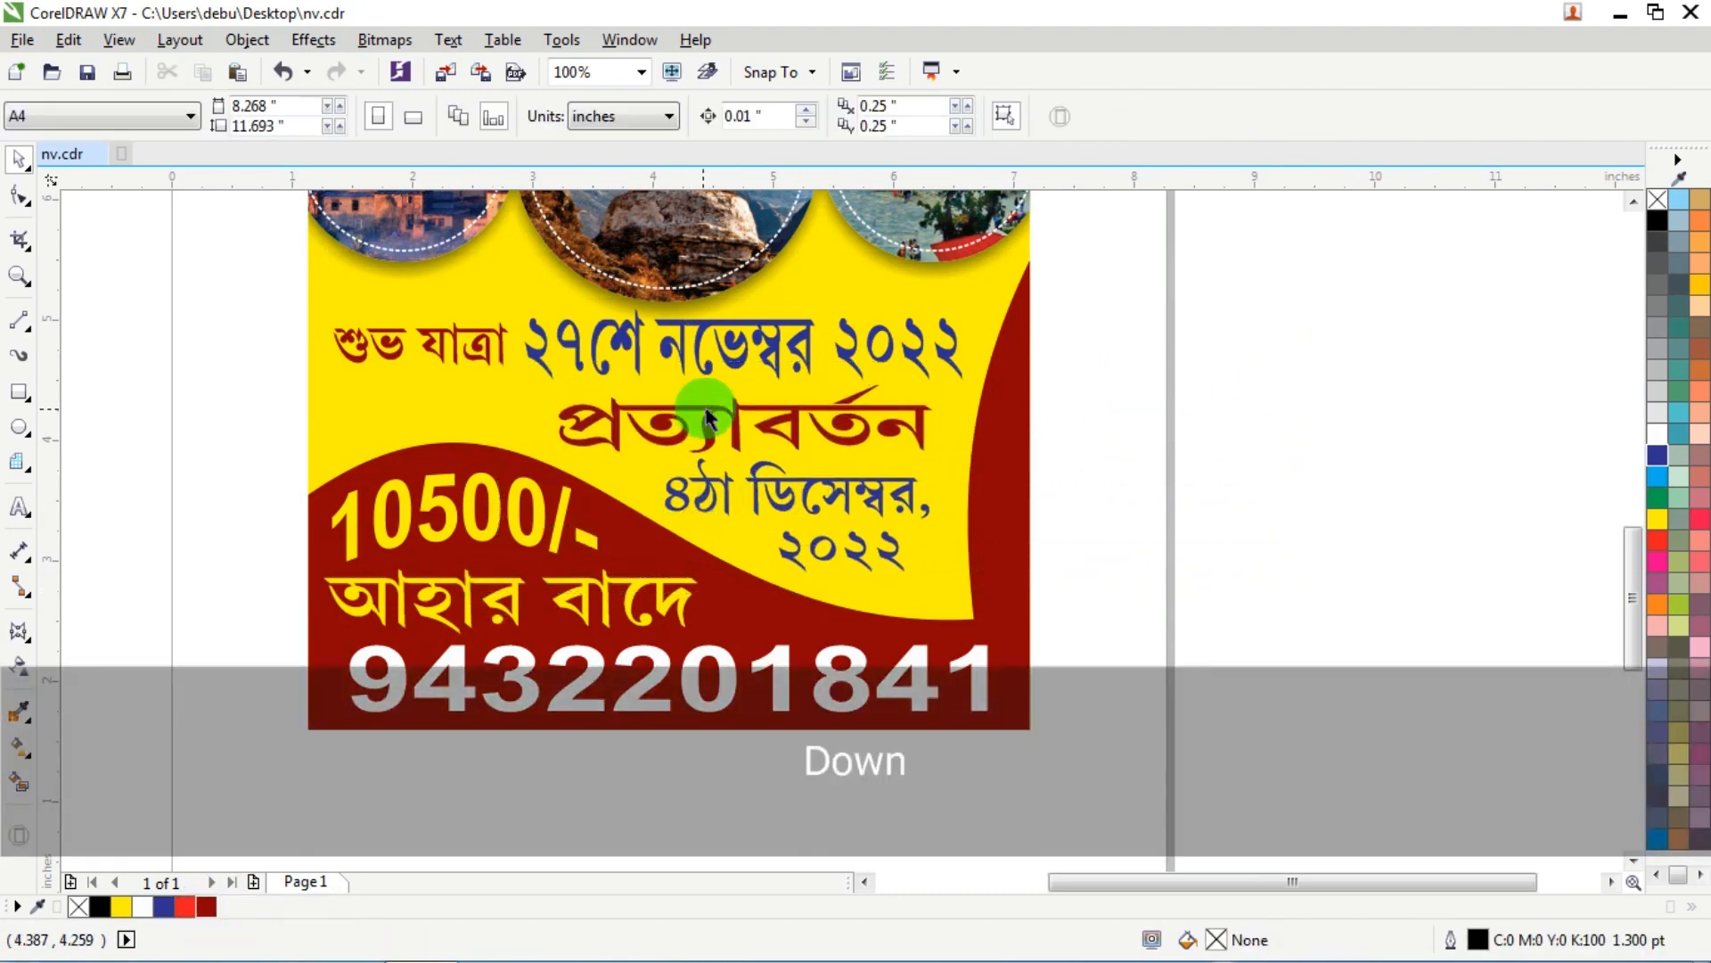
Step: Narrow the heading "প্রত্যাবর্তন" from its left side to about 2.53 in wide and nudge it slightly up
ctrl+click(729, 412)
drag(550, 418, 624, 426)
key(Up)
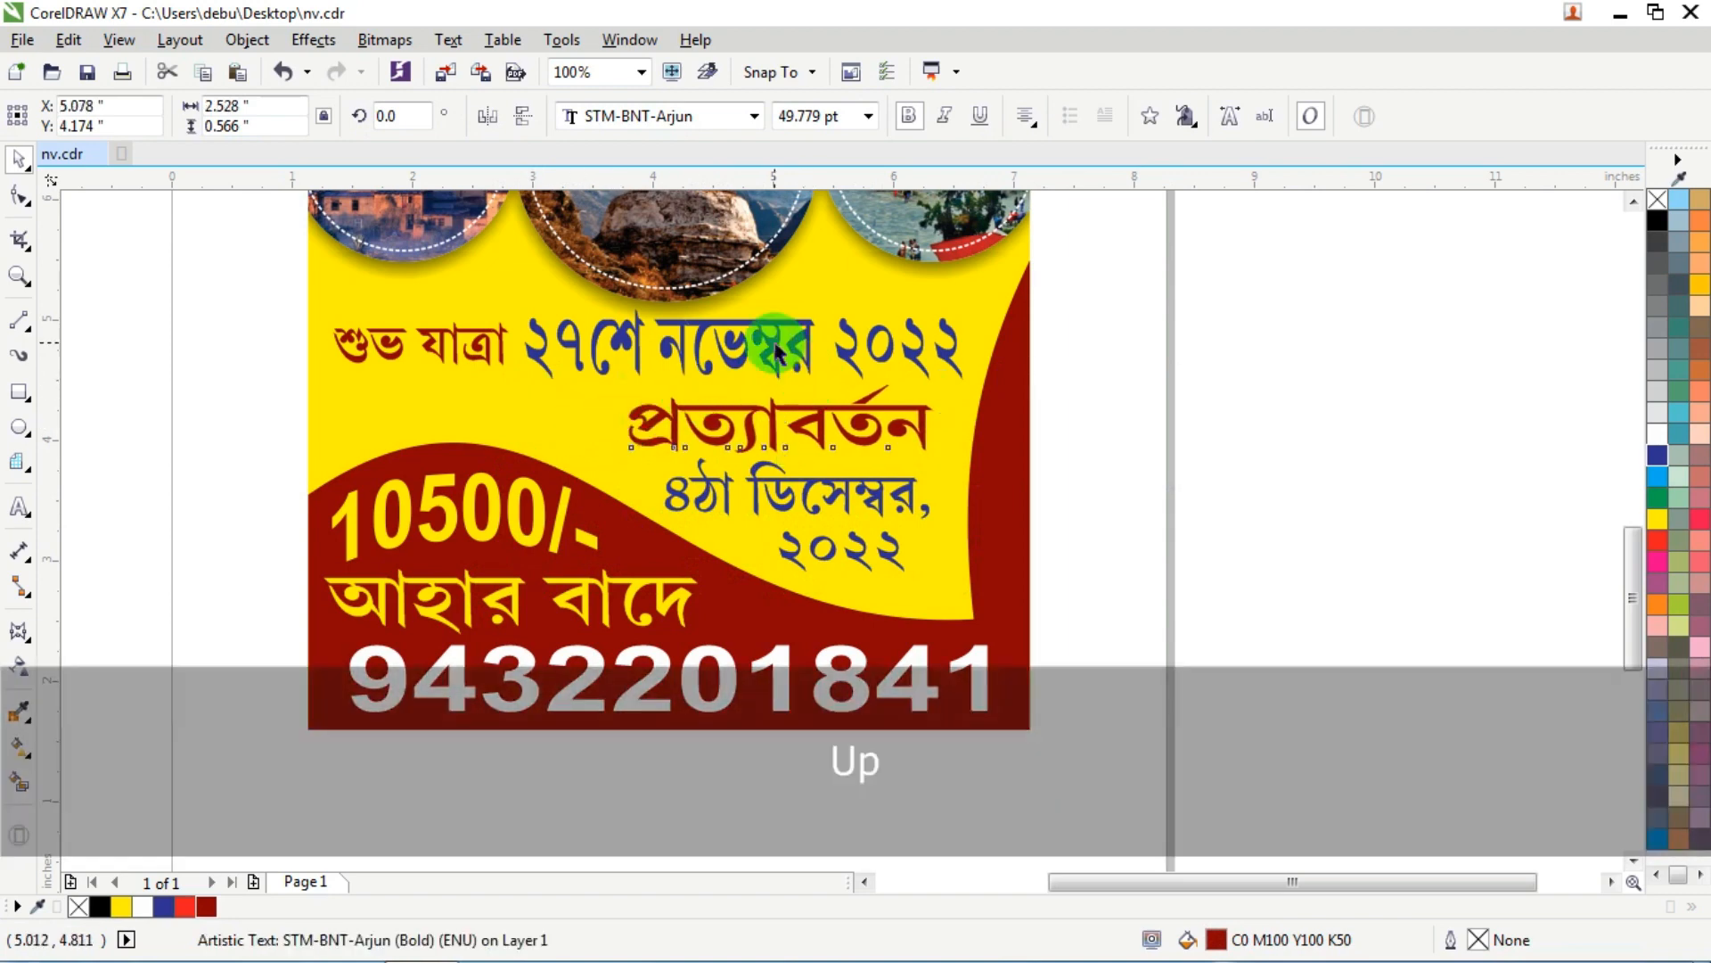
Step: Select both words of "শুভ যাত্রা" and stretch them upward and slightly to the left to match the departure date's height
click(497, 354)
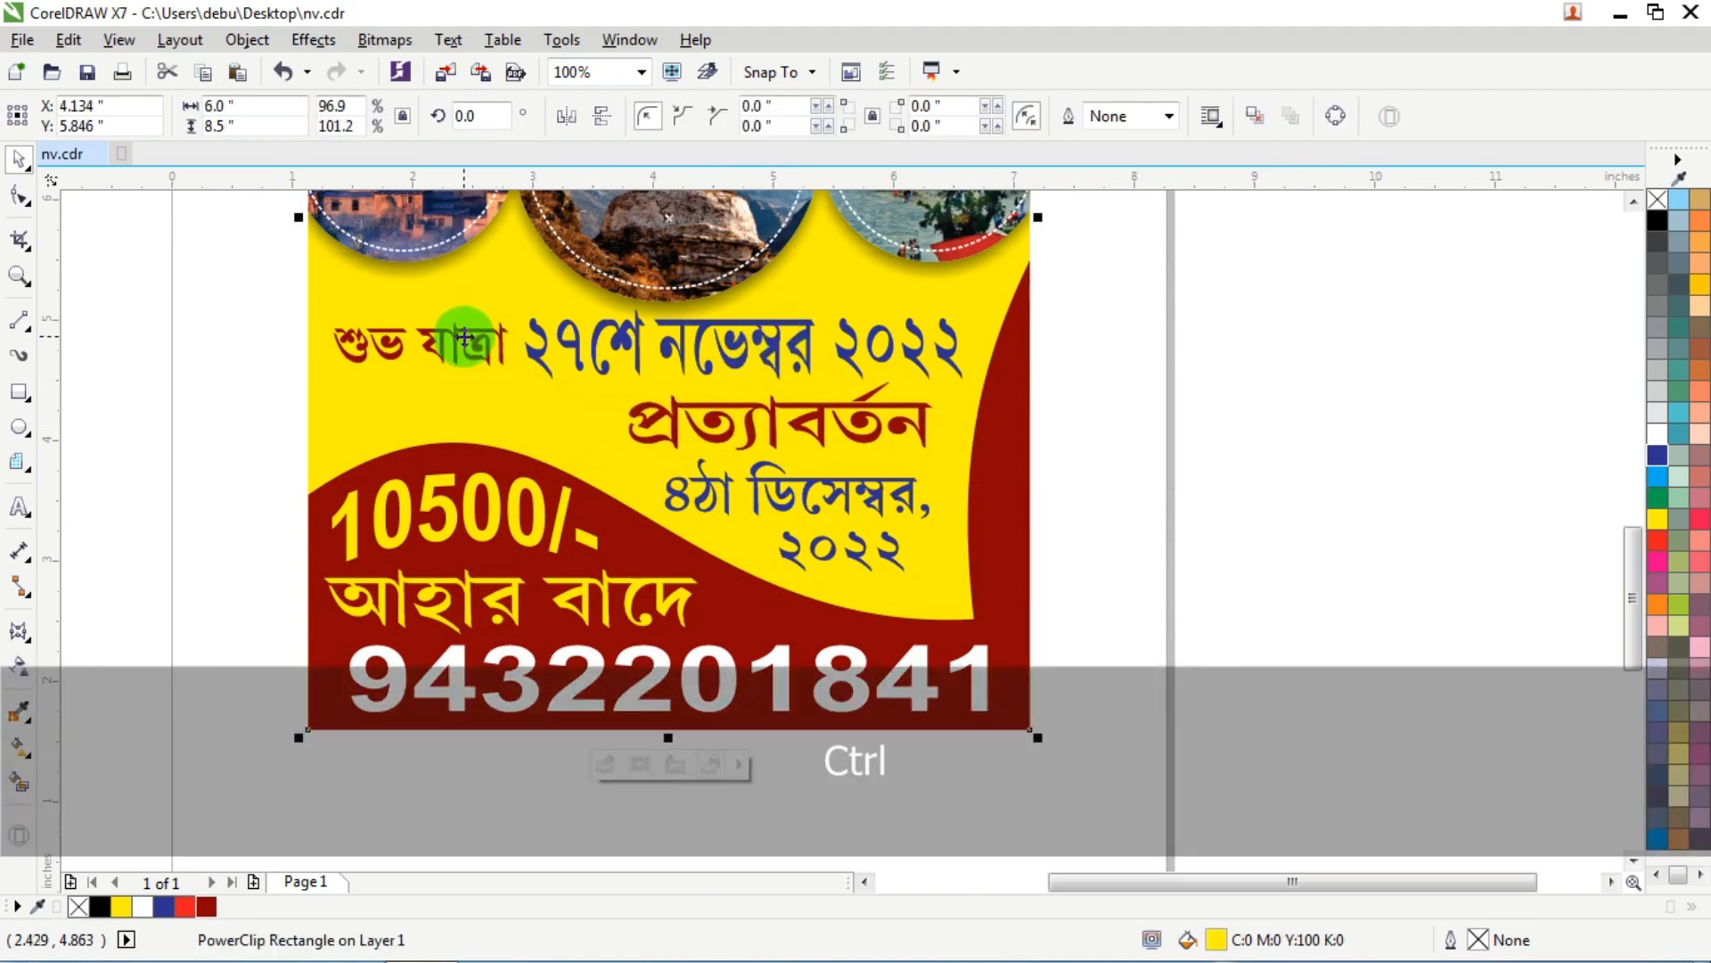
ctrl+click(445, 330)
ctrl+click(1285, 334)
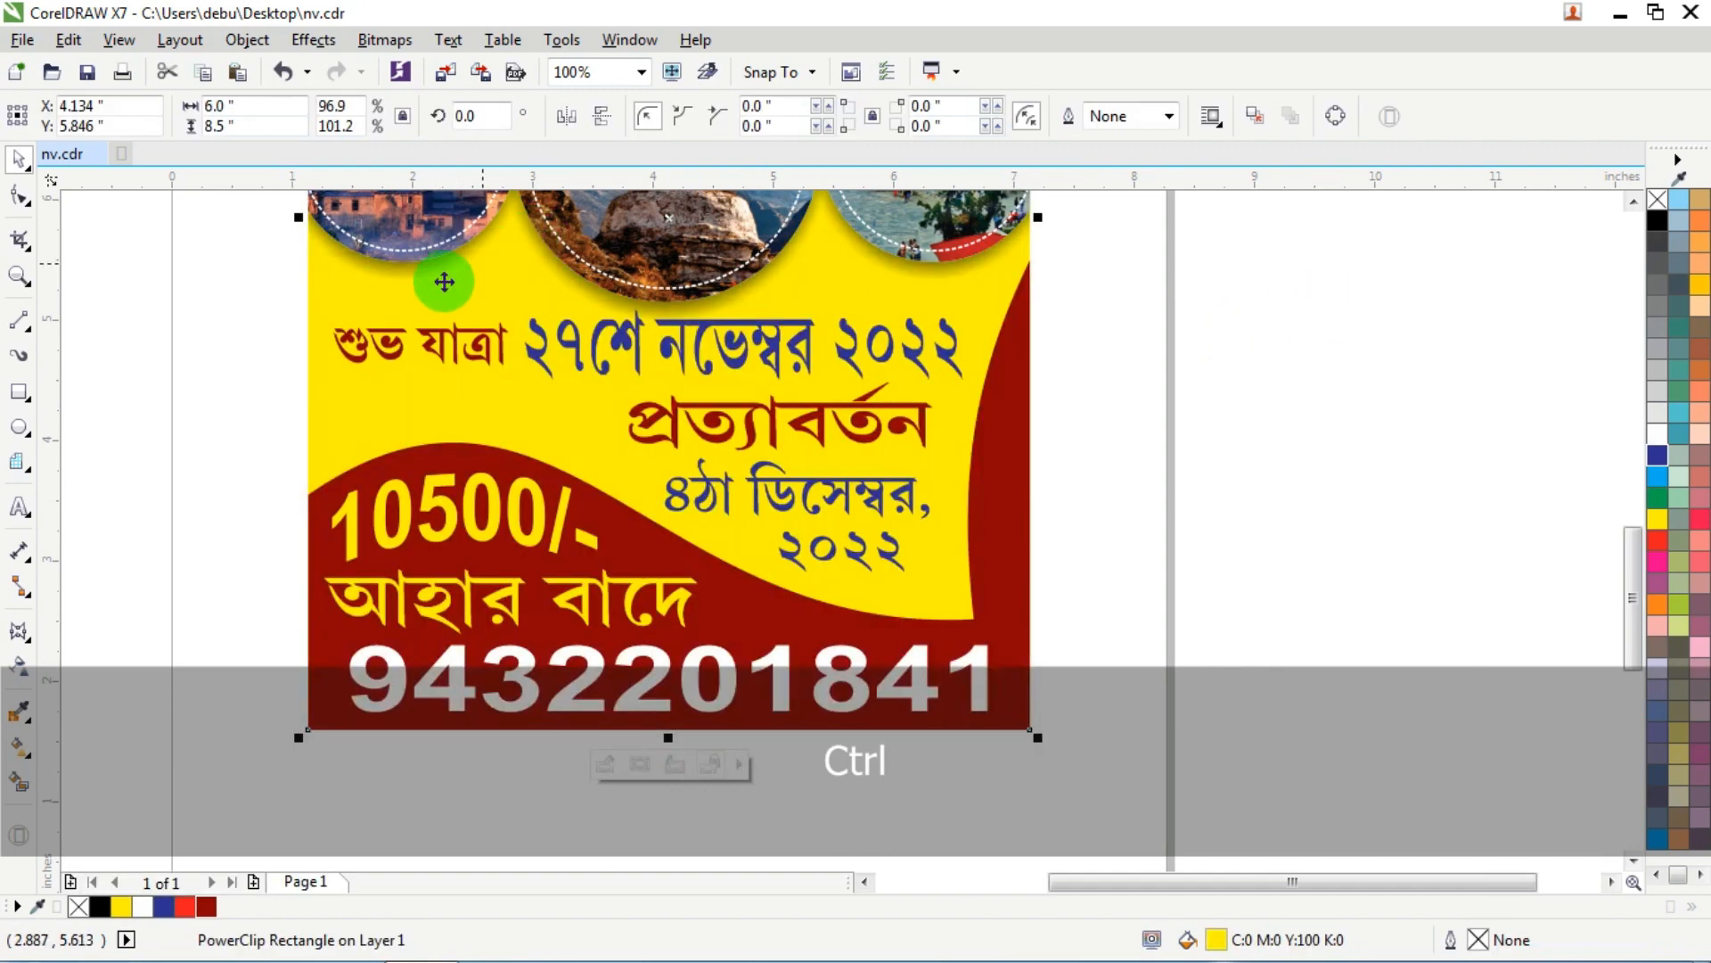
ctrl+click(385, 352)
scroll(386, 352, up, 1)
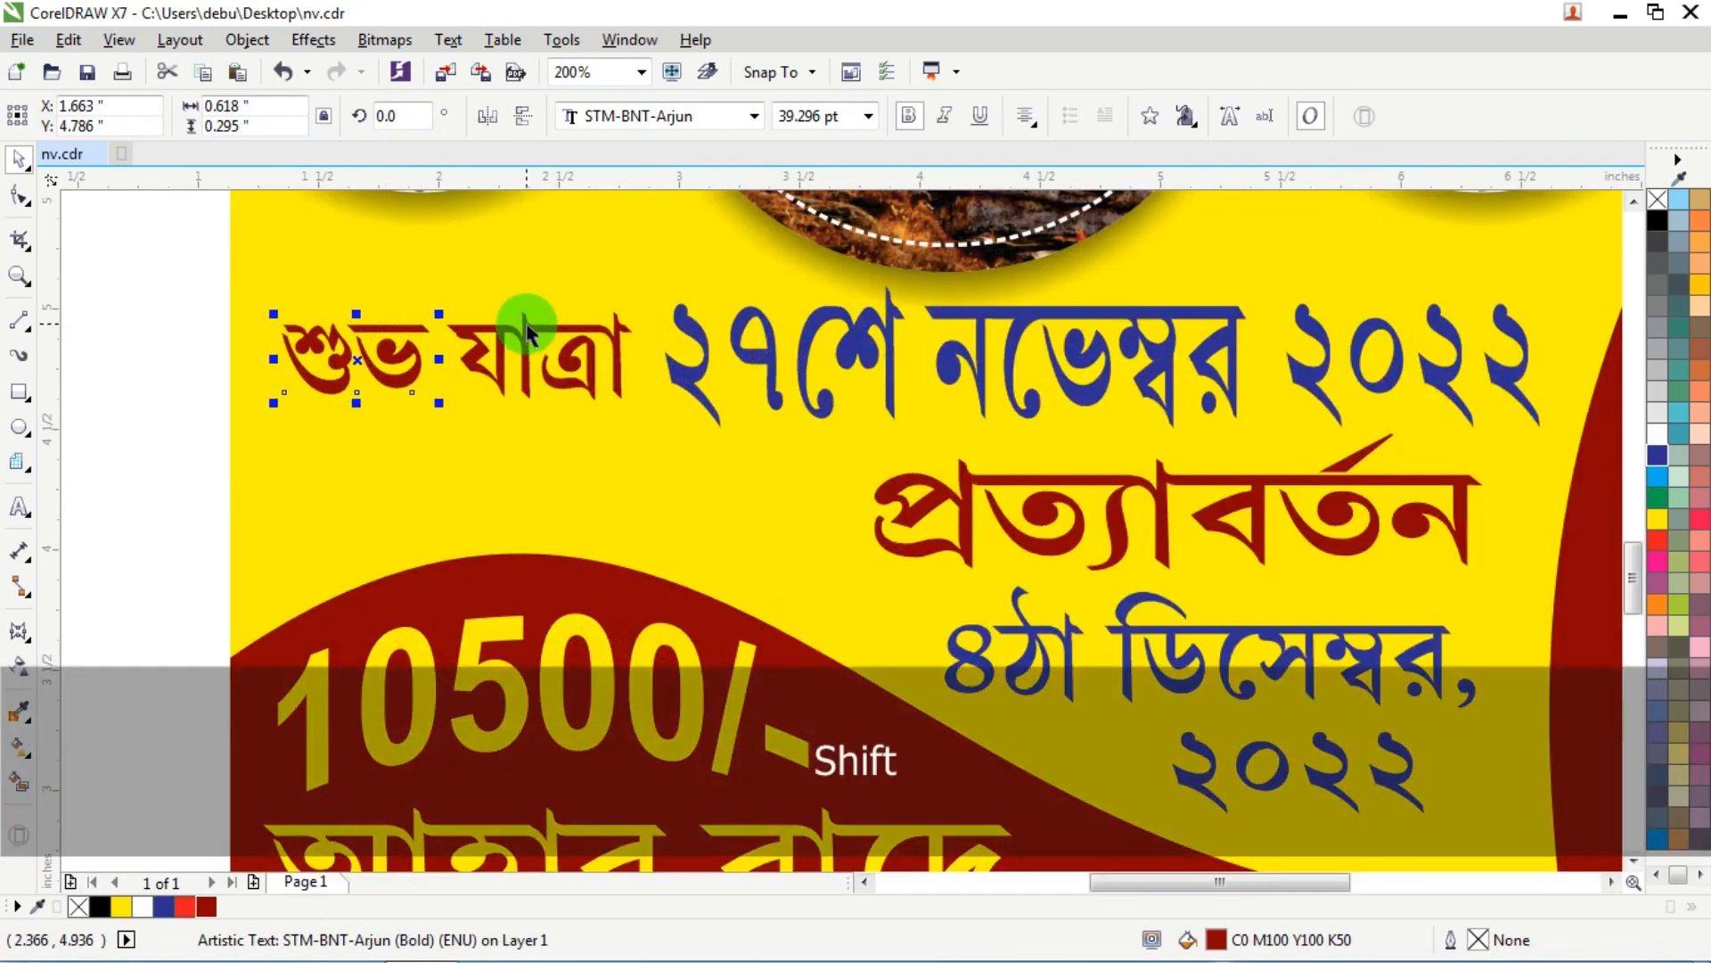
shift+click(455, 334)
mouse_move(461, 299)
mouse_down()
mouse_move(480, 291)
mouse_move(458, 274)
mouse_up()
drag(279, 359, 267, 358)
scroll(321, 379, down, 1)
click(1150, 352)
Step: Reshape the wavy edge of the dark red shape with the Shape tool, raising its hump slightly above the price
scroll(827, 459, down, 1)
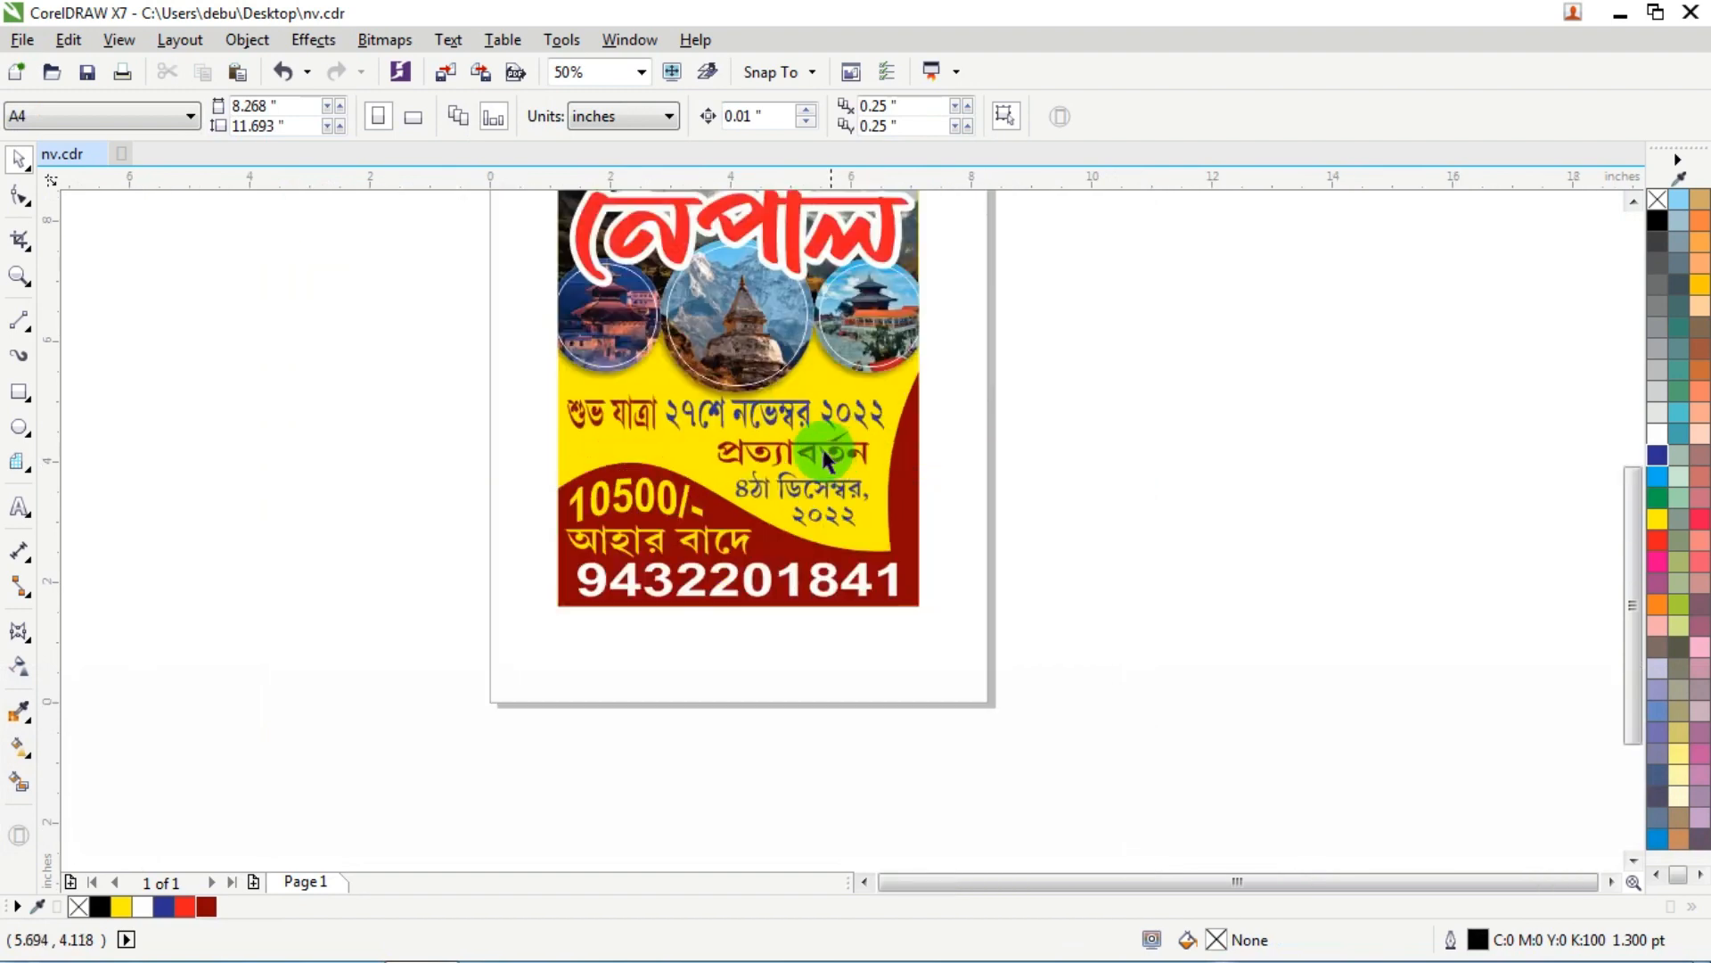
scroll(650, 446, up, 1)
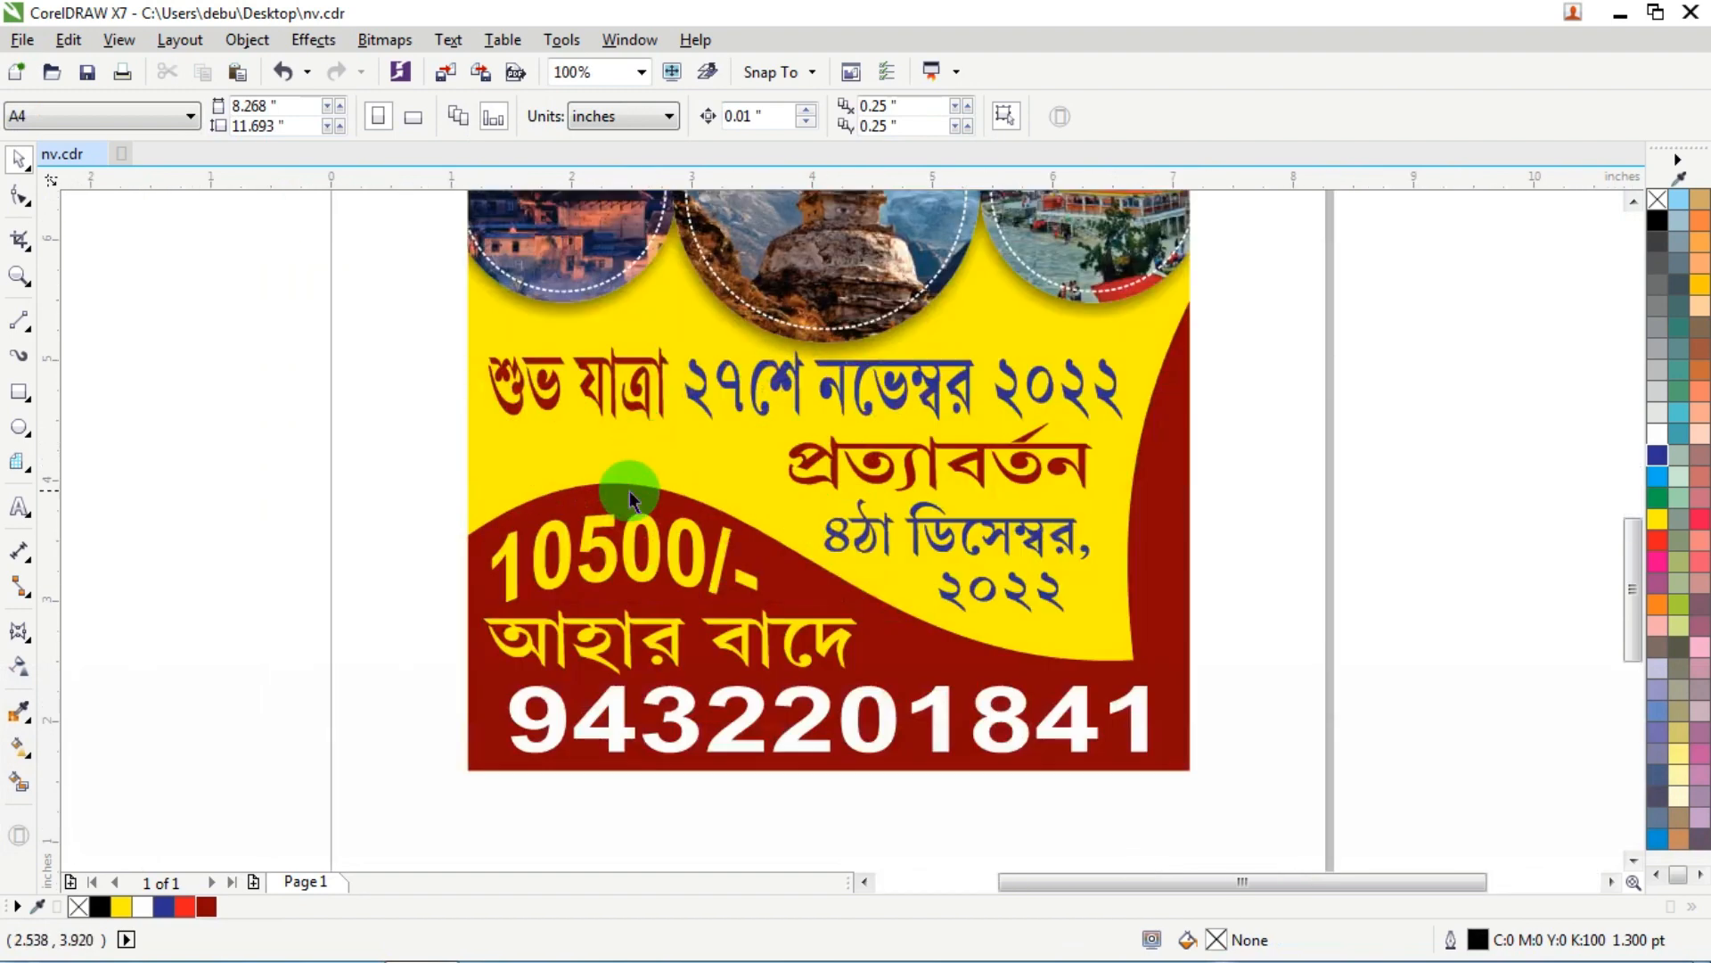
ctrl+click(622, 488)
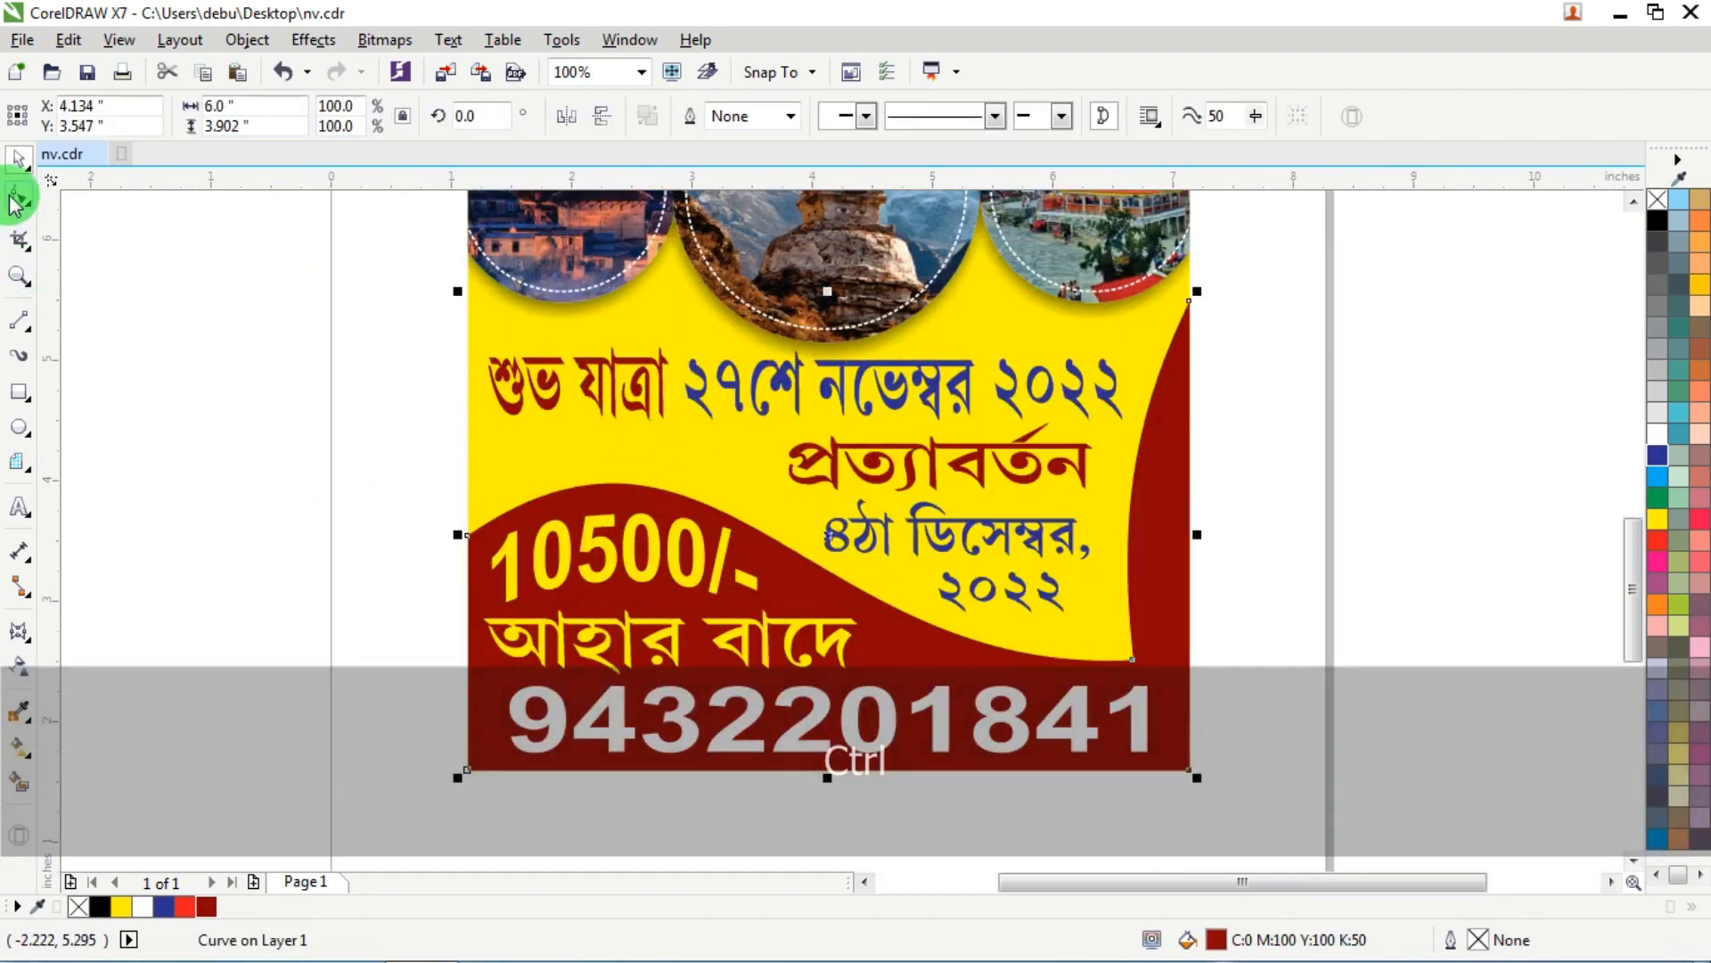
click(20, 196)
drag(372, 440, 561, 602)
mouse_move(586, 503)
mouse_down()
mouse_move(722, 397)
mouse_move(675, 321)
mouse_move(679, 334)
mouse_up()
scroll(679, 334, down, 2)
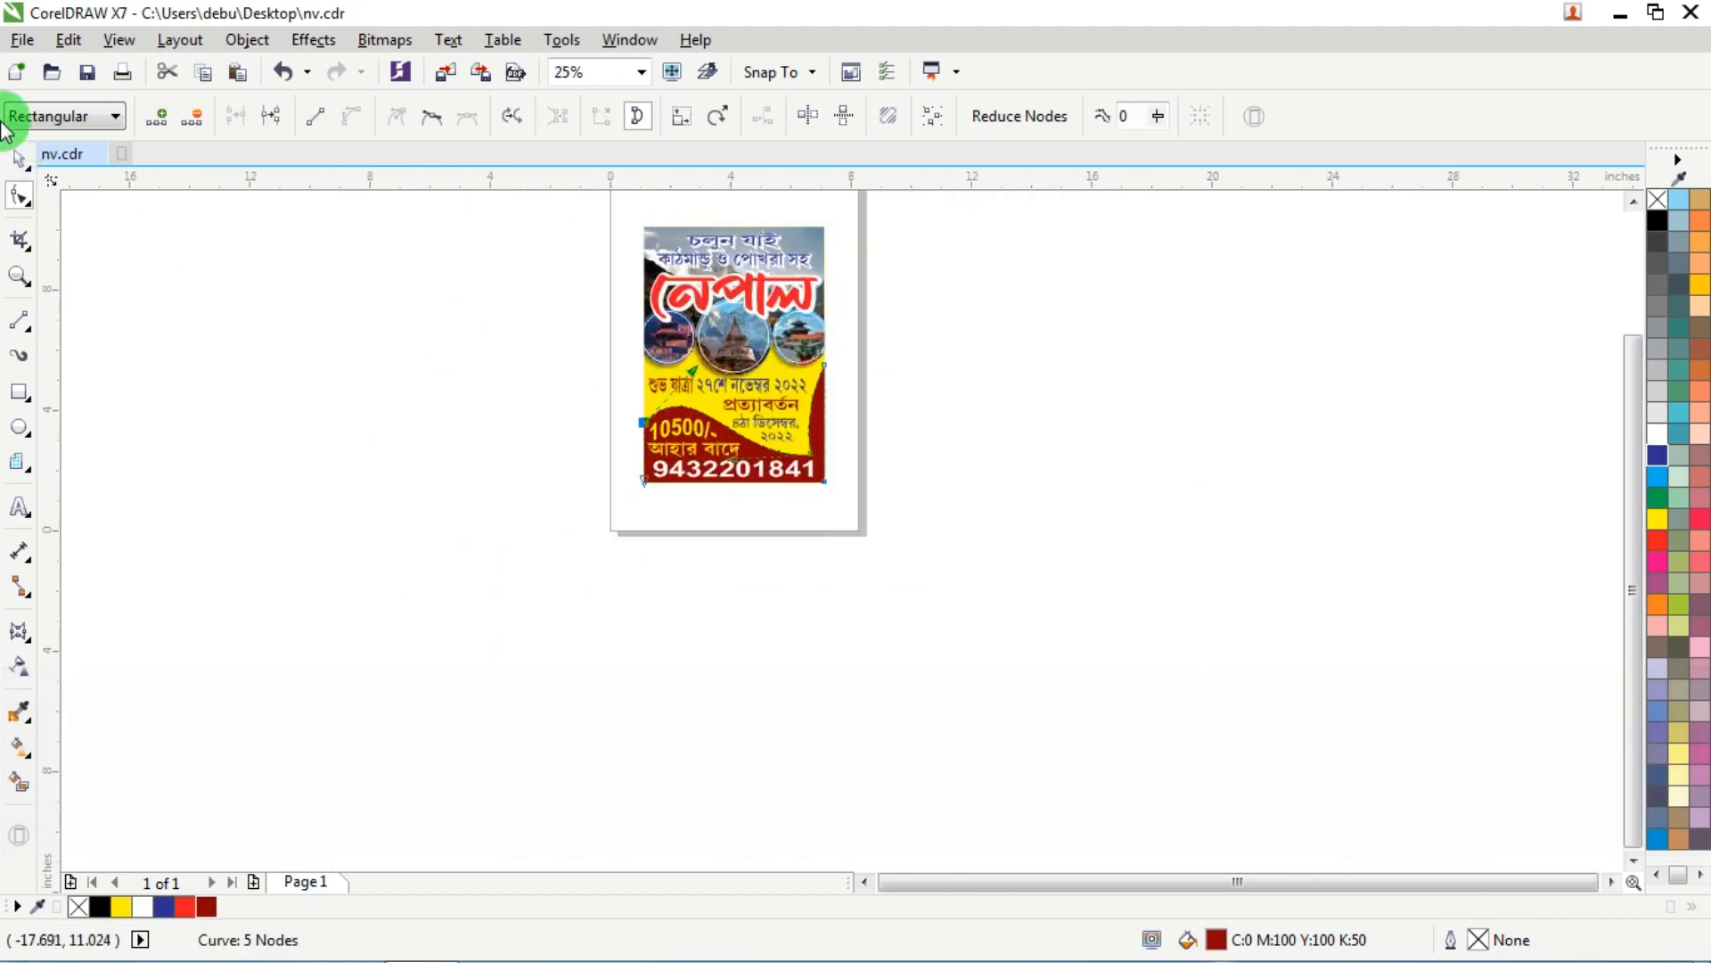
click(17, 165)
click(991, 313)
Step: Frame the whole poster in the view to examine the overall layout
scroll(988, 314, down, 1)
scroll(904, 292, up, 1)
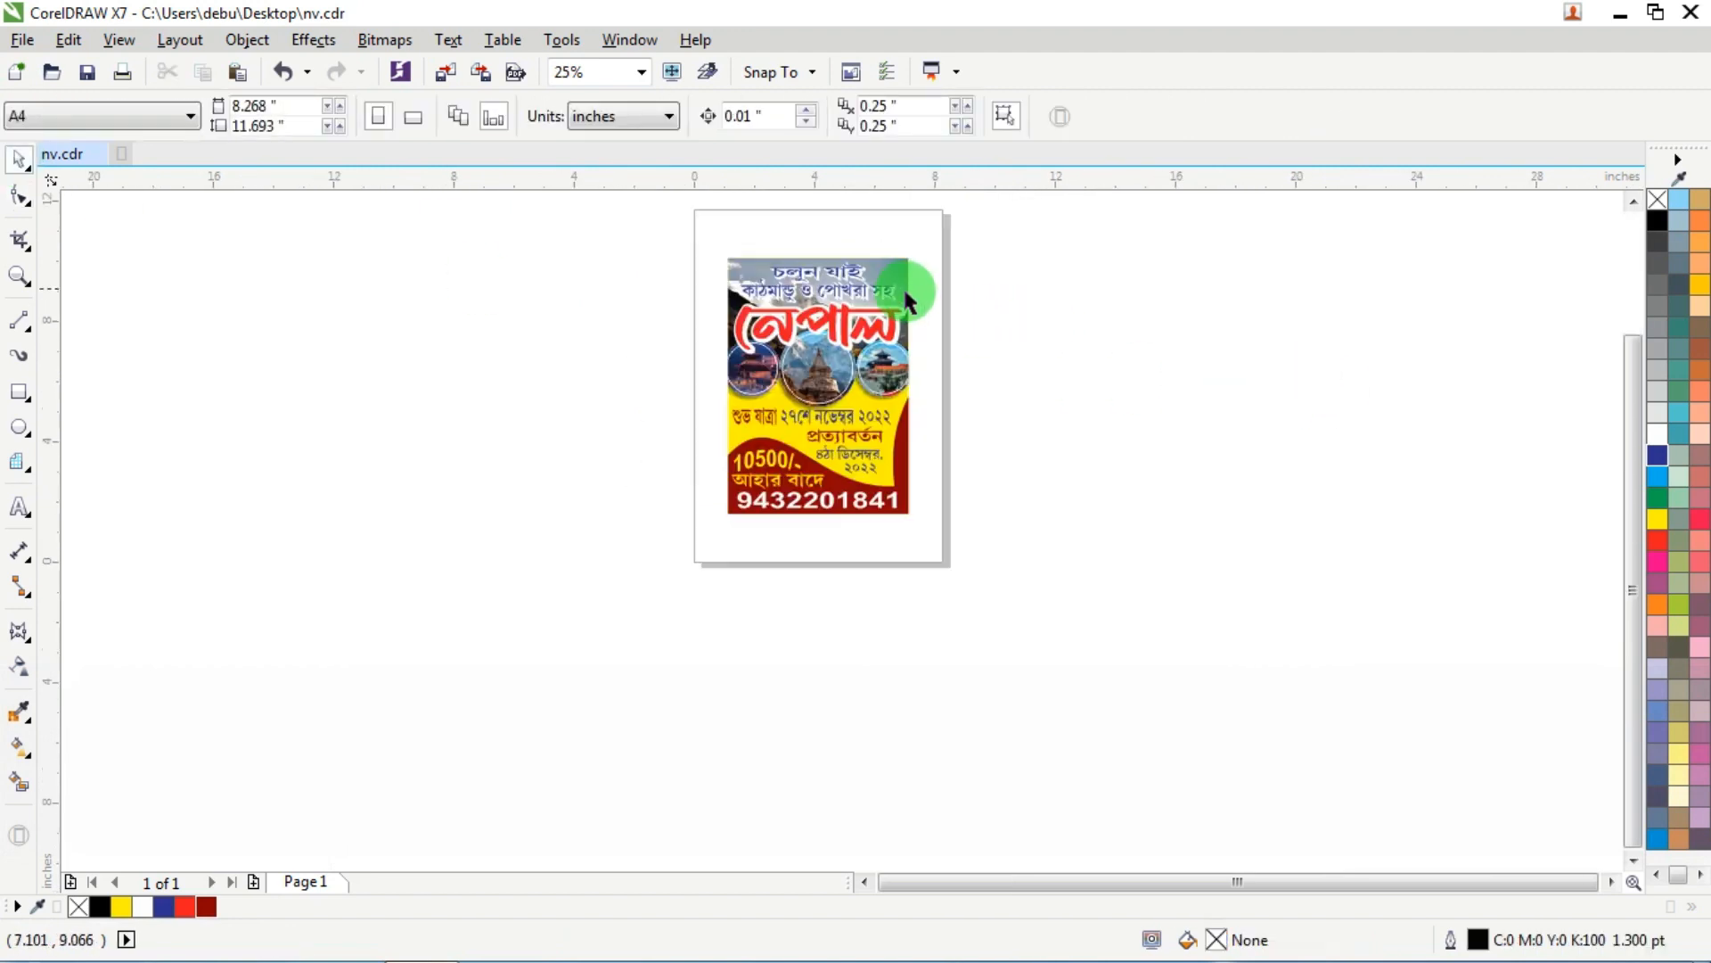
scroll(870, 287, up, 1)
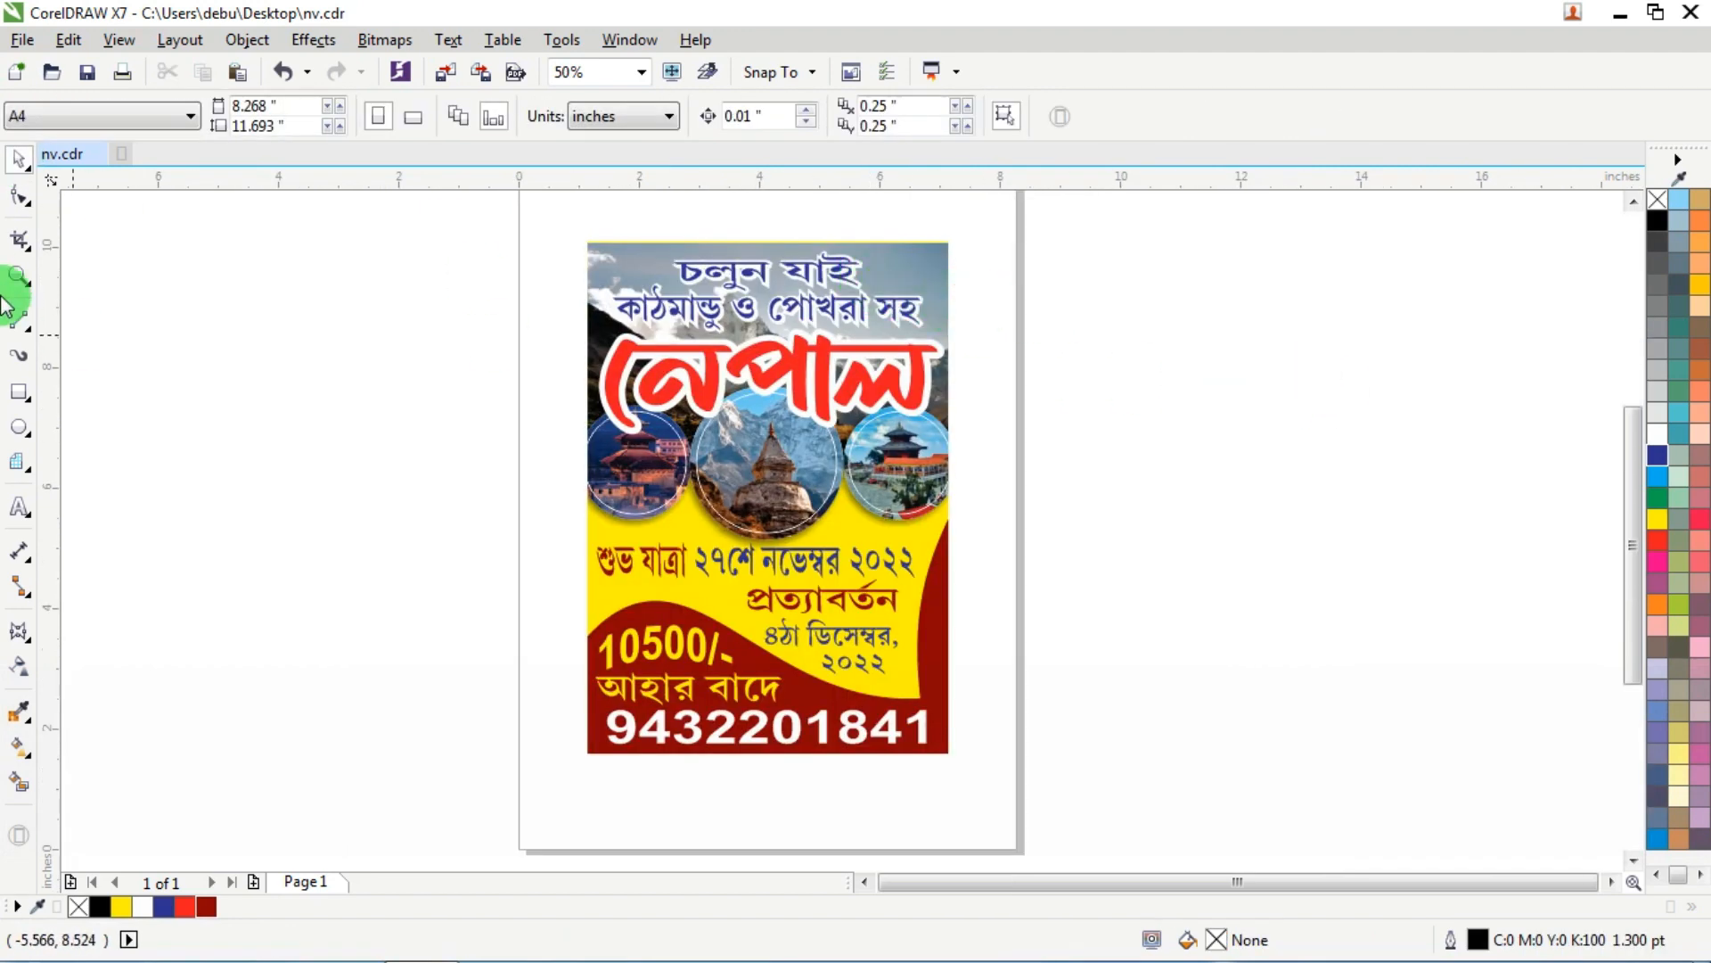
click(19, 275)
drag(538, 233, 990, 782)
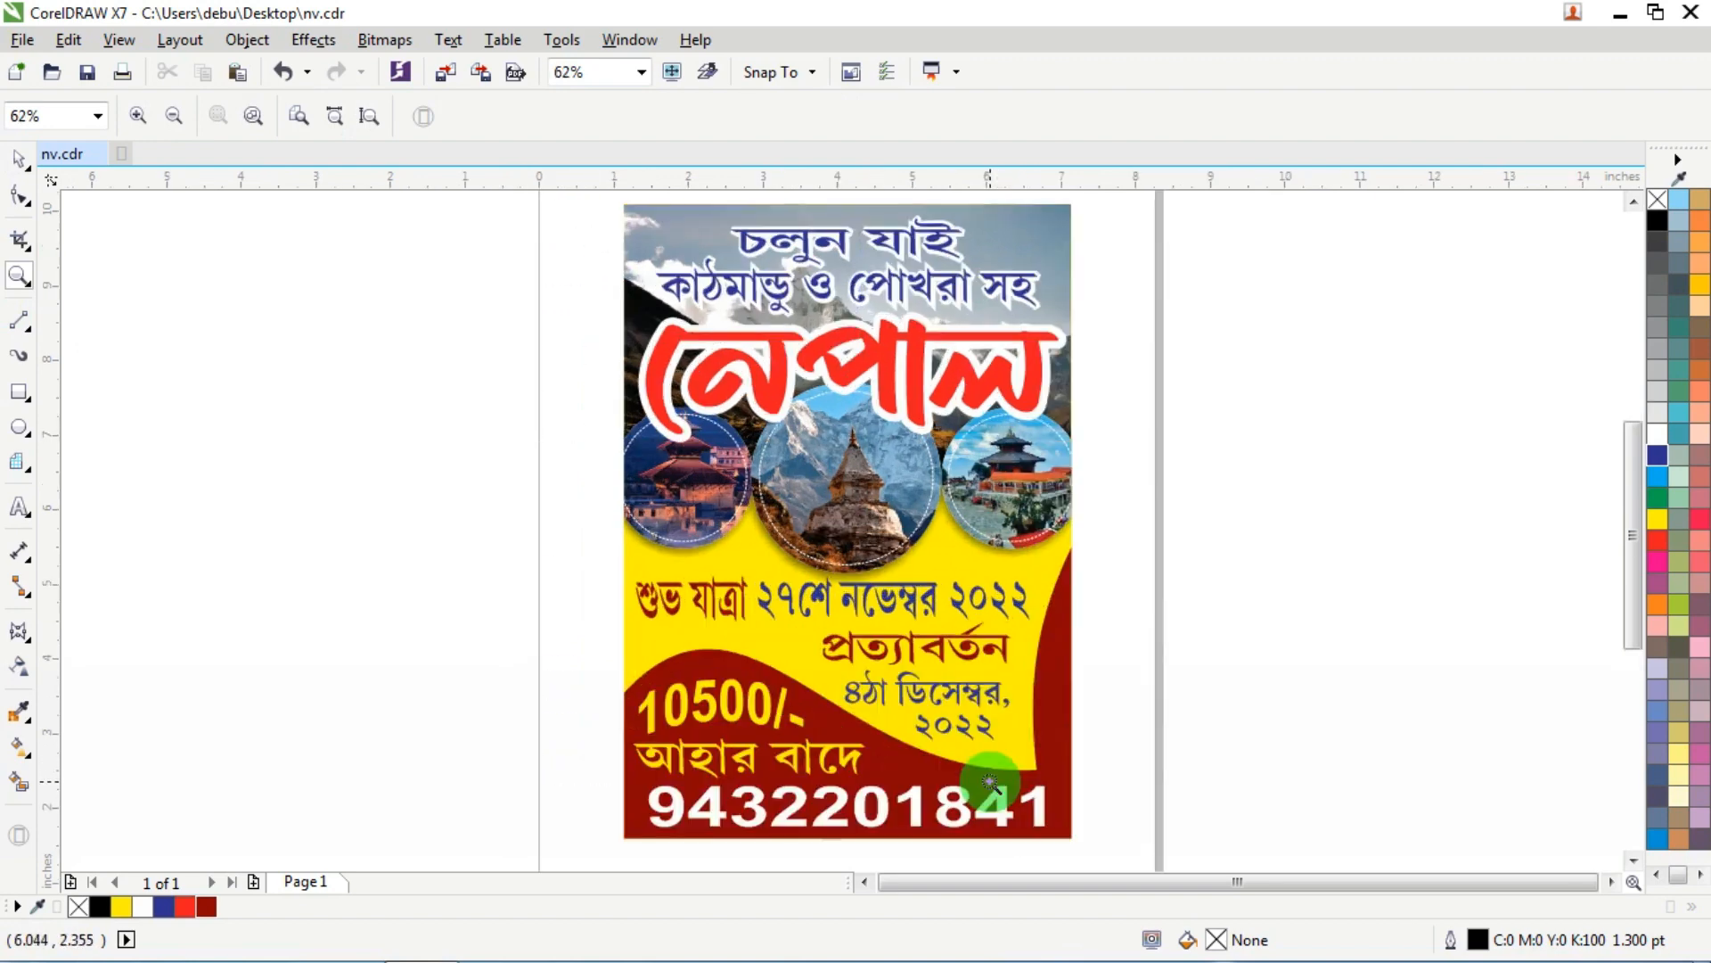
click(18, 162)
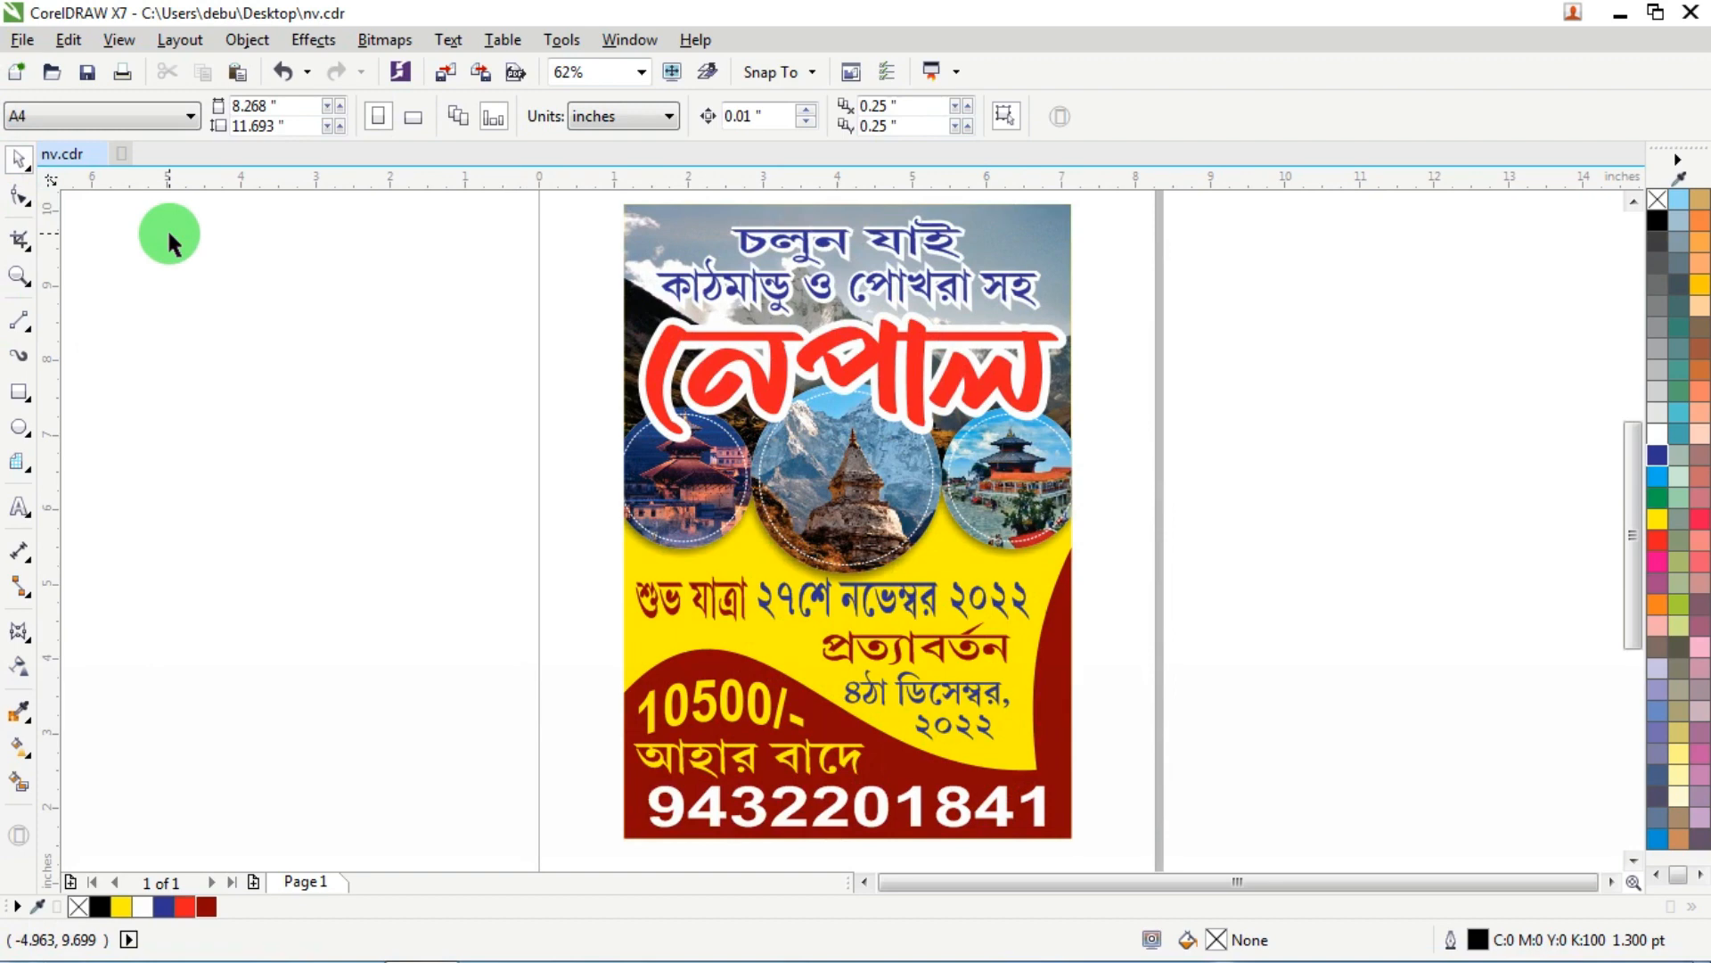